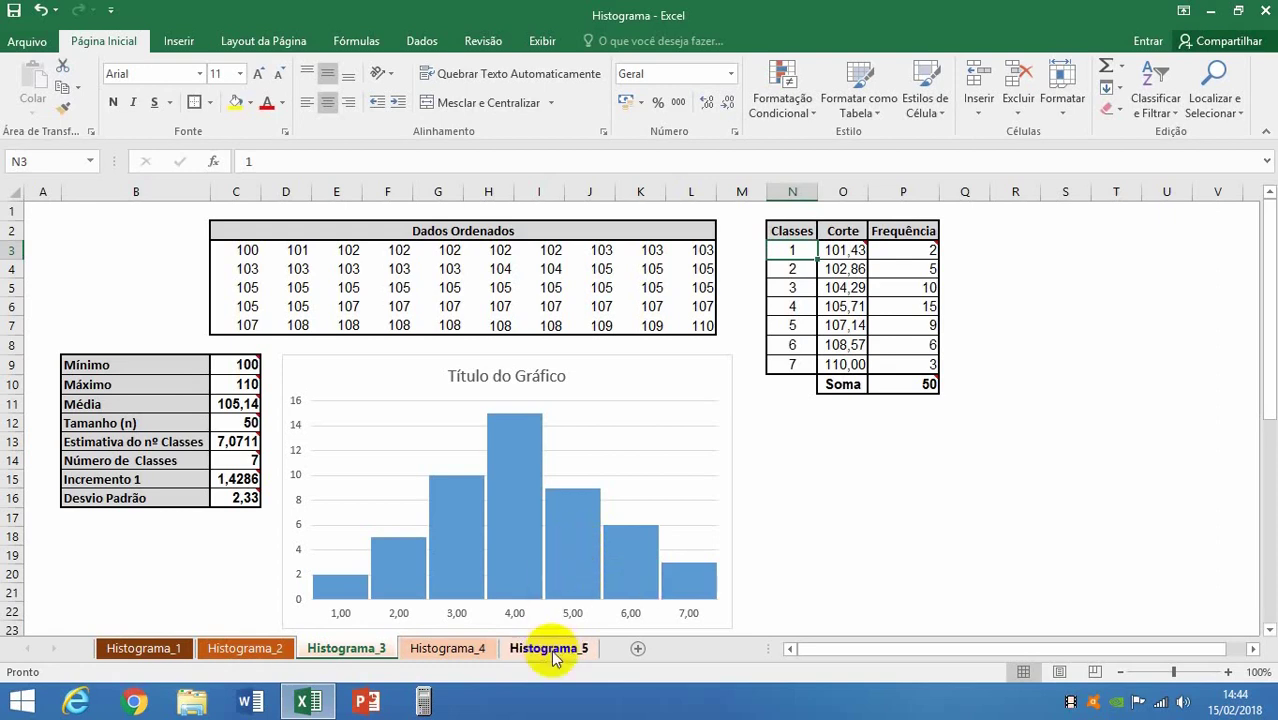
Step: View the finished histogram with its curve on the Histograma_5 sheet and switch to the Histograma_2 sheet
{"action": "mouse_move", "coordinate": [521, 572]}
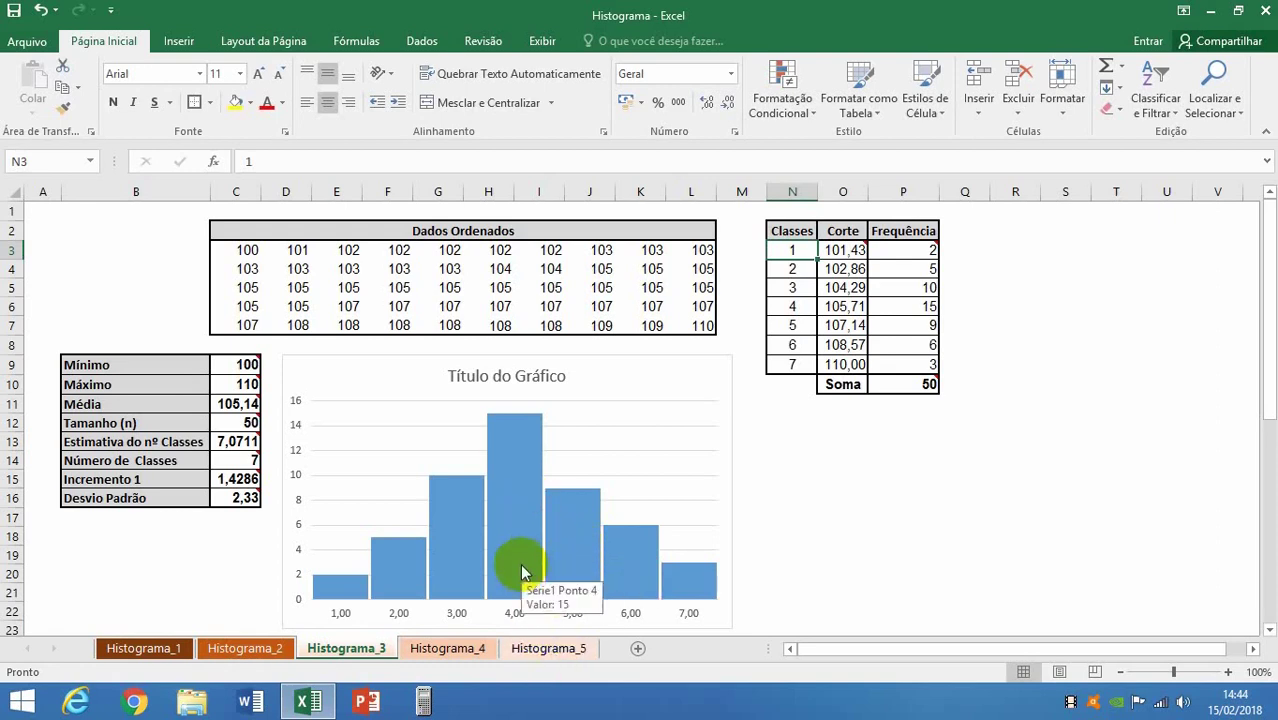
{"action": "left_click", "coordinate": [541, 649]}
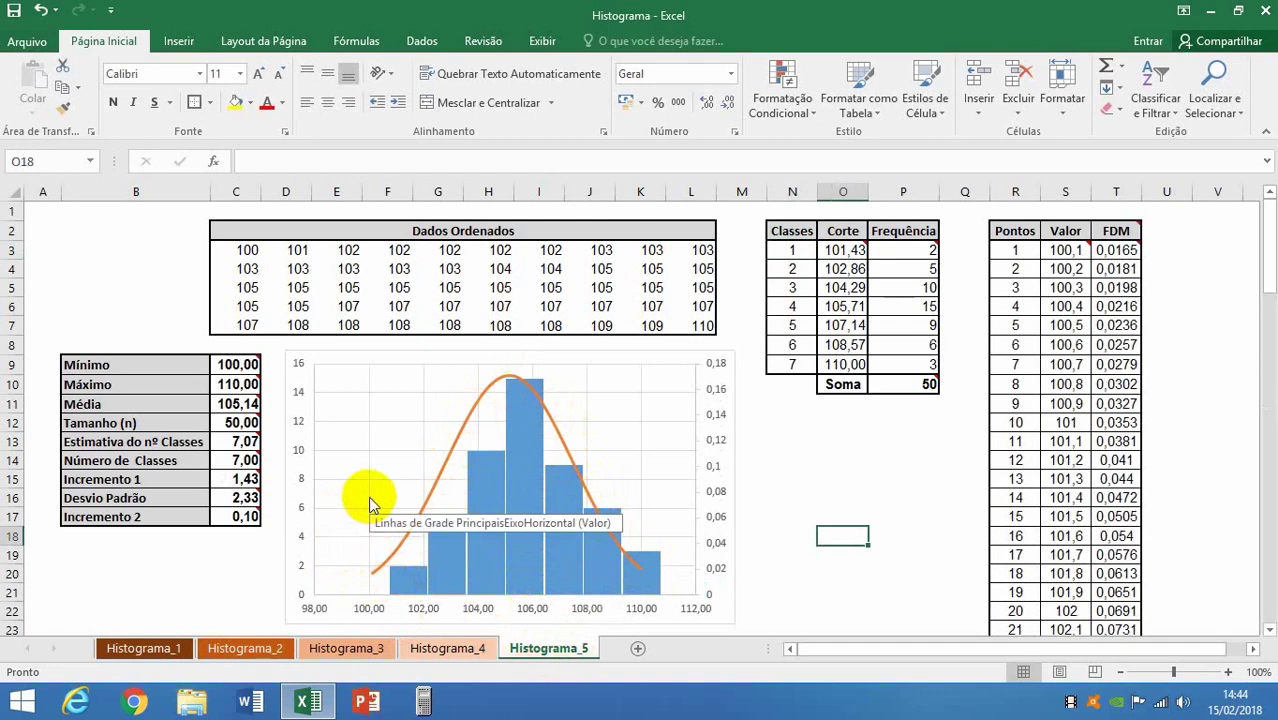
{"action": "left_click", "coordinate": [245, 649]}
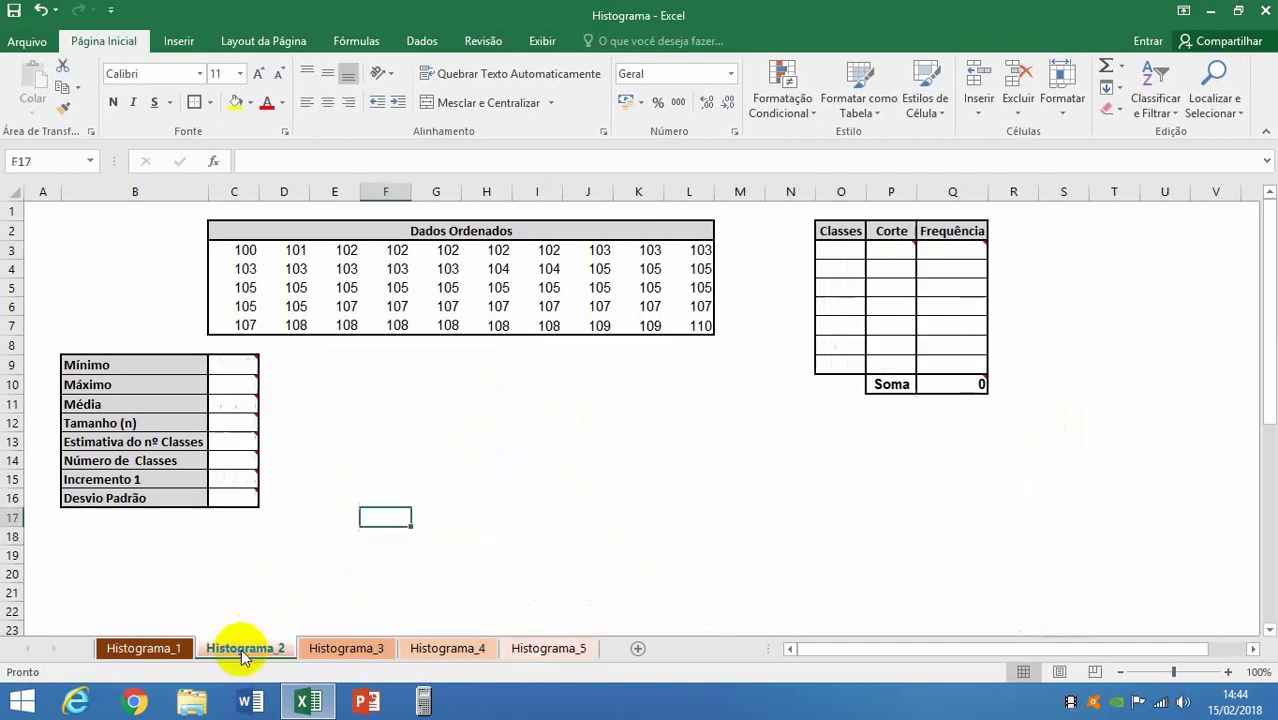
Step: Calculate the Mínimo of the ordered data in cell C9 with the formula =MÍNIMO(C3:L7)
{"action": "left_click", "coordinate": [243, 365]}
{"action": "mouse_move", "coordinate": [236, 366]}
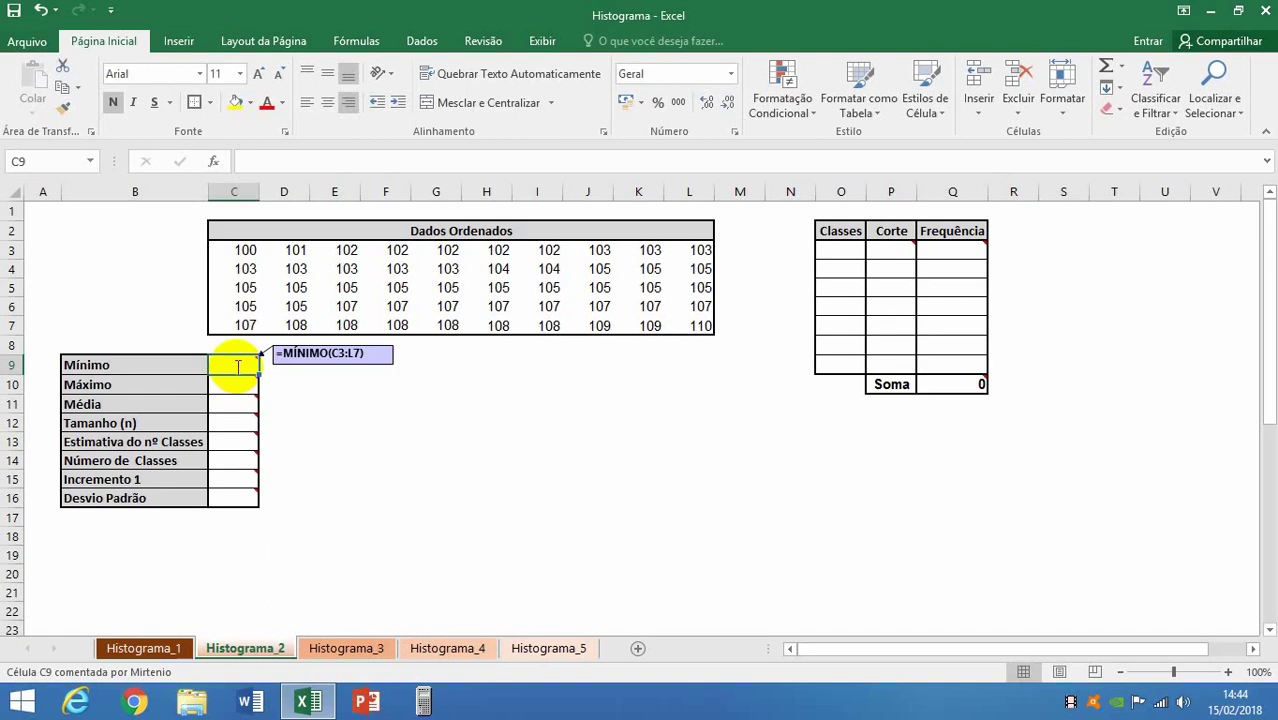
{"action": "type", "text": "=mÍNIMO"}
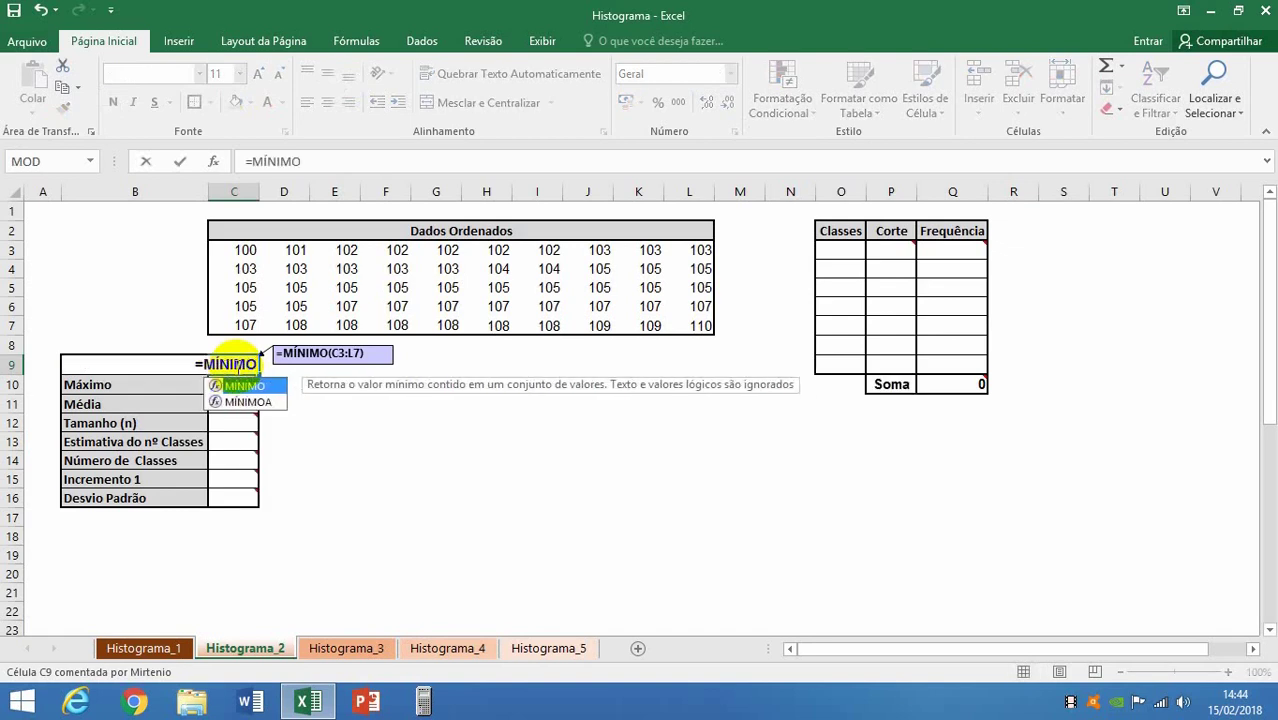
{"action": "type", "text": "("}
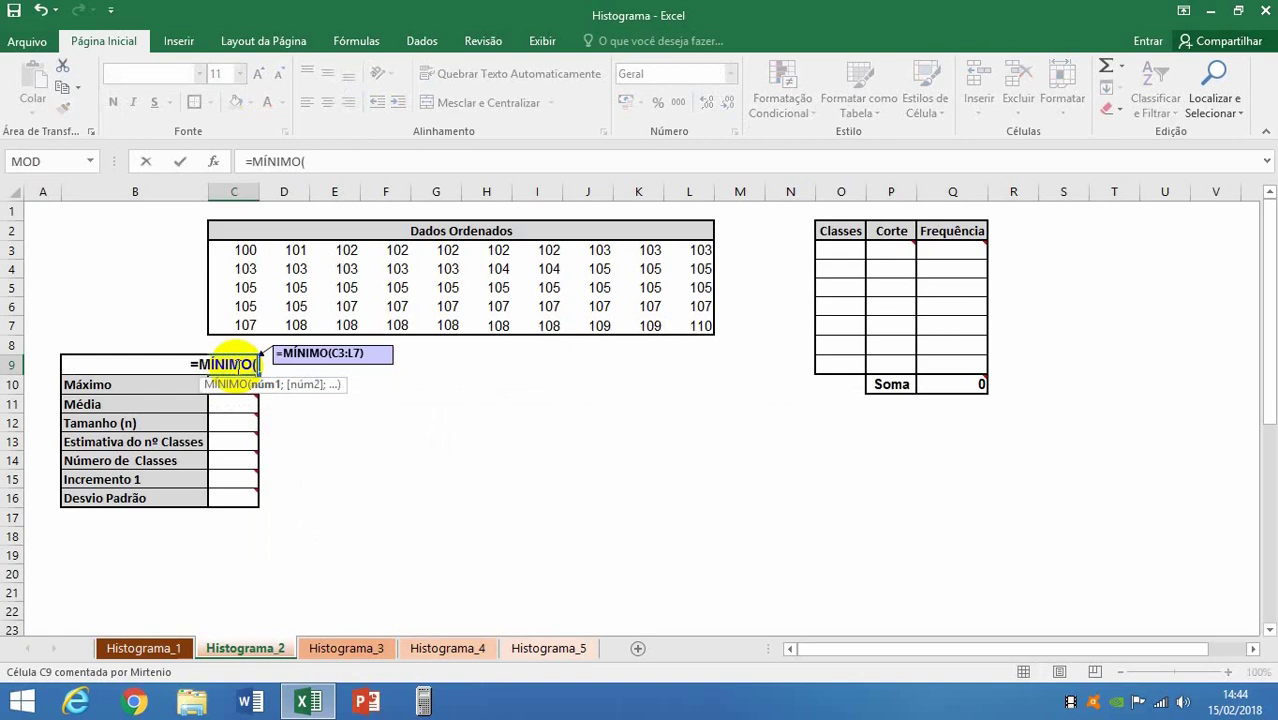
{"action": "left_click", "coordinate": [244, 250]}
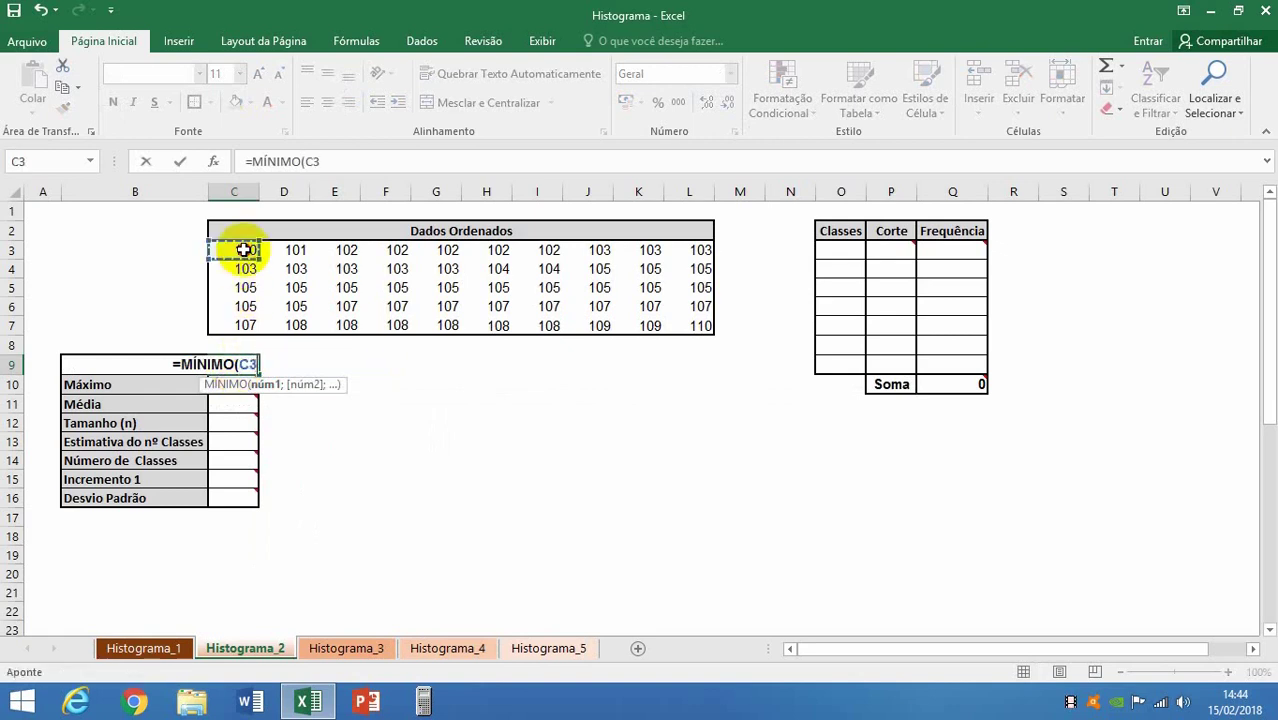
{"action": "left_click_drag", "start_coordinate": [244, 250], "coordinate": [686, 319]}
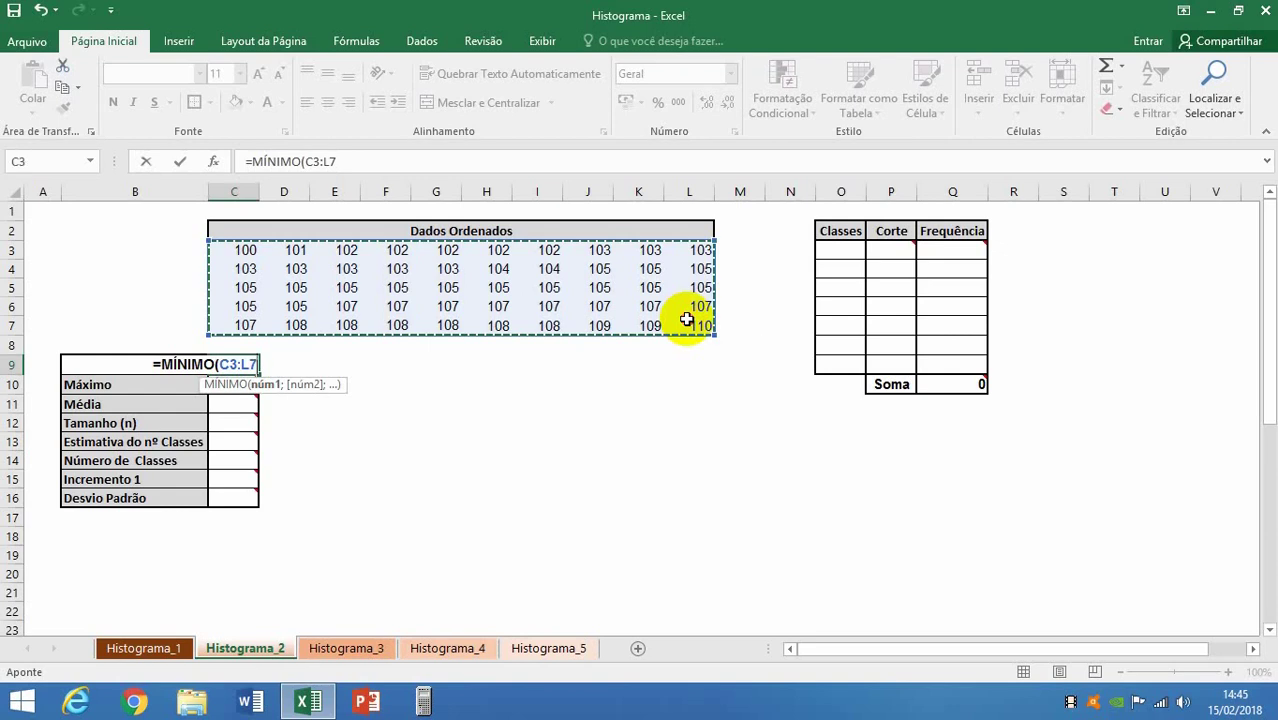
{"action": "type", "text": ")"}
{"action": "key", "text": "Return"}
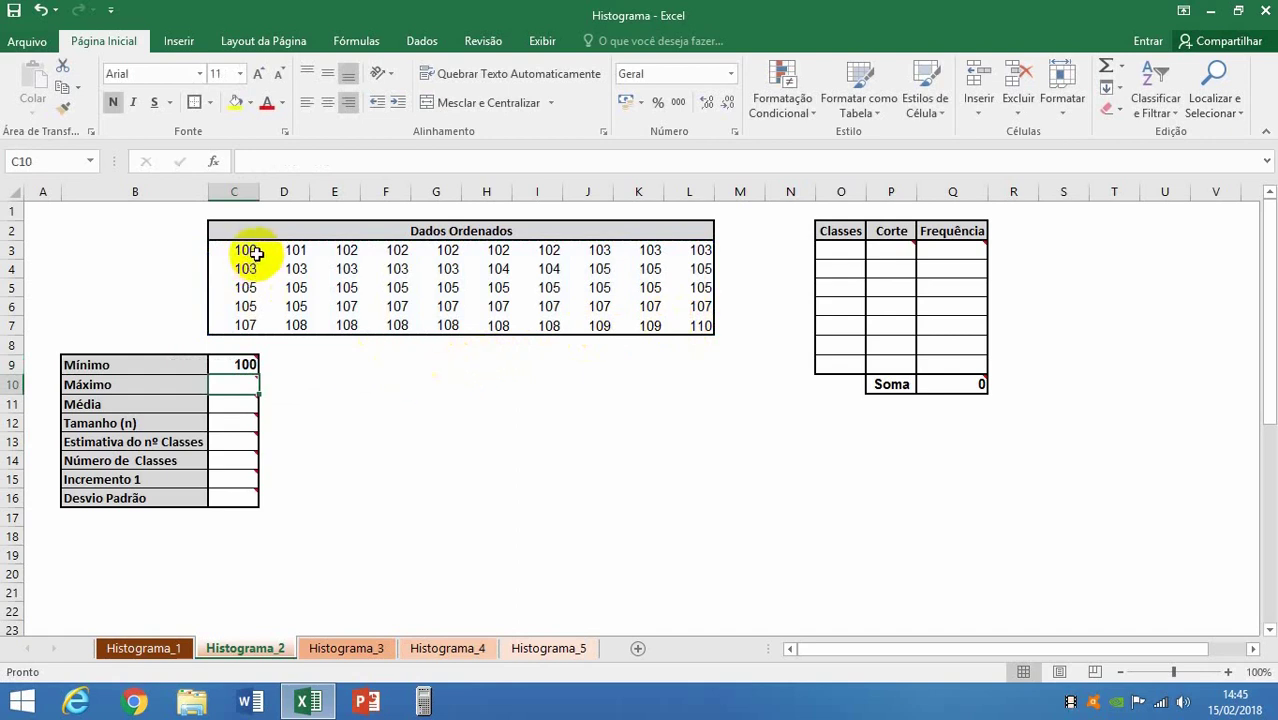
Step: Copy the range reference C3:L7 from the Mínimo formula in C9, leaving the formula as it is
{"action": "left_click", "coordinate": [246, 368]}
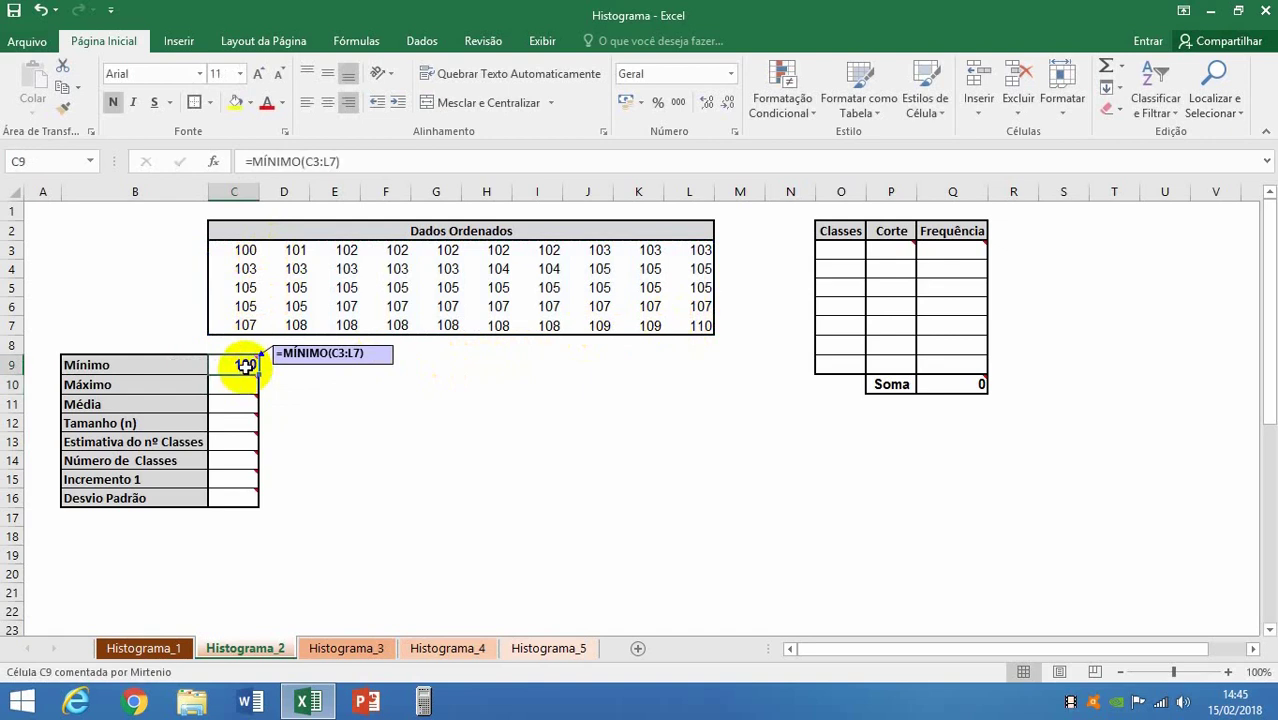
{"action": "left_click", "coordinate": [318, 161]}
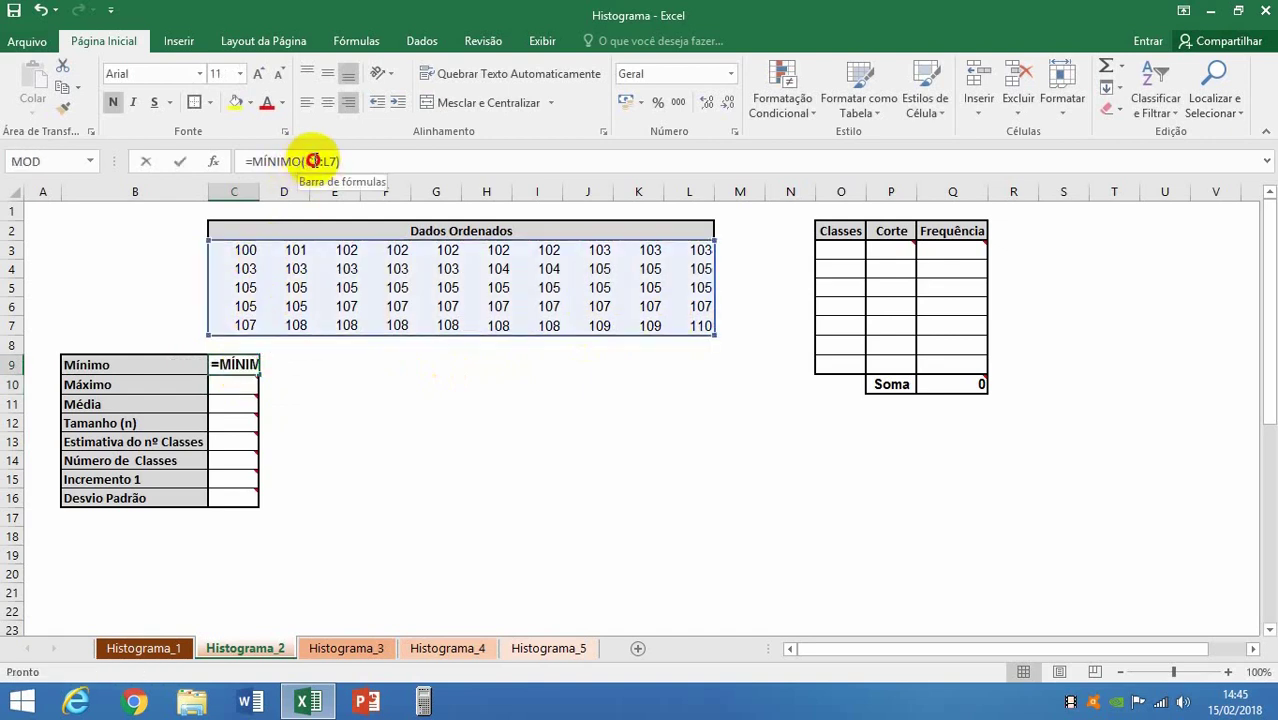
{"action": "double_click", "coordinate": [330, 161]}
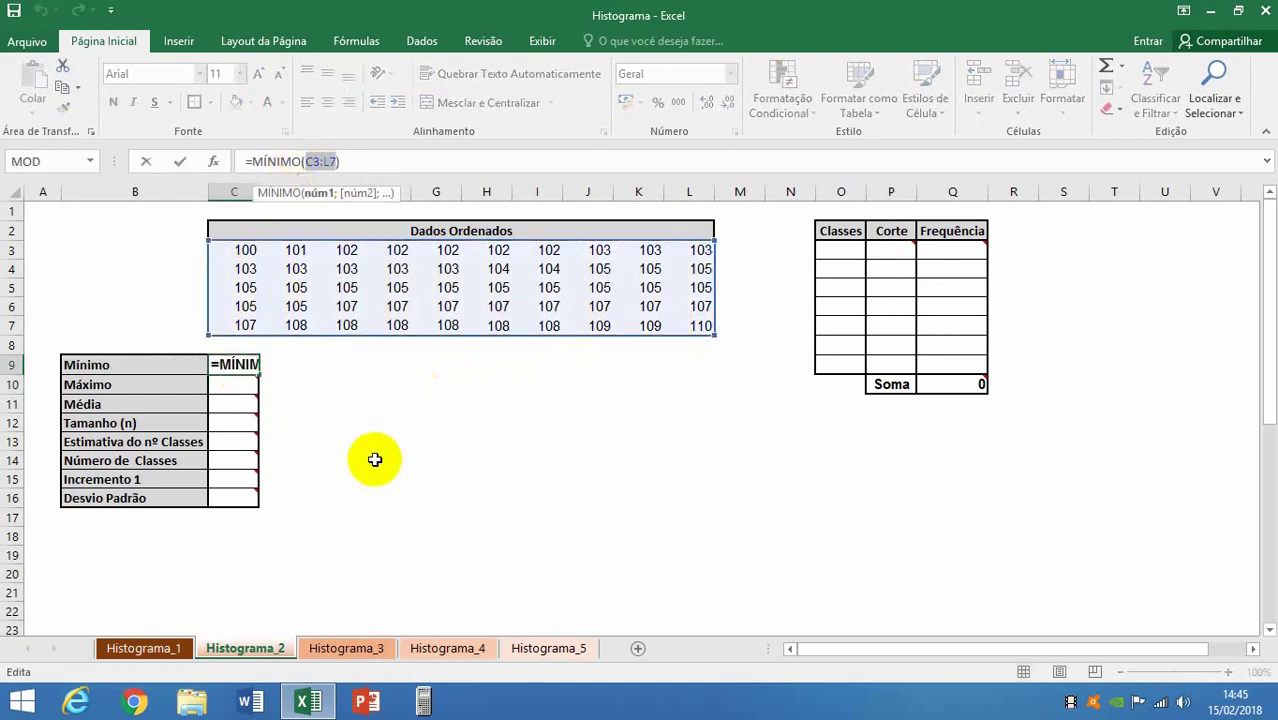
{"action": "key", "text": "ctrl+c"}
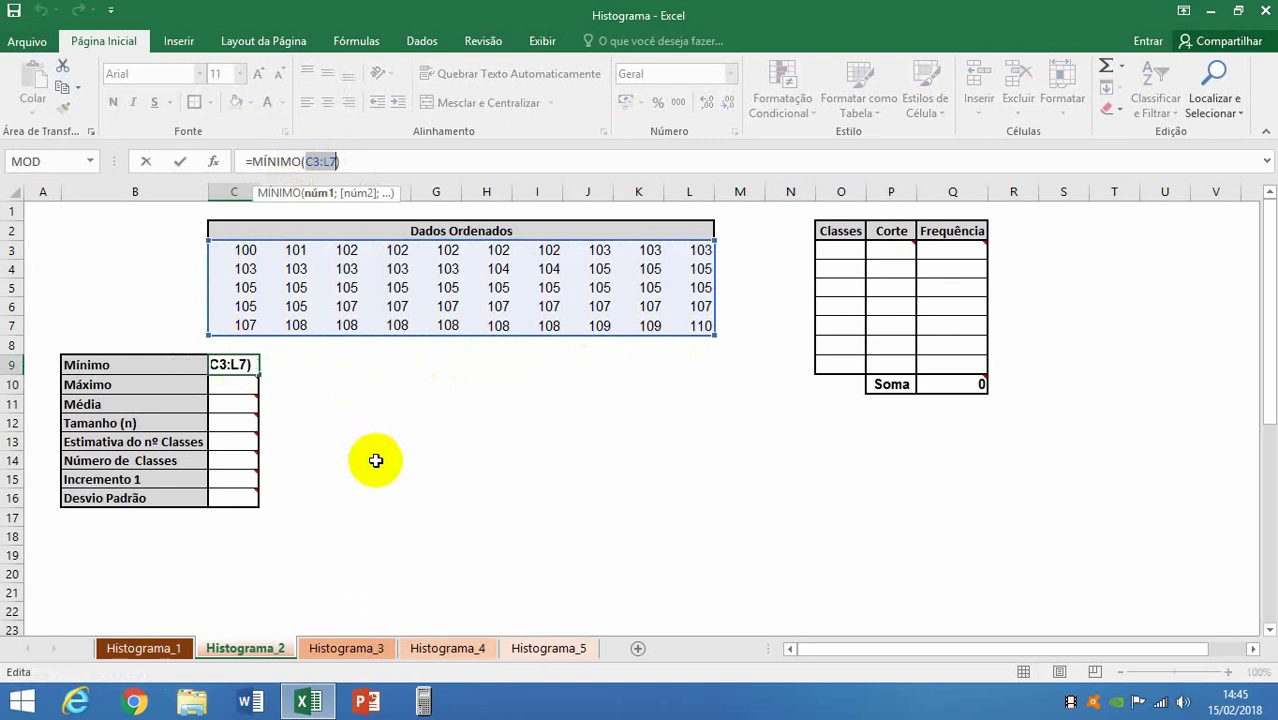
{"action": "key", "text": "Return"}
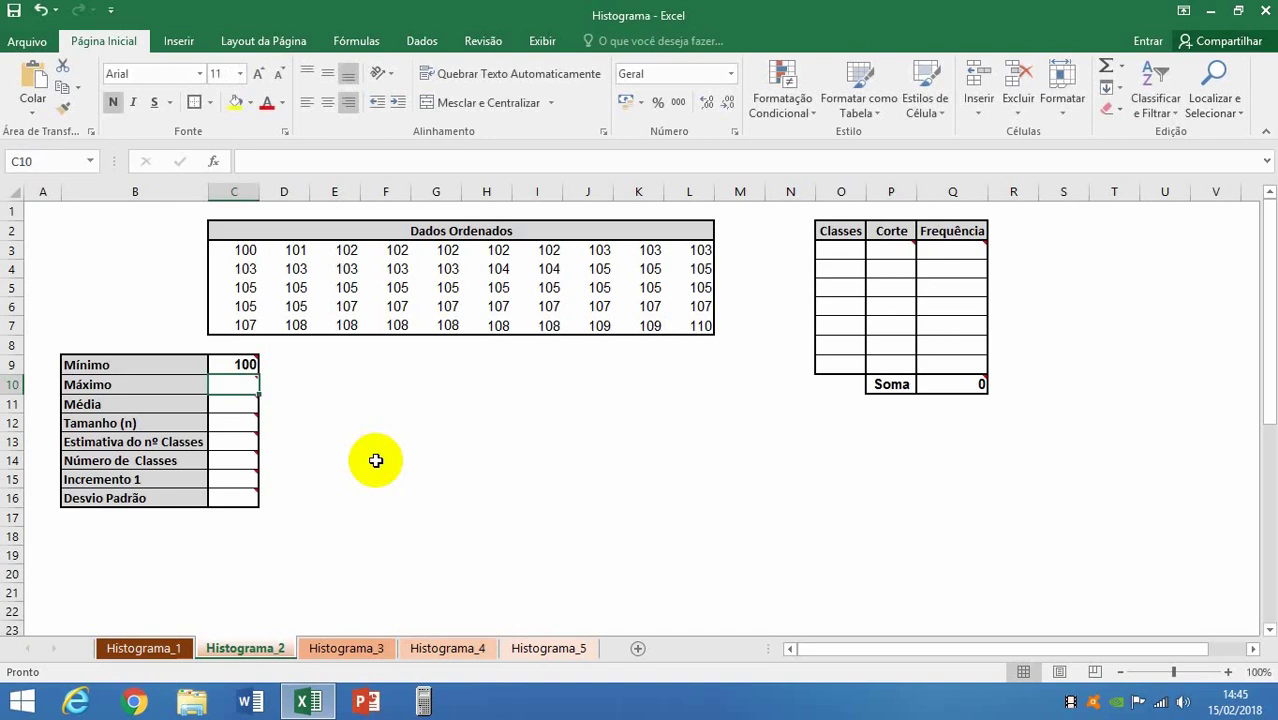
Step: Calculate the Máximo in cell C10 with the formula =MÁXIMO(C3:L7) and check it against the last data value in L7
{"action": "mouse_move", "coordinate": [249, 380]}
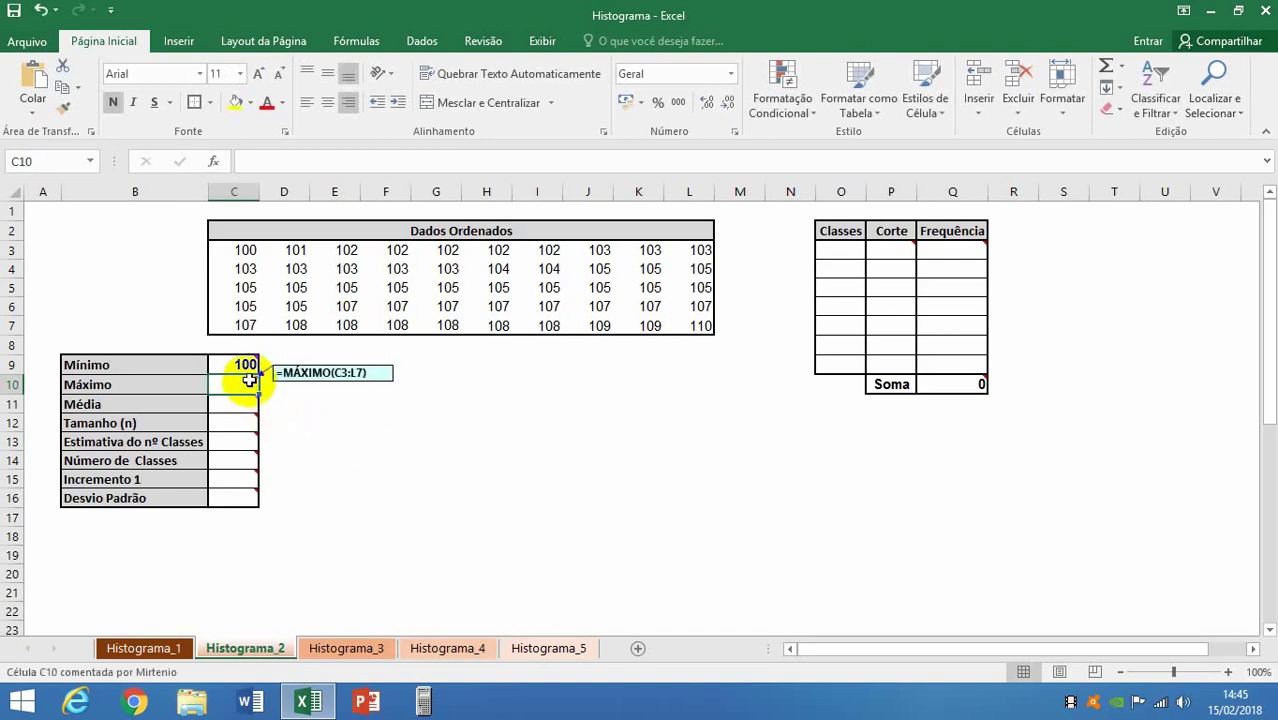
{"action": "type", "text": "=M"}
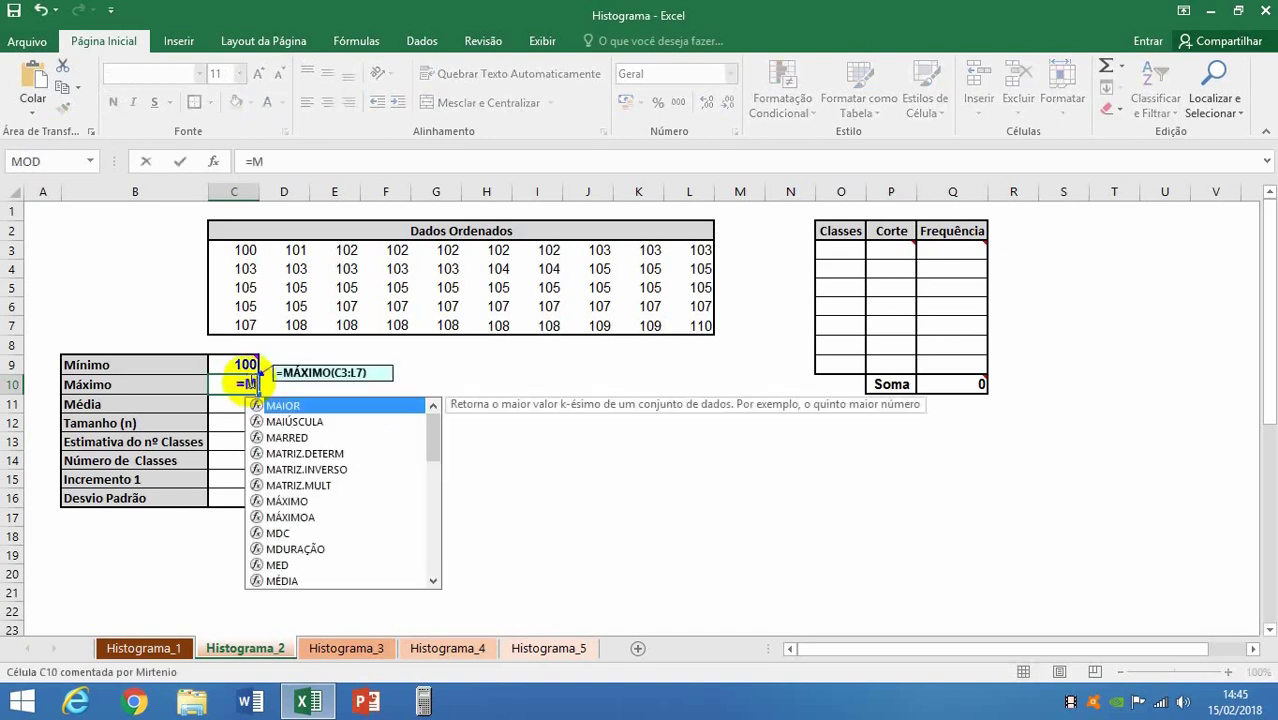
{"action": "type", "text": "ÁXIMO("}
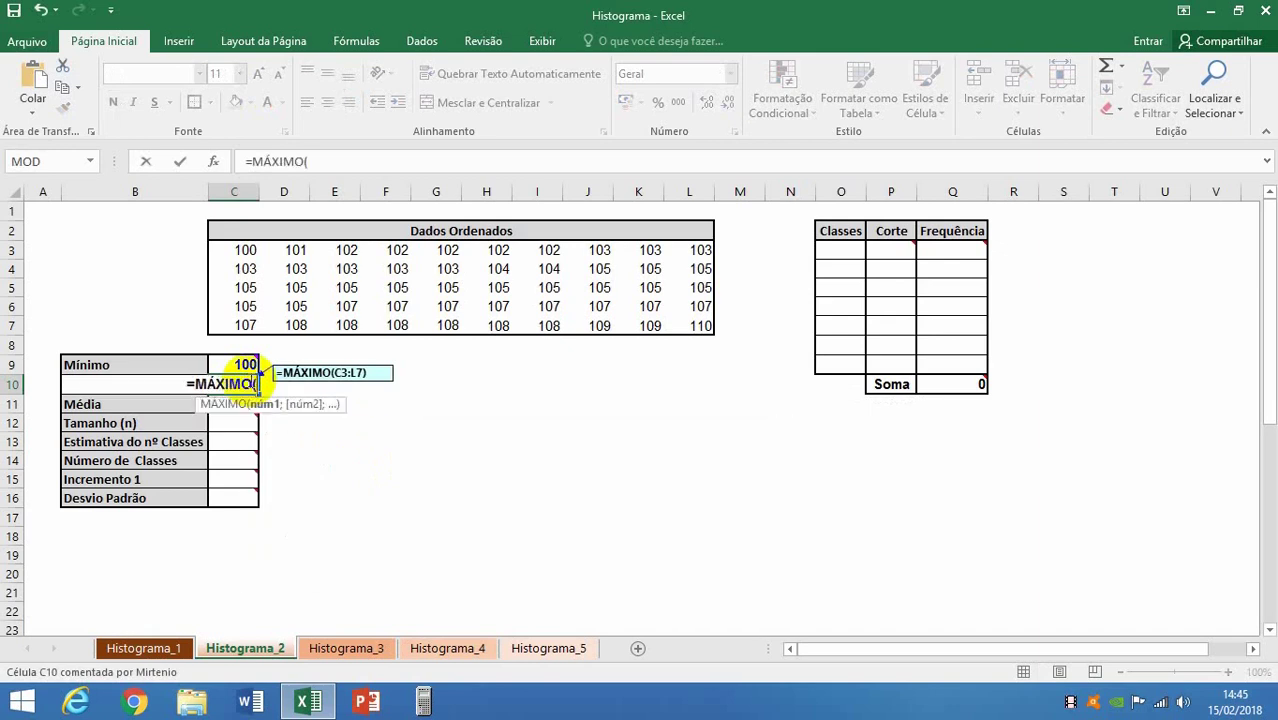
{"action": "type", "text": "C3:L7"}
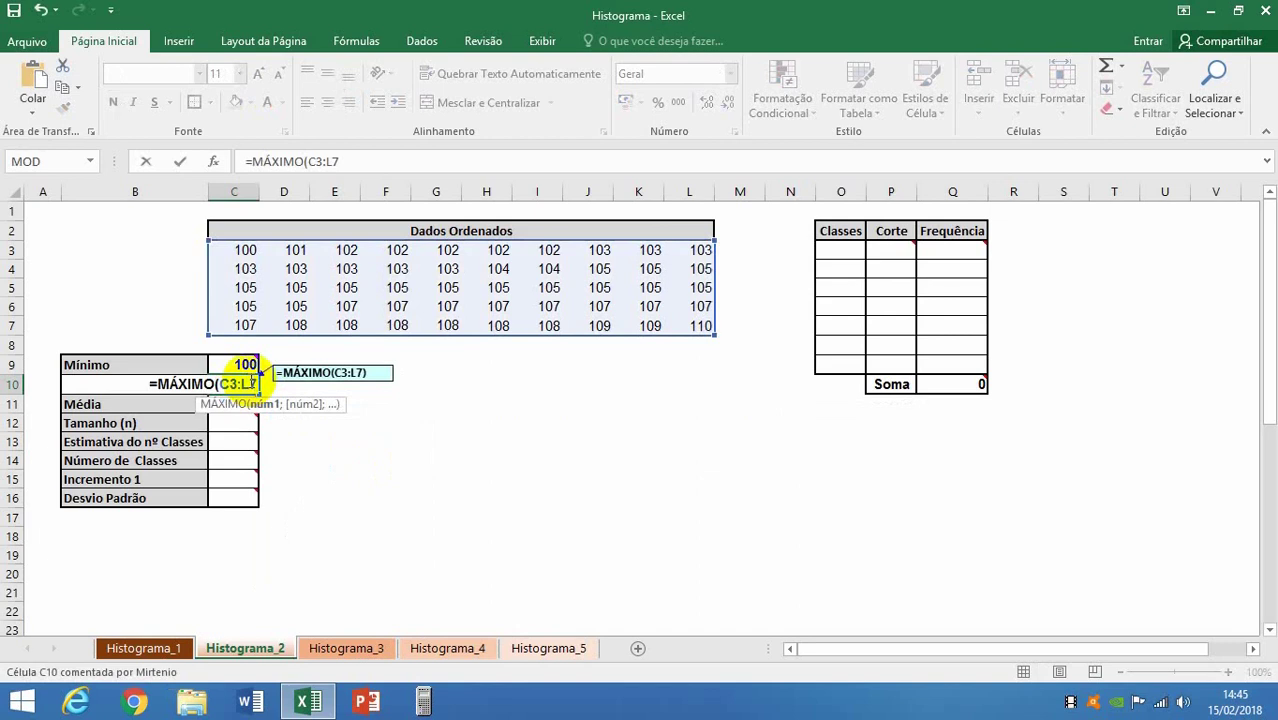
{"action": "type", "text": ")"}
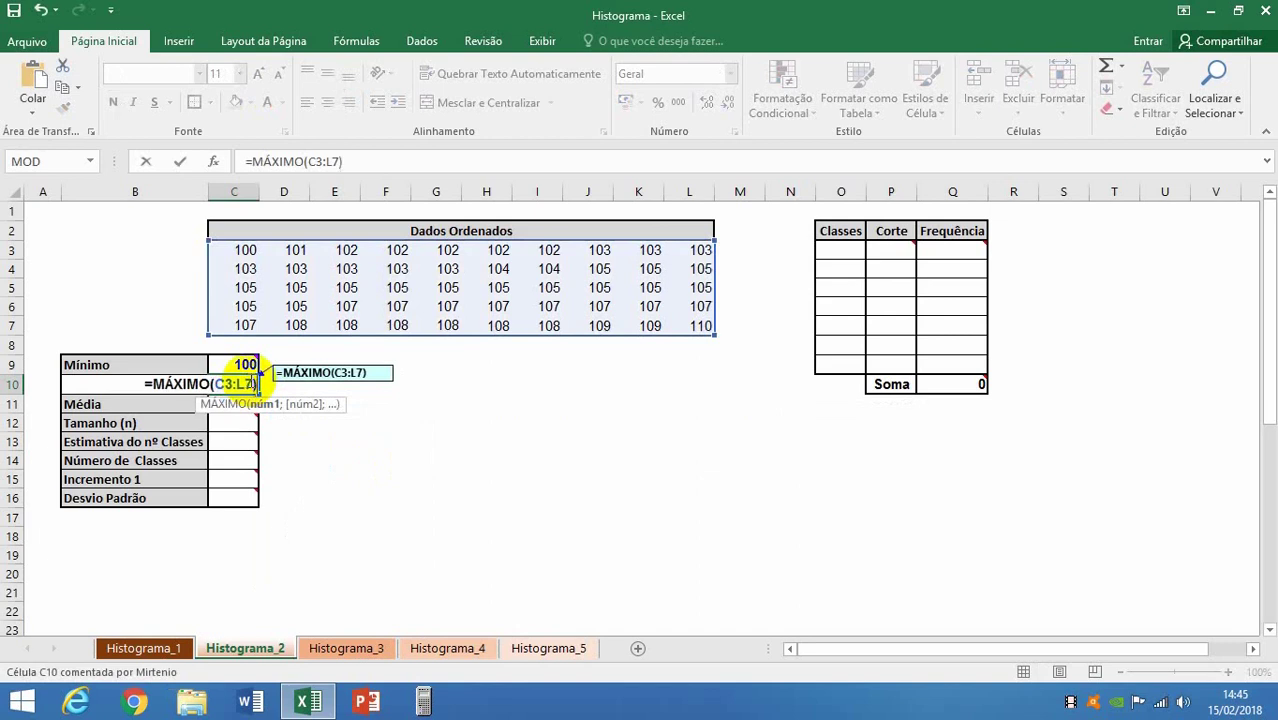
{"action": "key", "text": "Return"}
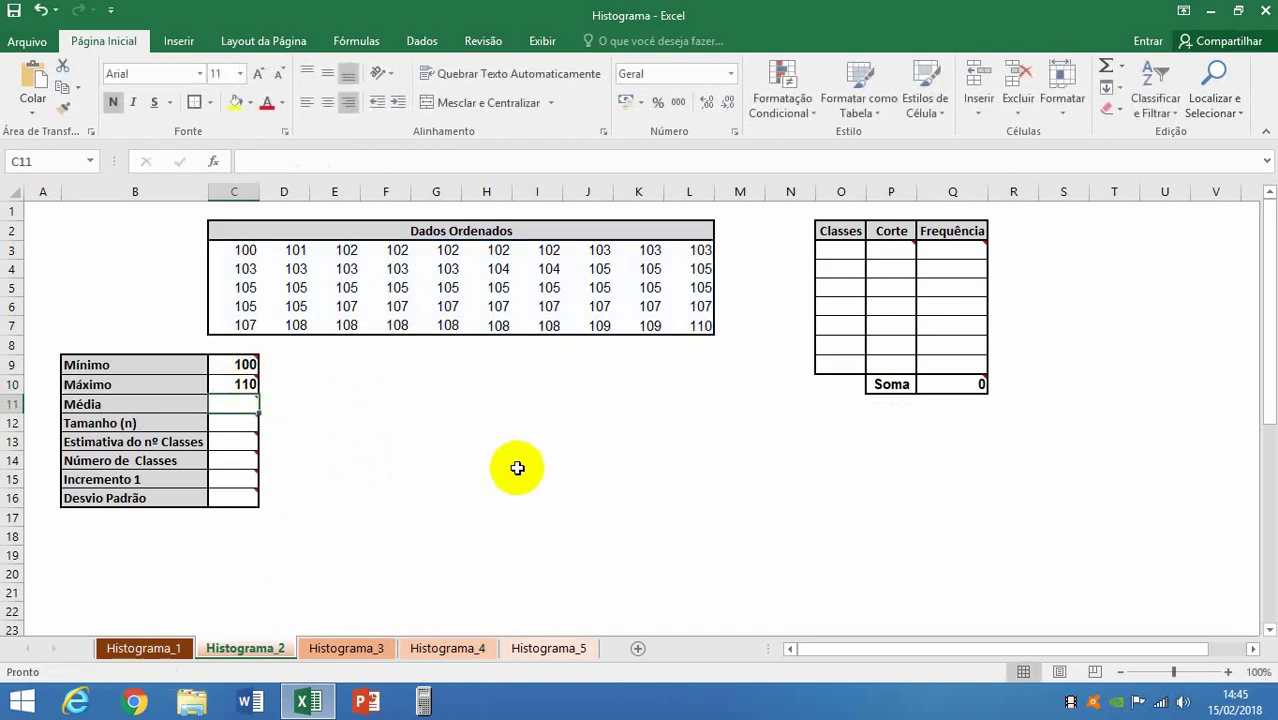
{"action": "left_click", "coordinate": [707, 327]}
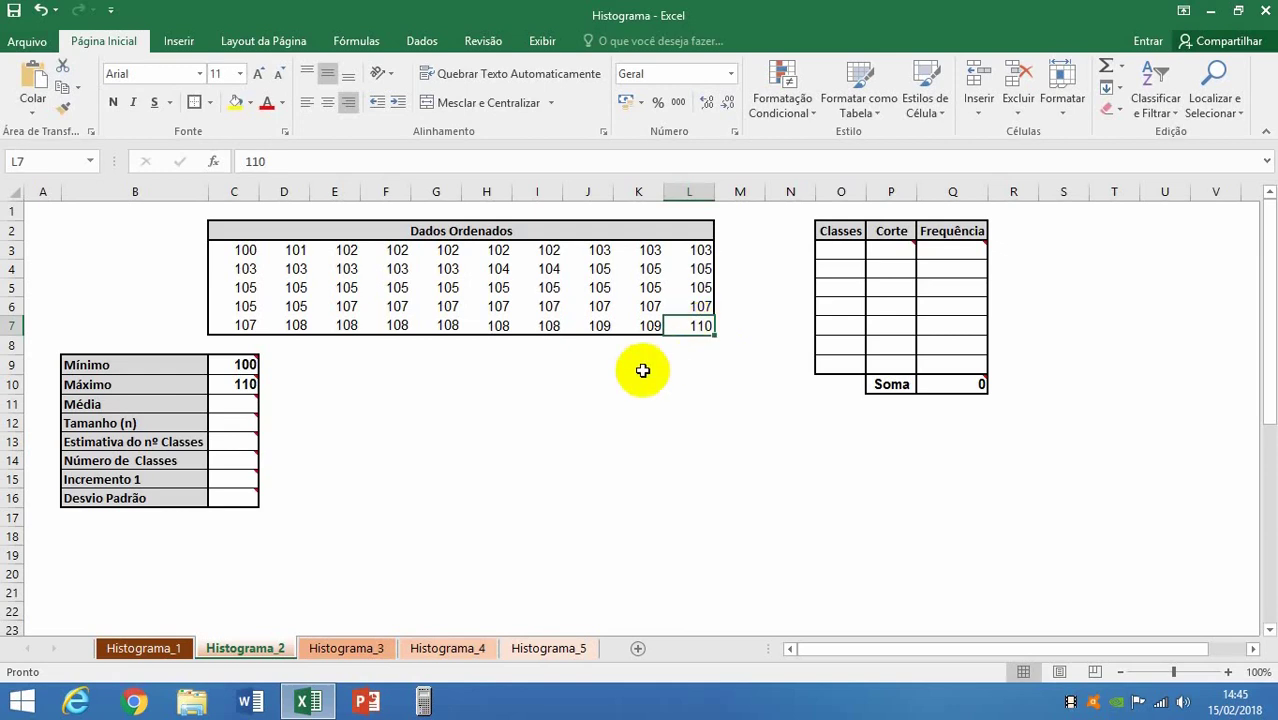
Step: Calculate the Média of the ordered data in cell C11 with the formula =MÉDIA(C3:L7)
{"action": "left_click", "coordinate": [250, 405]}
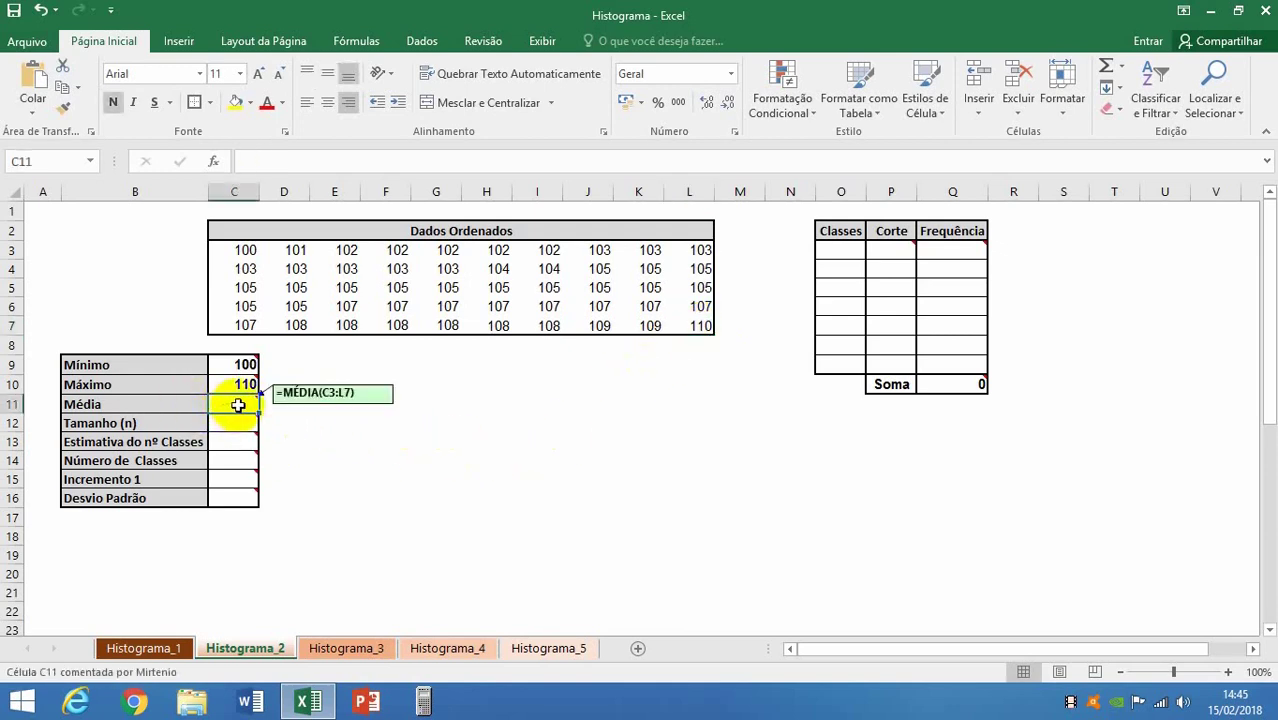
{"action": "type", "text": "=M"}
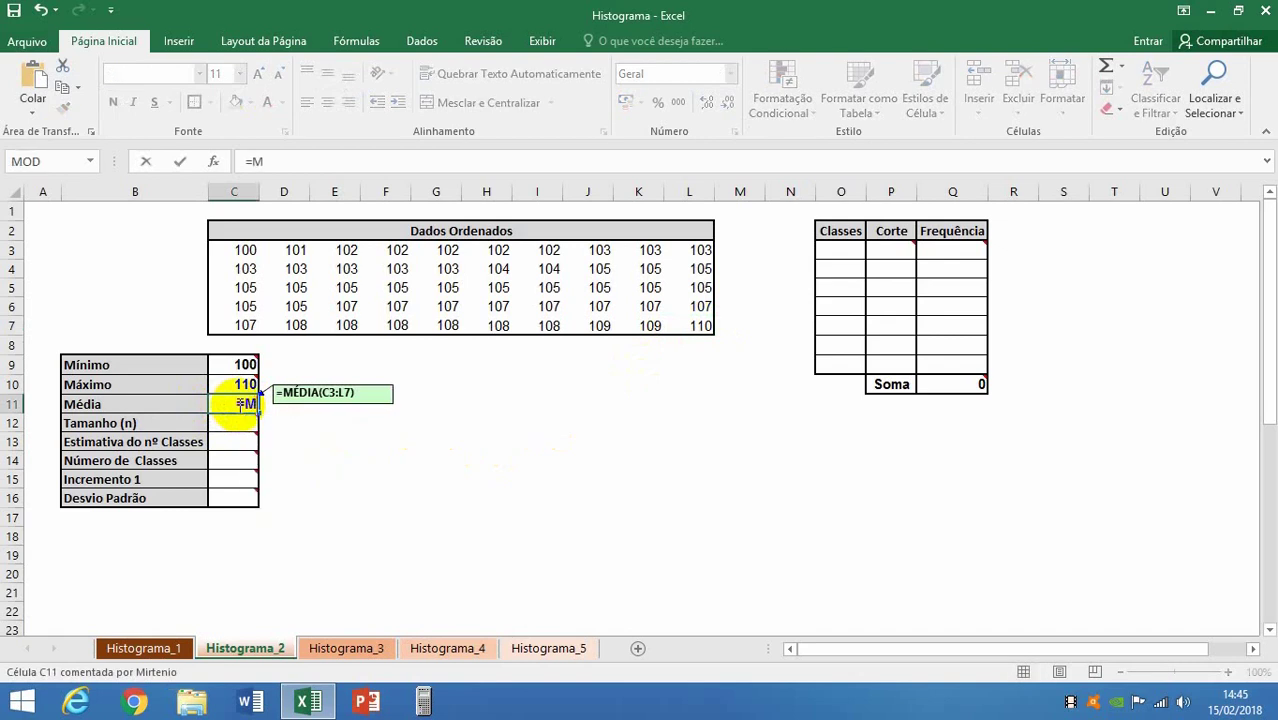
{"action": "type", "text": "ÉDIA("}
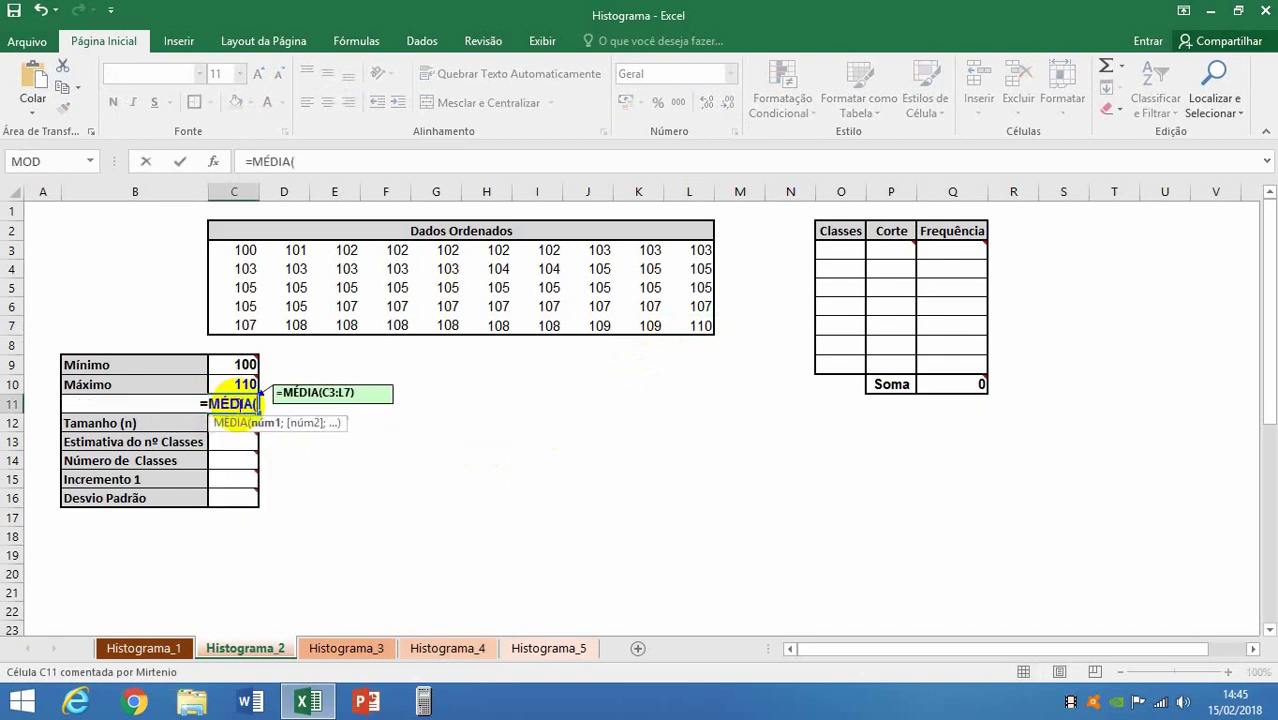
{"action": "type", "text": "C3:L7"}
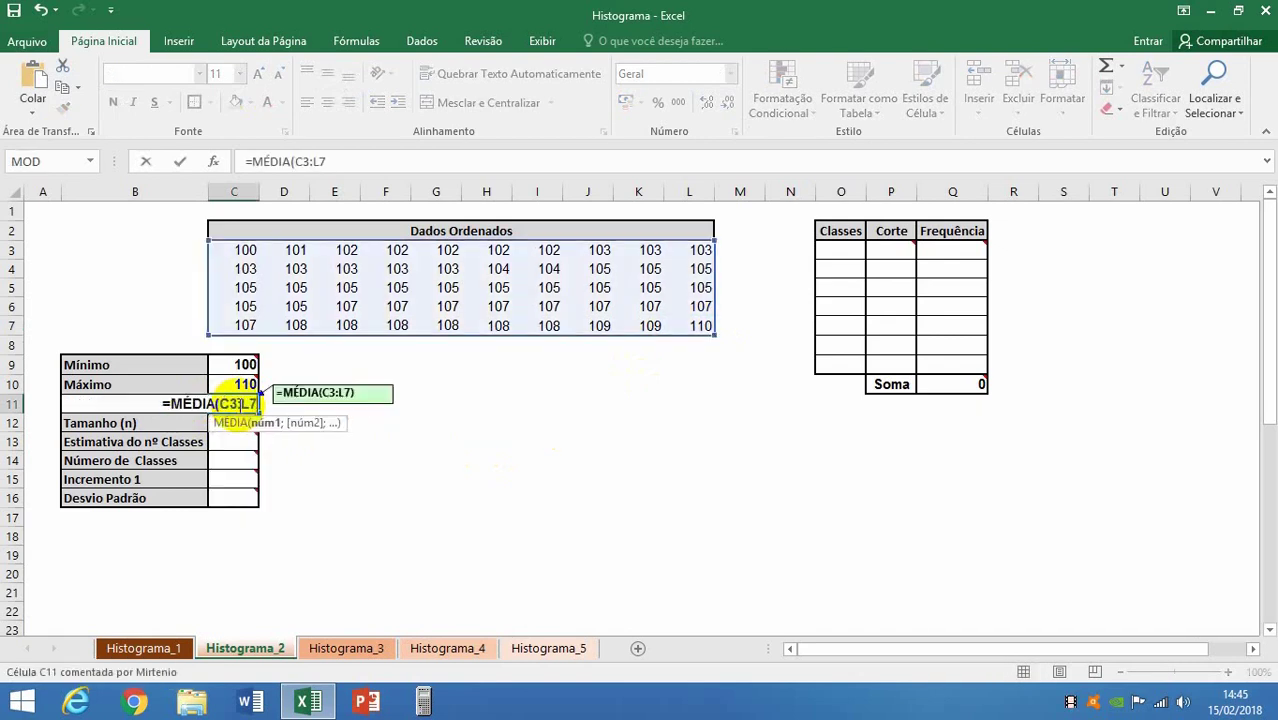
{"action": "type", "text": ")"}
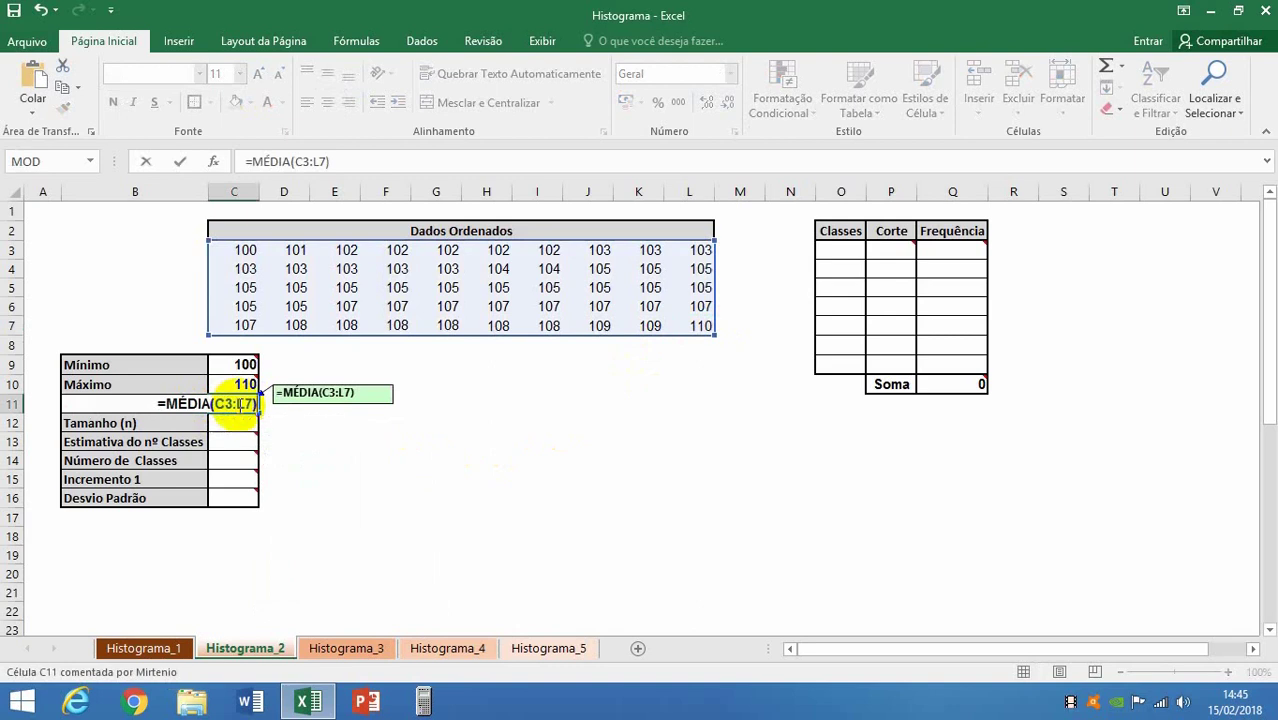
{"action": "key", "text": "Return"}
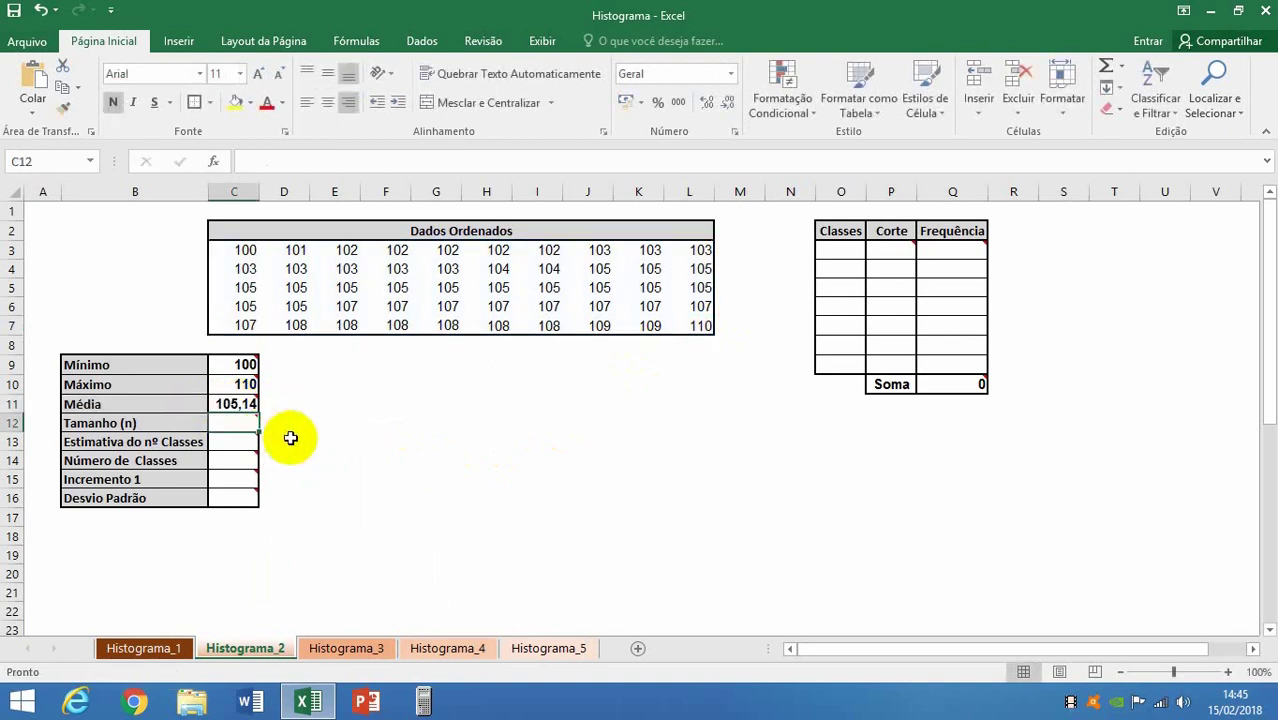
Step: Calculate the sample size Tamanho (n) in cell C12 with the formula =CONT.NÚM(C3:L7)
{"action": "mouse_move", "coordinate": [257, 437]}
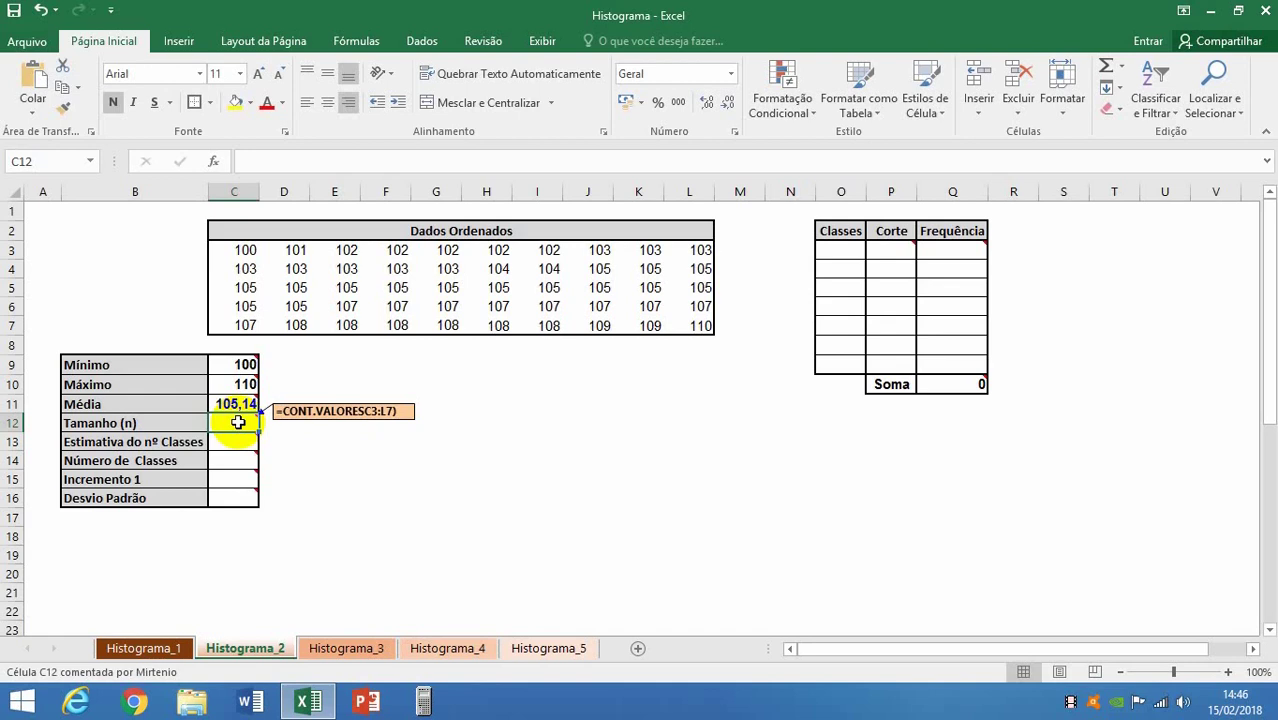
{"action": "type", "text": "="}
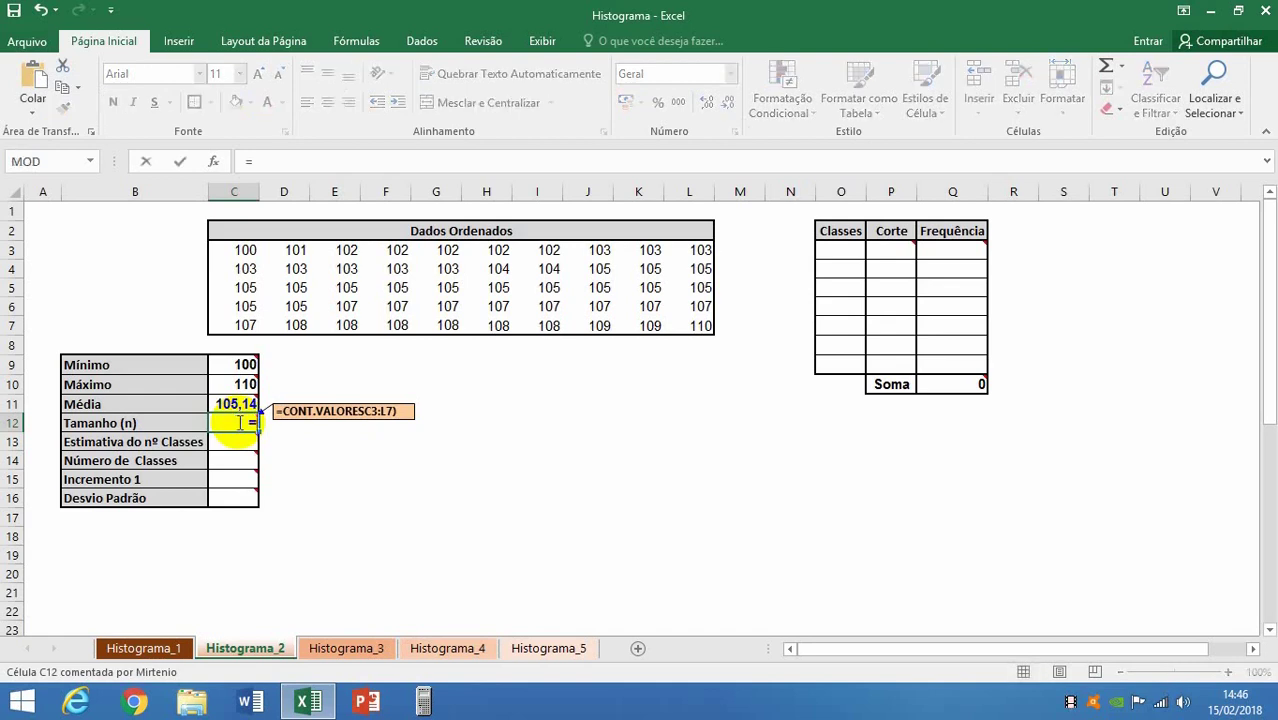
{"action": "type", "text": "CON"}
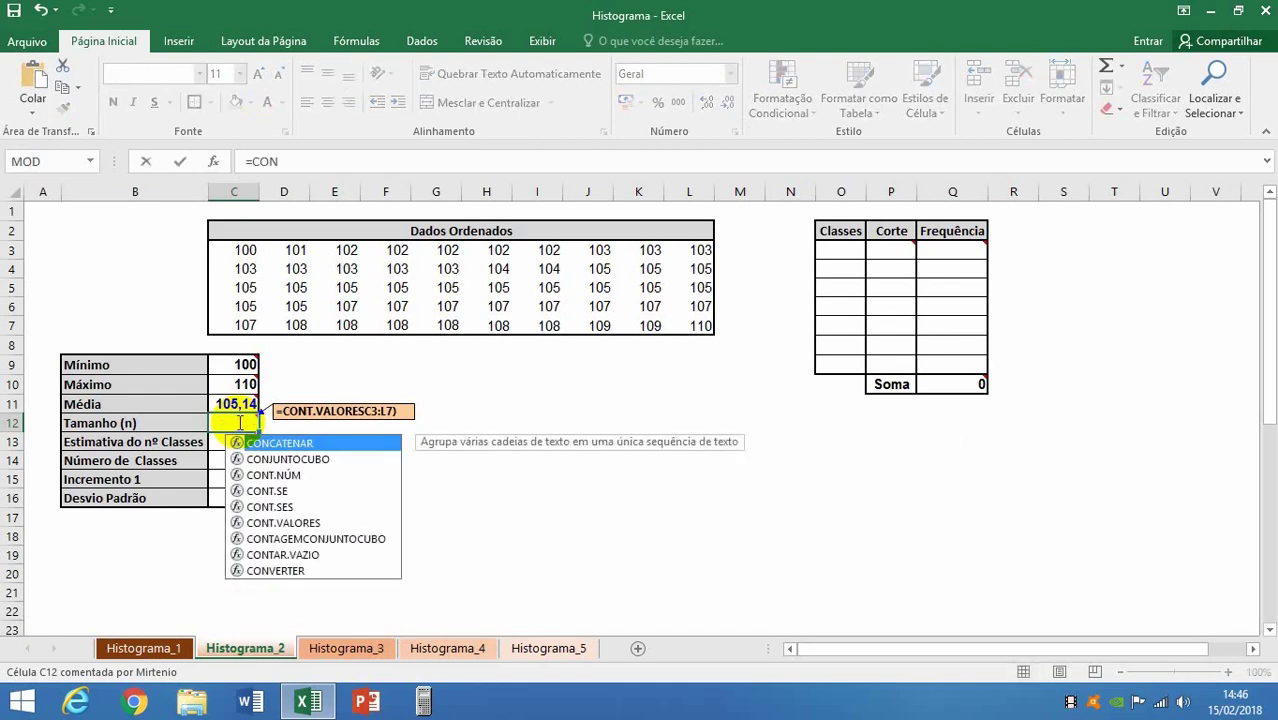
{"action": "type", "text": "T."}
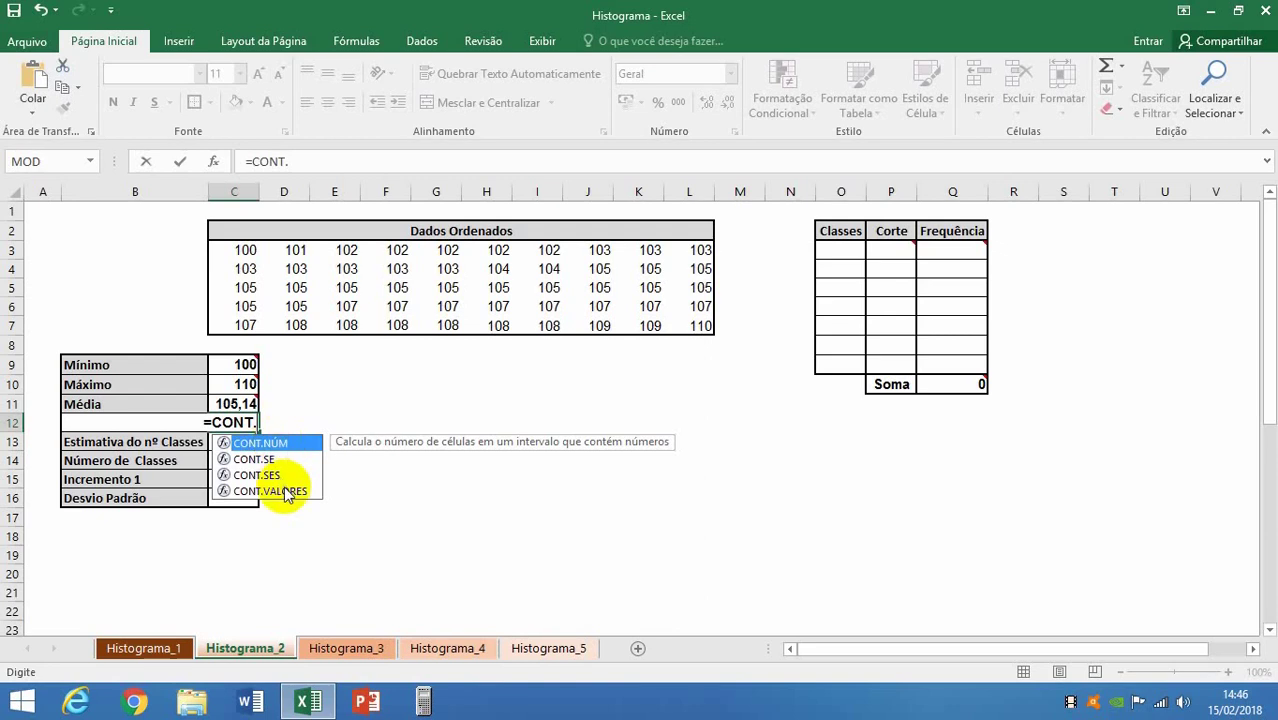
{"action": "double_click", "coordinate": [277, 442]}
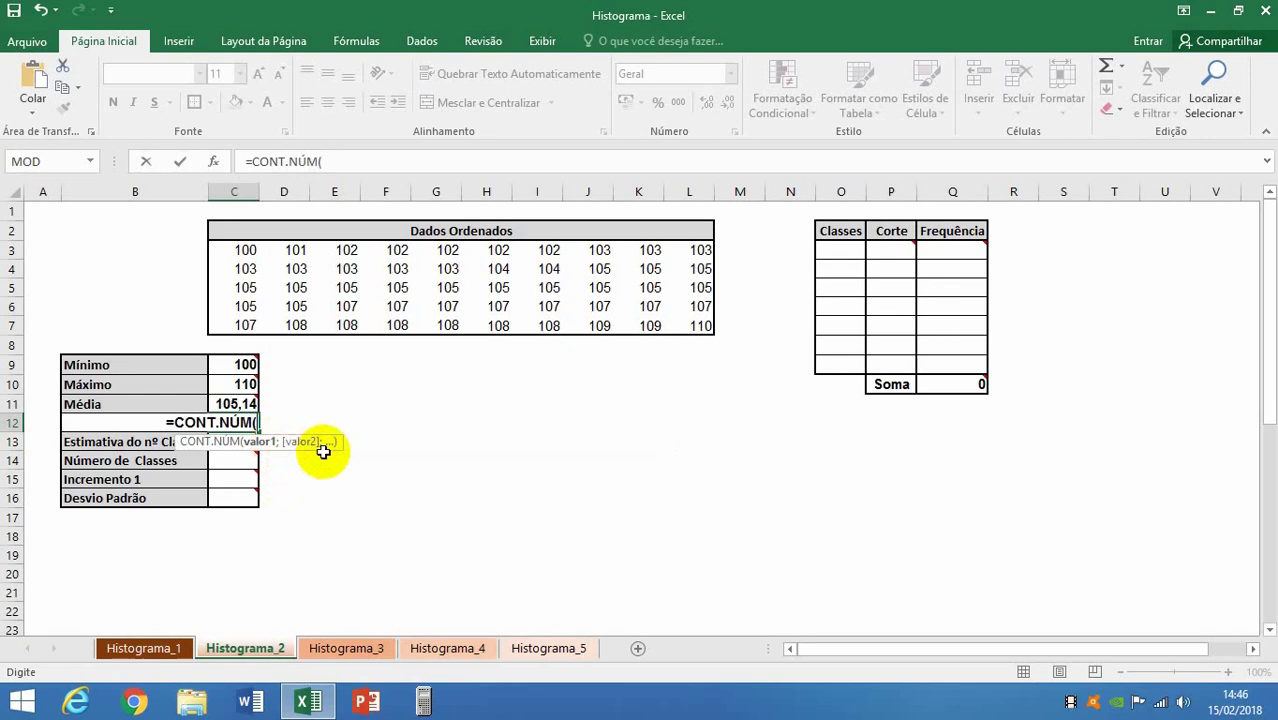
{"action": "type", "text": "C3:L7"}
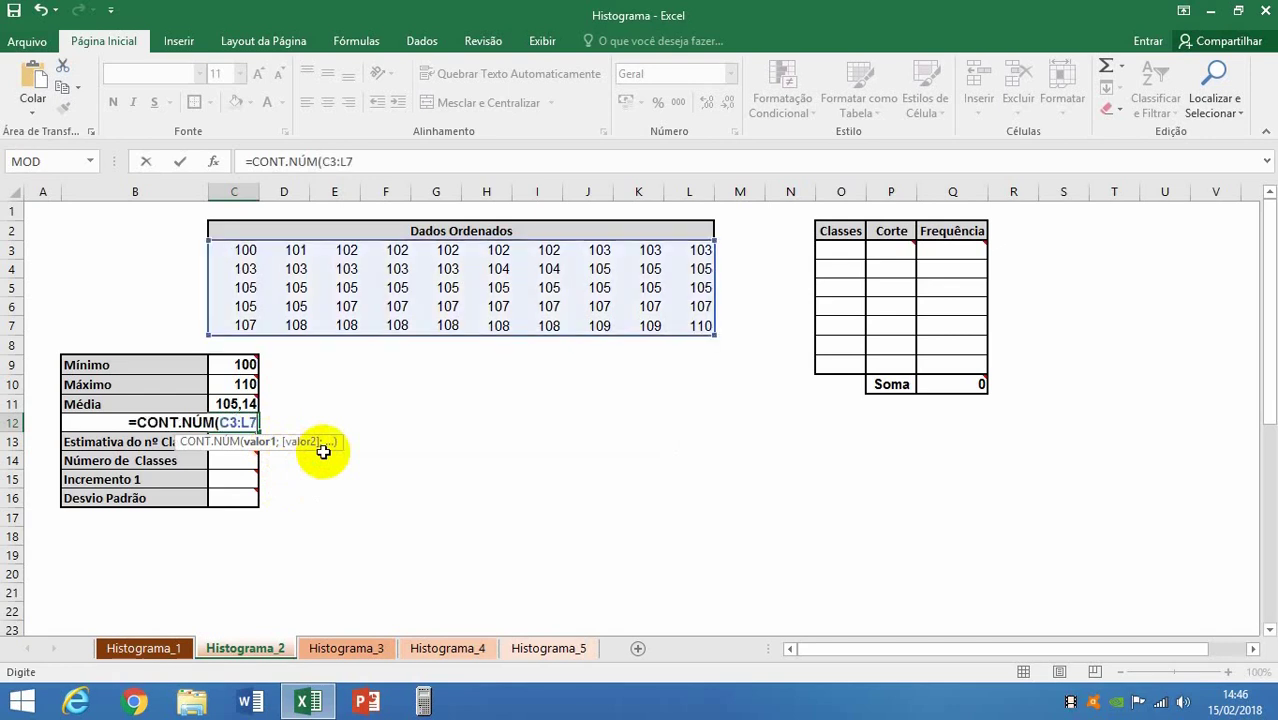
{"action": "type", "text": ")"}
{"action": "key", "text": "Return"}
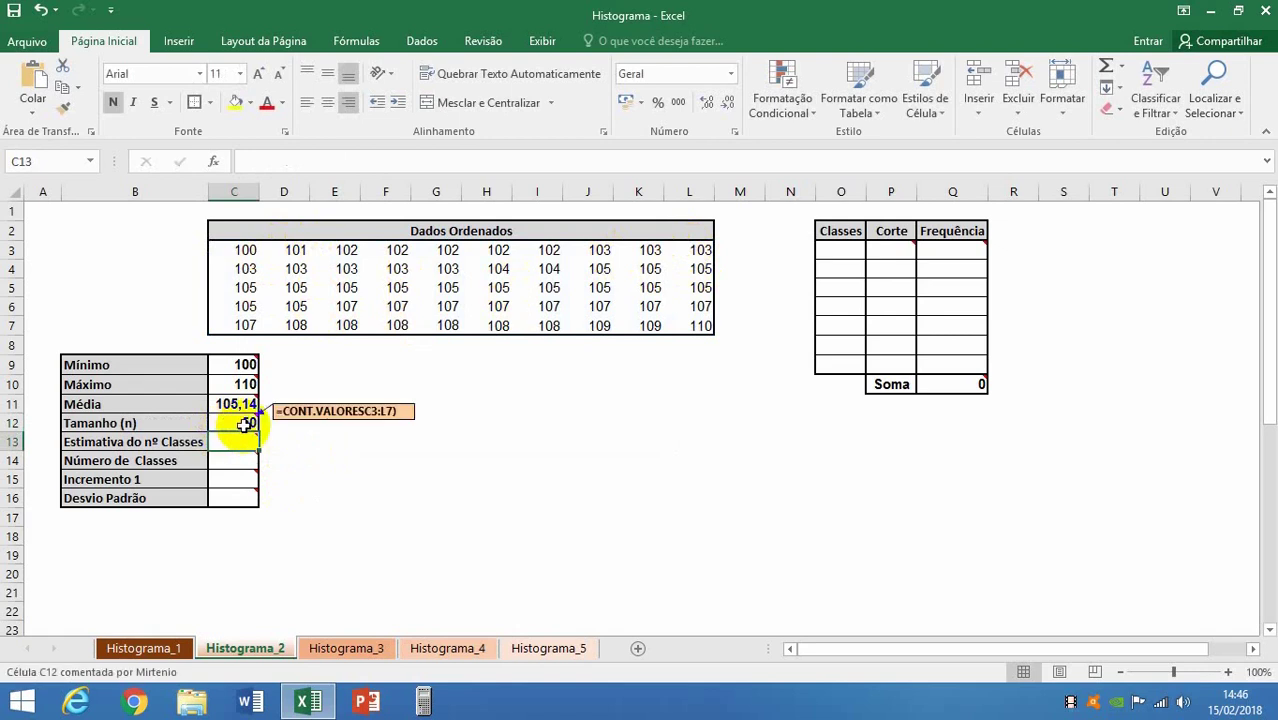
{"action": "left_click", "coordinate": [277, 419]}
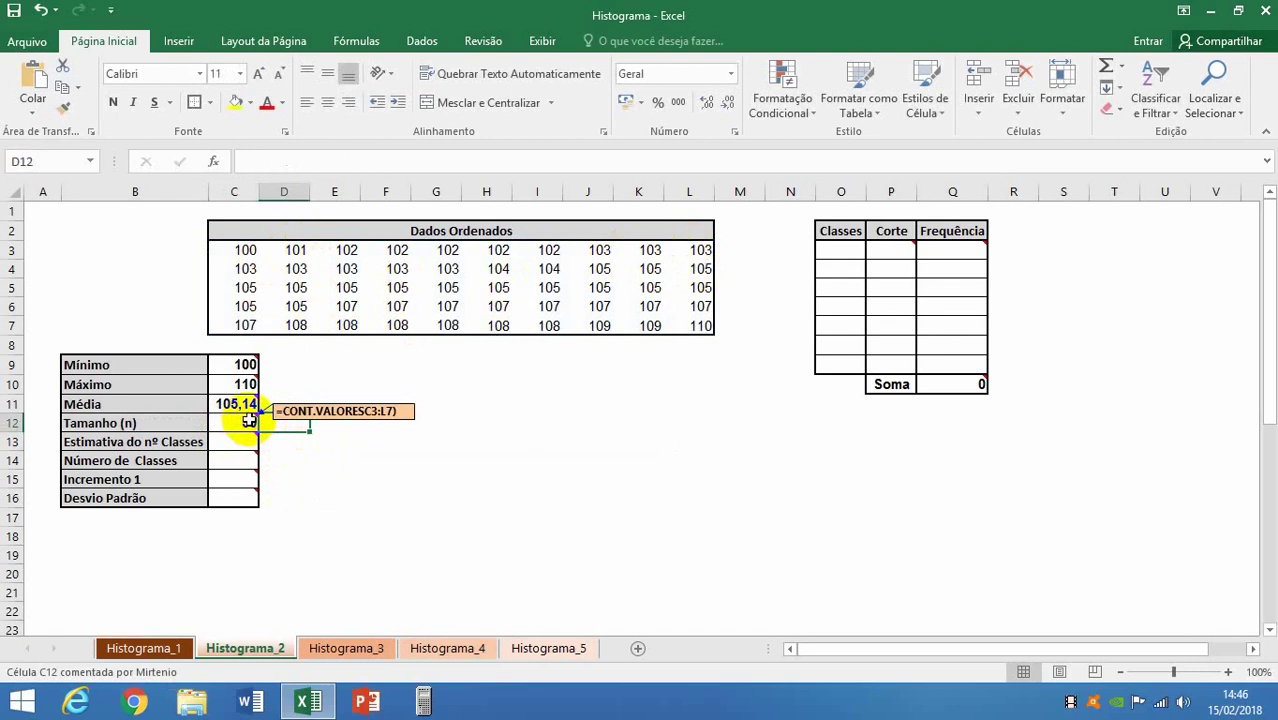
Step: Count the ordered data in cell D12 with the alternative formula =CONT.VALORES(C3:L7) for comparison with the sample size in C12
{"action": "type", "text": "="}
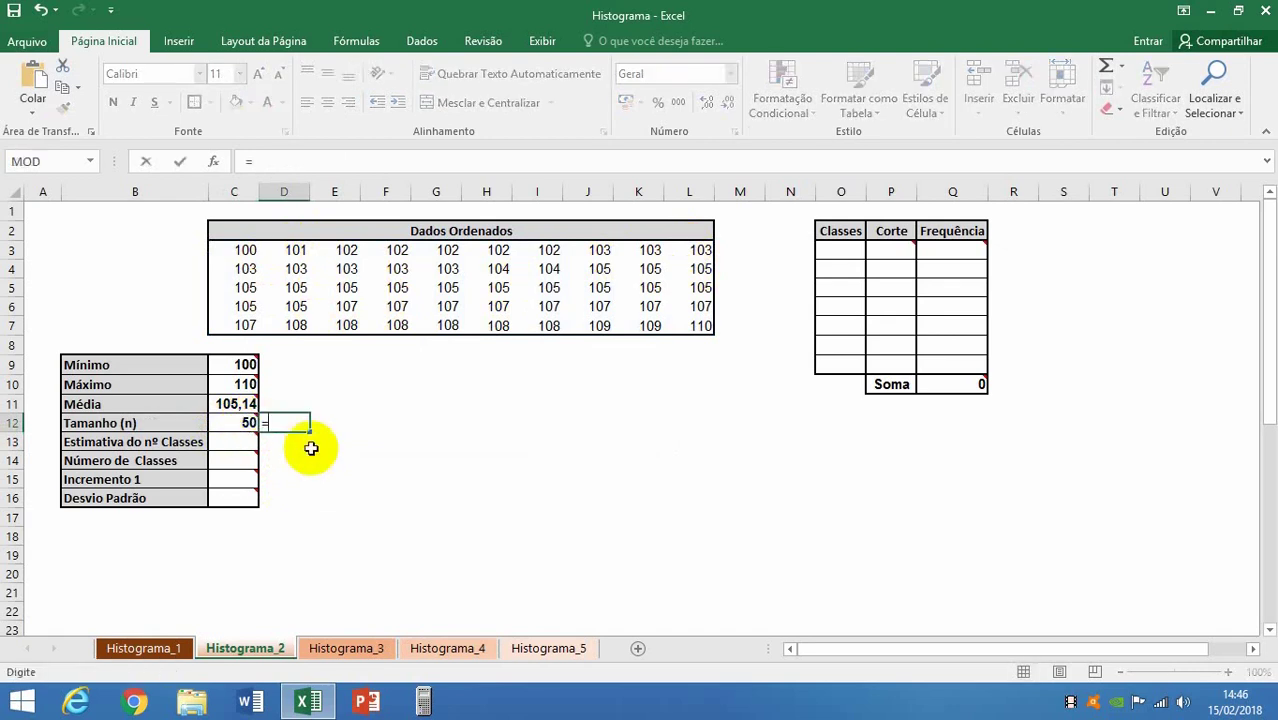
{"action": "type", "text": "CONT."}
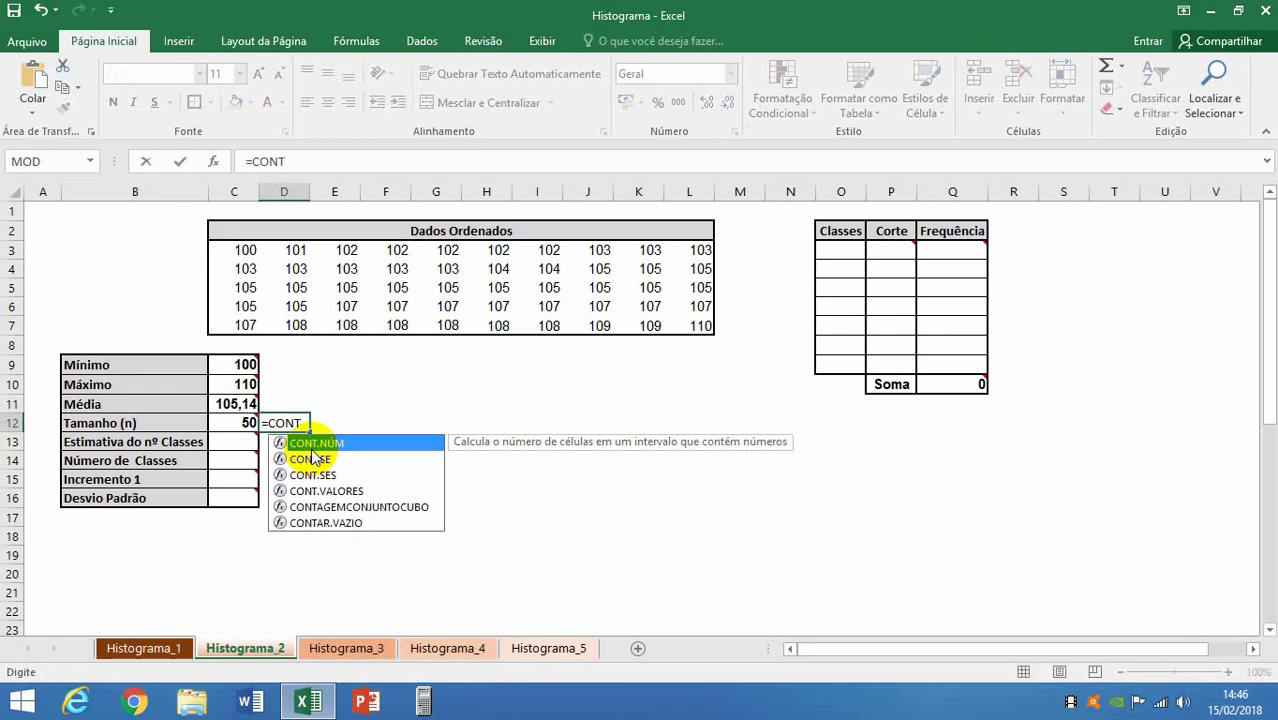
{"action": "double_click", "coordinate": [345, 491]}
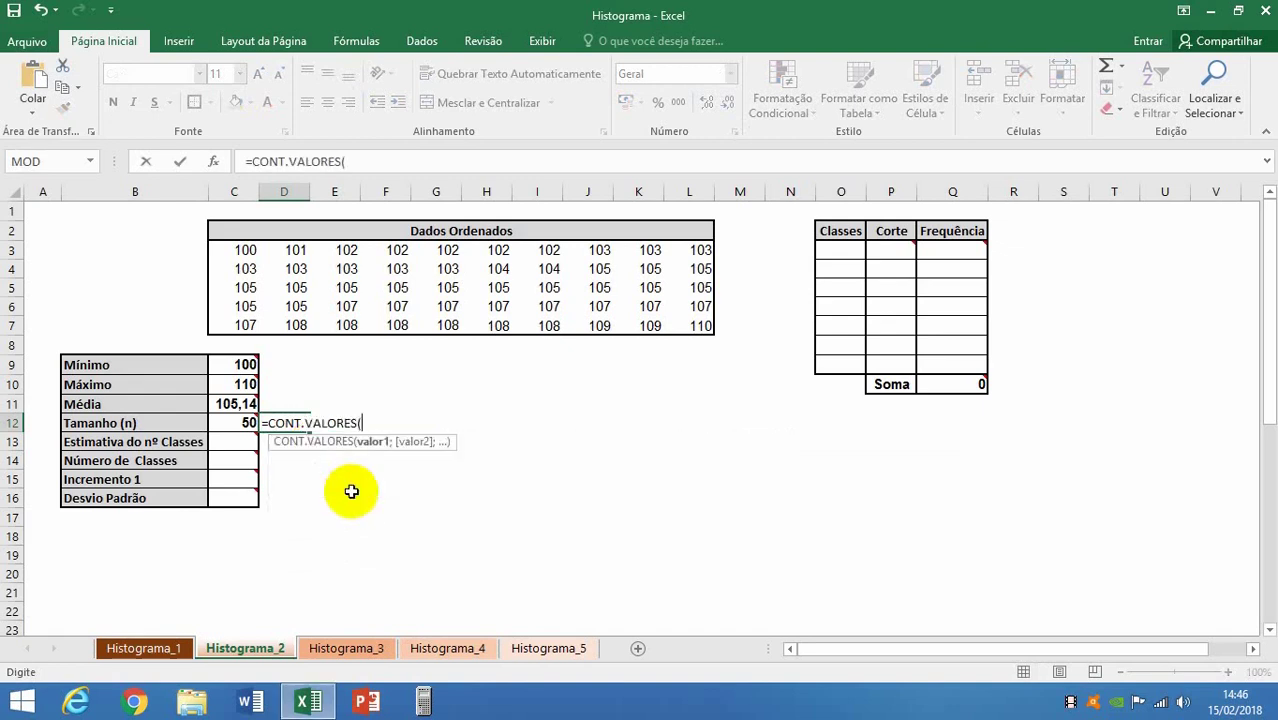
{"action": "type", "text": "C3:L7)"}
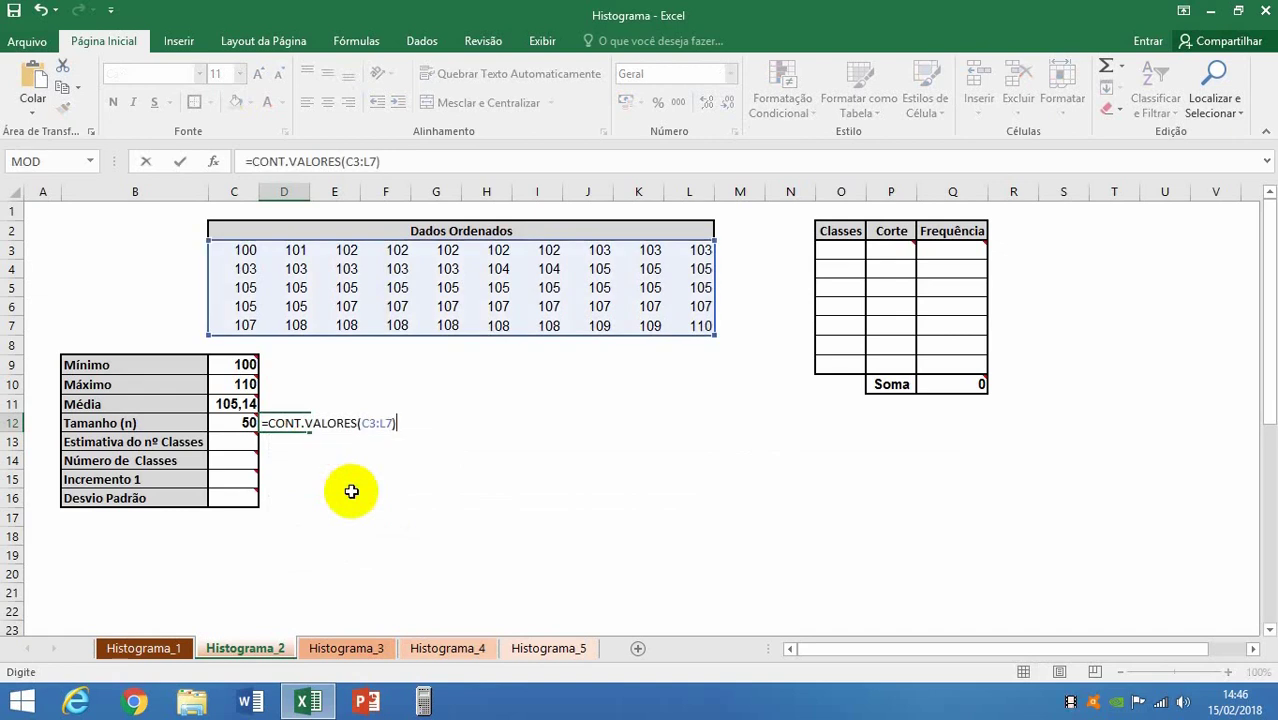
{"action": "key", "text": "Return"}
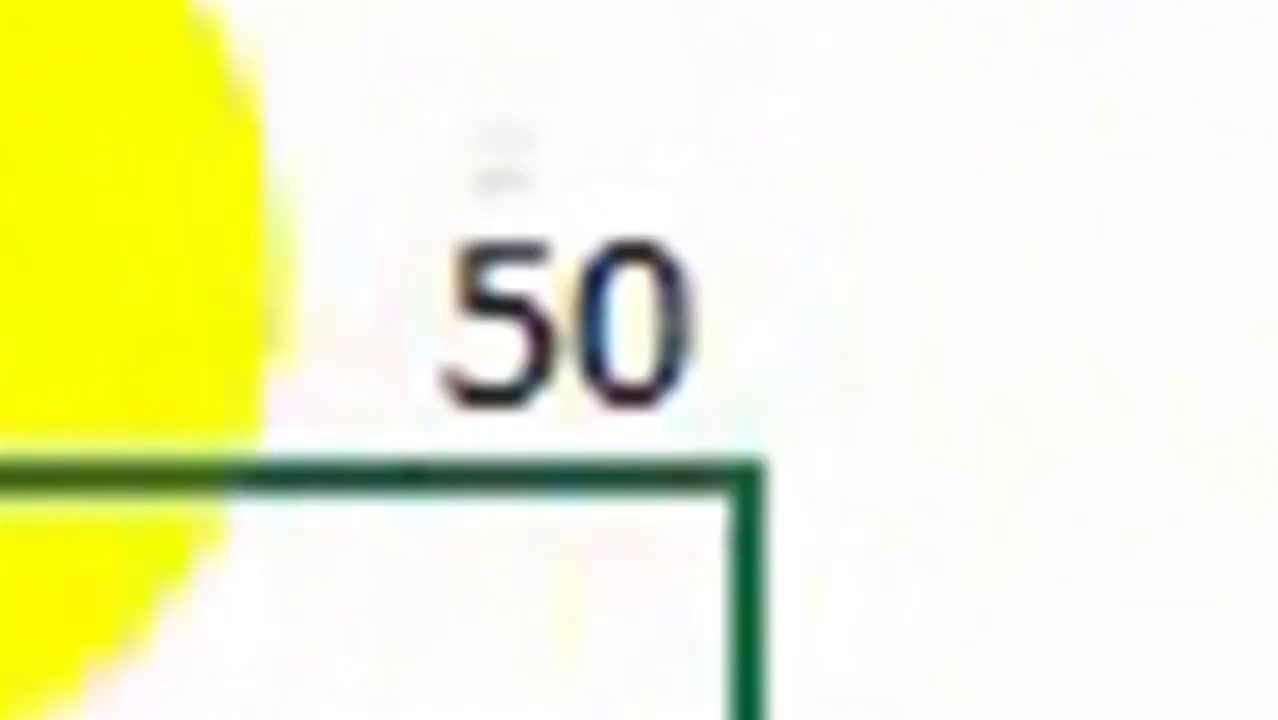
Step: Clear the comparison count from cell D12, keeping the Tamanho (n) formula in C12
{"action": "mouse_move", "coordinate": [430, 372]}
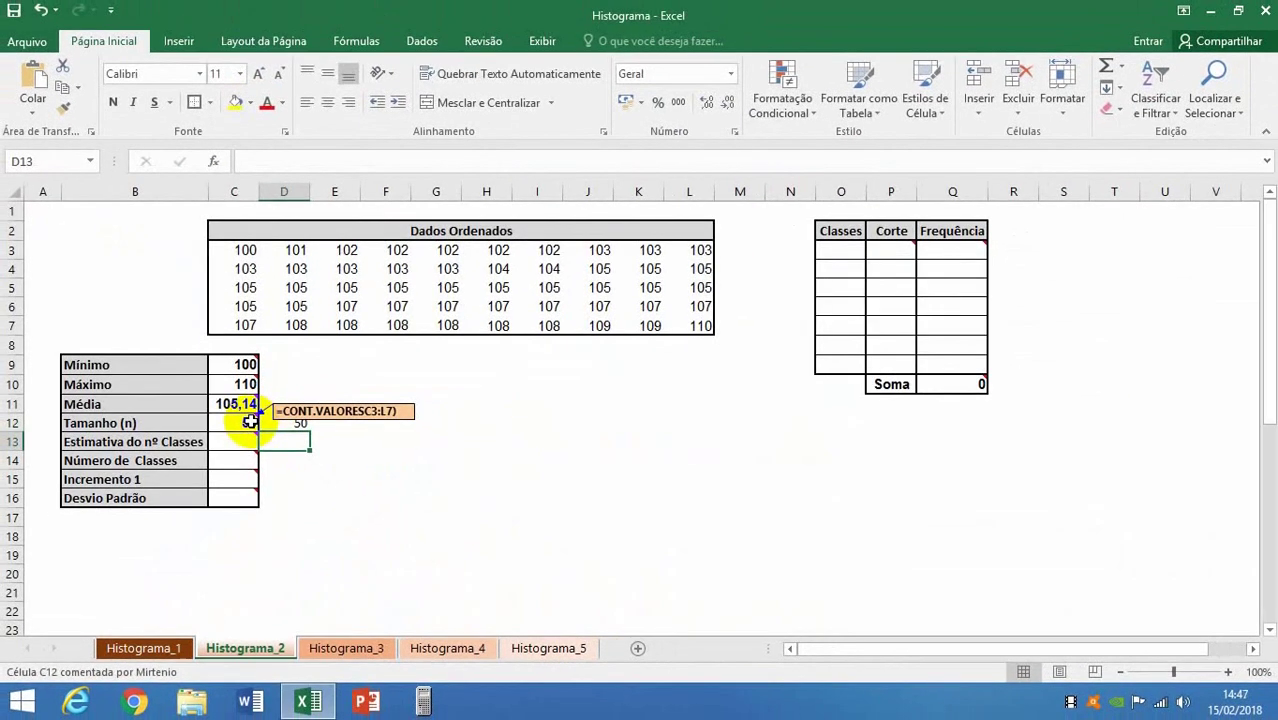
{"action": "left_click", "coordinate": [245, 421]}
{"action": "right_click", "coordinate": [250, 422]}
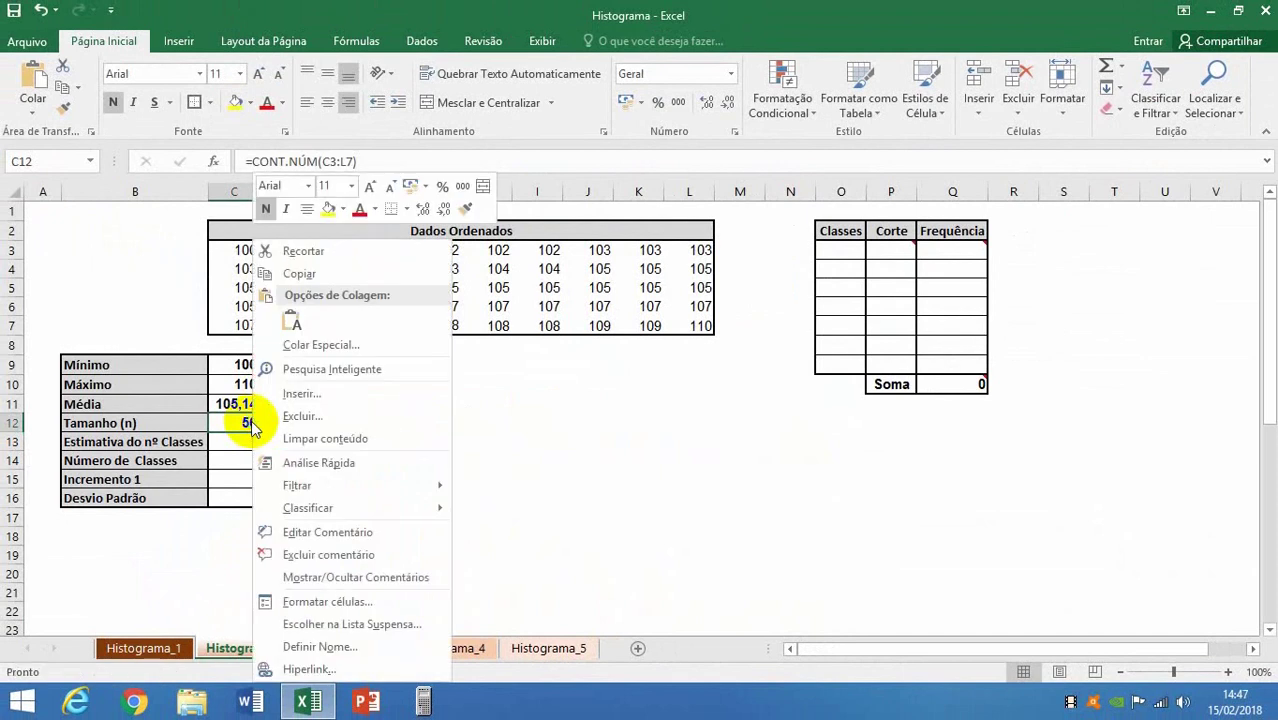
{"action": "left_click", "coordinate": [476, 458]}
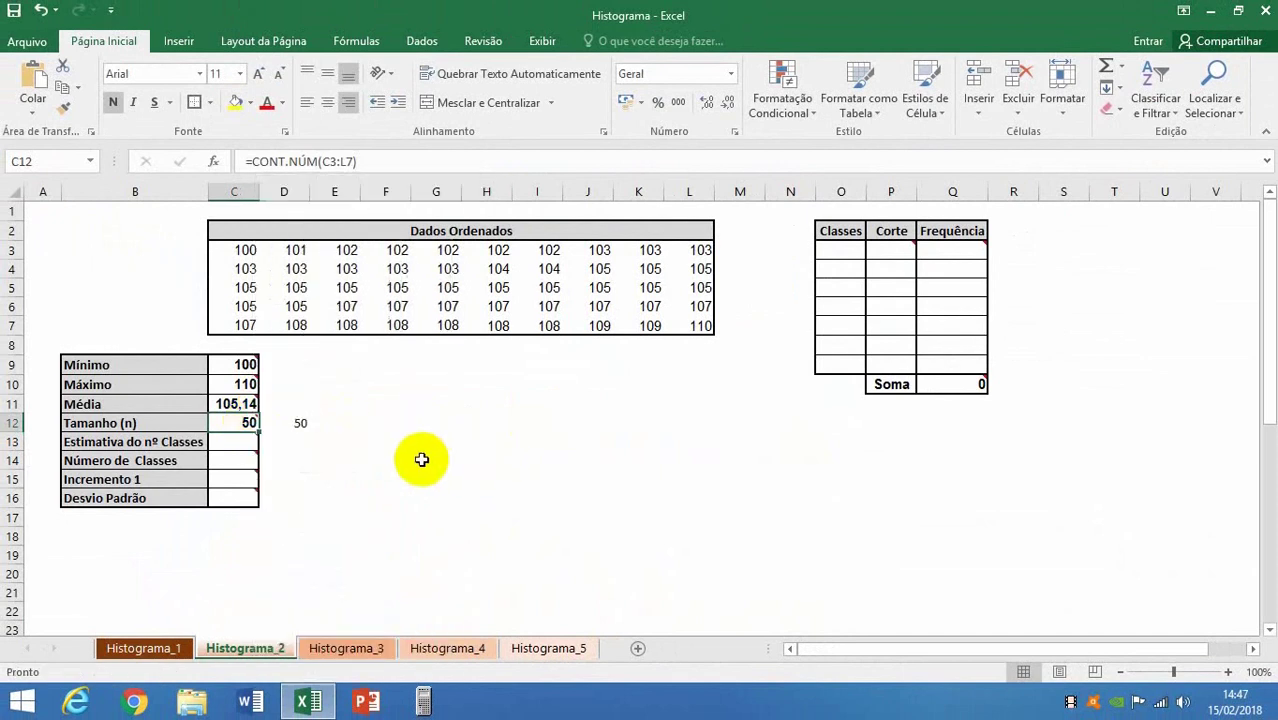
{"action": "key", "text": "Right"}
{"action": "key", "text": "Delete"}
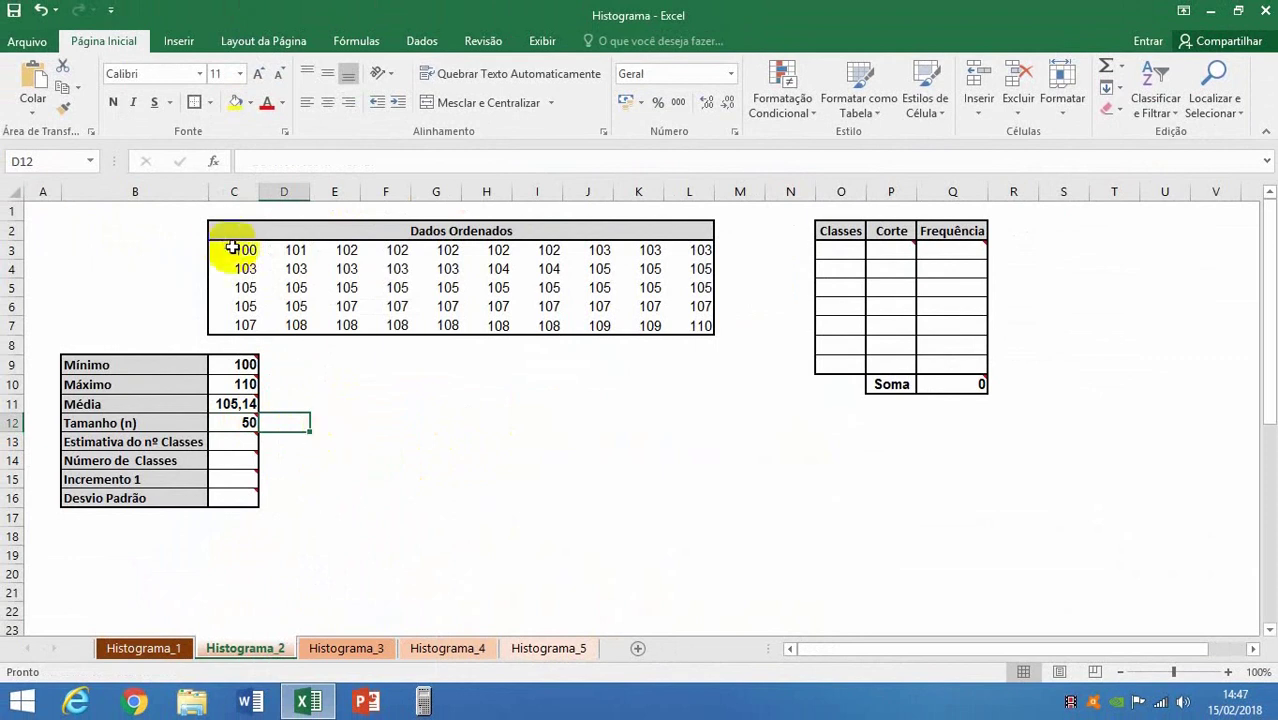
Step: Calculate the Estimativa do nº Classes in cell C13 with the formula =RAIZ(C12)
{"action": "left_click", "coordinate": [232, 443]}
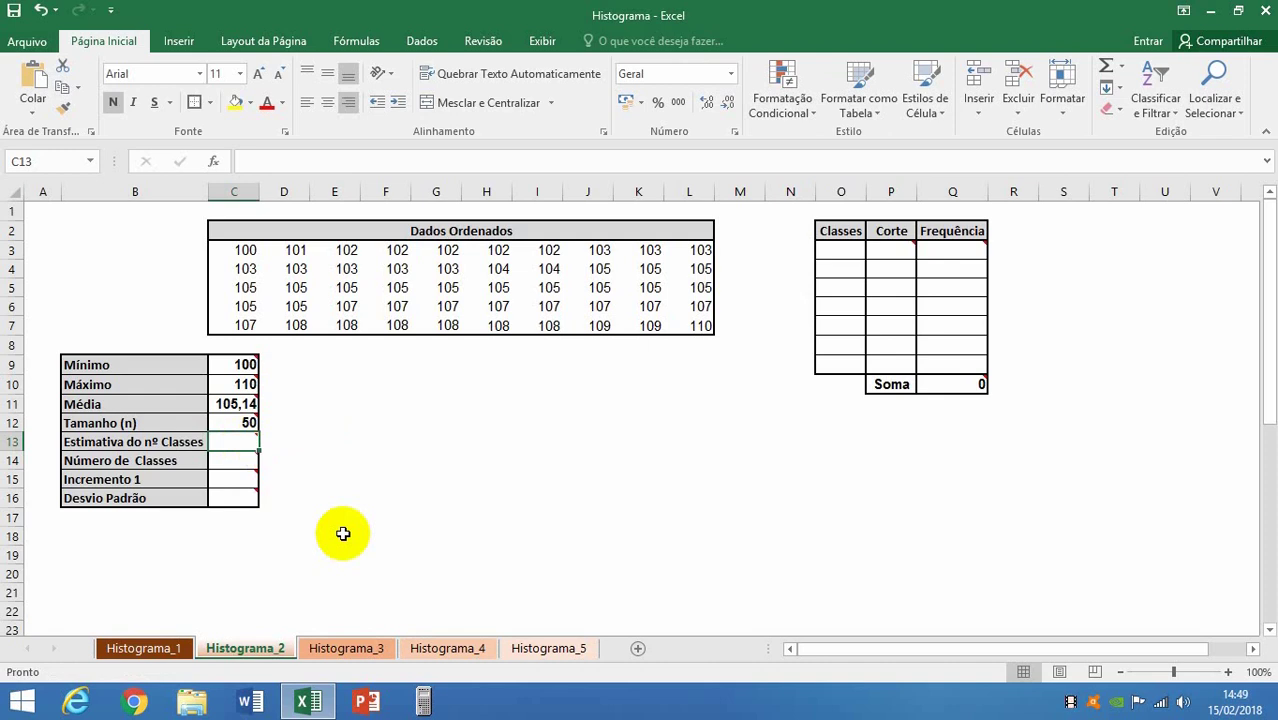
{"action": "mouse_move", "coordinate": [244, 444]}
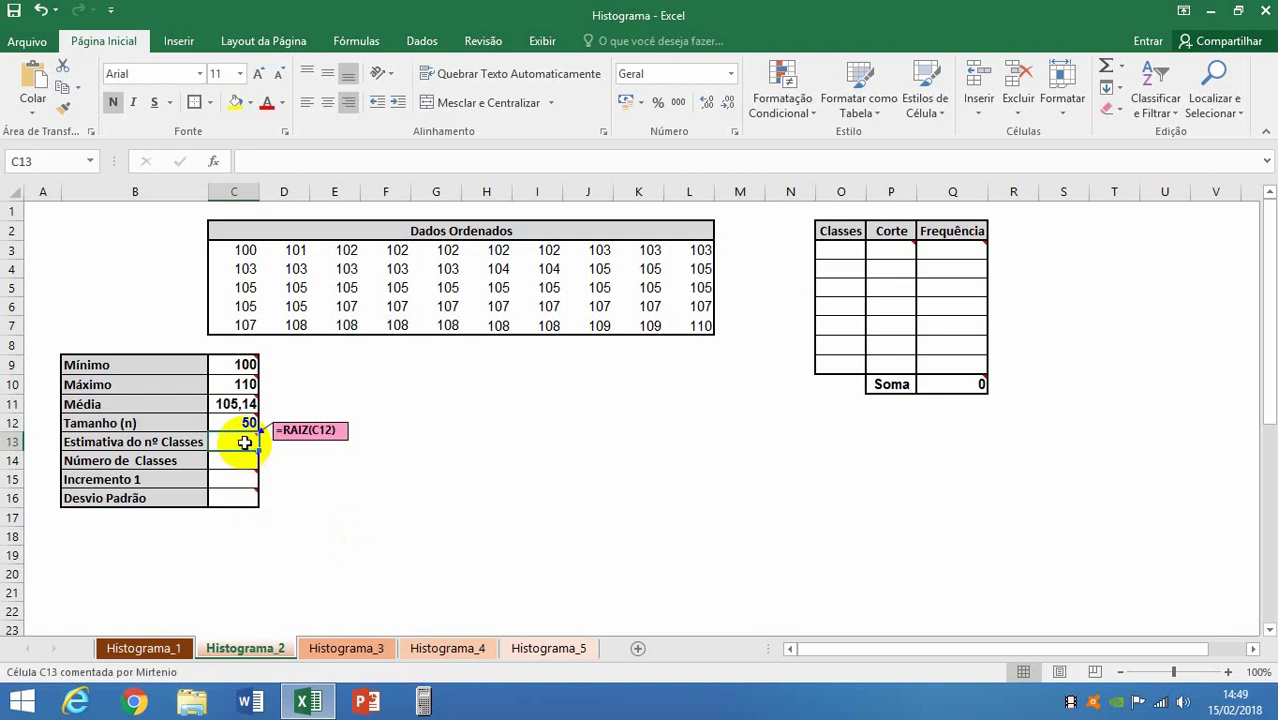
{"action": "type", "text": "=RAIZ("}
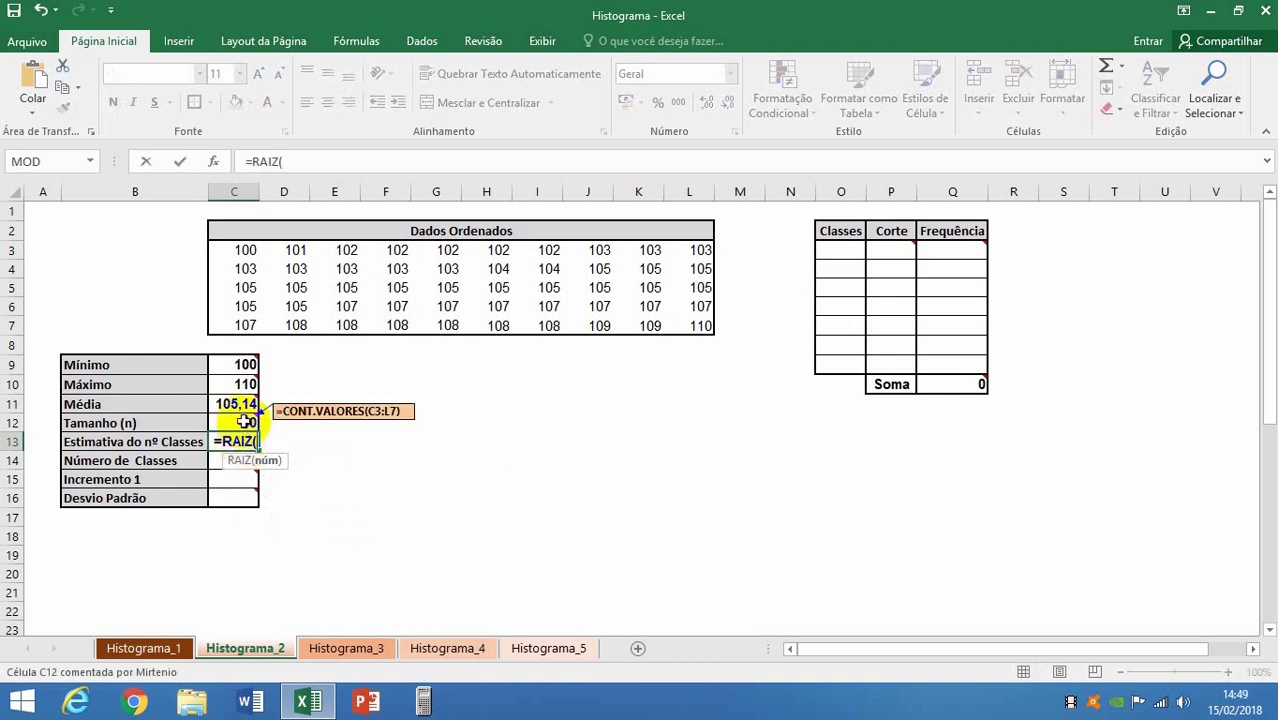
{"action": "left_click", "coordinate": [245, 421]}
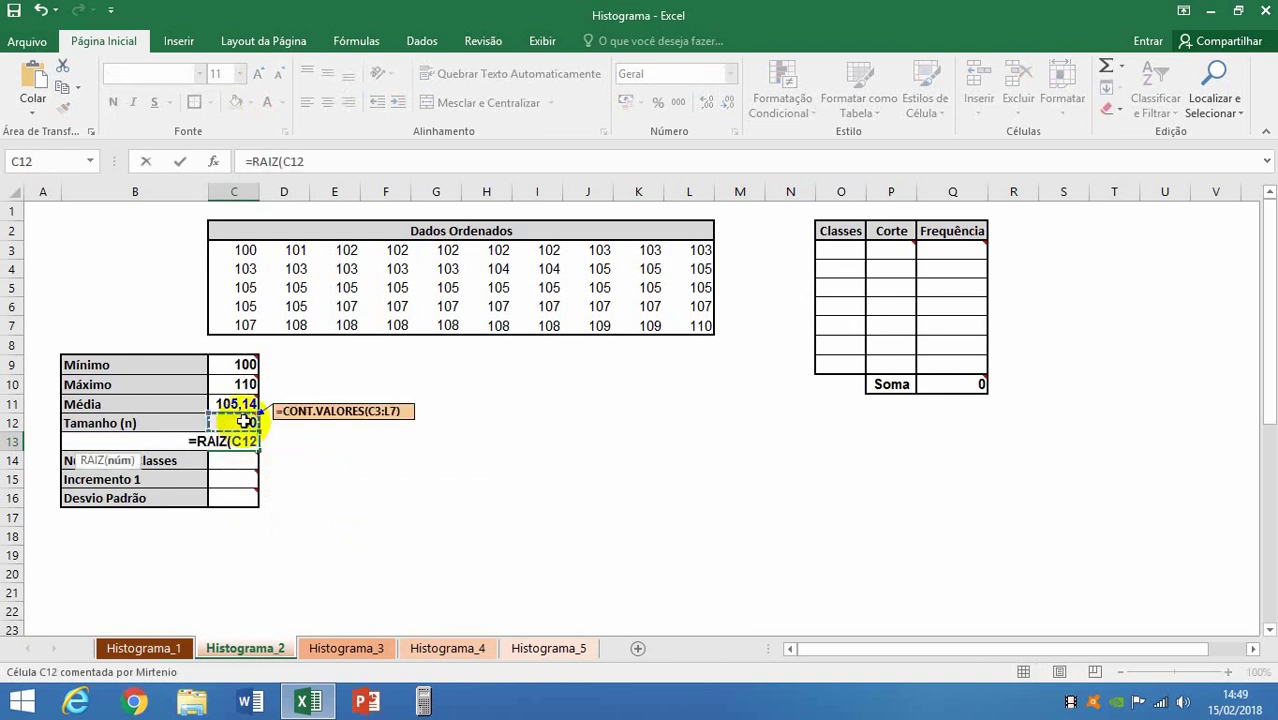
{"action": "type", "text": ")"}
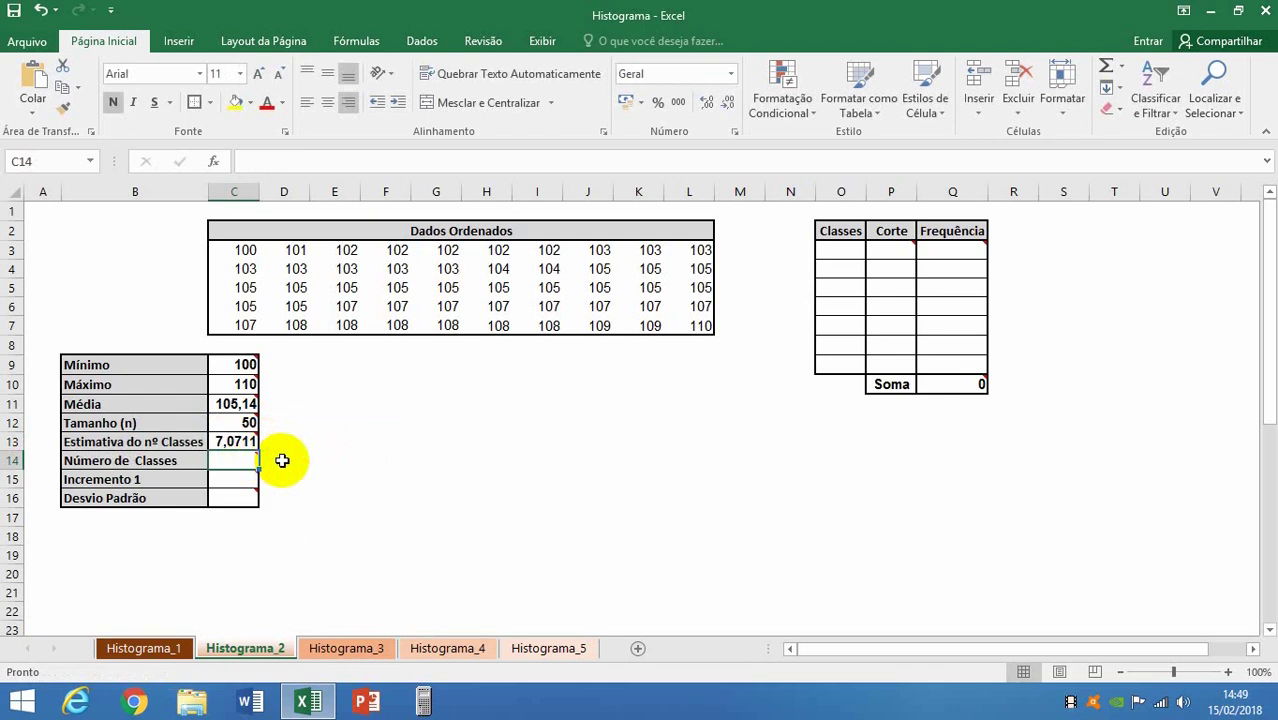
Step: Calculate the Número de Classes in cell C14 with the formula =TRUNCAR(C13;0) and select the cell to check its formula
{"action": "mouse_move", "coordinate": [250, 466]}
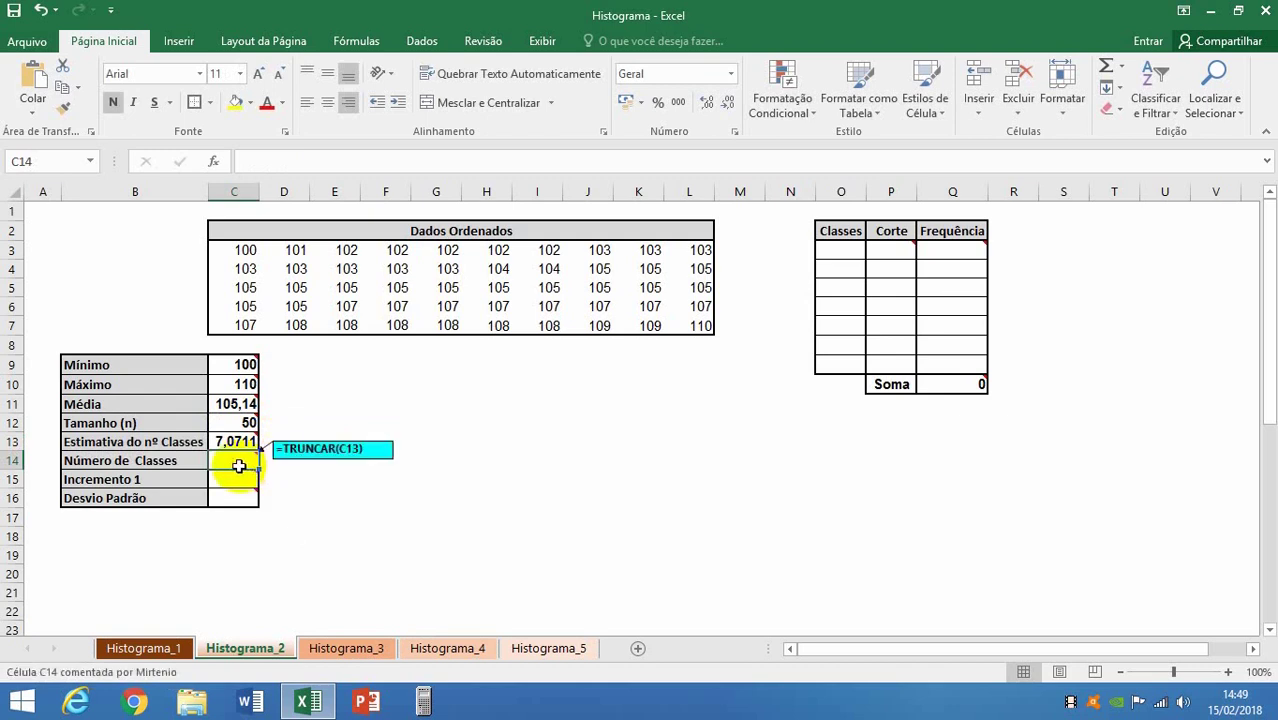
{"action": "type", "text": "="}
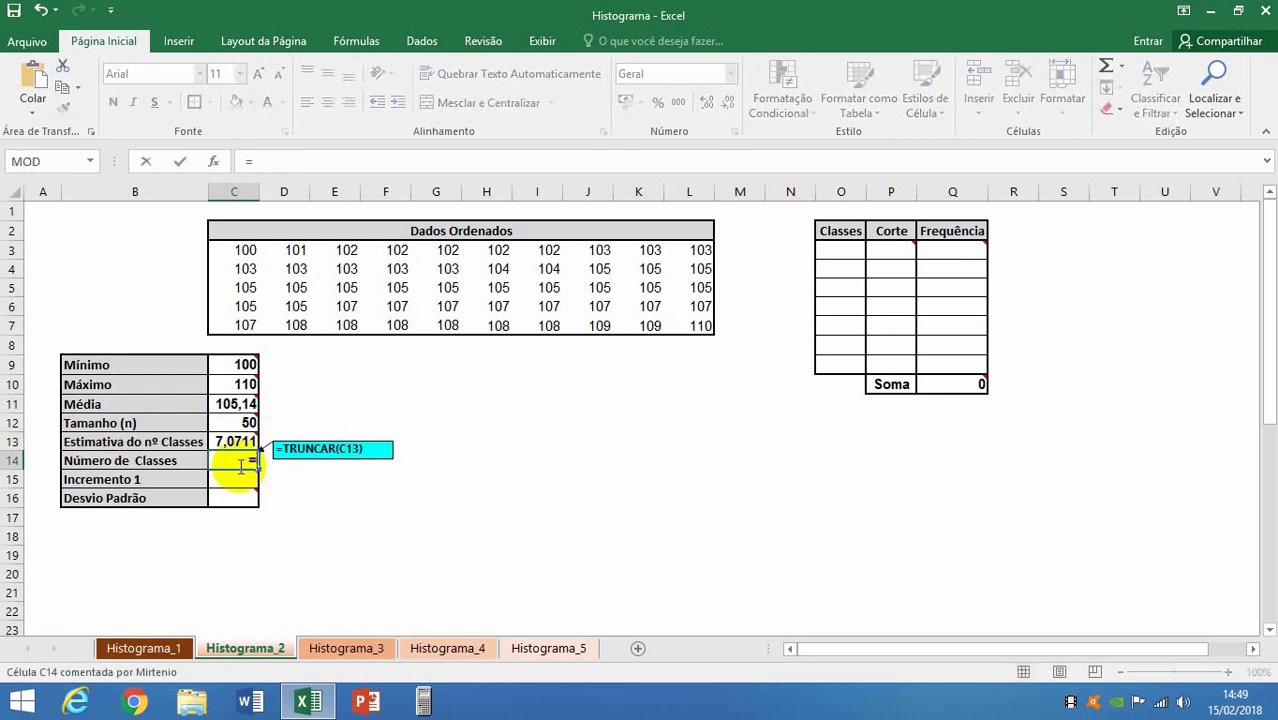
{"action": "type", "text": "TRUNCAR"}
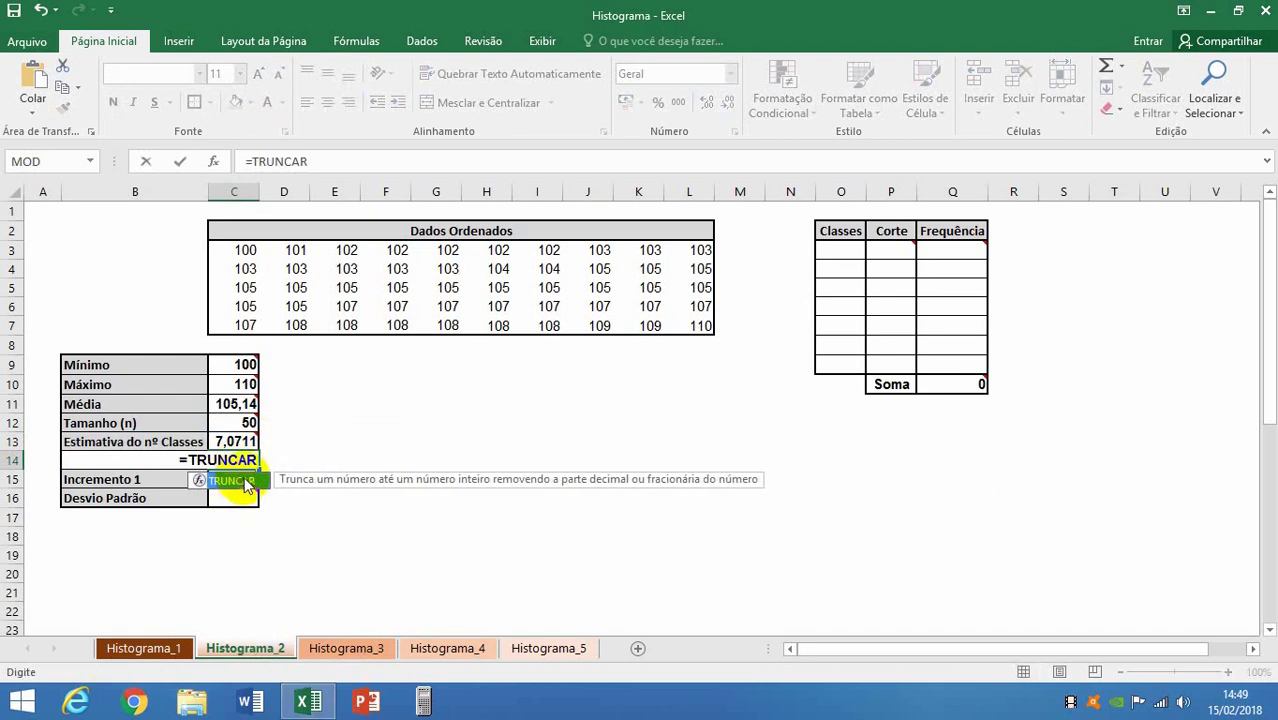
{"action": "double_click", "coordinate": [244, 482]}
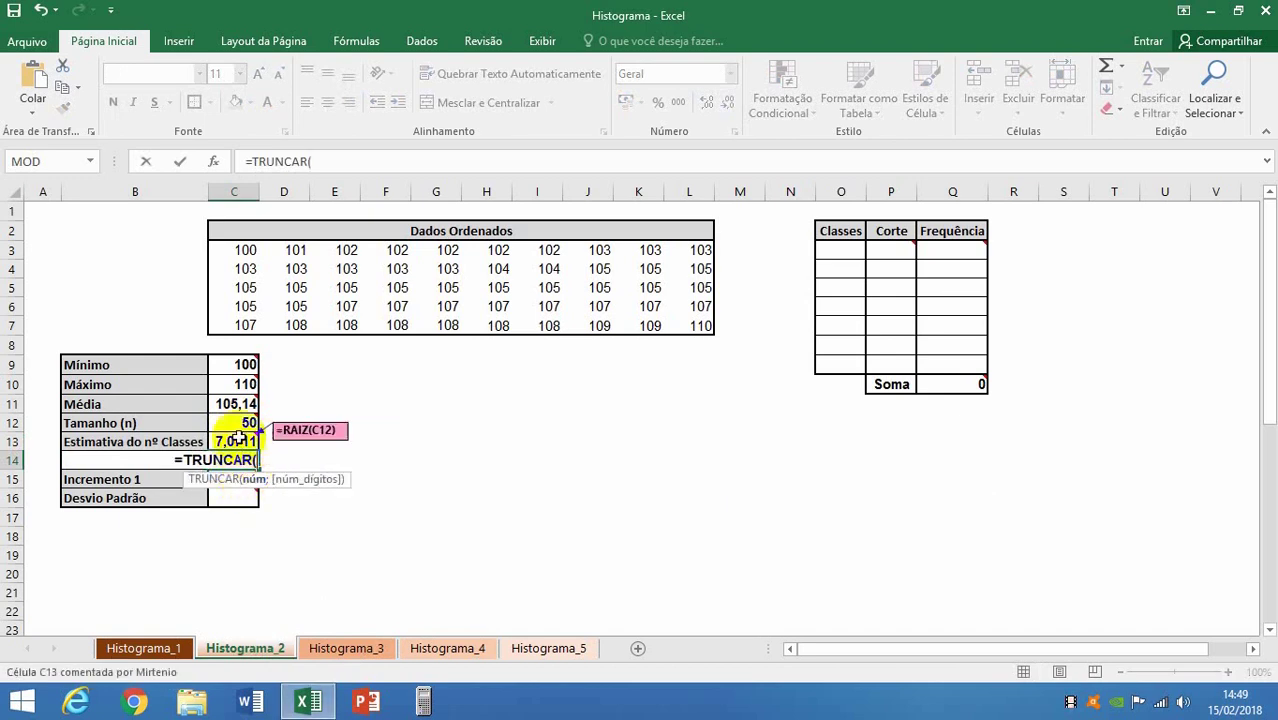
{"action": "left_click", "coordinate": [238, 440]}
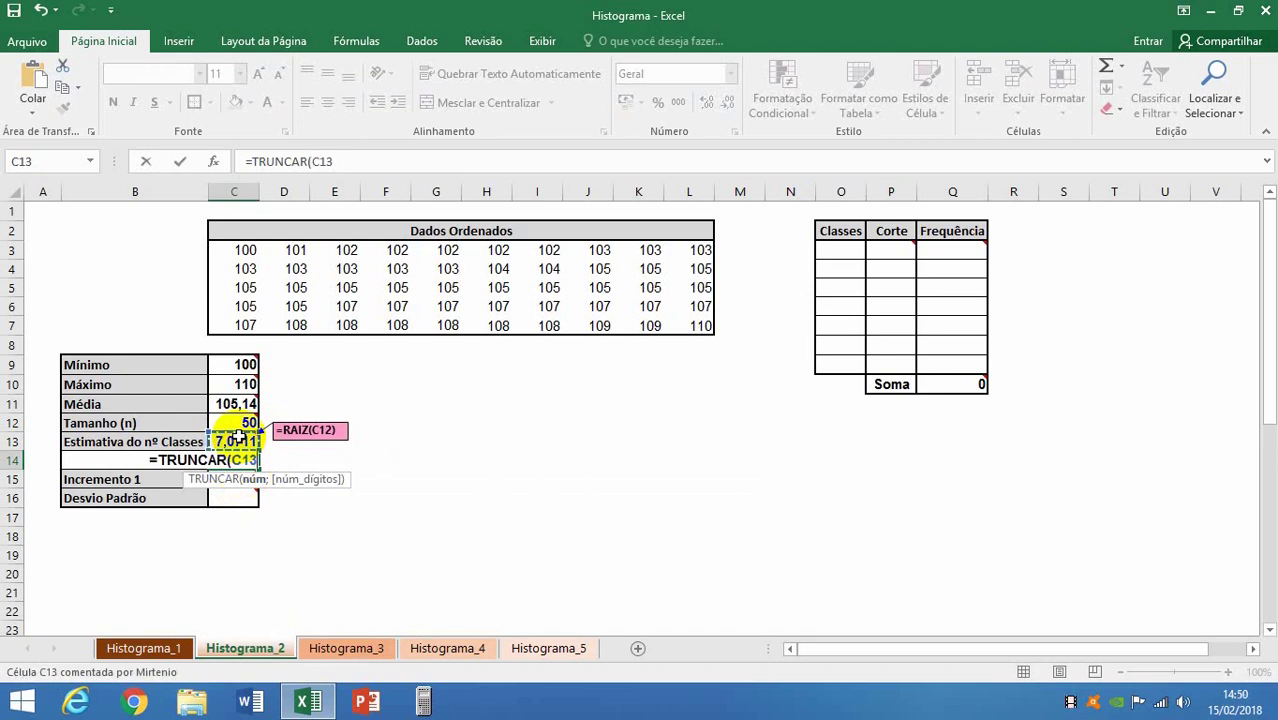
{"action": "type", "text": ";"}
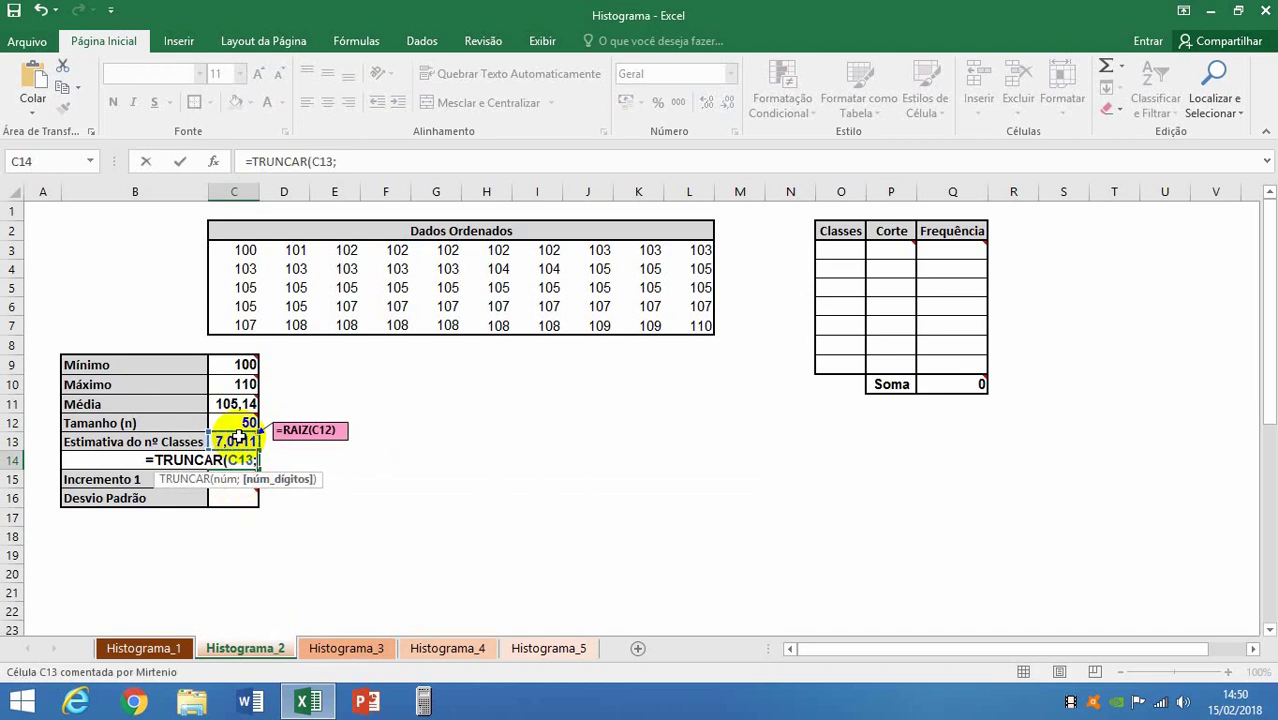
{"action": "type", "text": "0"}
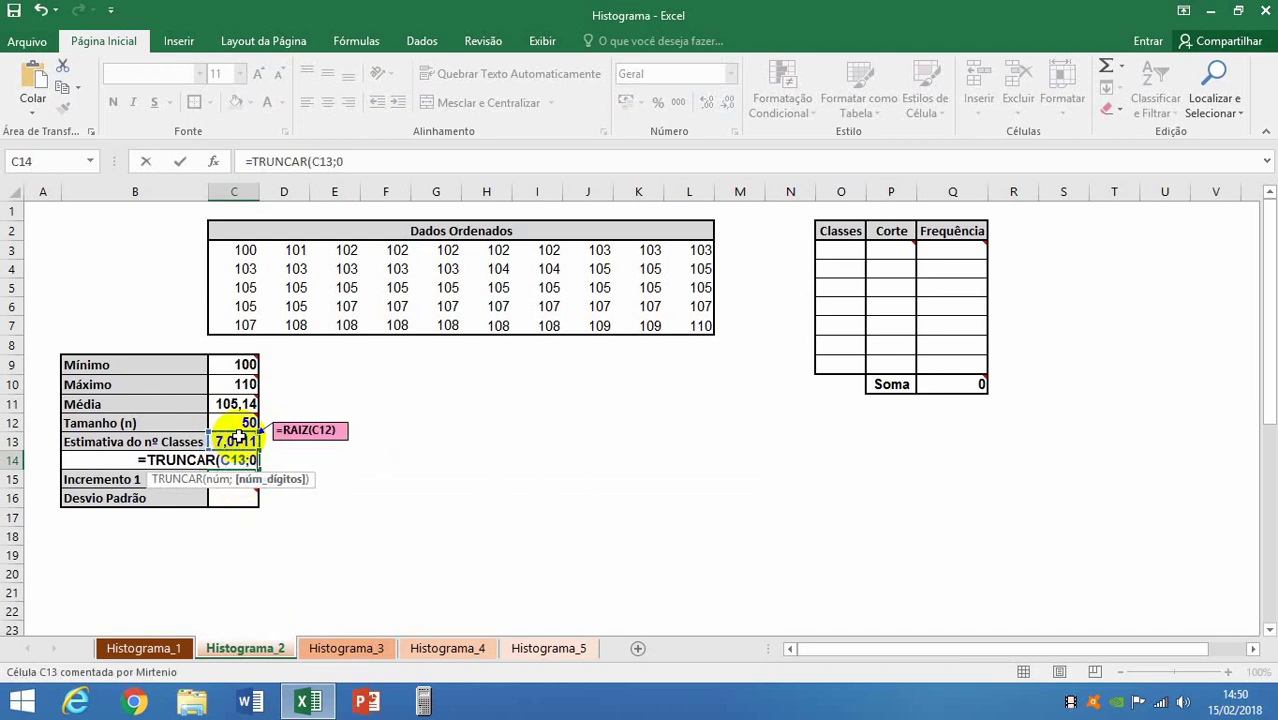
{"action": "type", "text": ")"}
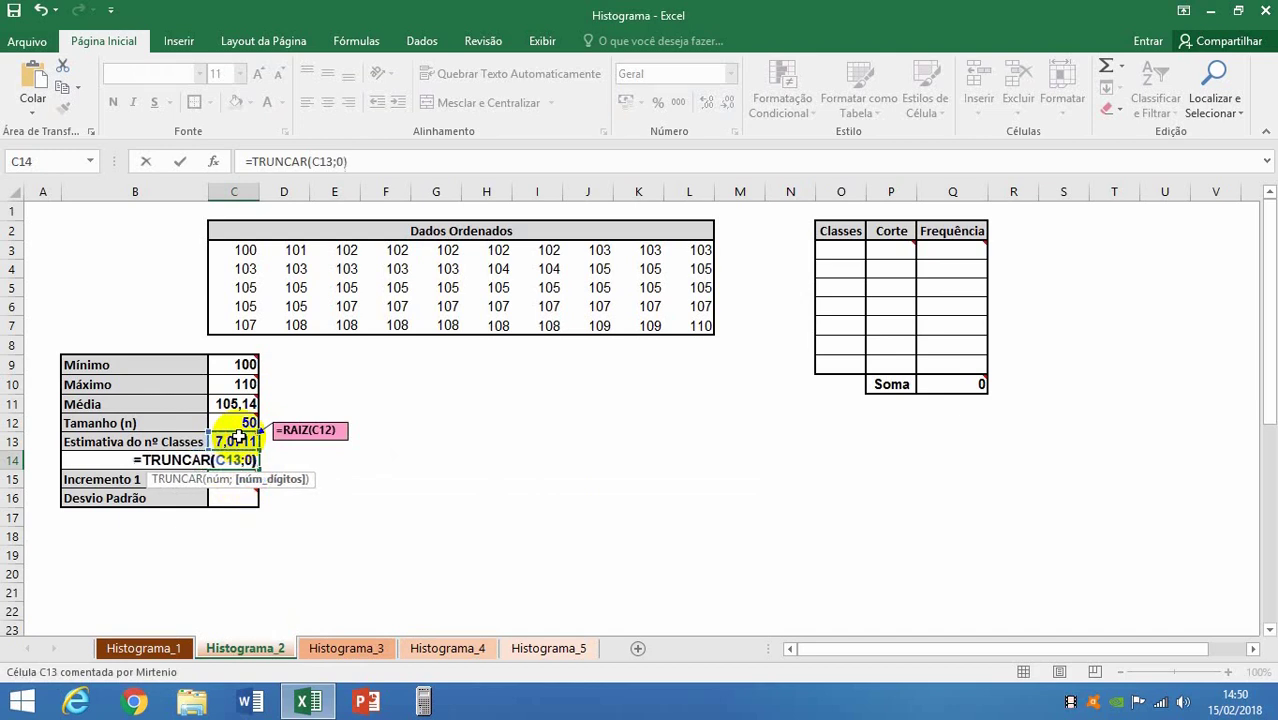
{"action": "key", "text": "Return"}
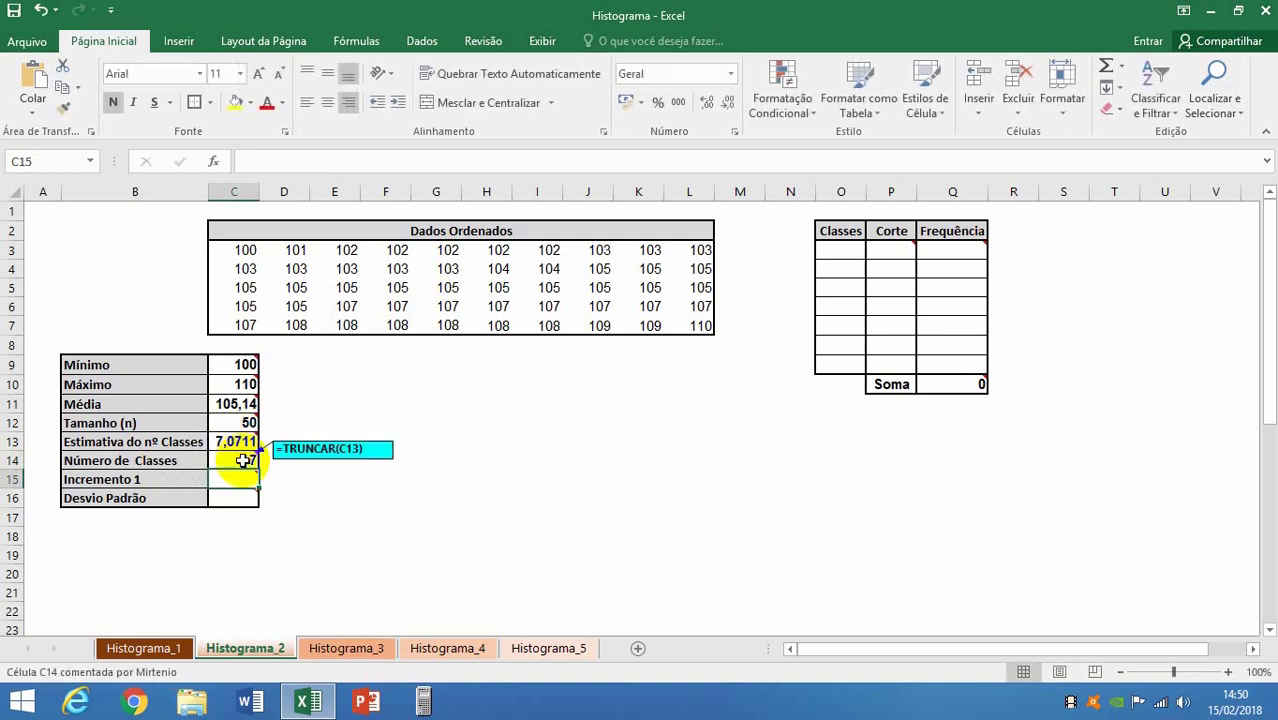
{"action": "left_click", "coordinate": [243, 460]}
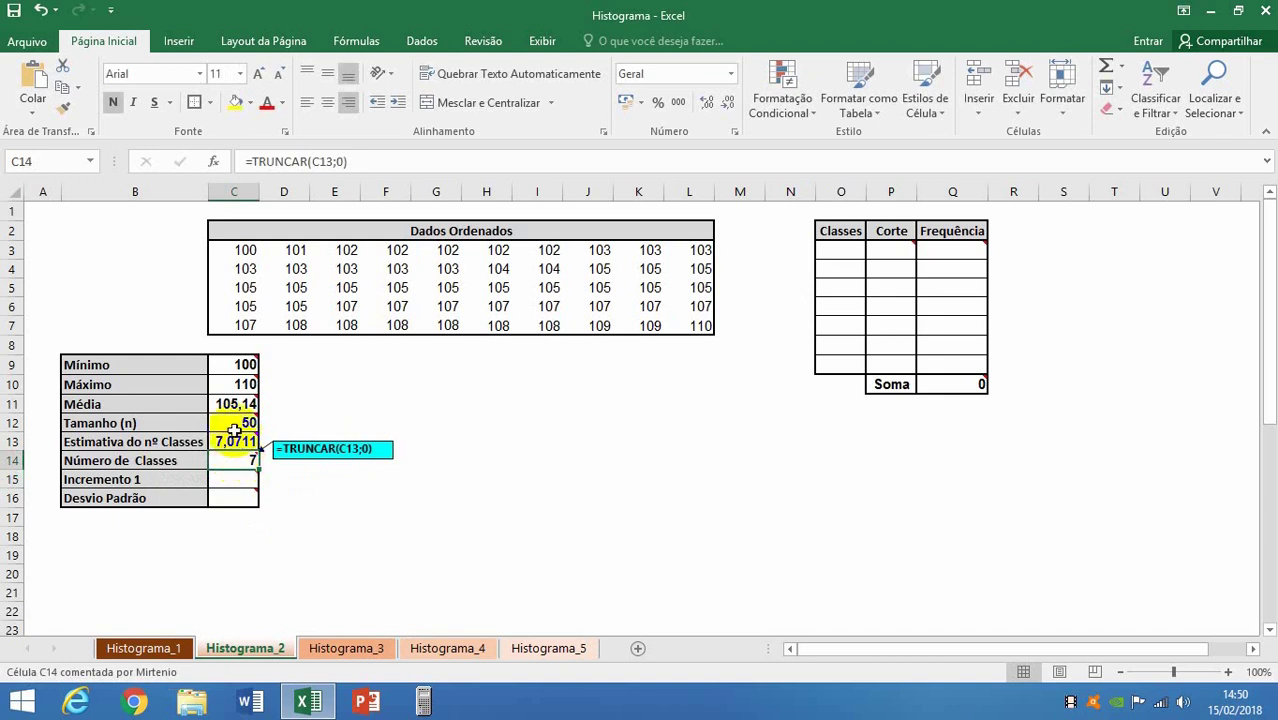
Step: Calculate the Incremento 1 in cell C15 with the formula =(C10-C9)/C13
{"action": "mouse_move", "coordinate": [237, 473]}
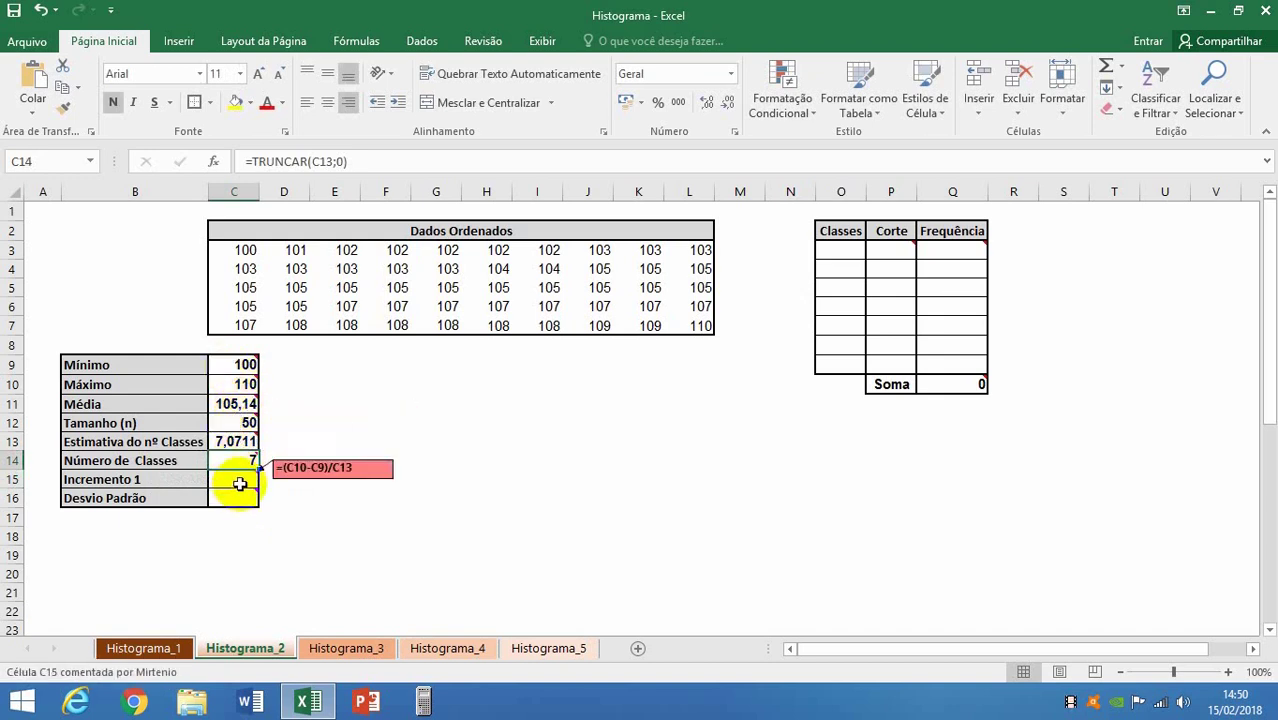
{"action": "left_click", "coordinate": [240, 484]}
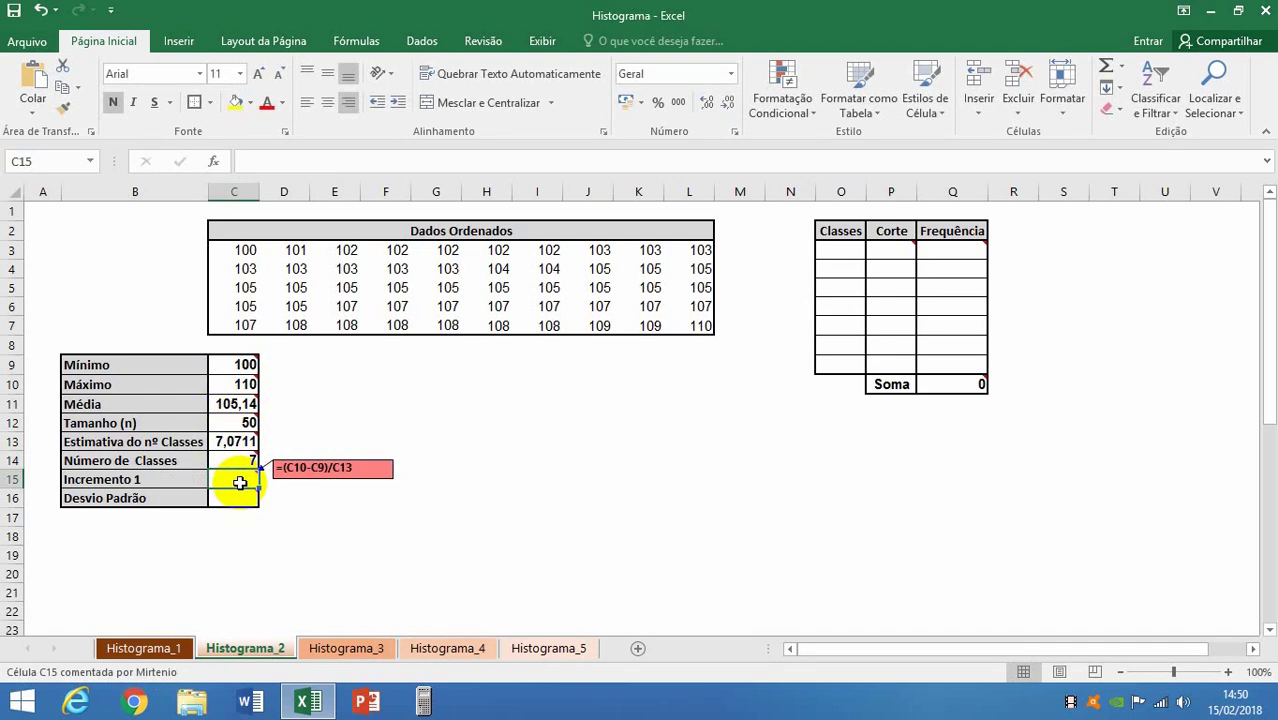
{"action": "mouse_move", "coordinate": [234, 382]}
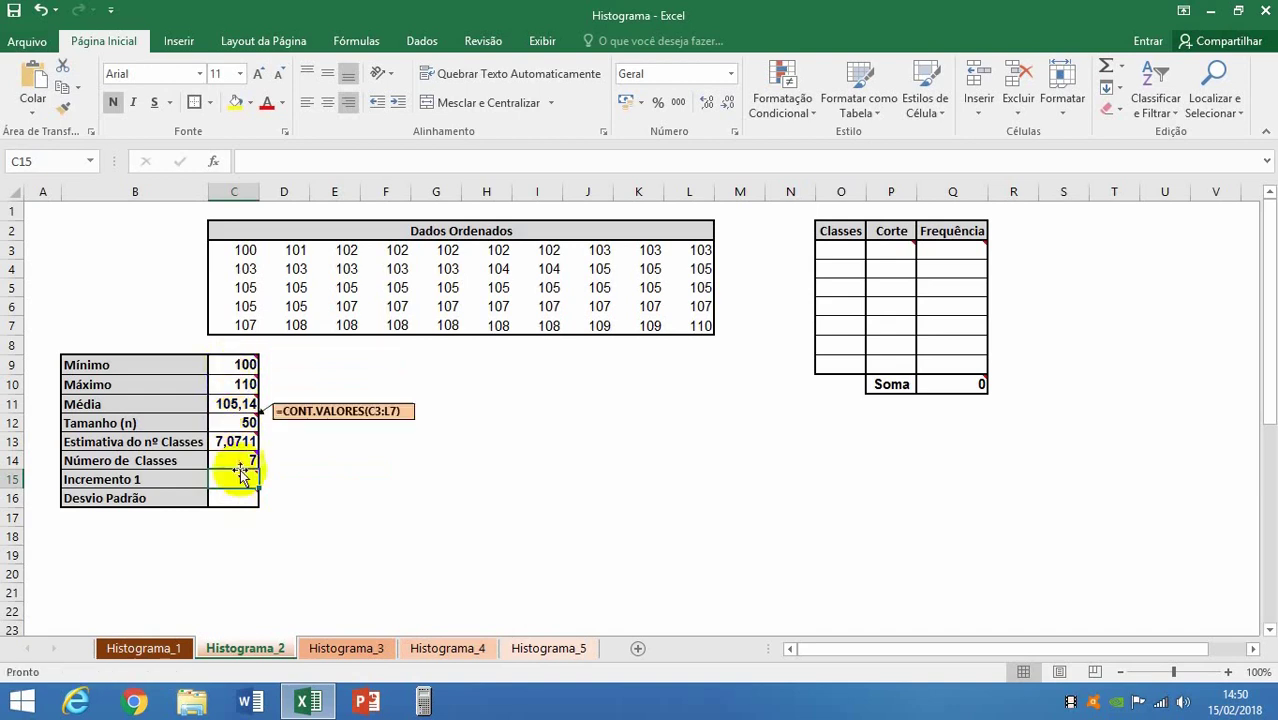
{"action": "mouse_move", "coordinate": [245, 488]}
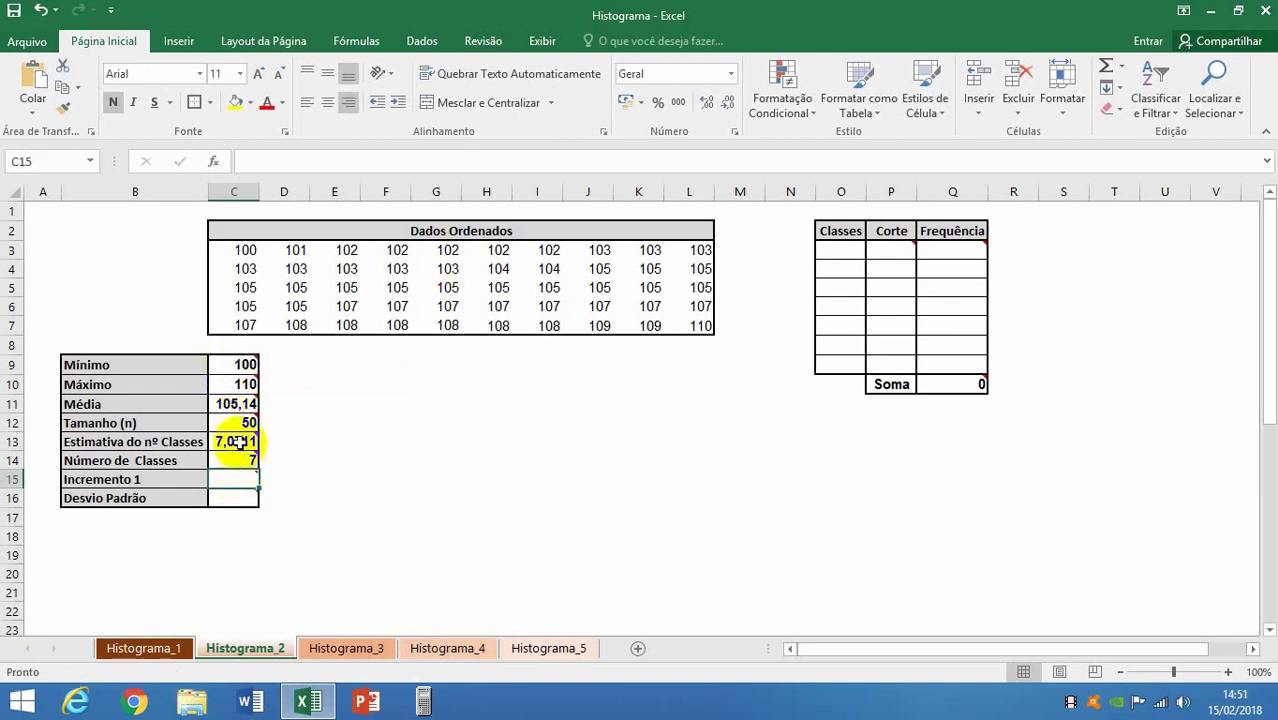
{"action": "mouse_move", "coordinate": [240, 441]}
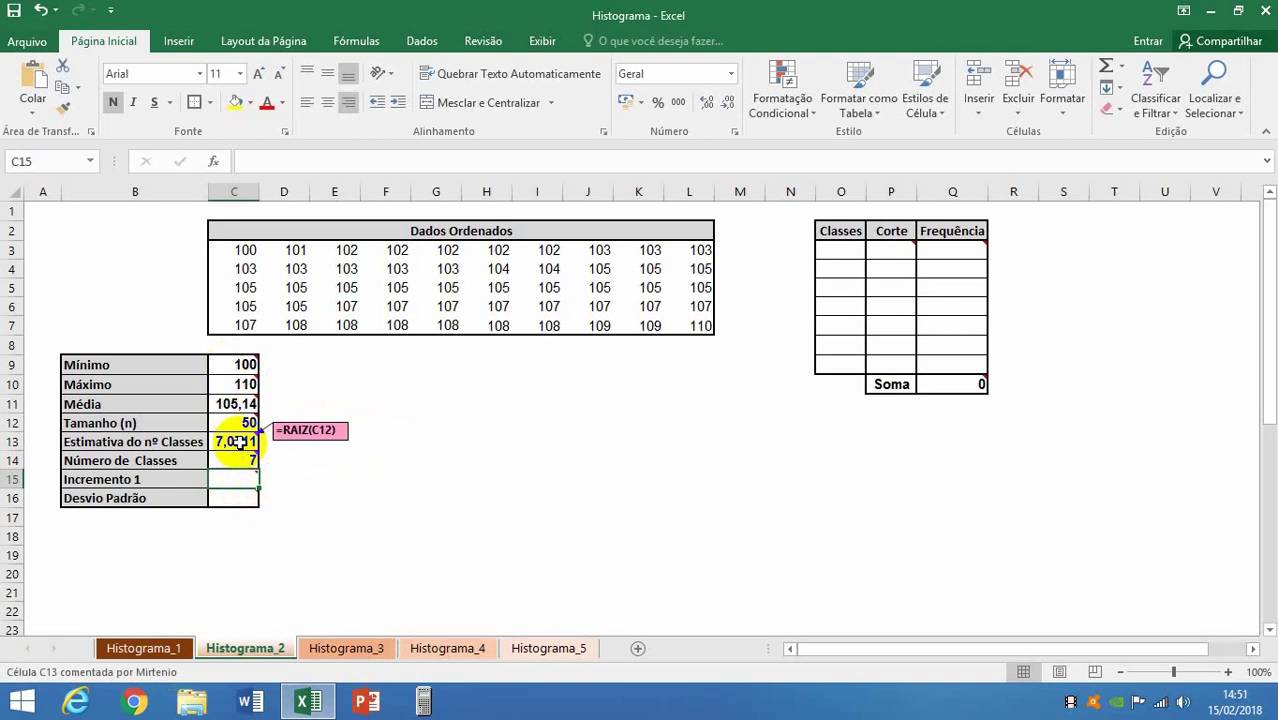
{"action": "mouse_move", "coordinate": [240, 465]}
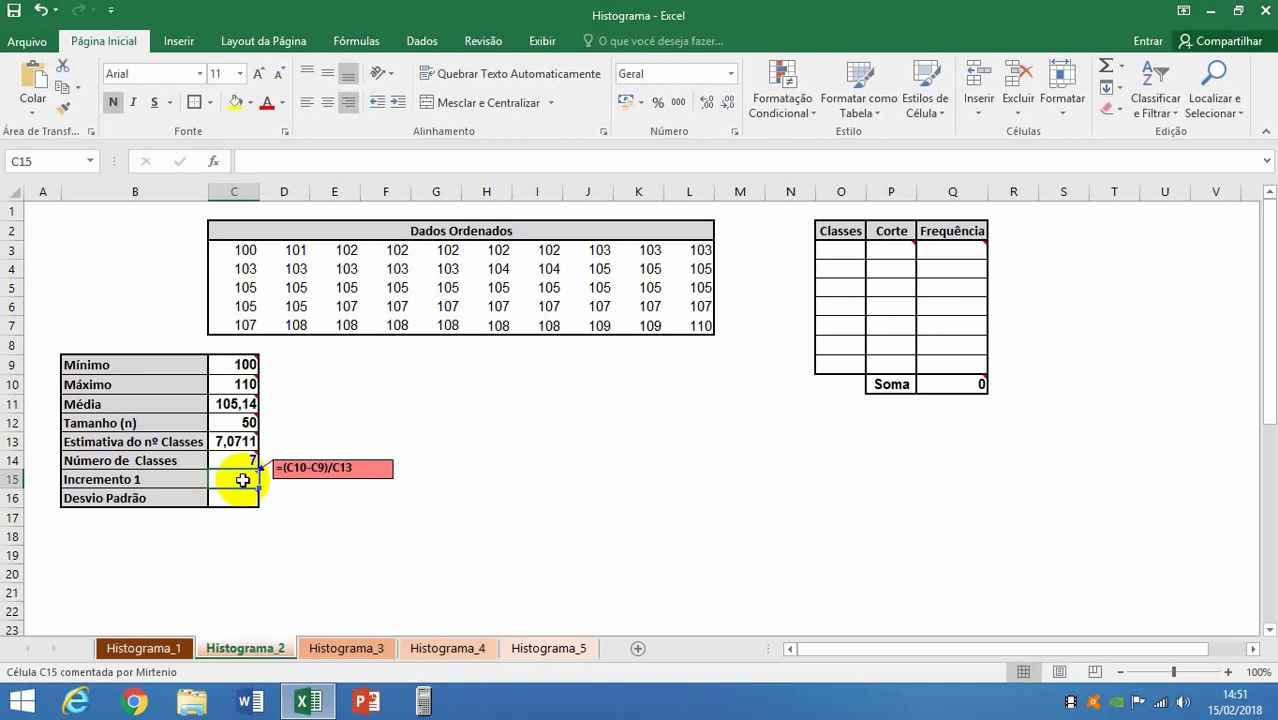
{"action": "type", "text": "="}
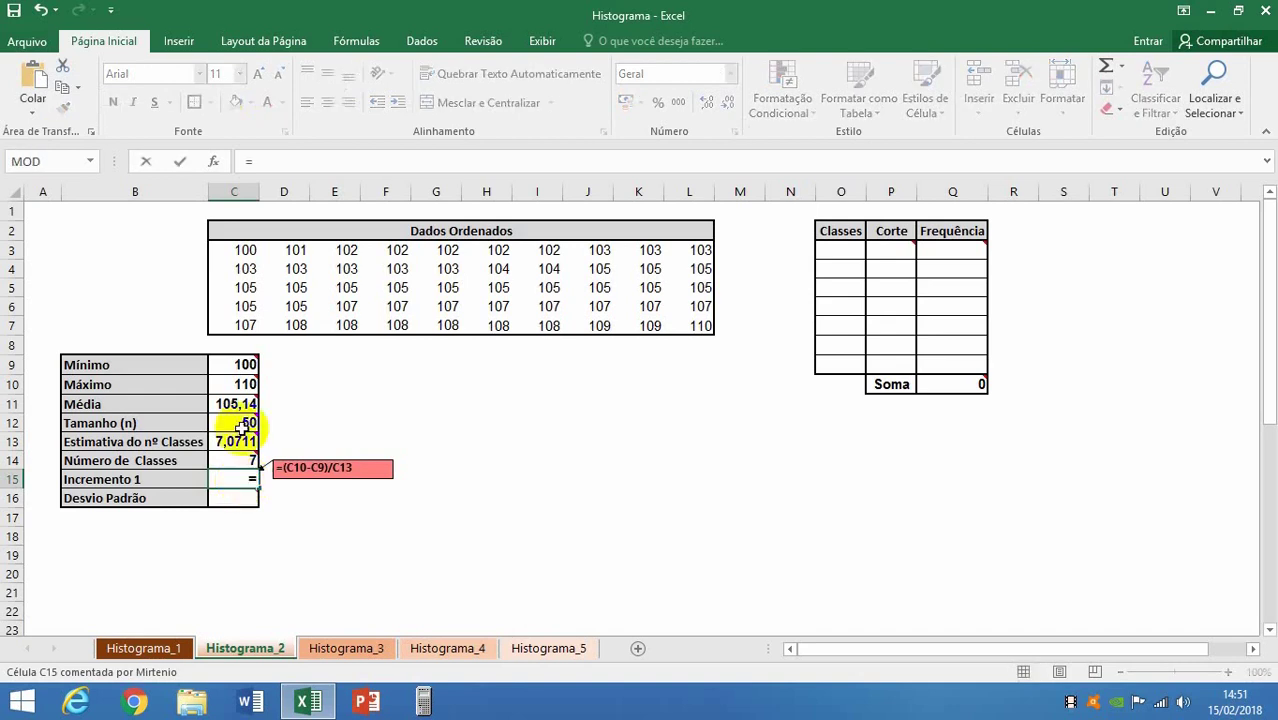
{"action": "type", "text": "("}
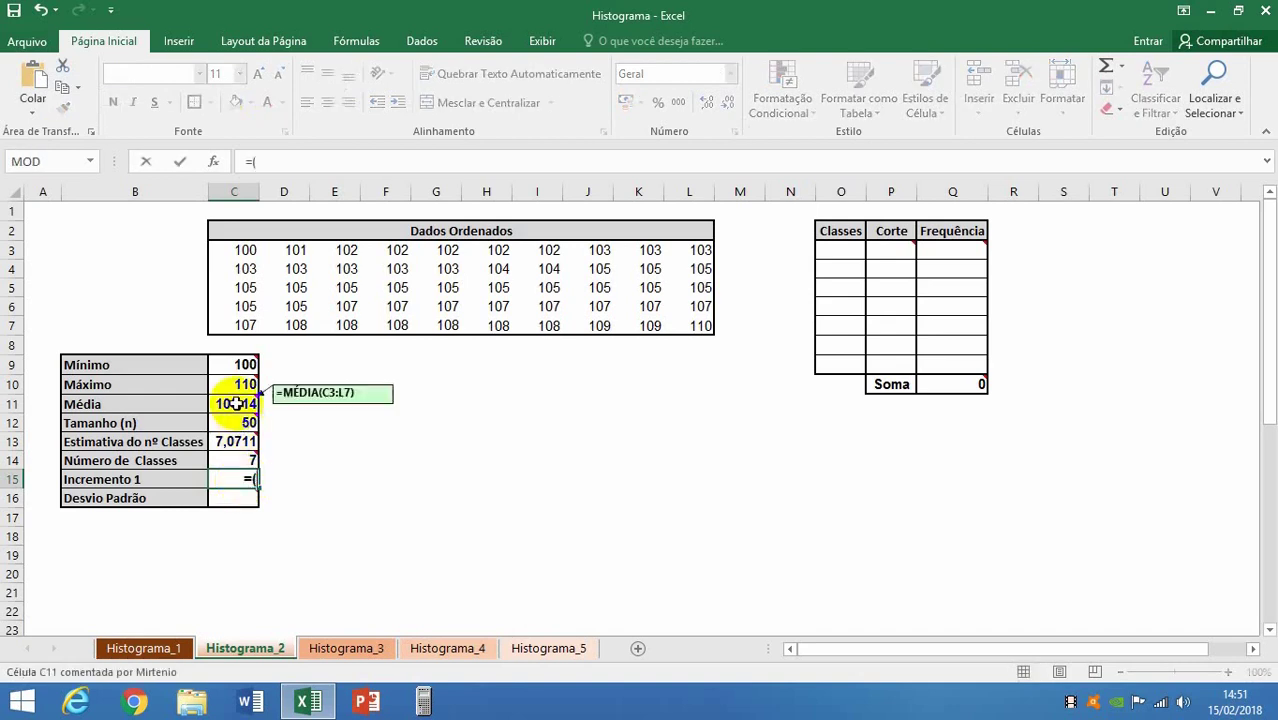
{"action": "left_click", "coordinate": [242, 385]}
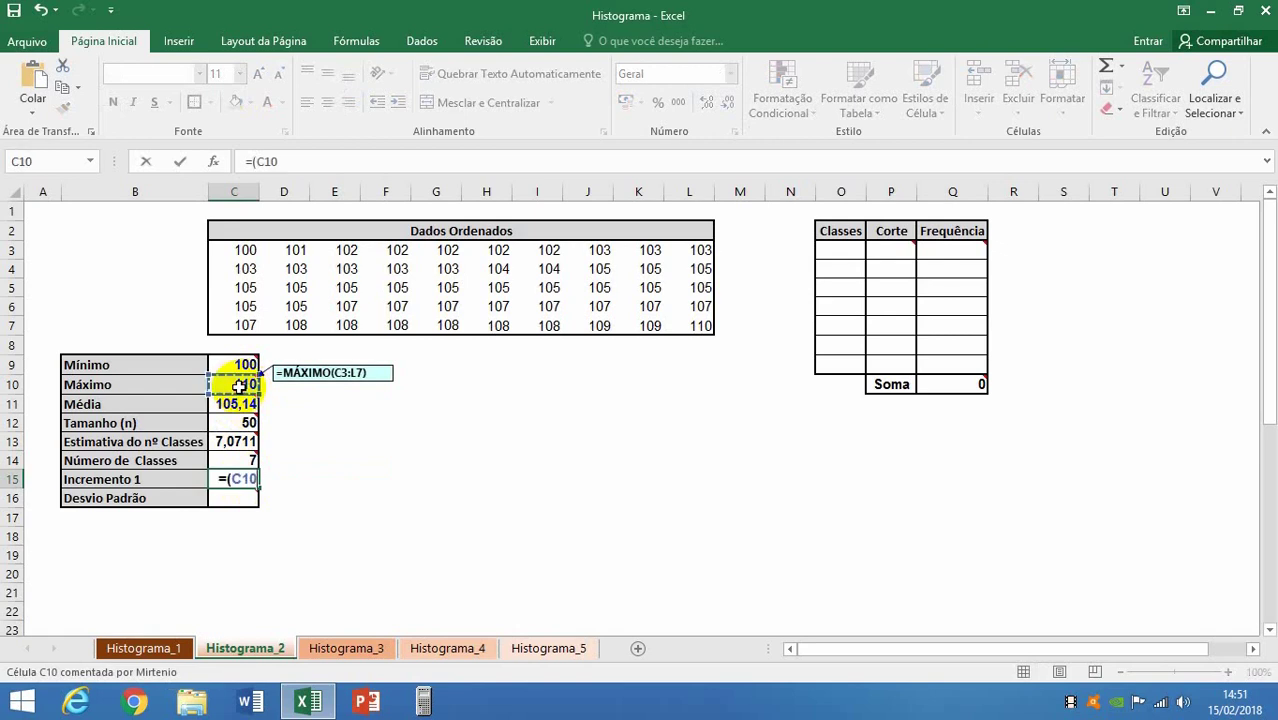
{"action": "type", "text": "-"}
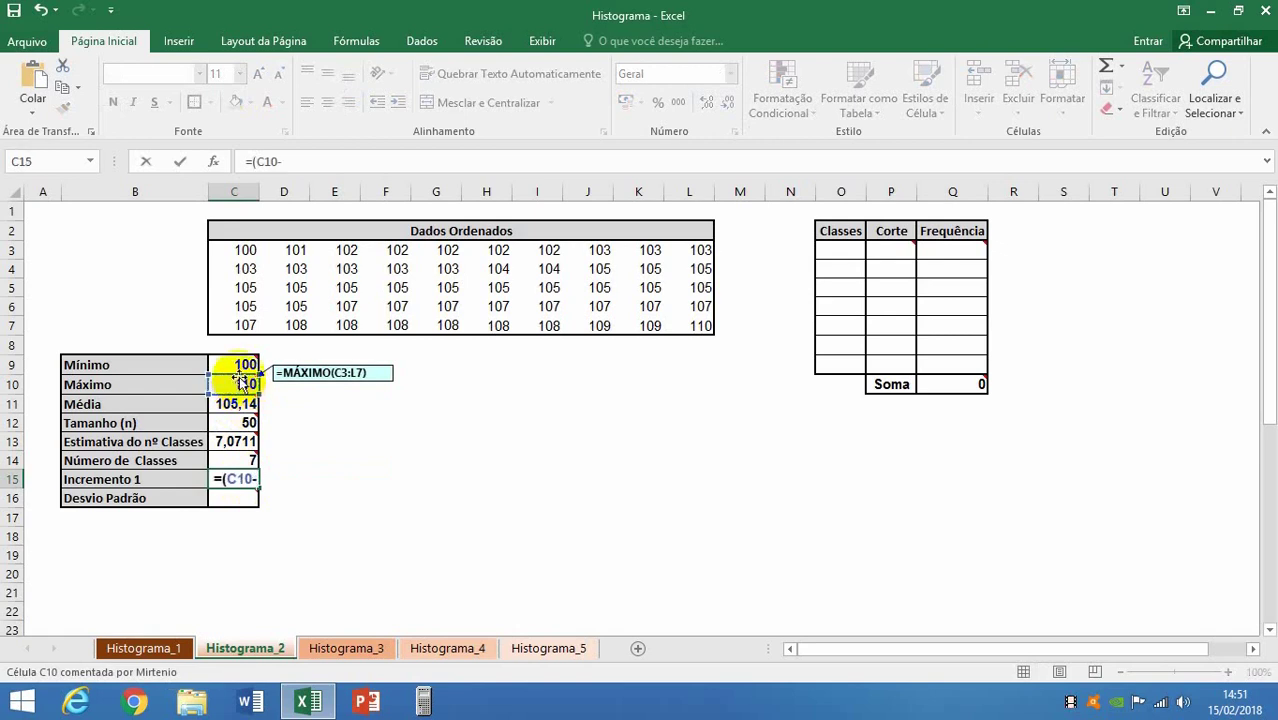
{"action": "left_click", "coordinate": [245, 363]}
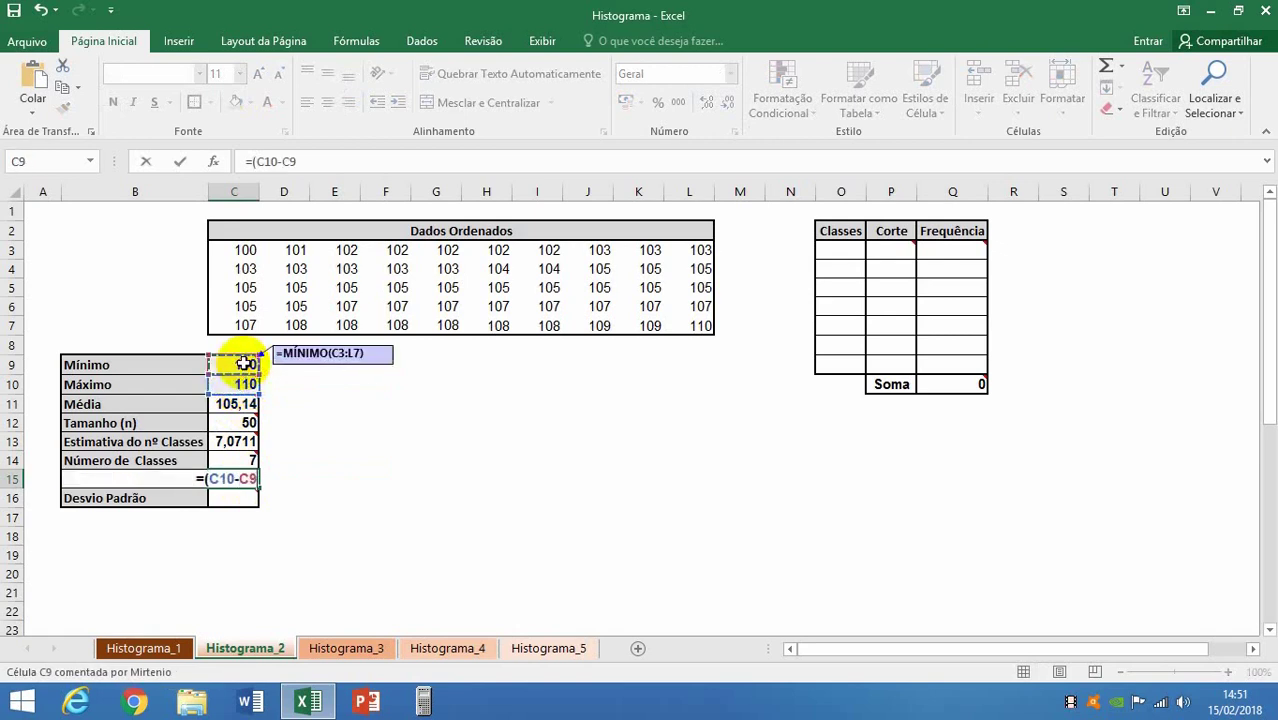
{"action": "type", "text": ")/"}
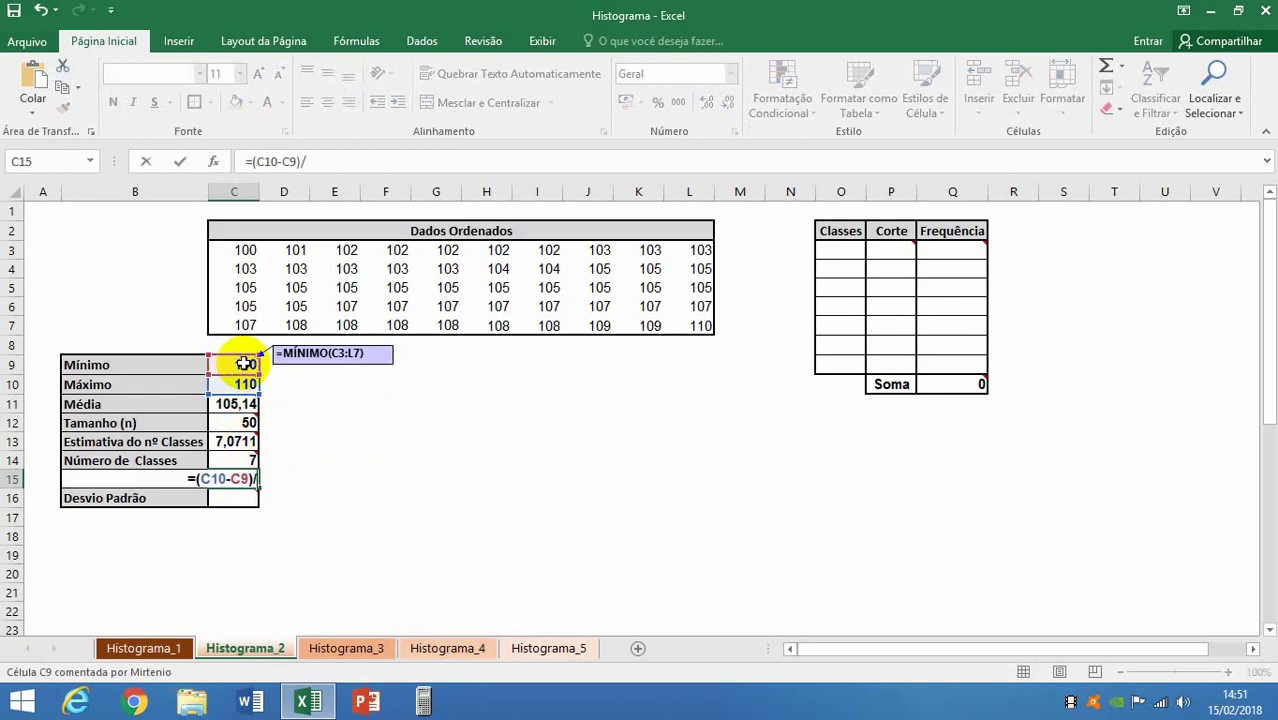
{"action": "left_click", "coordinate": [234, 441]}
{"action": "key", "text": "Return"}
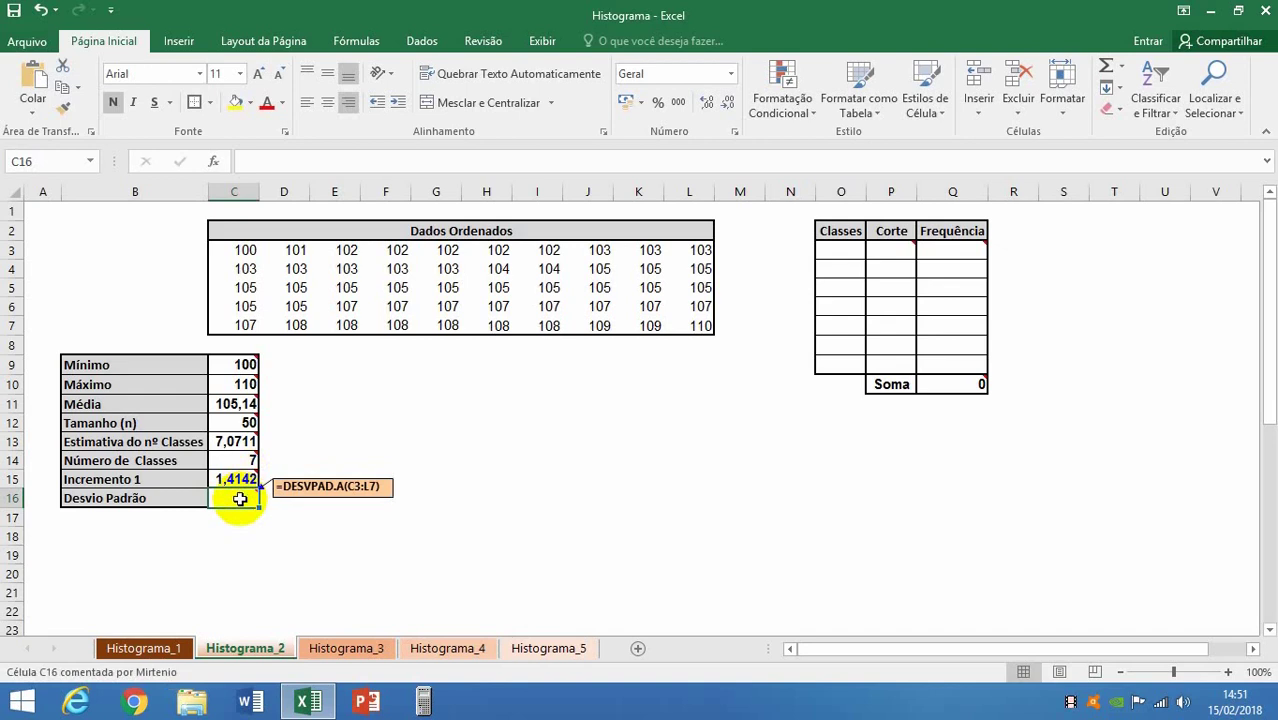
Step: Calculate the Desvio Padrão in cell C16 with the sample formula =DESVPAD.A(C3:L7) and move to an empty cell below
{"action": "type", "text": "=DES"}
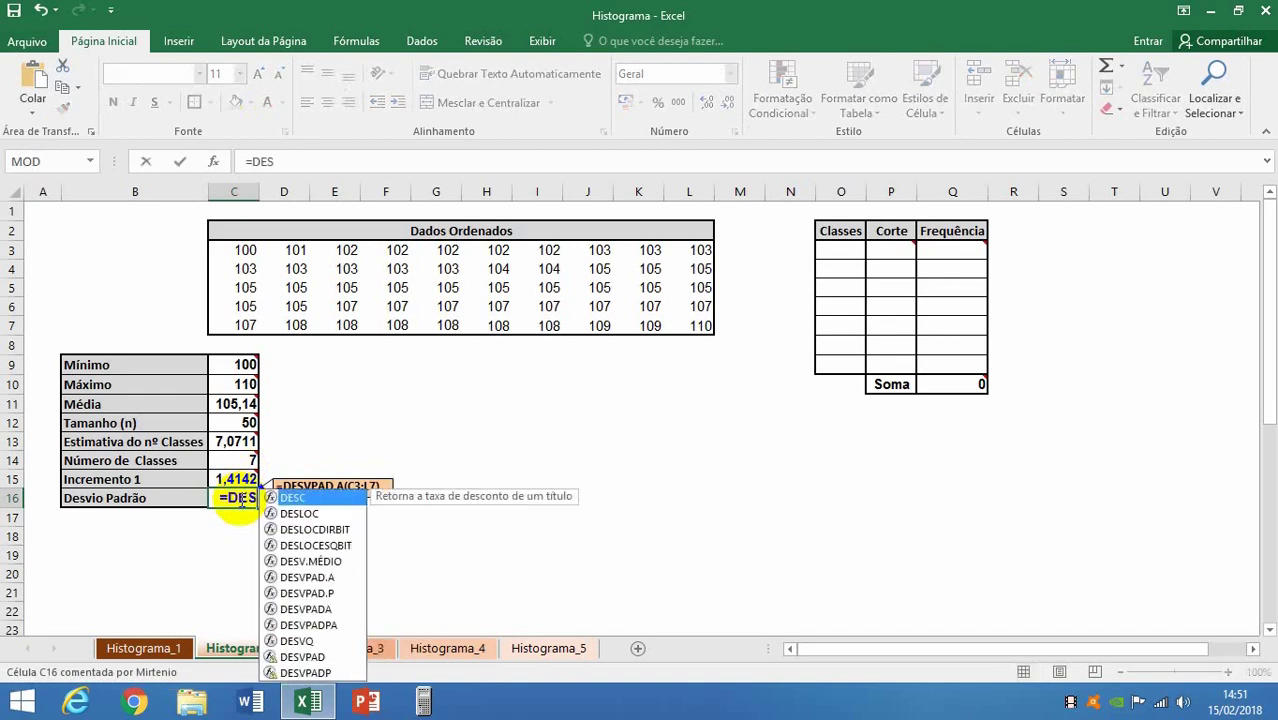
{"action": "type", "text": "VP"}
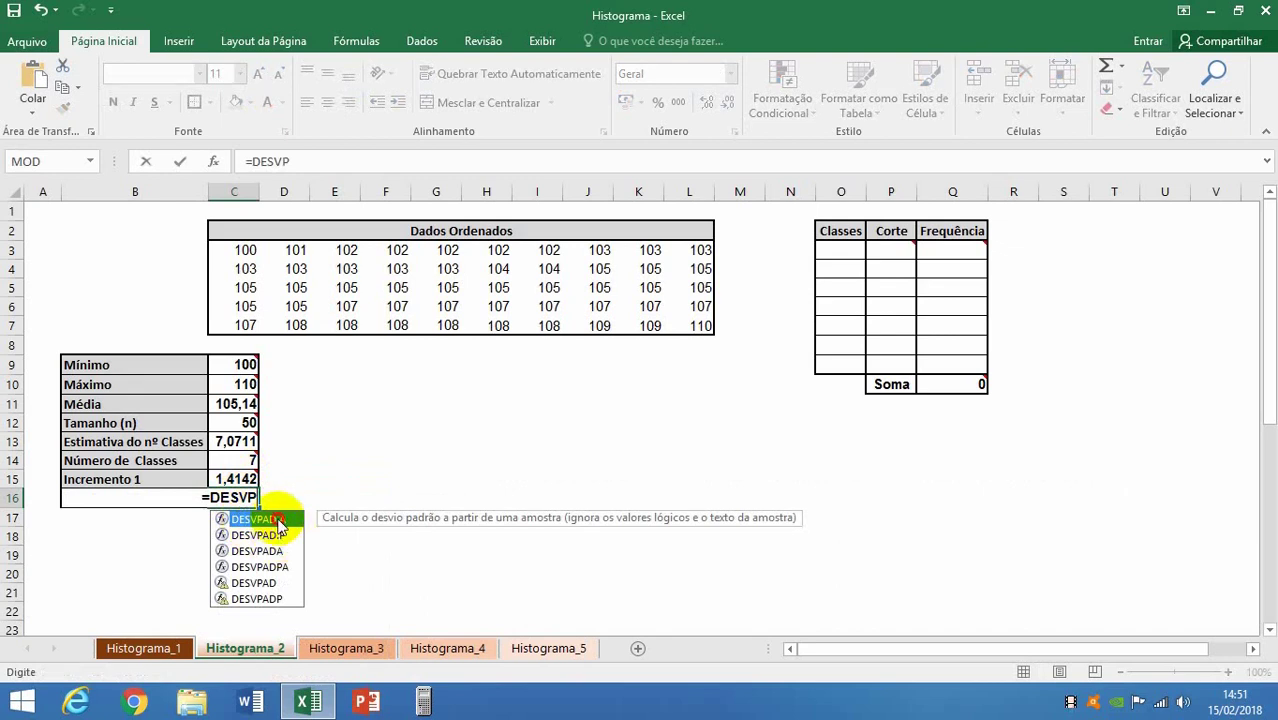
{"action": "double_click", "coordinate": [262, 520]}
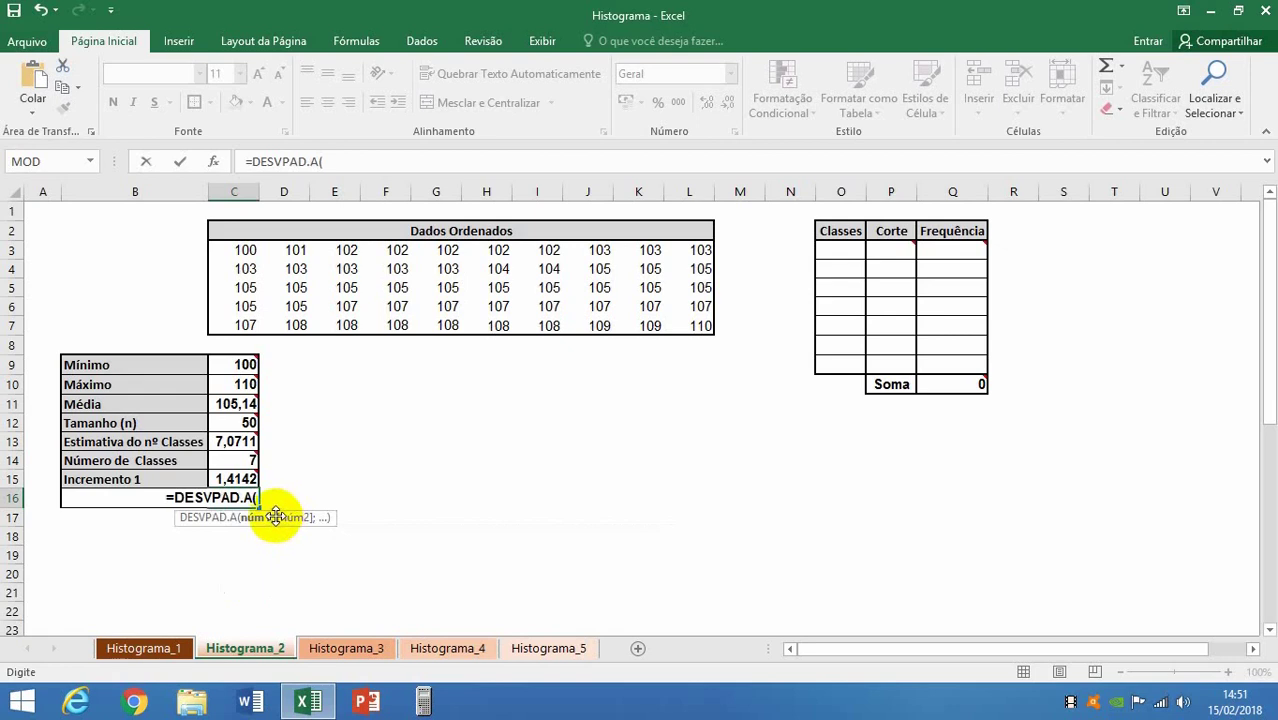
{"action": "left_click_drag", "start_coordinate": [243, 251], "coordinate": [688, 322]}
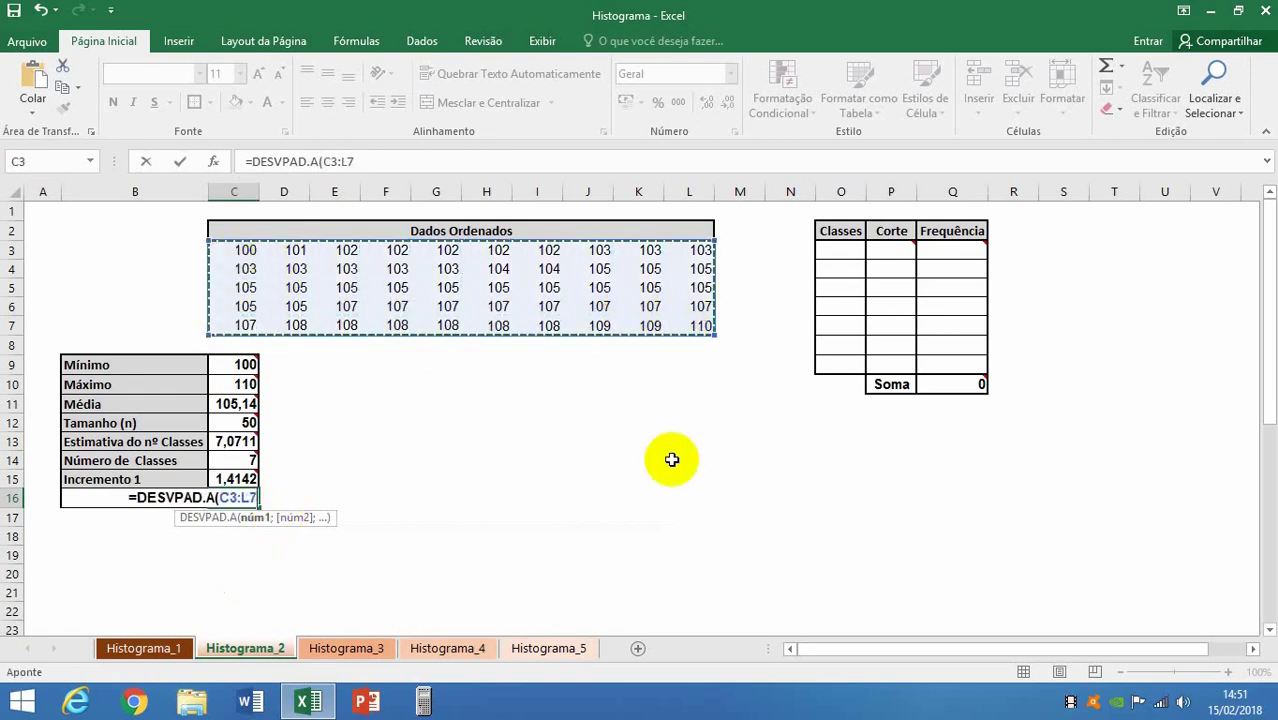
{"action": "type", "text": ")"}
{"action": "key", "text": "Return"}
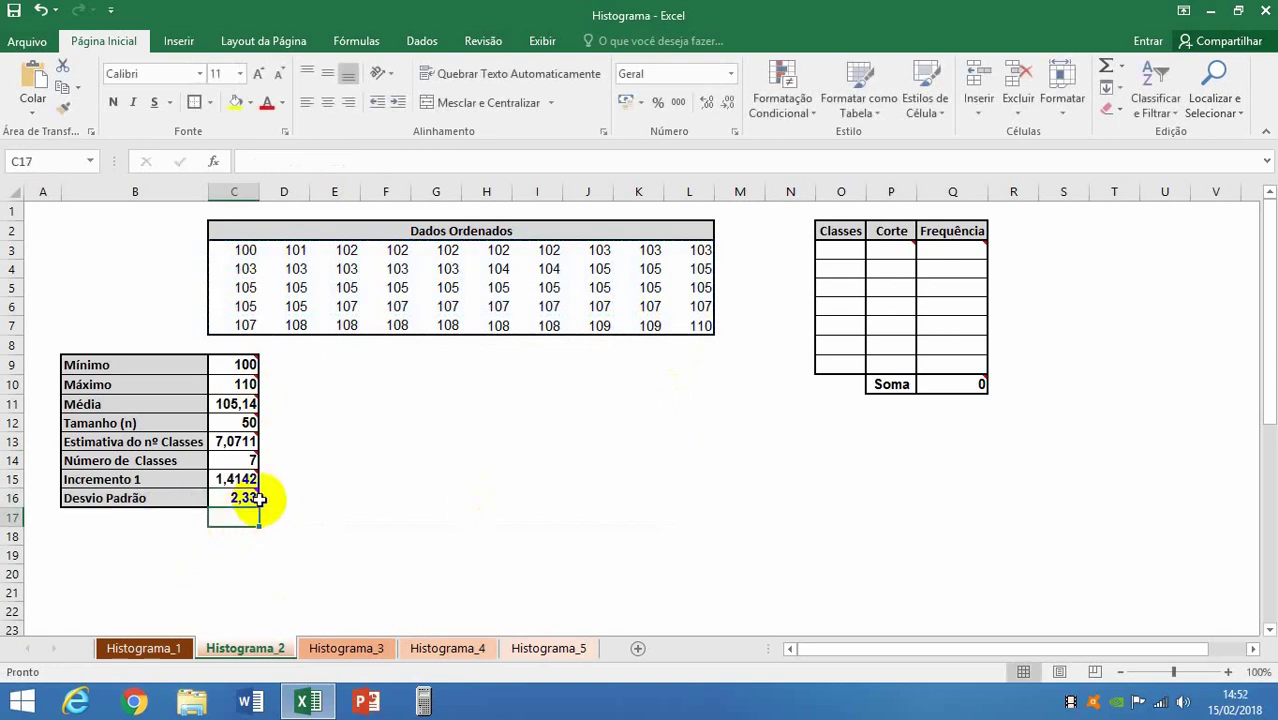
{"action": "key", "text": "Down"}
{"action": "key", "text": "Down"}
{"action": "key", "text": "Down"}
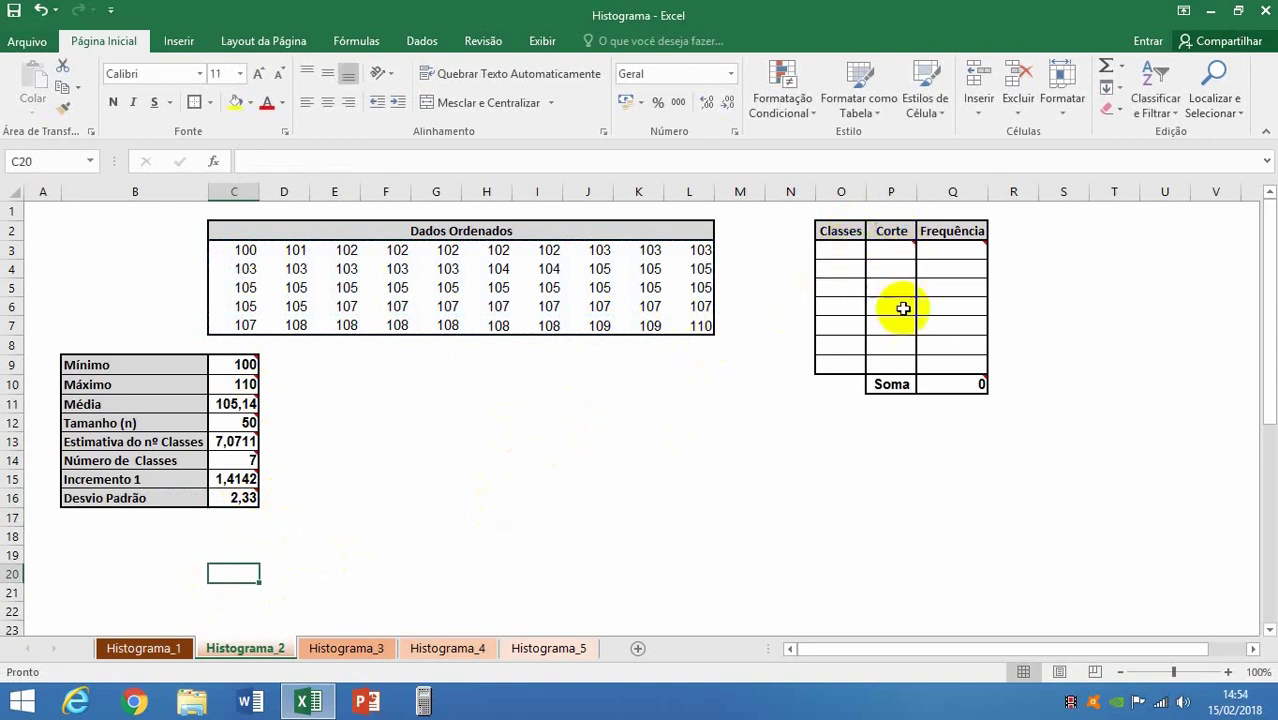
Step: Enter the class numbers 1 in cell O3 and 2 in cell O4 of the Classes column
{"action": "left_click", "coordinate": [842, 251]}
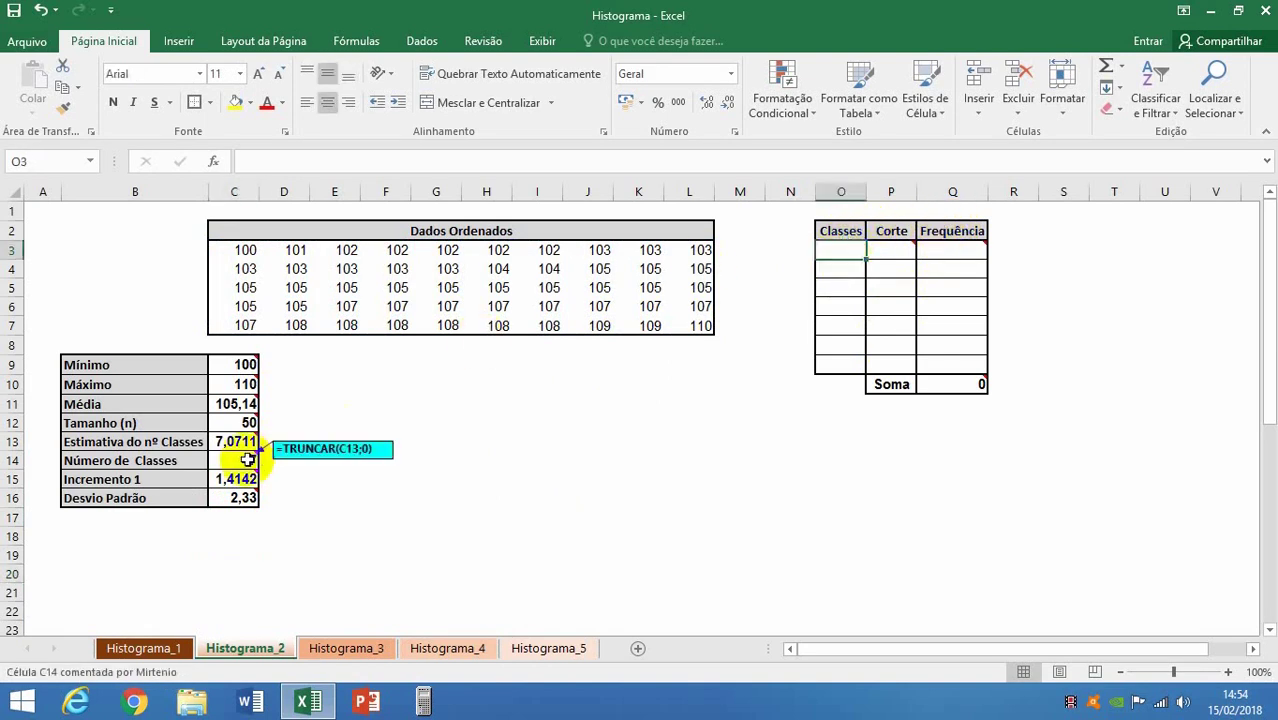
{"action": "type", "text": "1"}
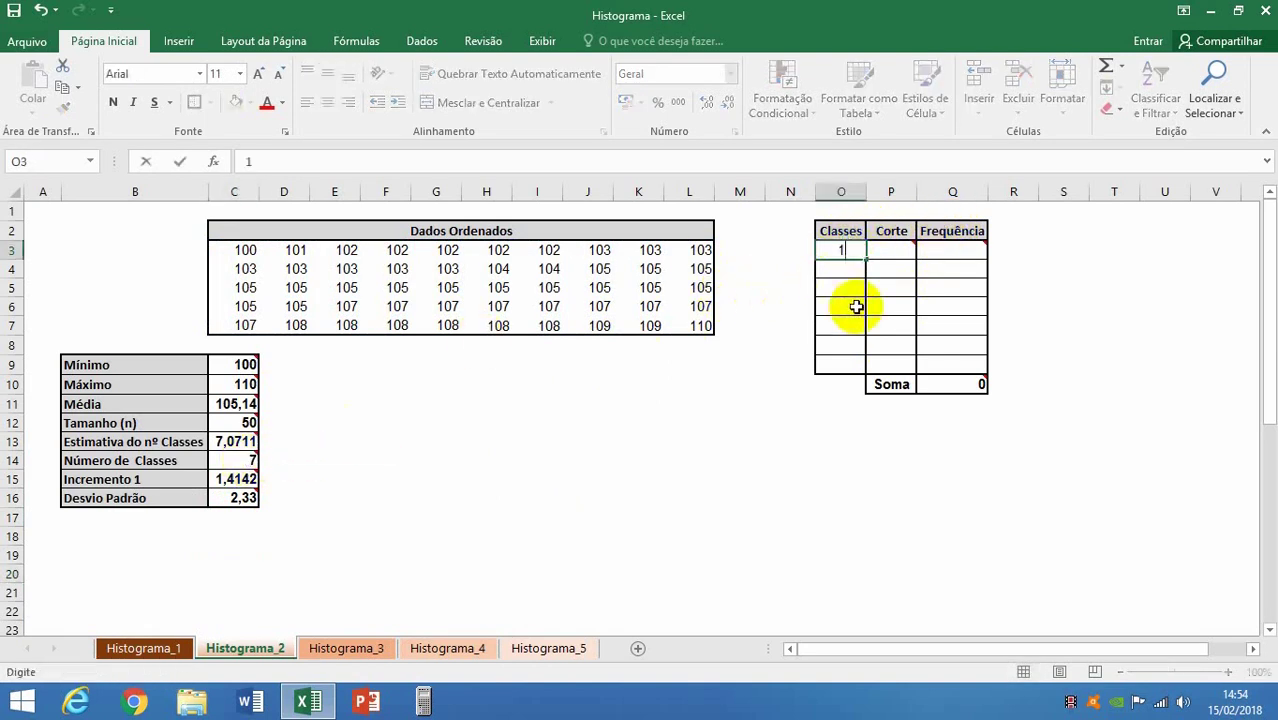
{"action": "key", "text": "Return"}
{"action": "type", "text": "2"}
{"action": "key", "text": "Return"}
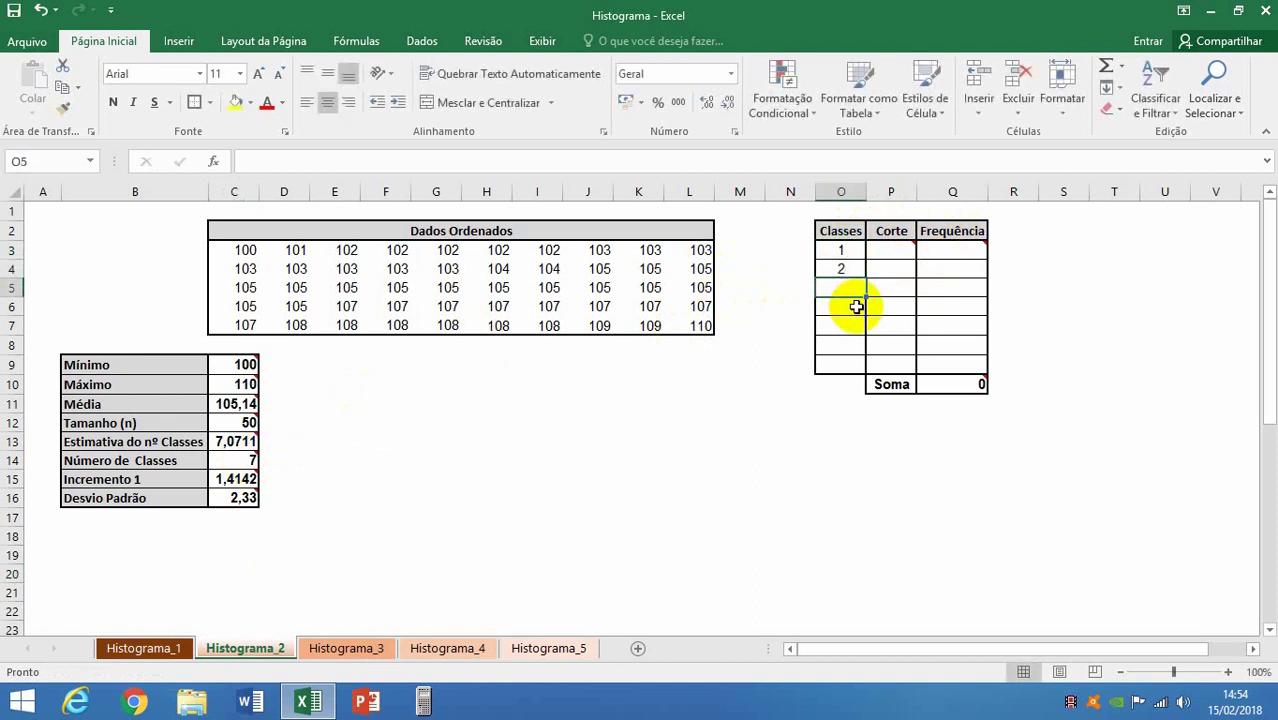
Step: Replace the class number in O4 with the formula =O3+1 and fill it down to O9
{"action": "key", "text": "Up"}
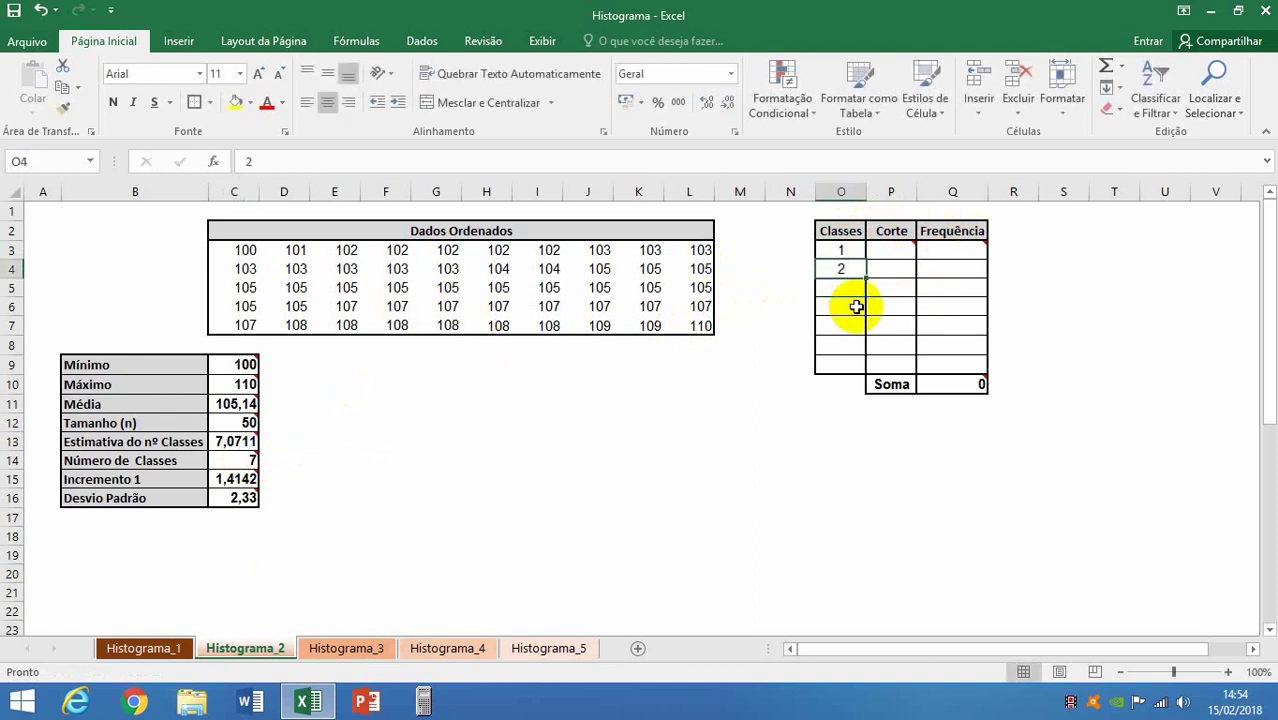
{"action": "type", "text": "="}
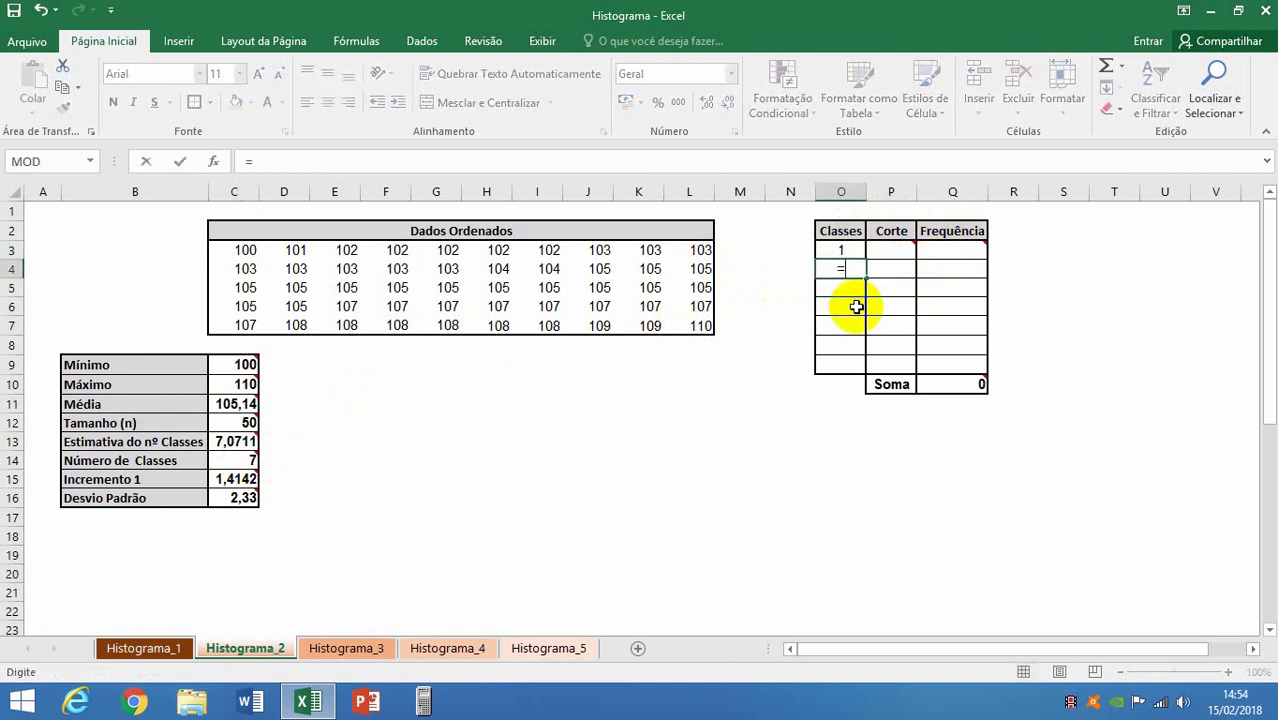
{"action": "key", "text": "Up"}
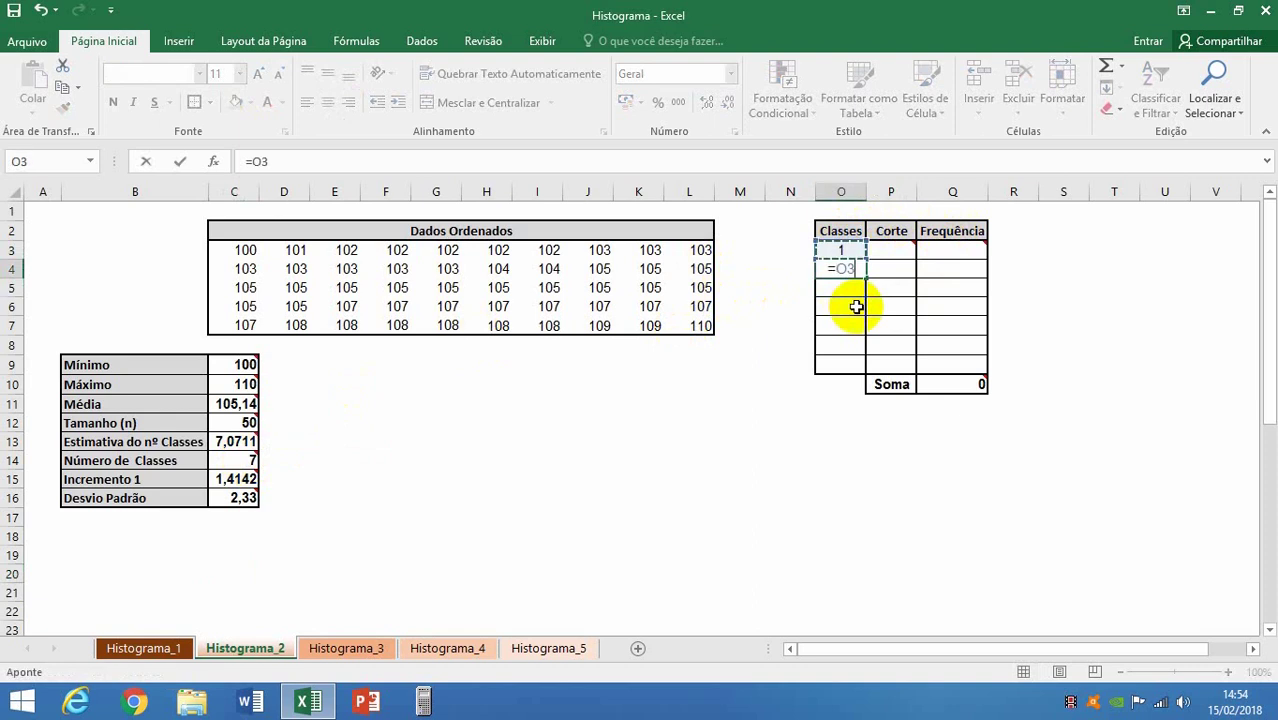
{"action": "type", "text": "+1"}
{"action": "key", "text": "Return"}
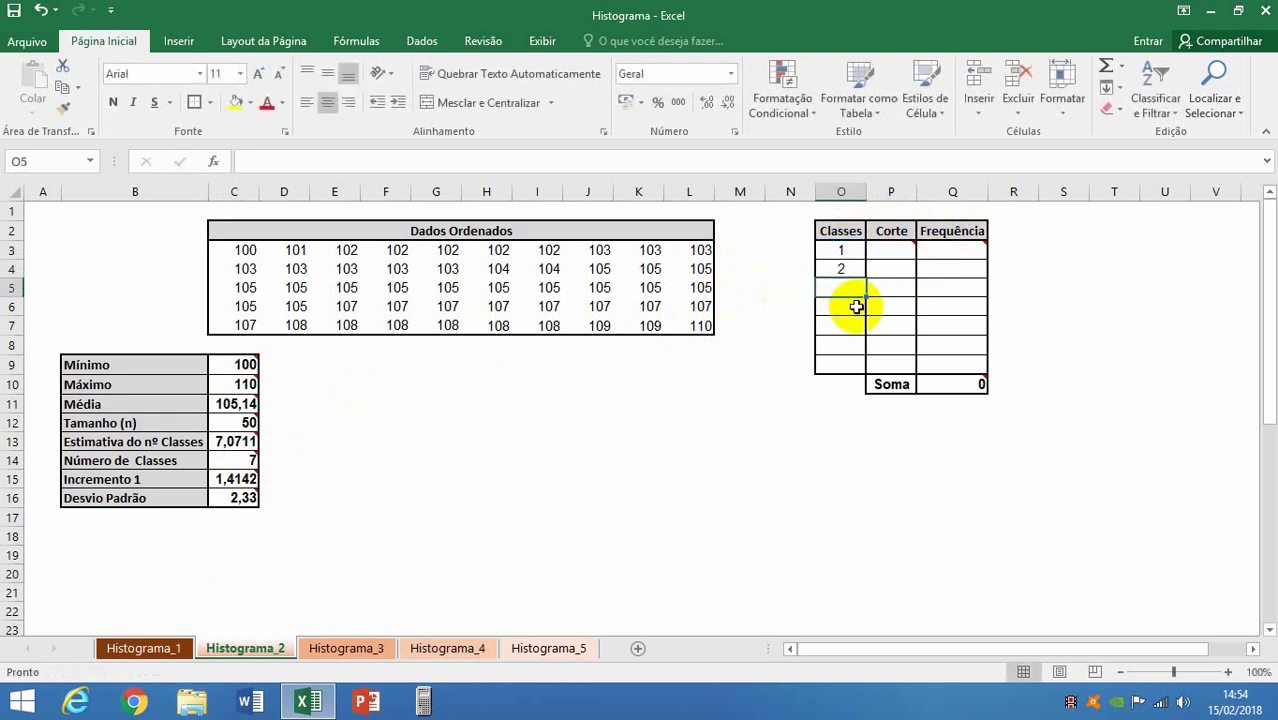
{"action": "left_click", "coordinate": [846, 270]}
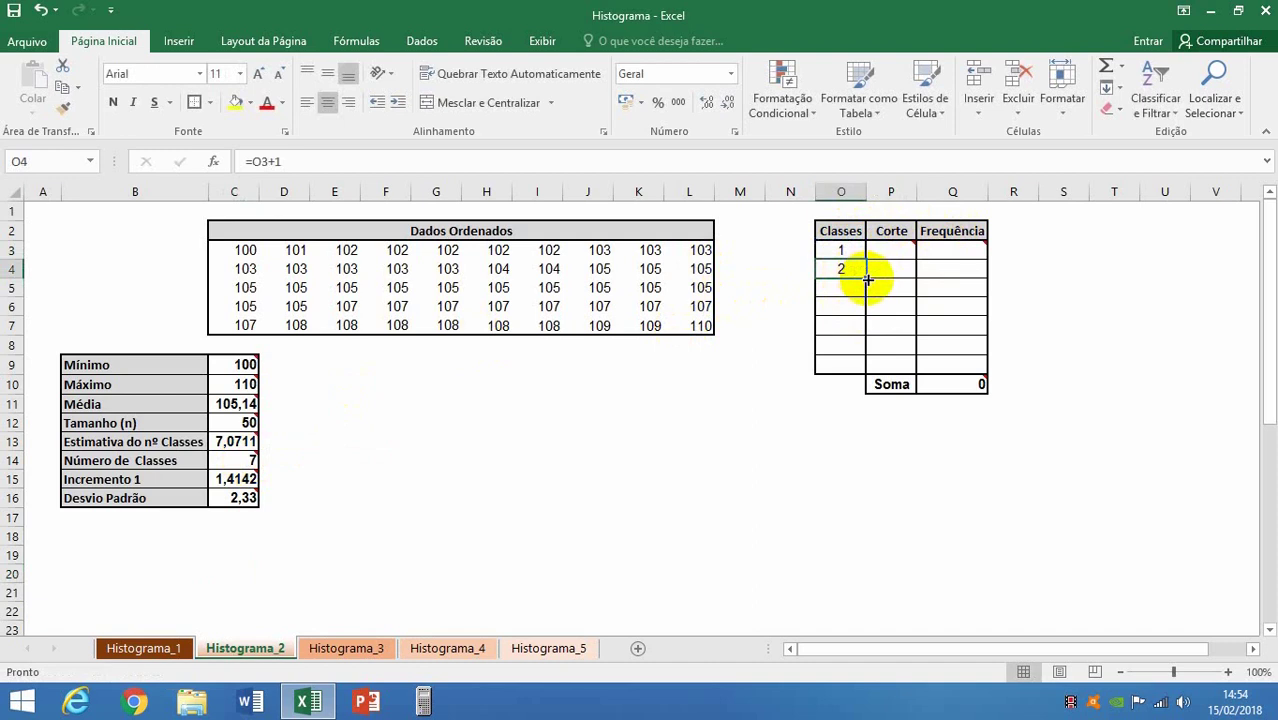
{"action": "left_click_drag", "start_coordinate": [868, 280], "coordinate": [868, 366]}
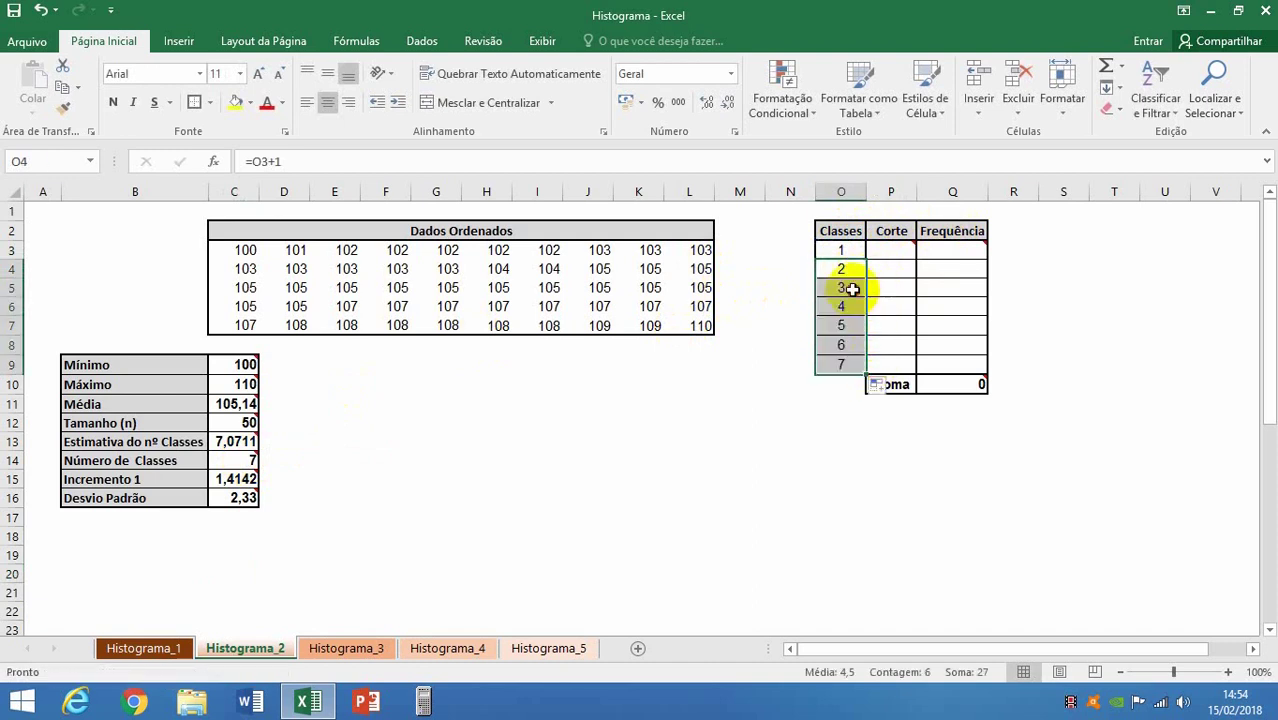
Step: Apply the outer border around the class numbers in O3:O9
{"action": "left_click_drag", "start_coordinate": [843, 250], "coordinate": [846, 360]}
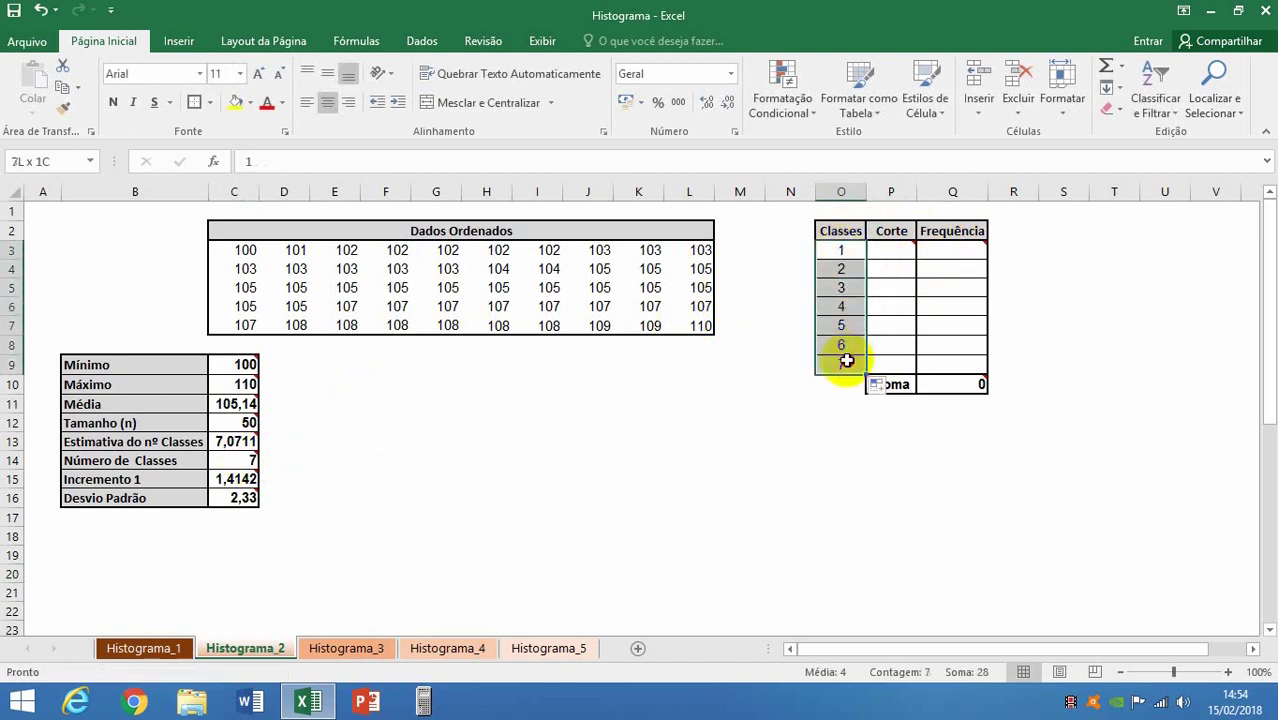
{"action": "left_click", "coordinate": [195, 102]}
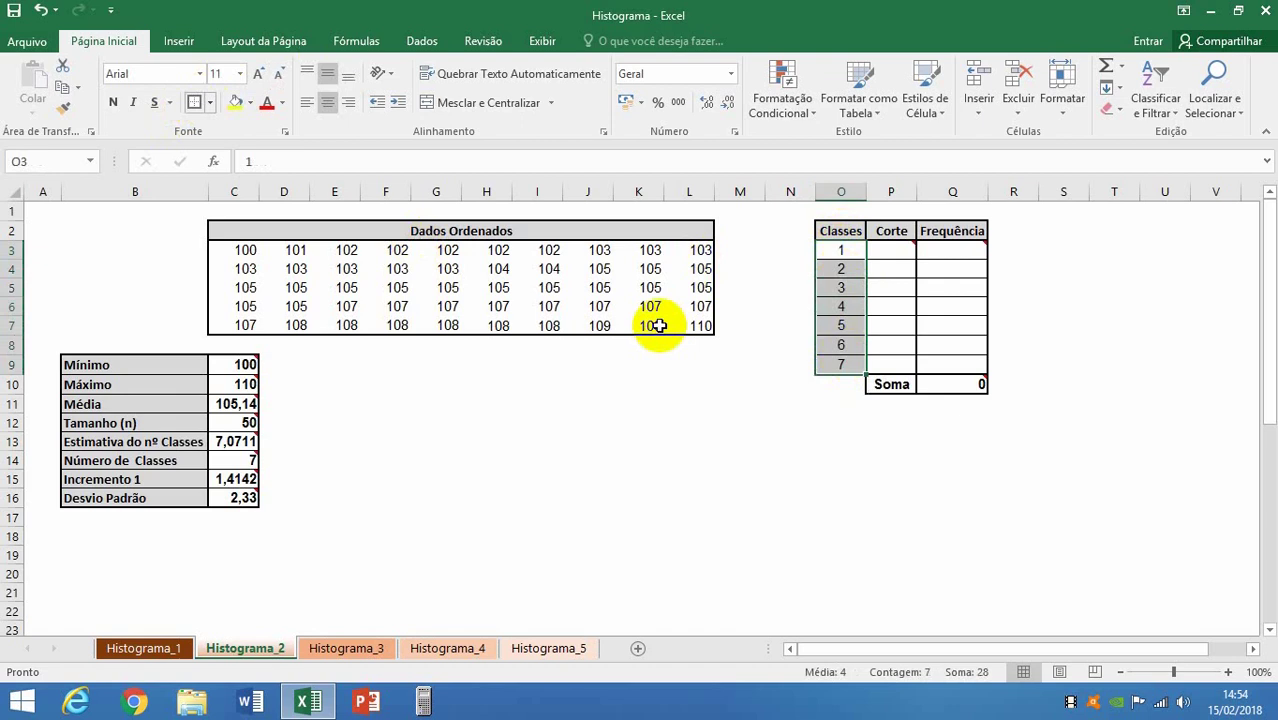
{"action": "left_click", "coordinate": [879, 323]}
Step: Build the Corte formula =C9+O3*C15 in cell P3 from the minimum, the class number and the increment
{"action": "mouse_move", "coordinate": [891, 251]}
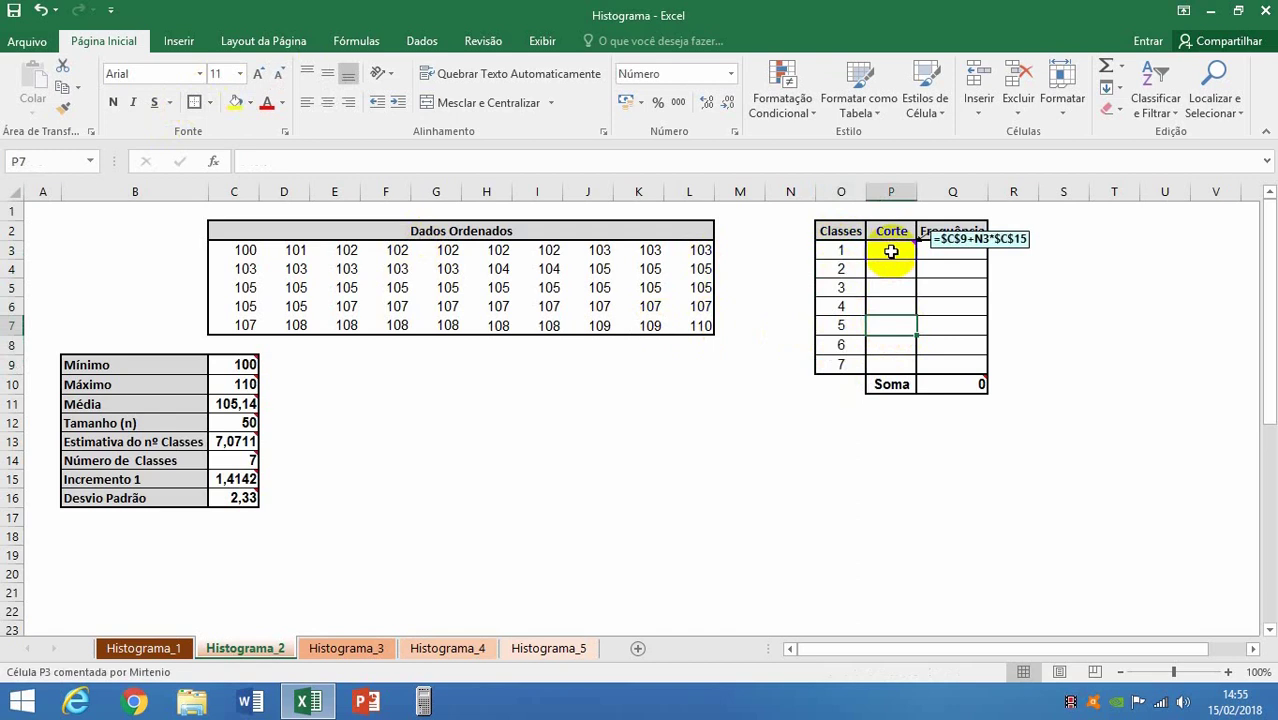
{"action": "left_click", "coordinate": [891, 251]}
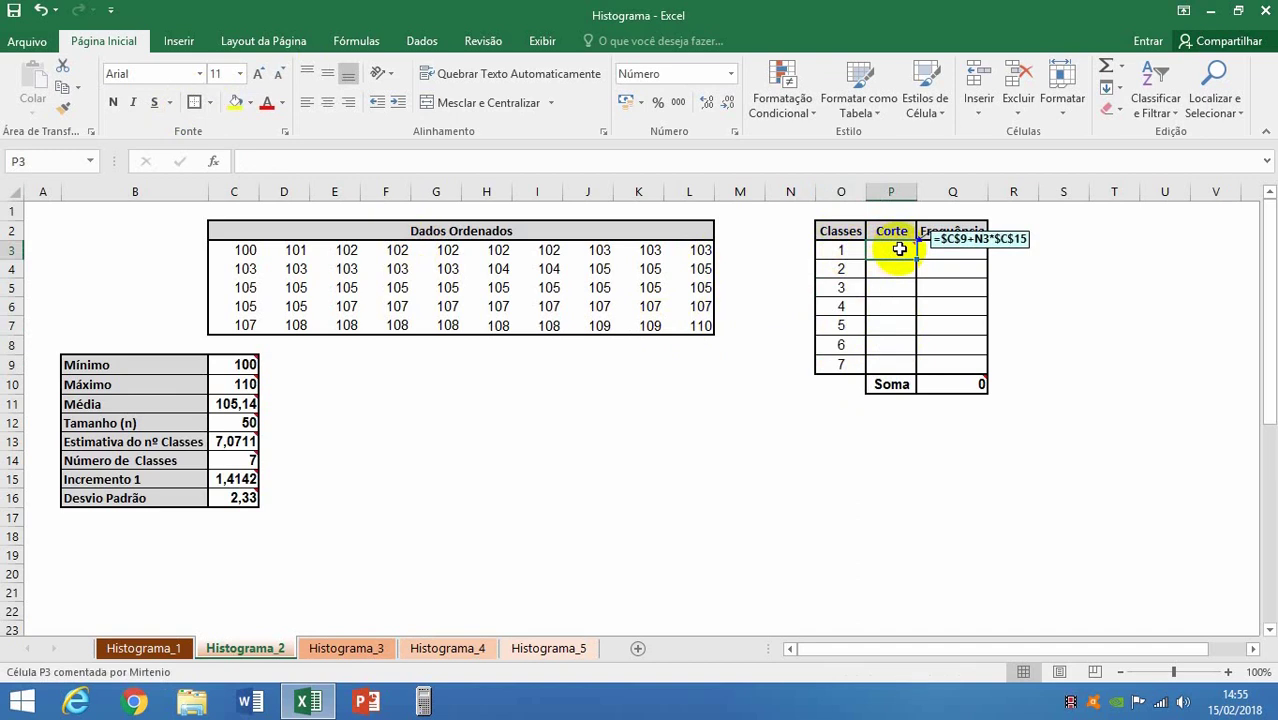
{"action": "mouse_move", "coordinate": [236, 479]}
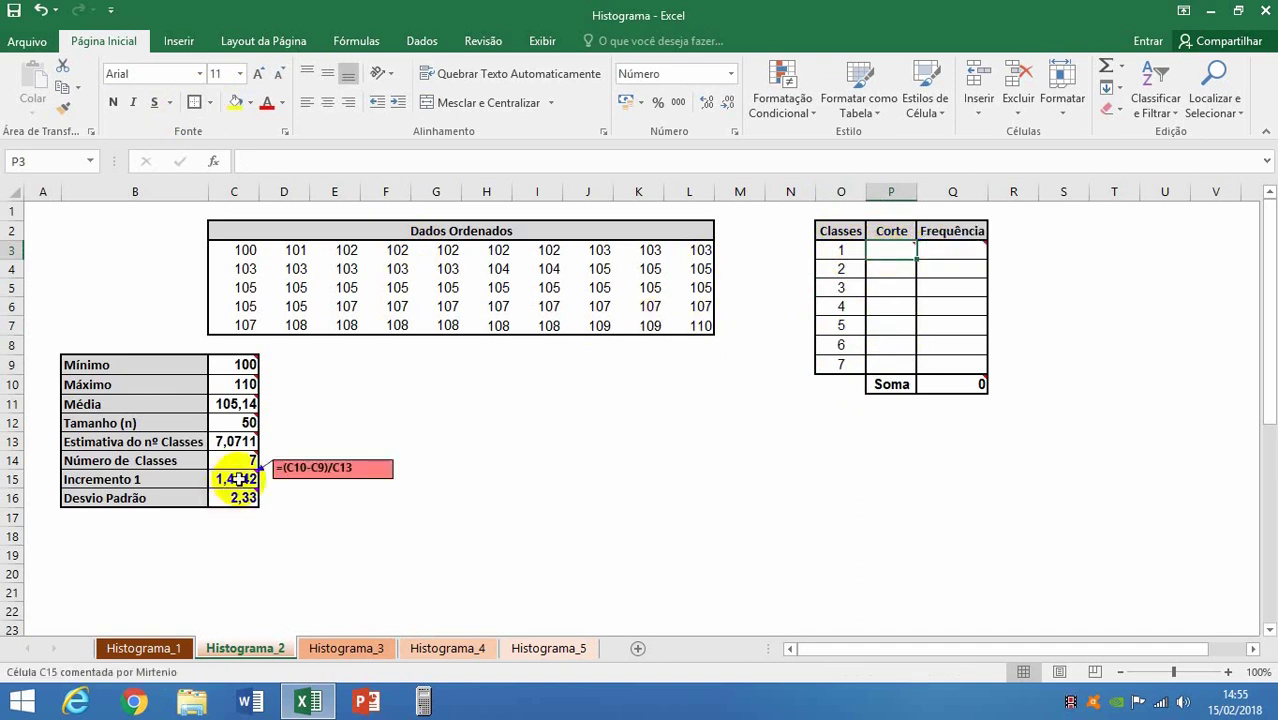
{"action": "mouse_move", "coordinate": [896, 249]}
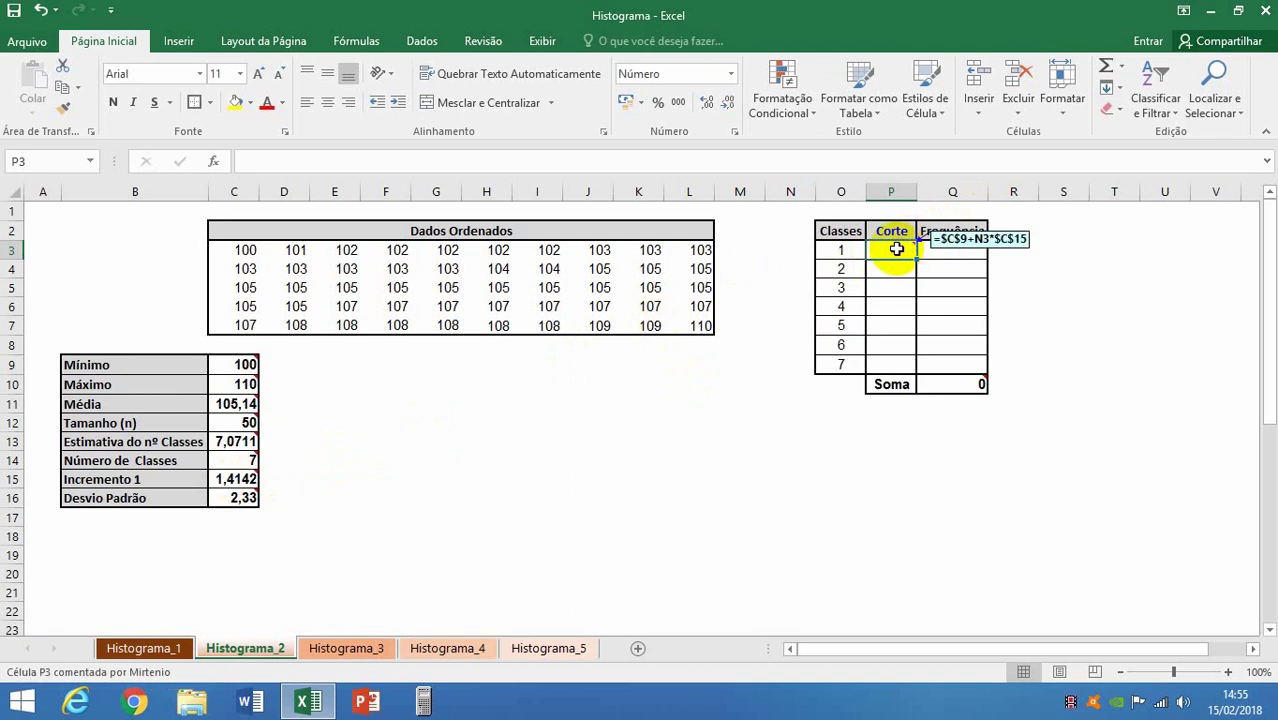
{"action": "type", "text": "="}
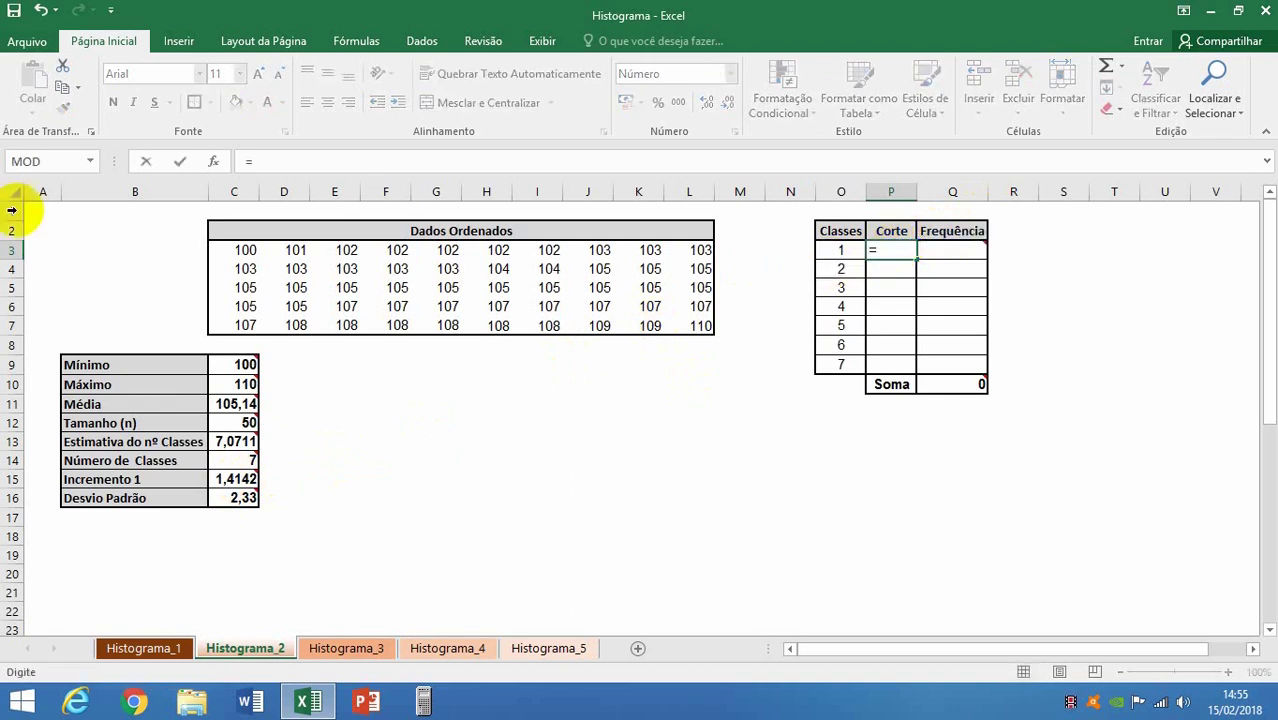
{"action": "left_click", "coordinate": [237, 366]}
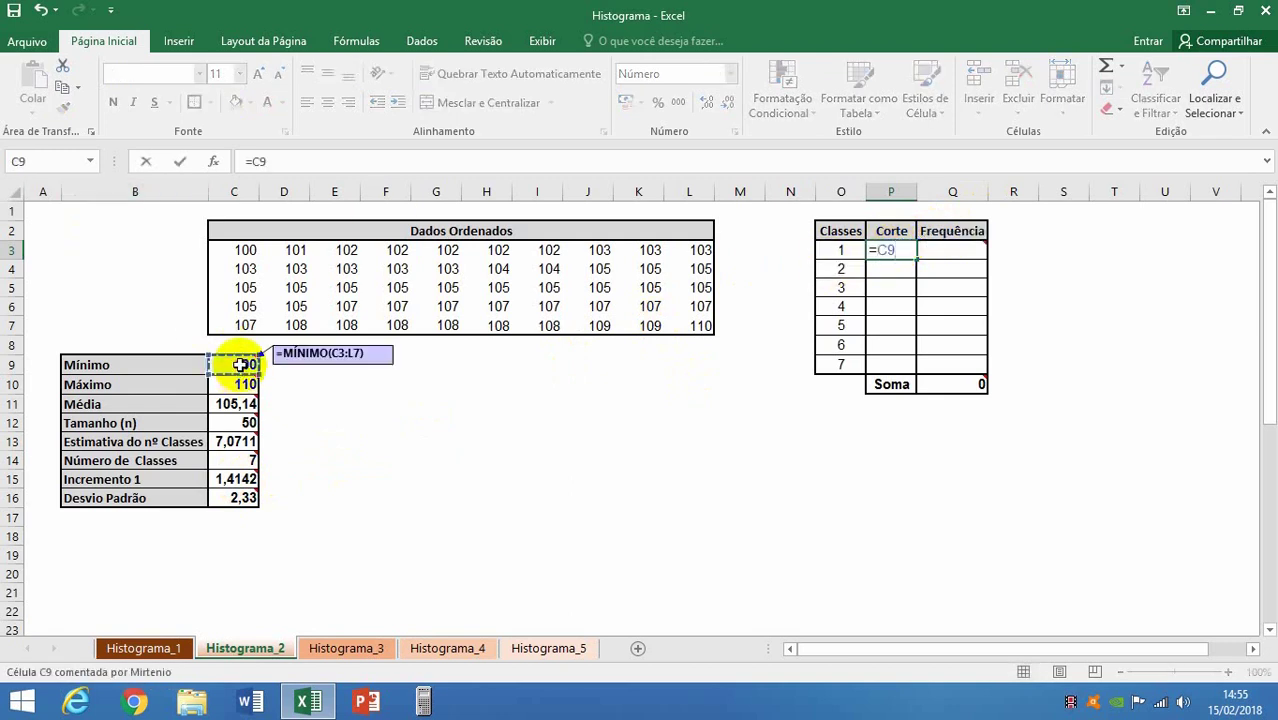
{"action": "type", "text": "+"}
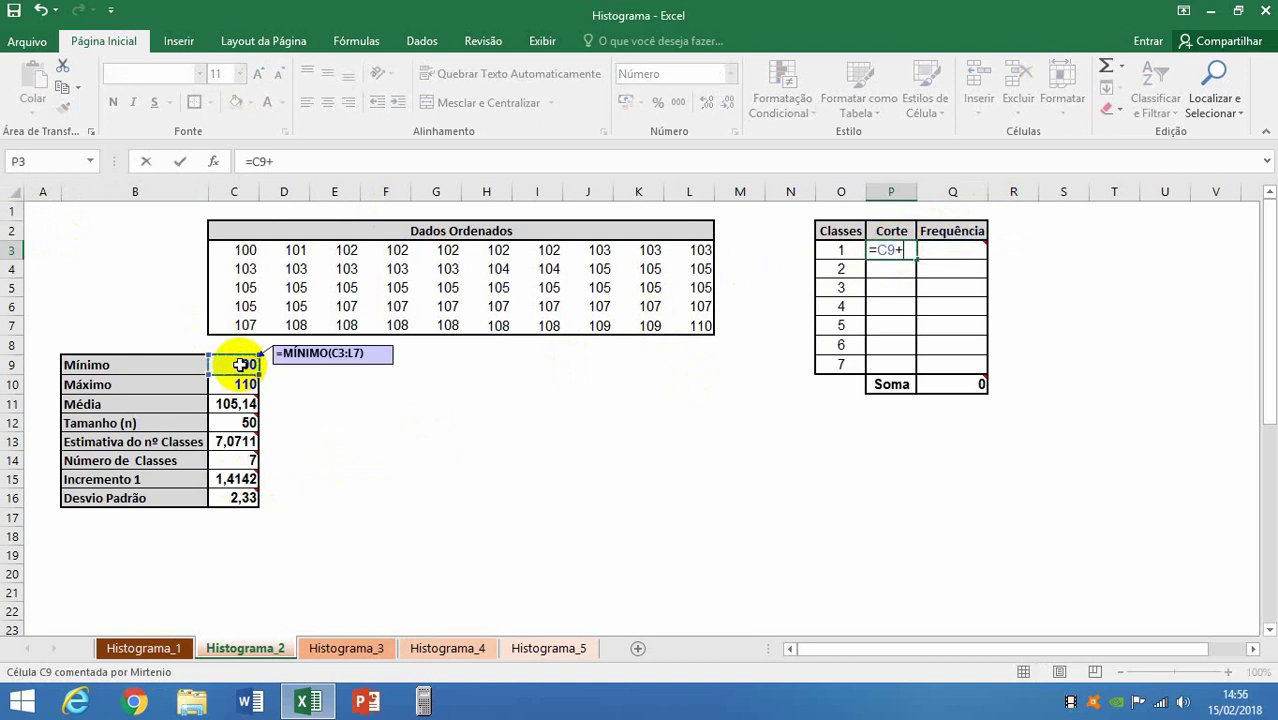
{"action": "left_click", "coordinate": [837, 251]}
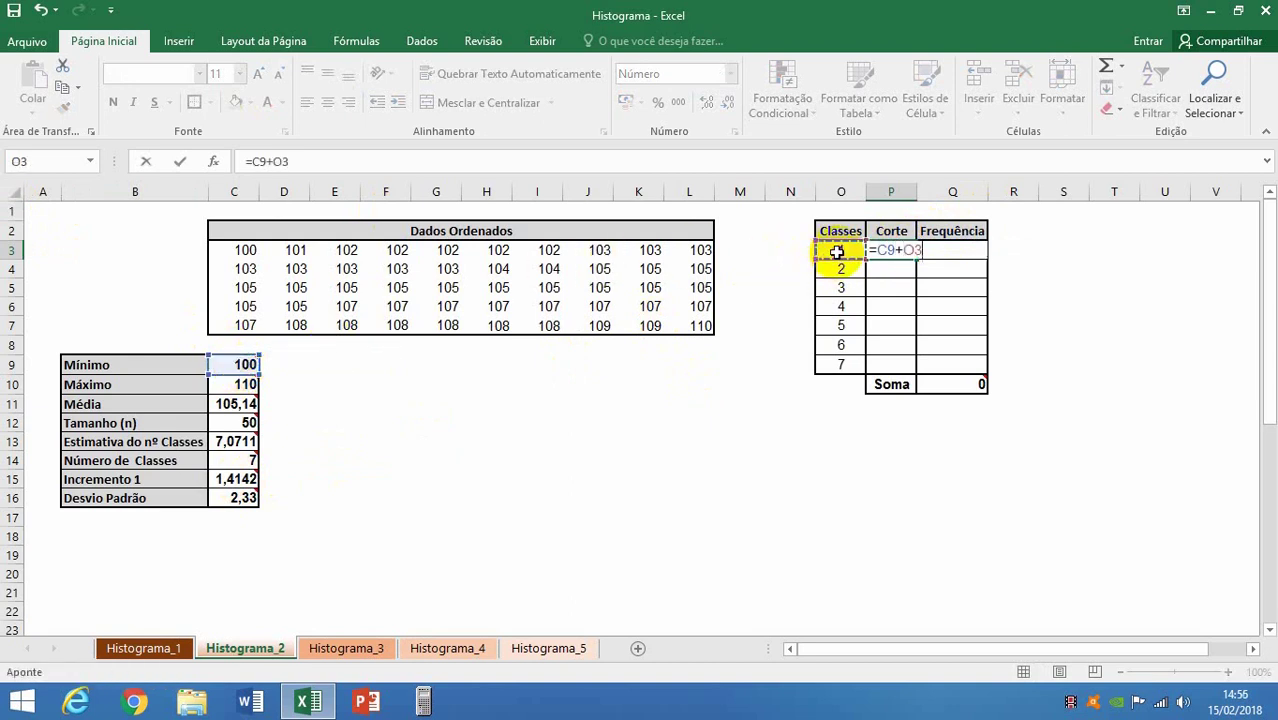
{"action": "type", "text": "*"}
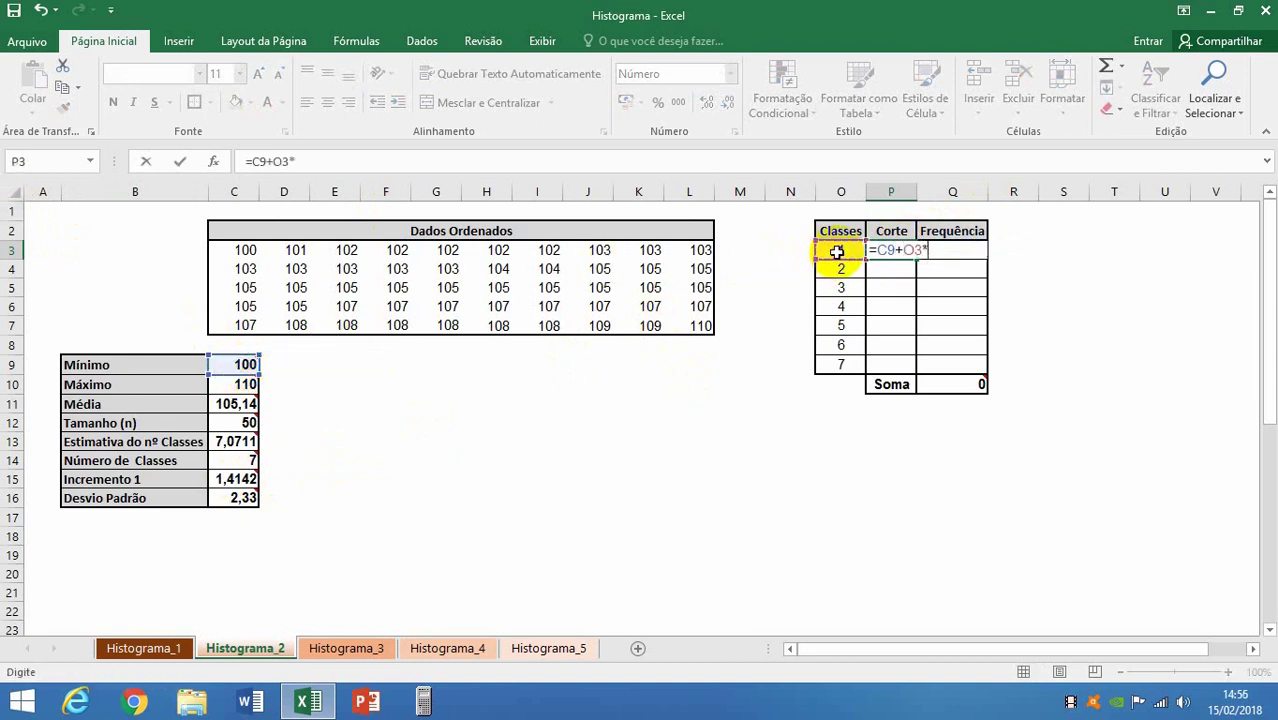
{"action": "left_click", "coordinate": [240, 479]}
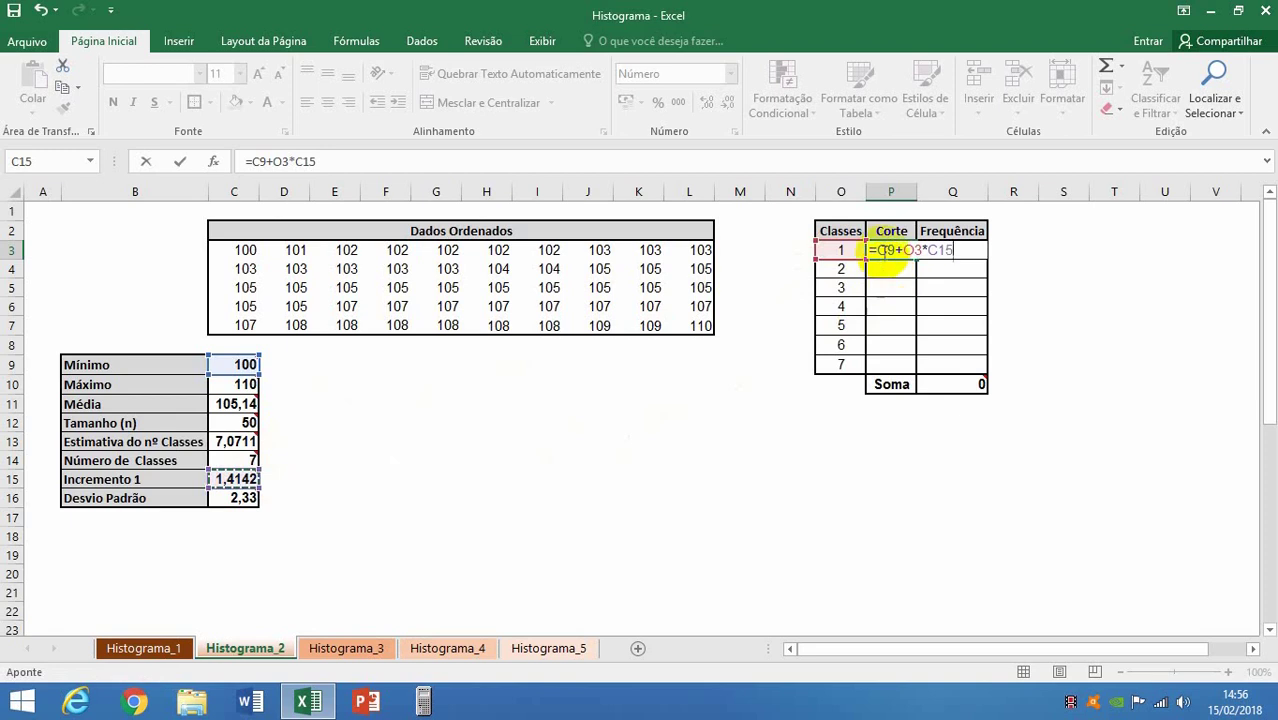
Step: Make the C9 and C15 references absolute in the P3 formula, giving =$C$9+O3*$C$15, and fill it down to P9
{"action": "mouse_move", "coordinate": [887, 250]}
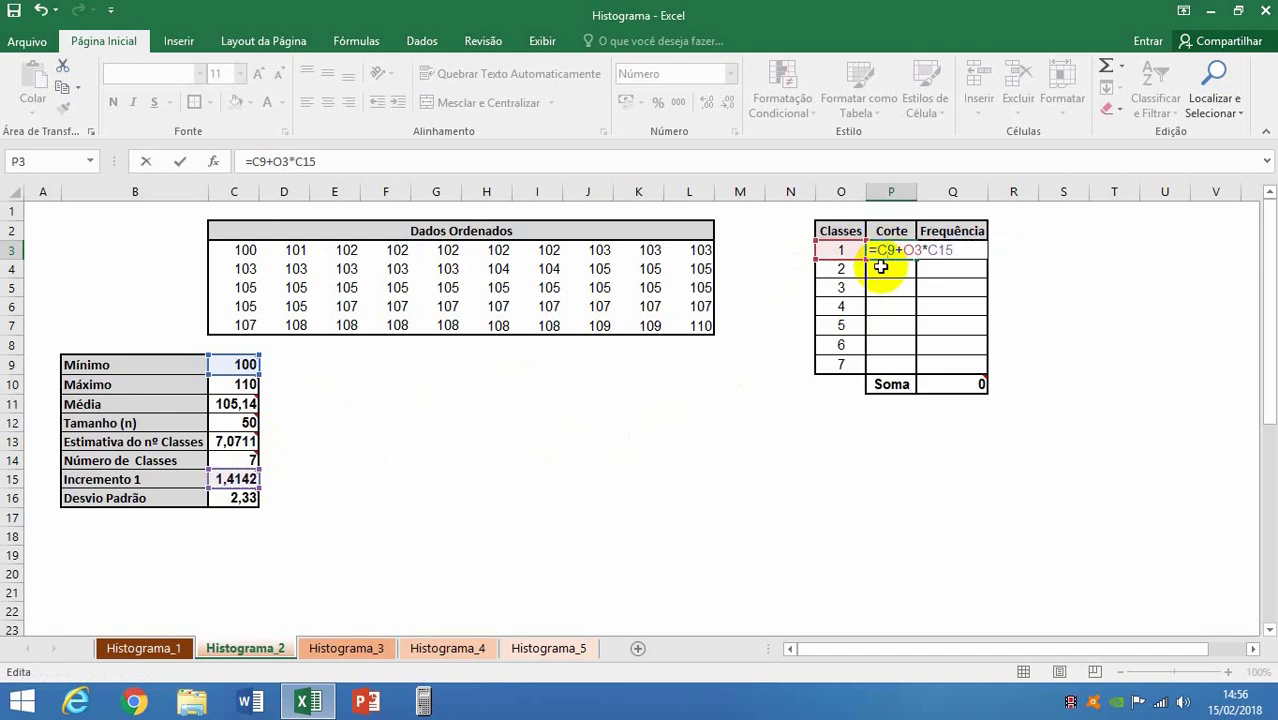
{"action": "key", "text": "F4"}
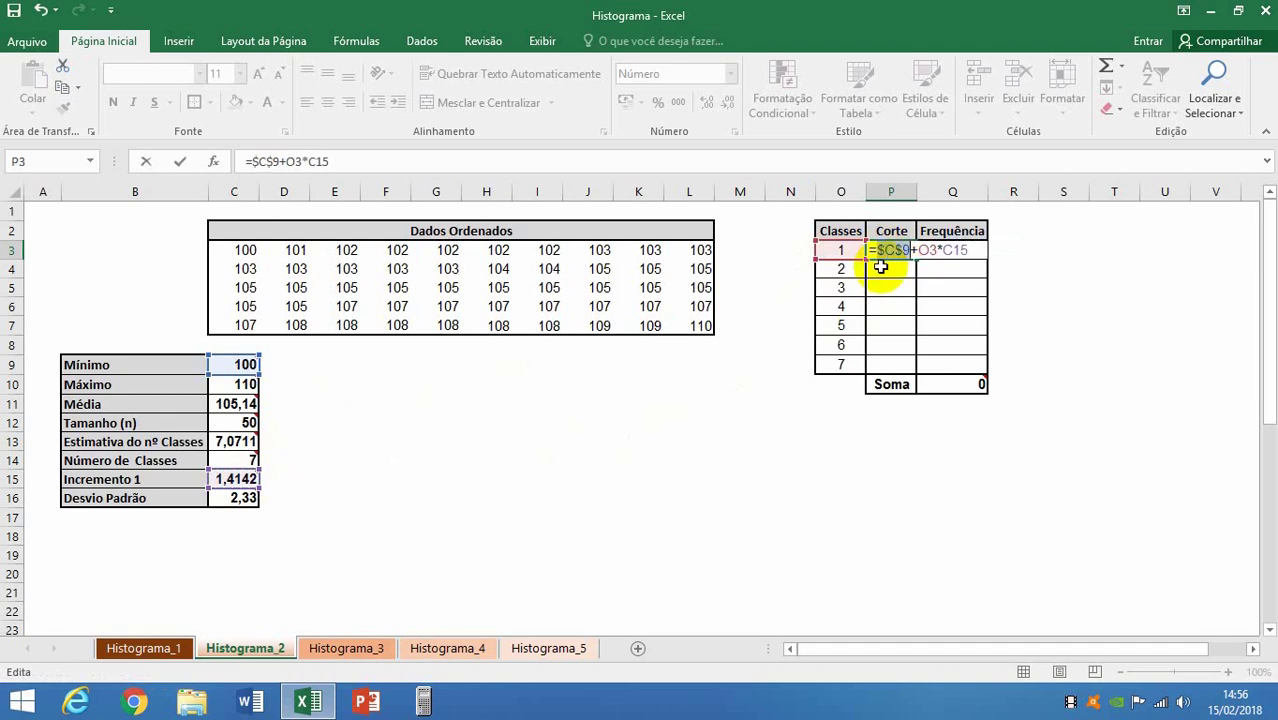
{"action": "left_click", "coordinate": [954, 249]}
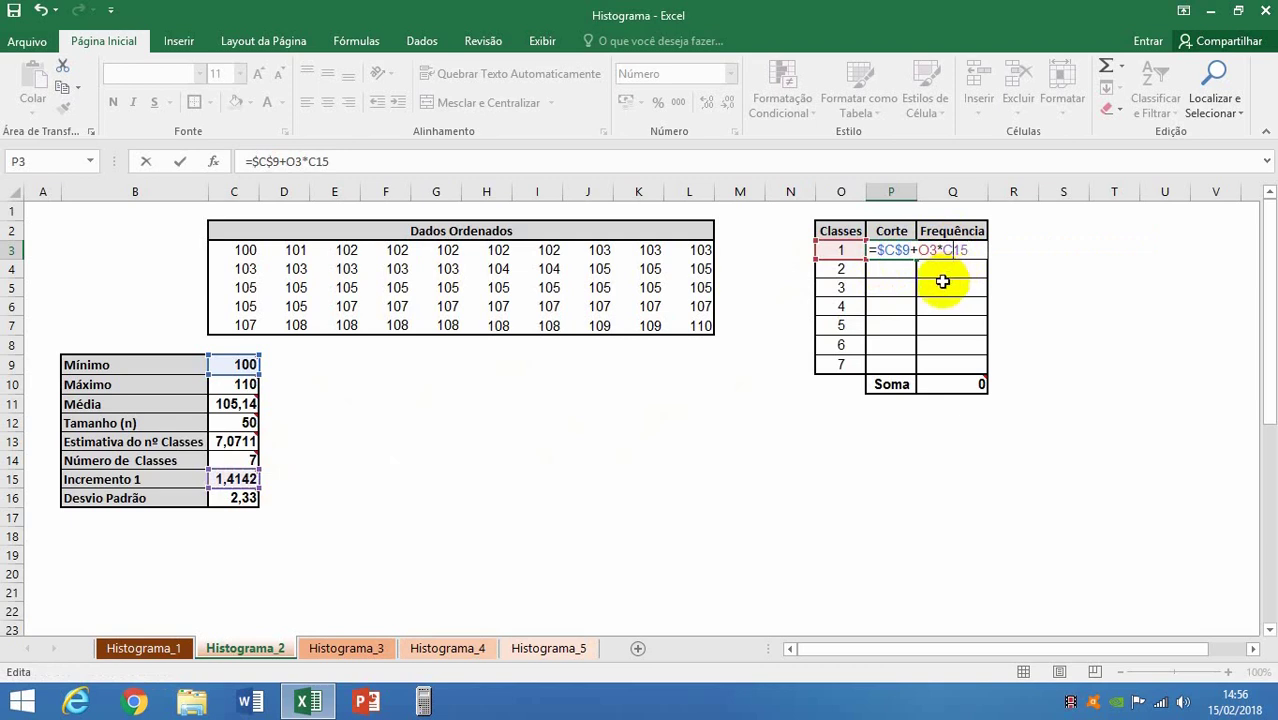
{"action": "key", "text": "F4"}
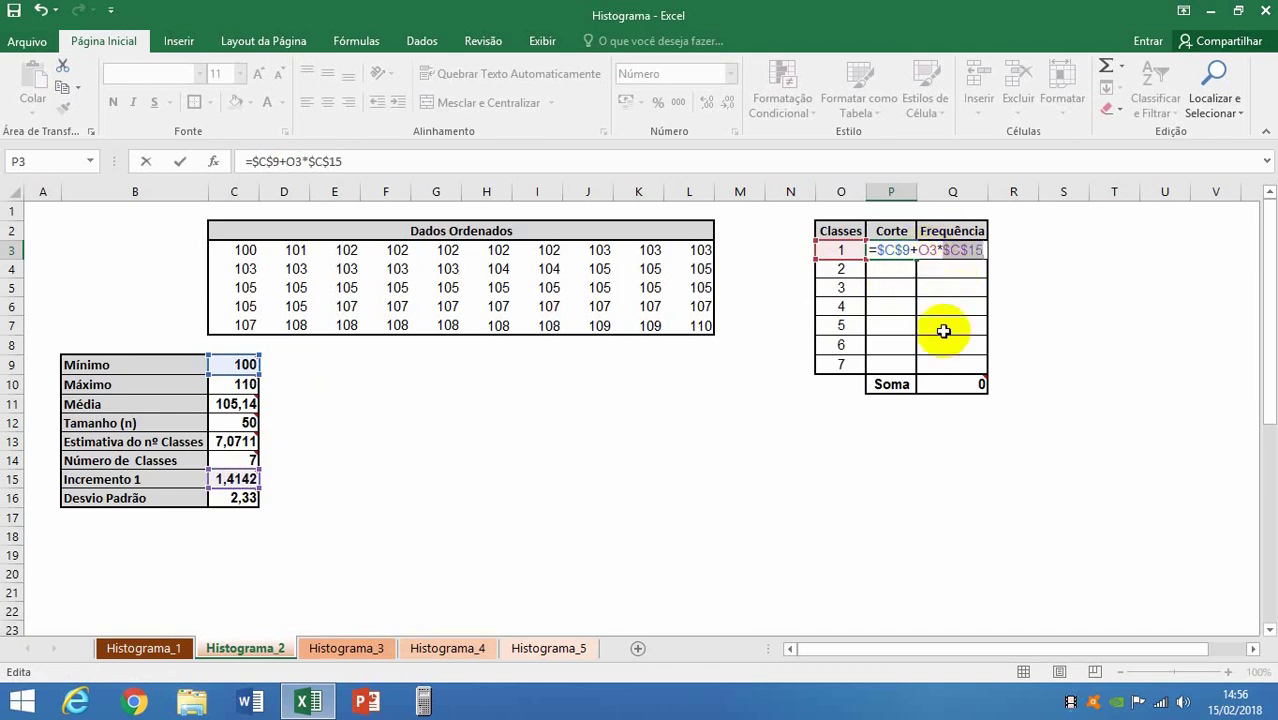
{"action": "key", "text": "Return"}
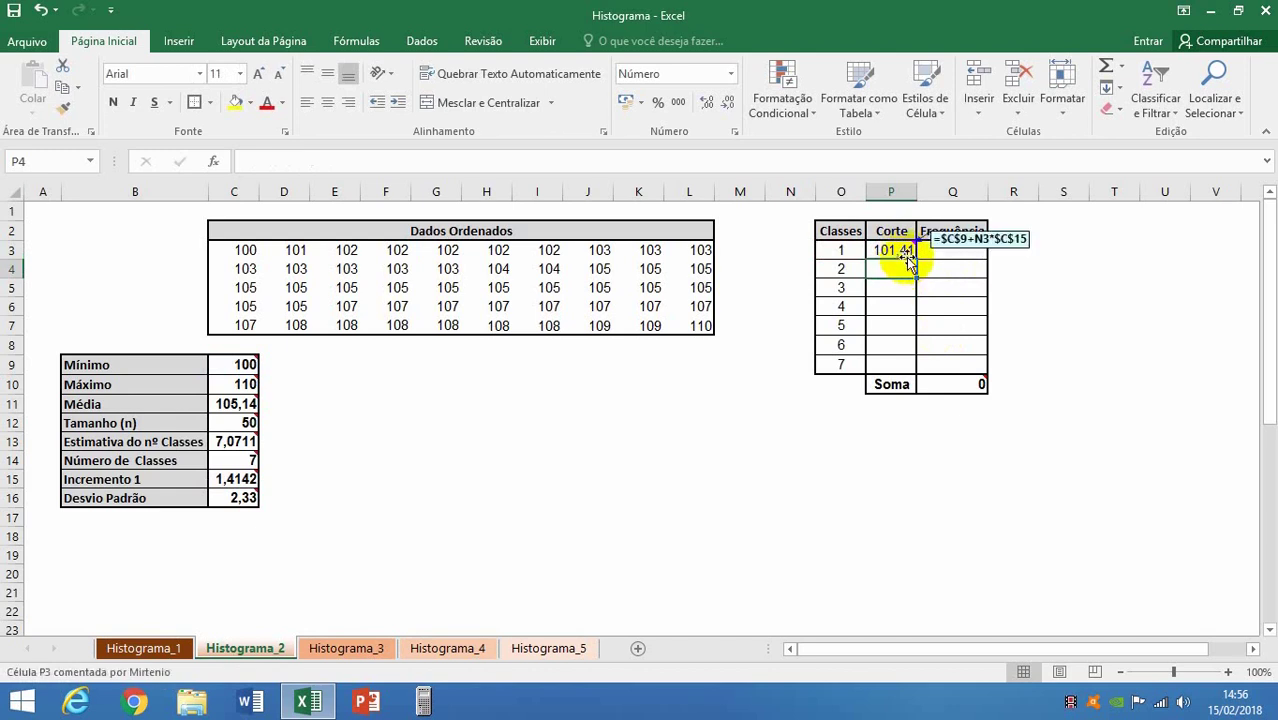
{"action": "left_click", "coordinate": [906, 251]}
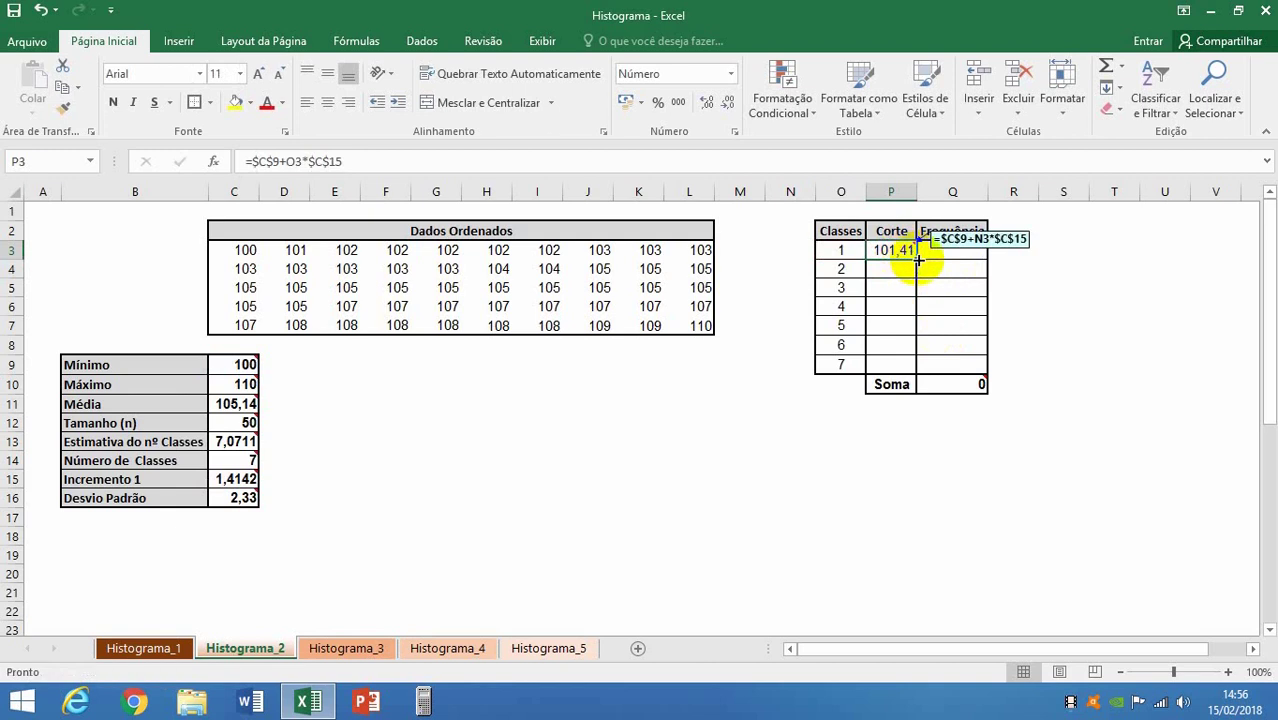
{"action": "left_click_drag", "start_coordinate": [915, 261], "coordinate": [910, 364]}
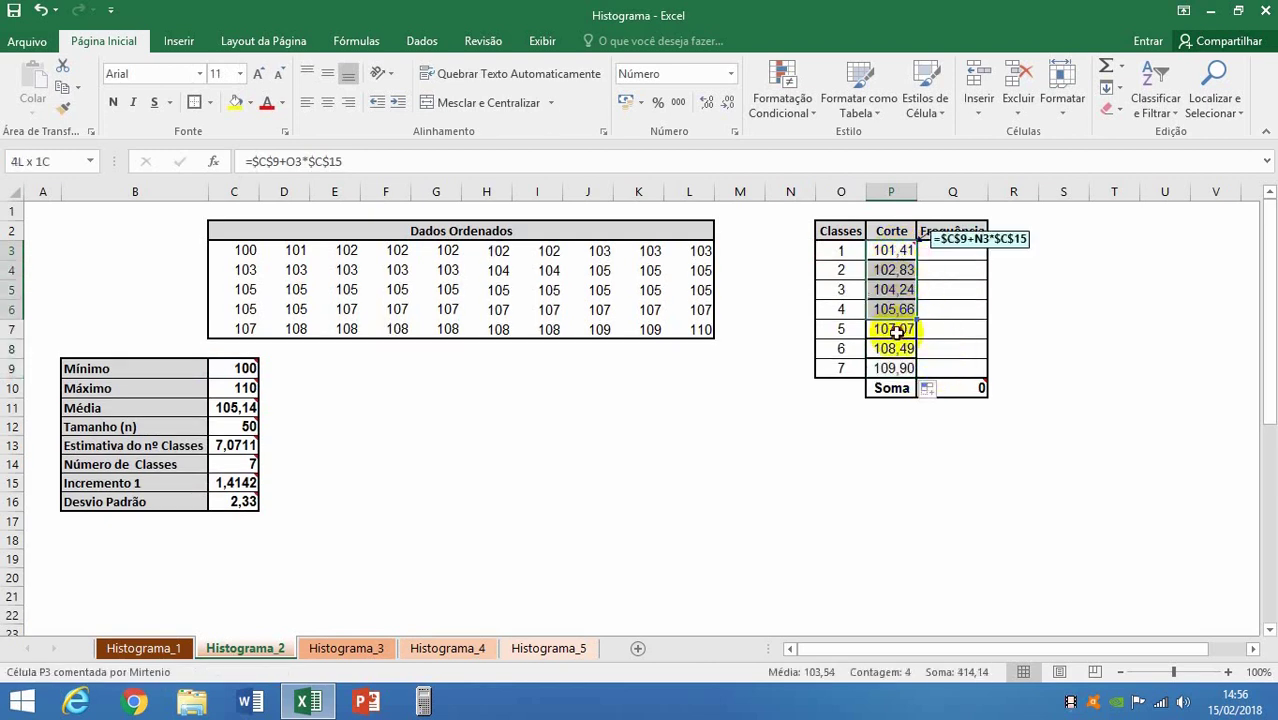
Step: Clear the borders of P3:P9, then apply all borders and a thick outer border to the range
{"action": "left_click", "coordinate": [209, 102]}
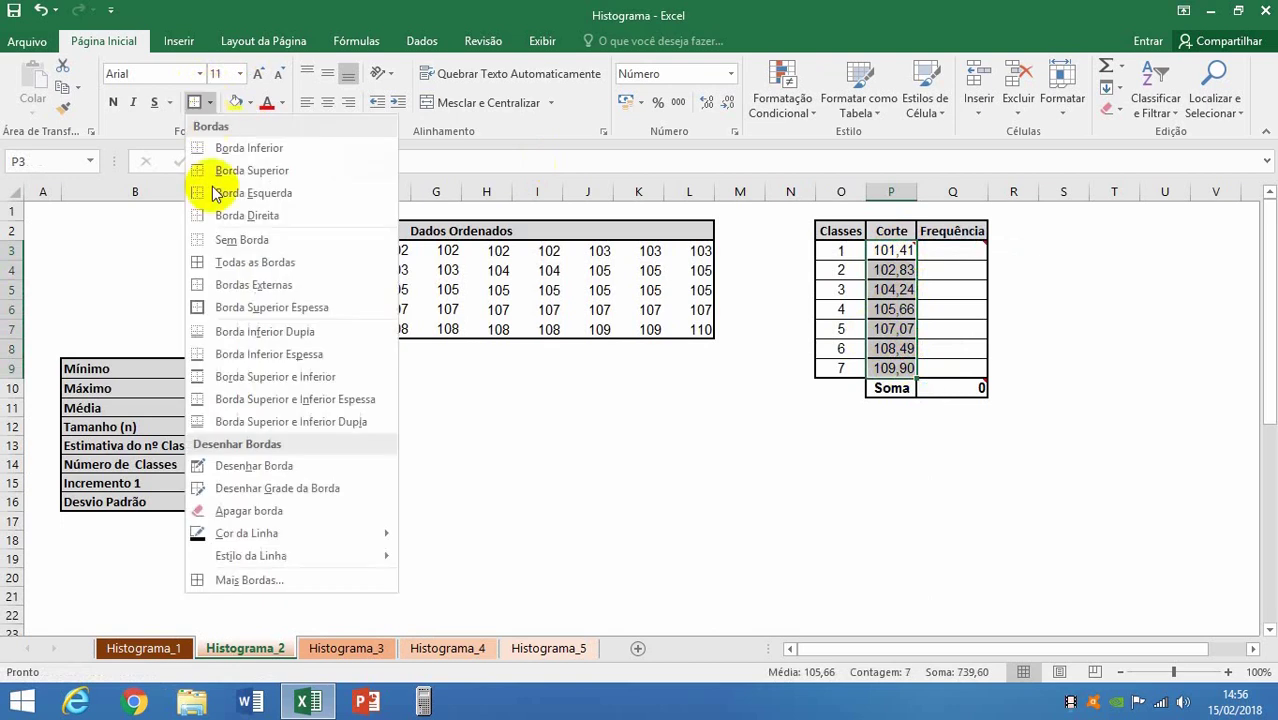
{"action": "left_click", "coordinate": [193, 237]}
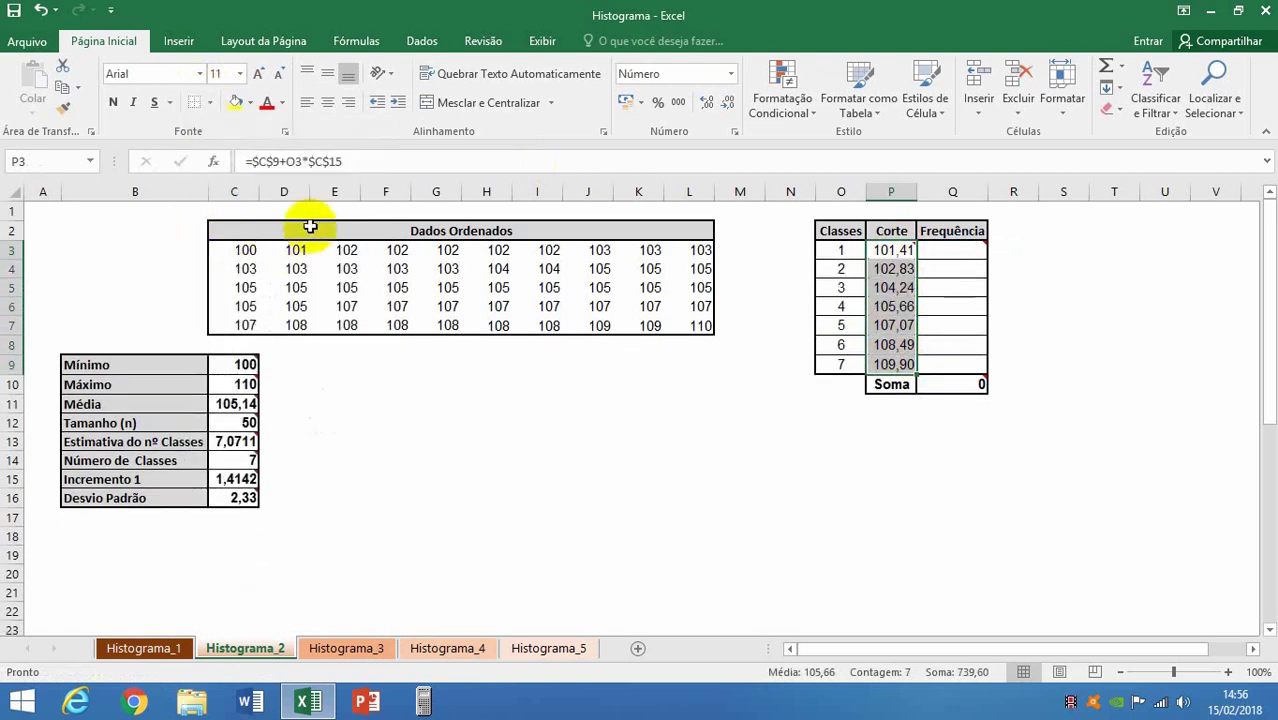
{"action": "left_click", "coordinate": [209, 102]}
{"action": "left_click", "coordinate": [196, 259]}
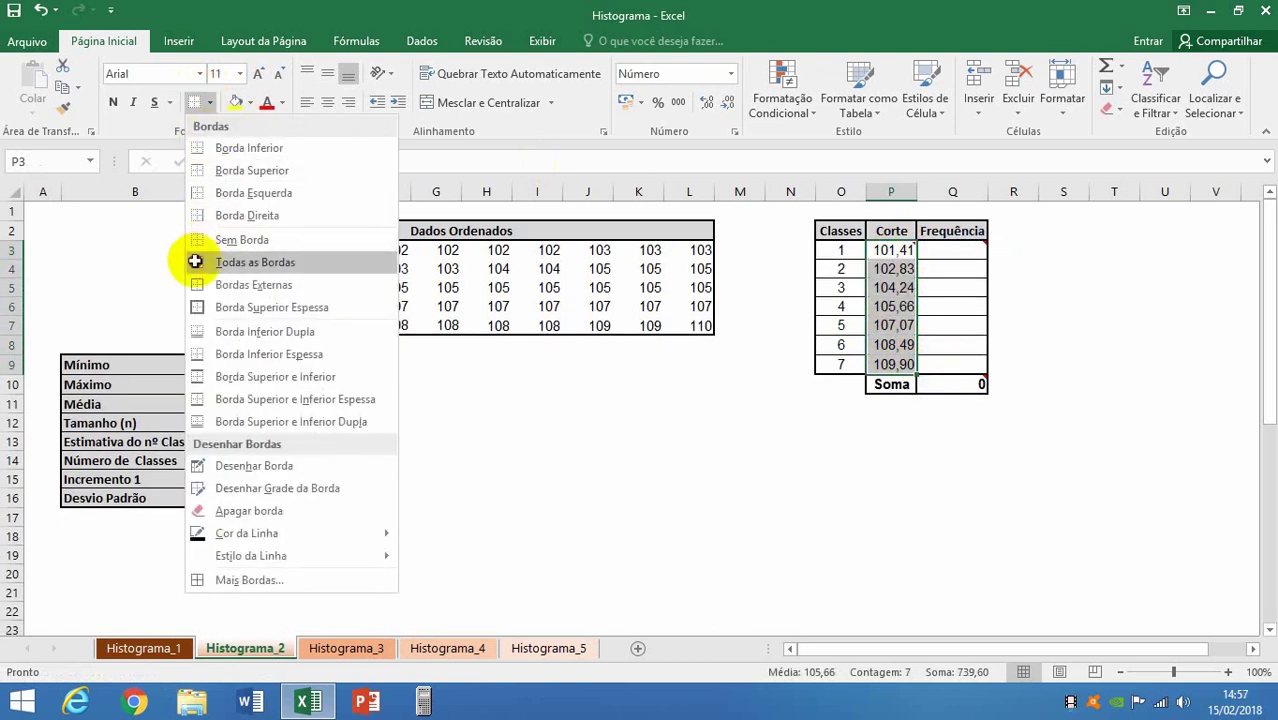
{"action": "left_click", "coordinate": [209, 102]}
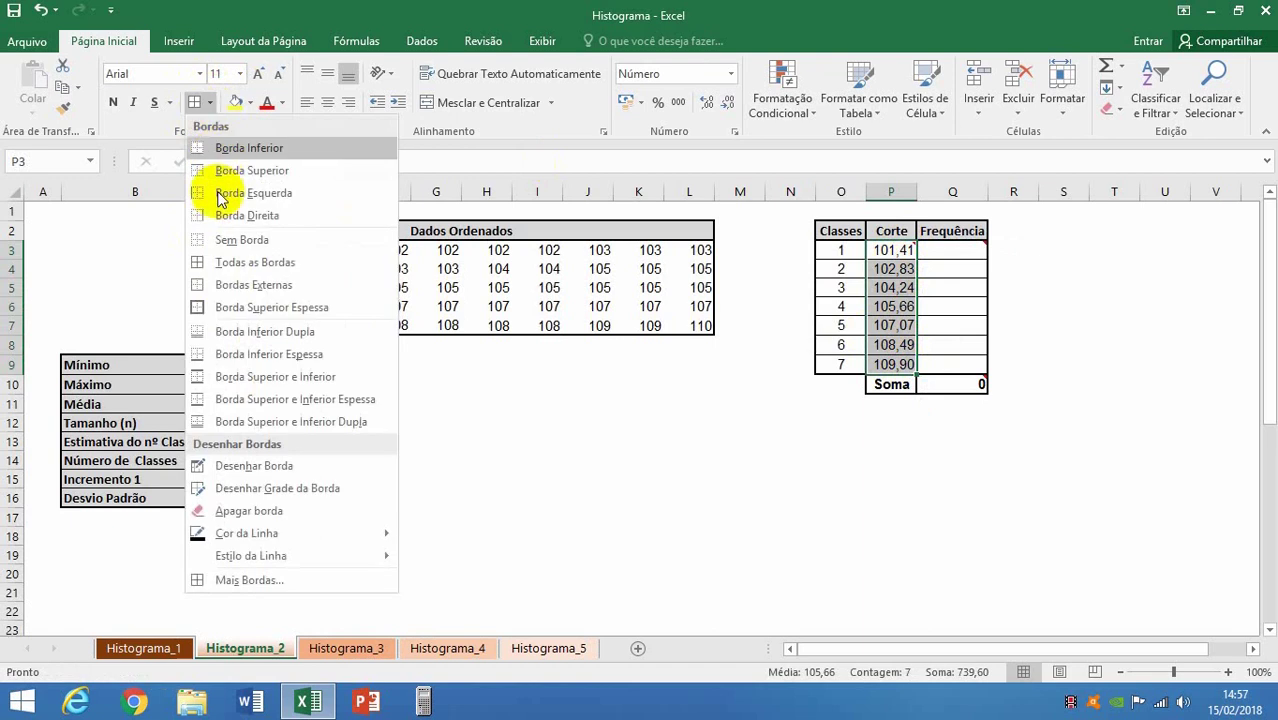
{"action": "left_click", "coordinate": [196, 305]}
Step: Review the Frequência formula note, the ordered data in C3:L7 and the first two Corte limits
{"action": "mouse_move", "coordinate": [947, 252]}
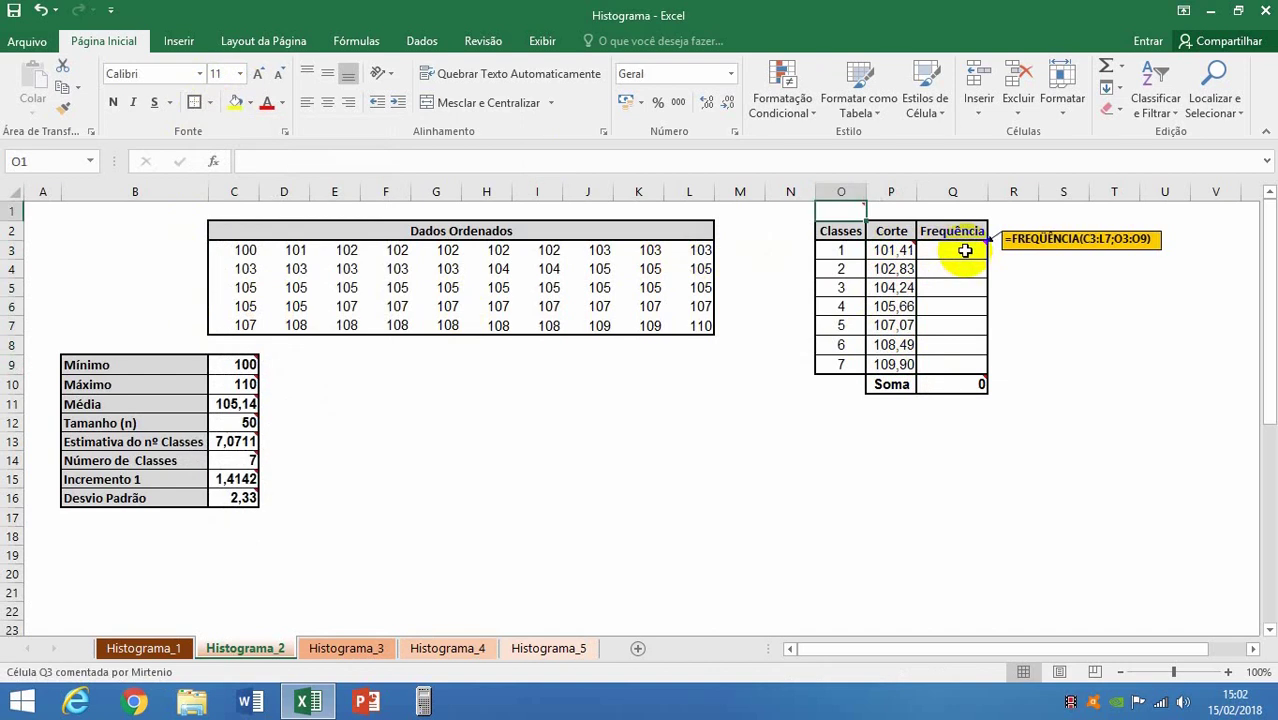
{"action": "left_click_drag", "start_coordinate": [245, 251], "coordinate": [703, 326]}
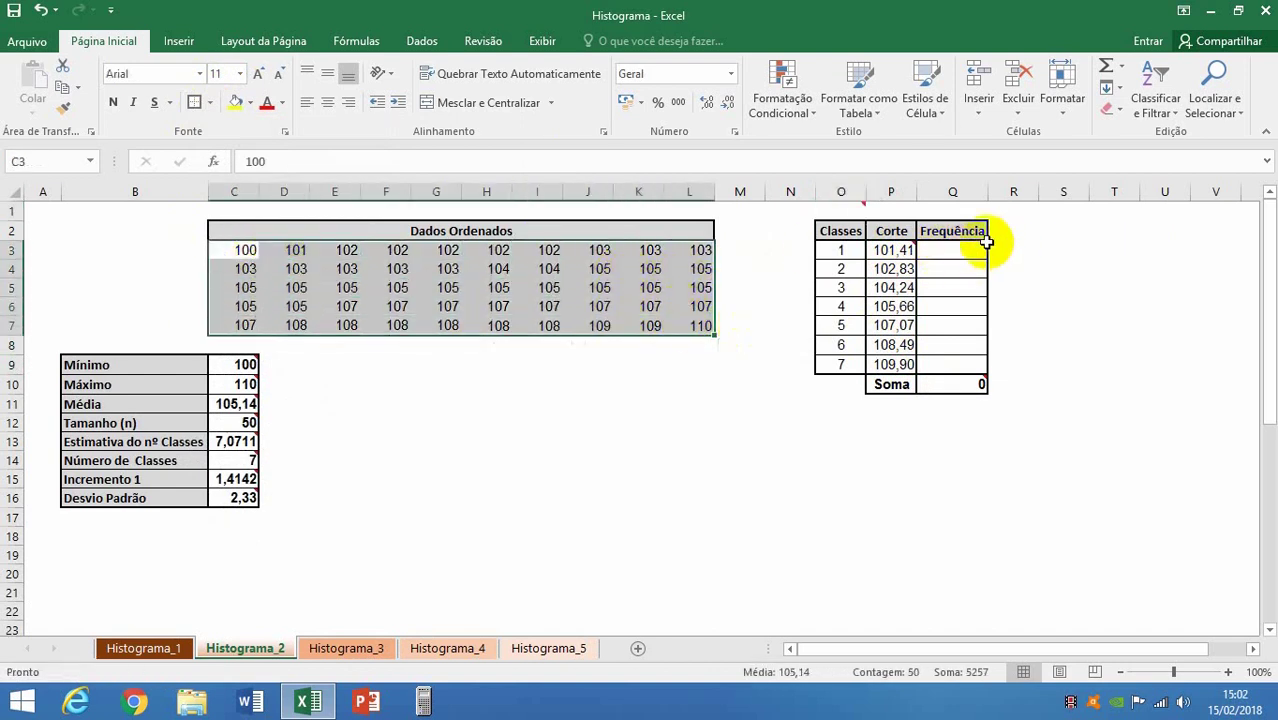
{"action": "mouse_move", "coordinate": [972, 248]}
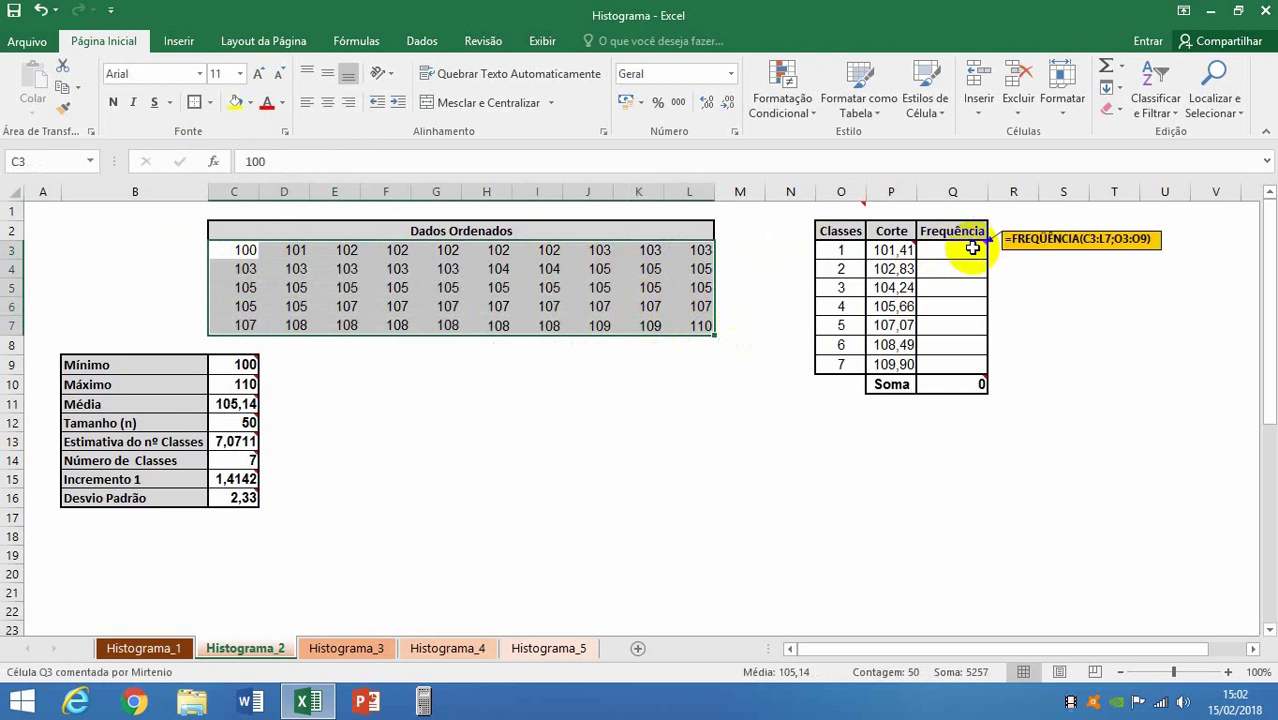
{"action": "left_click", "coordinate": [892, 249]}
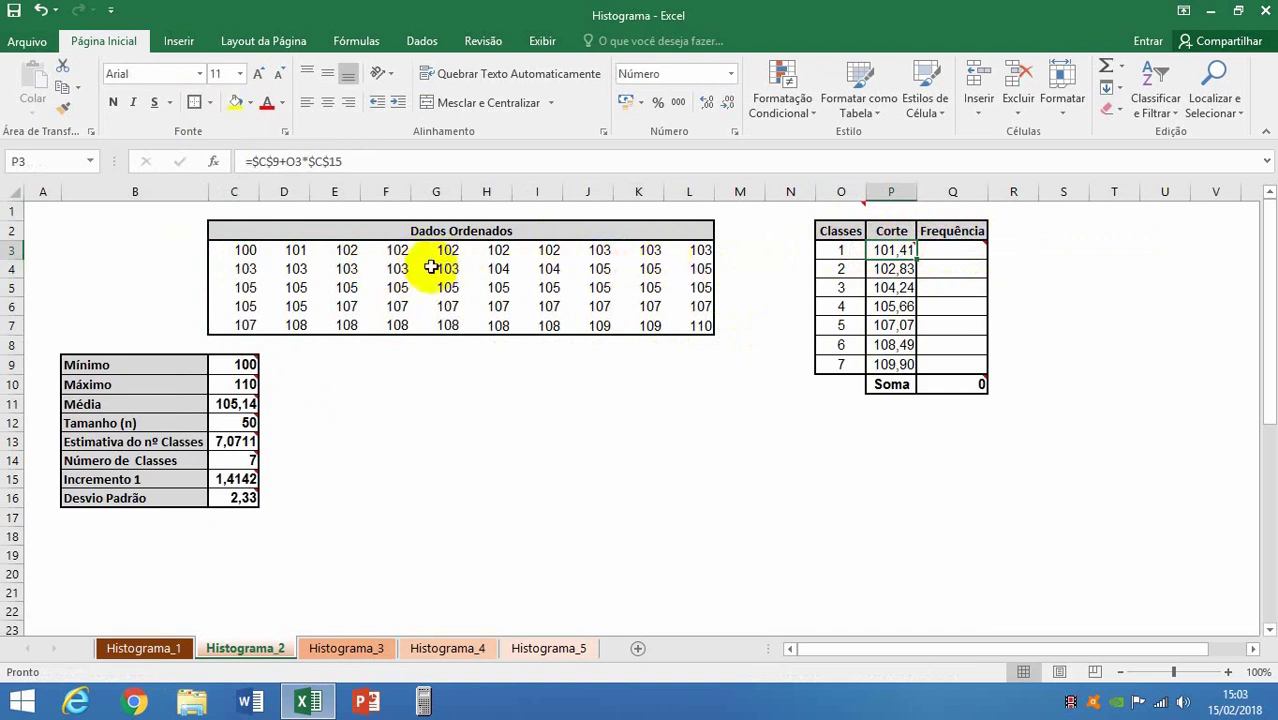
{"action": "left_click", "coordinate": [892, 274]}
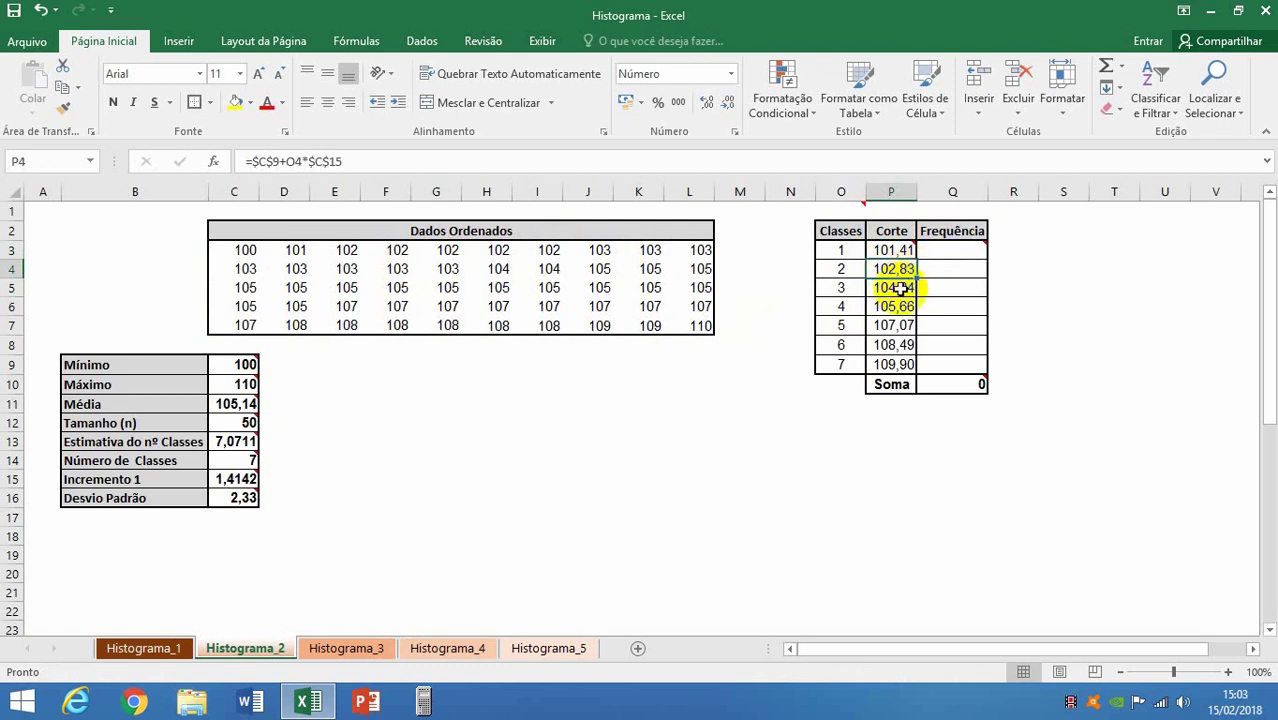
{"action": "left_click", "coordinate": [944, 253]}
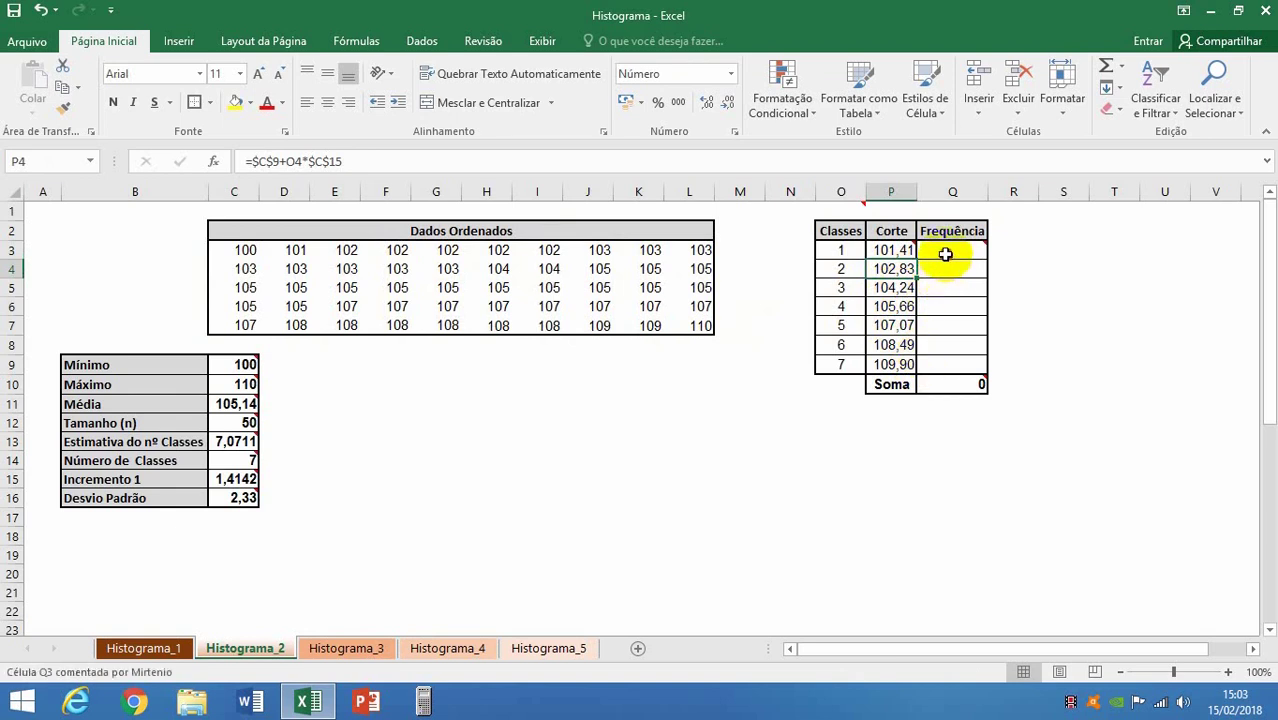
{"action": "type", "text": "="}
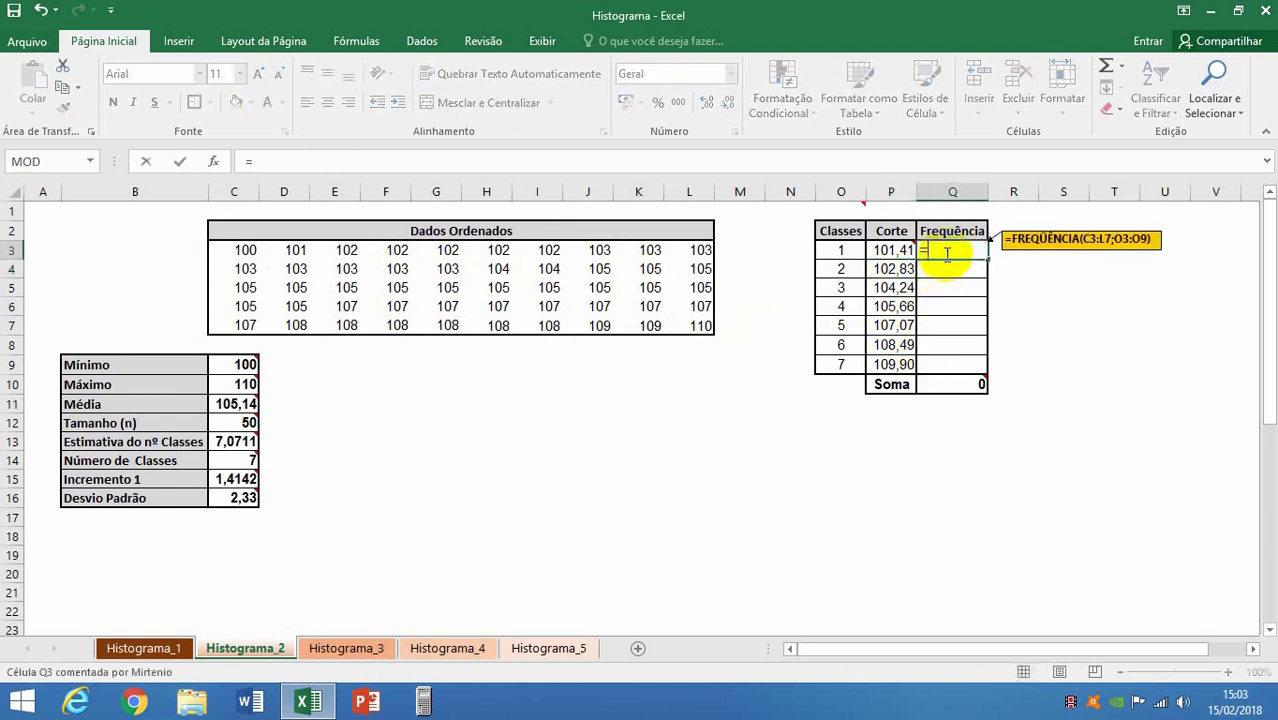
{"action": "type", "text": "FREQU"}
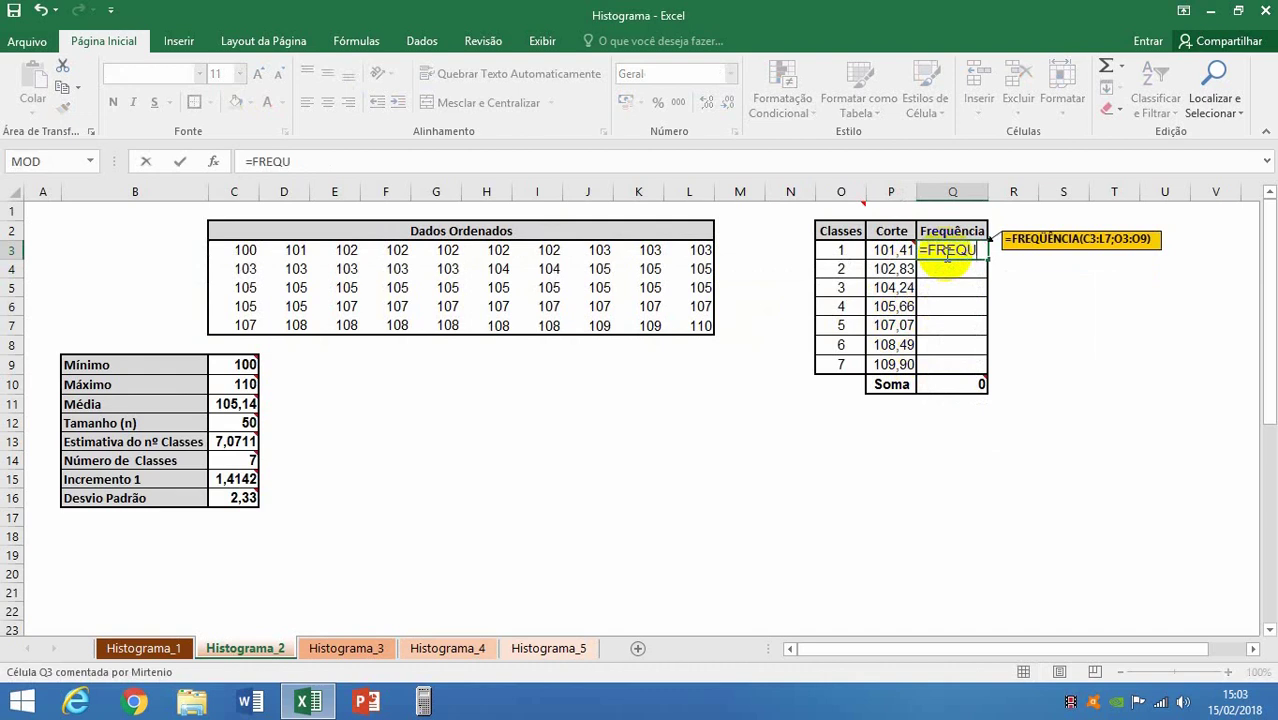
{"action": "key", "text": "BackSpace"}
{"action": "key", "text": "BackSpace"}
{"action": "key", "text": "BackSpace"}
{"action": "key", "text": "Escape"}
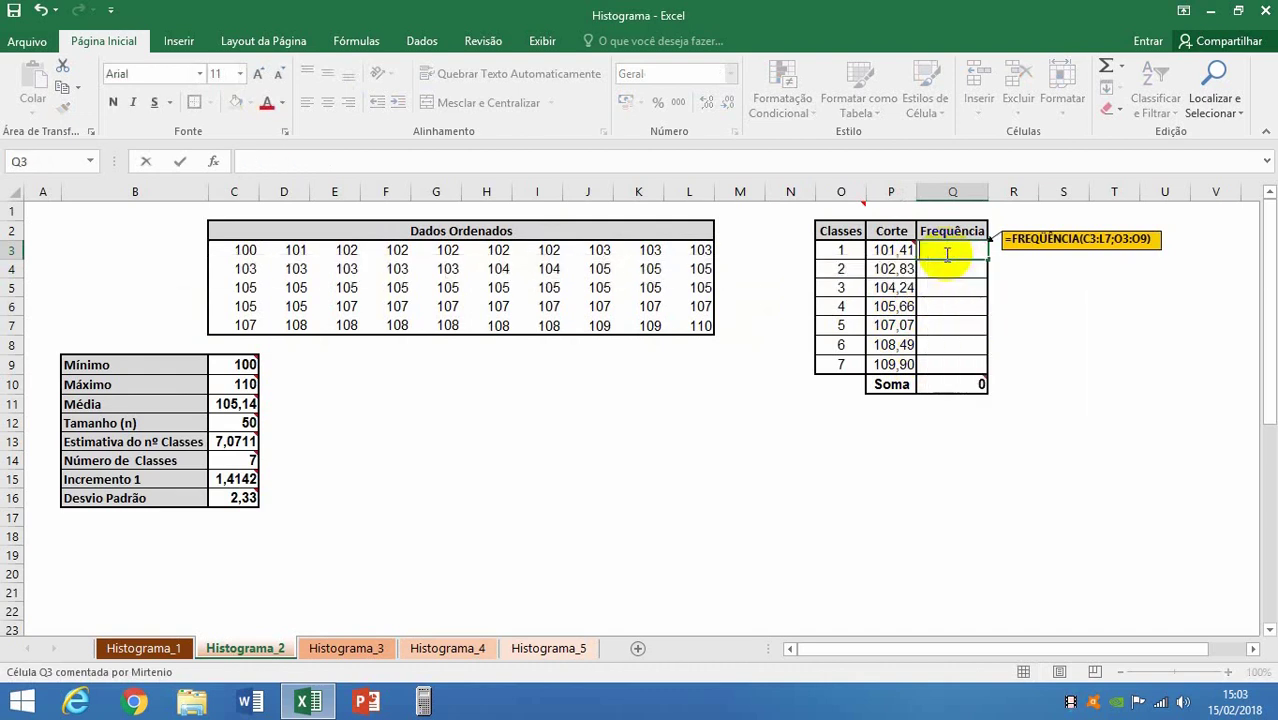
{"action": "left_click", "coordinate": [1040, 287]}
Step: Enter =FREQÜÊNCIA(C3:L7;P3:P9) as an array formula across the Frequência cells Q3:Q9
{"action": "mouse_move", "coordinate": [946, 252]}
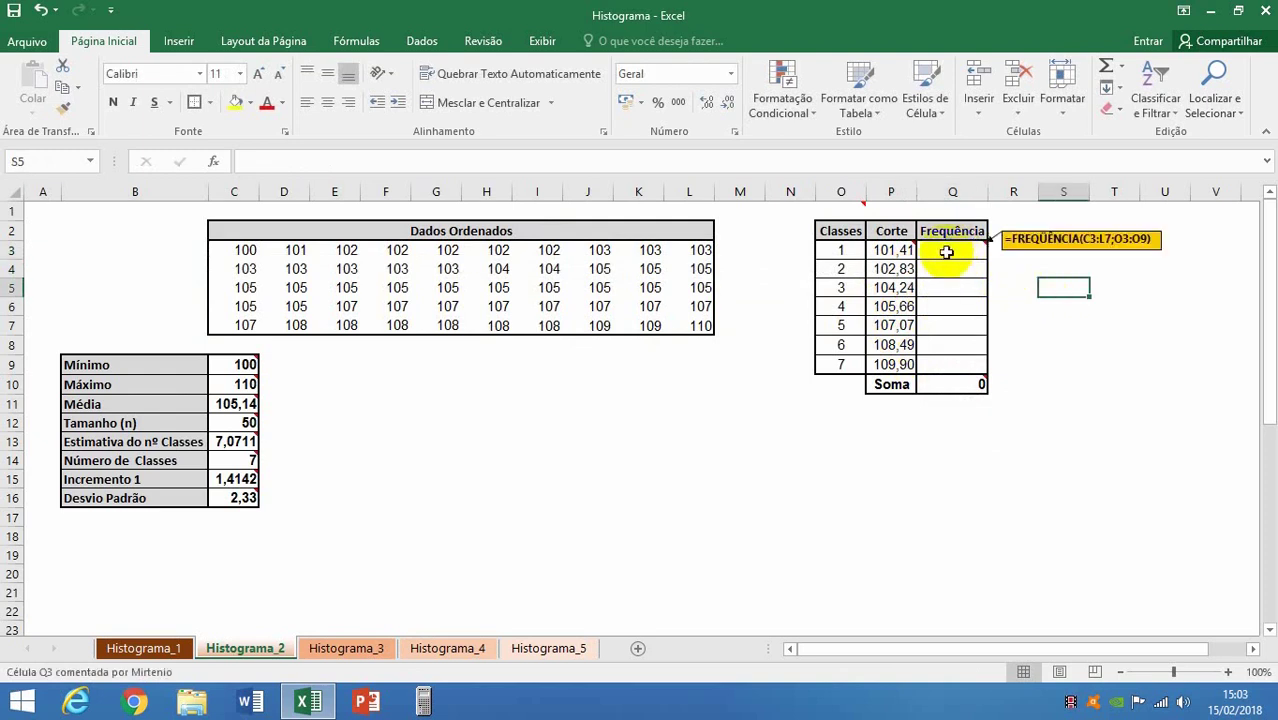
{"action": "left_click_drag", "start_coordinate": [946, 252], "coordinate": [951, 363]}
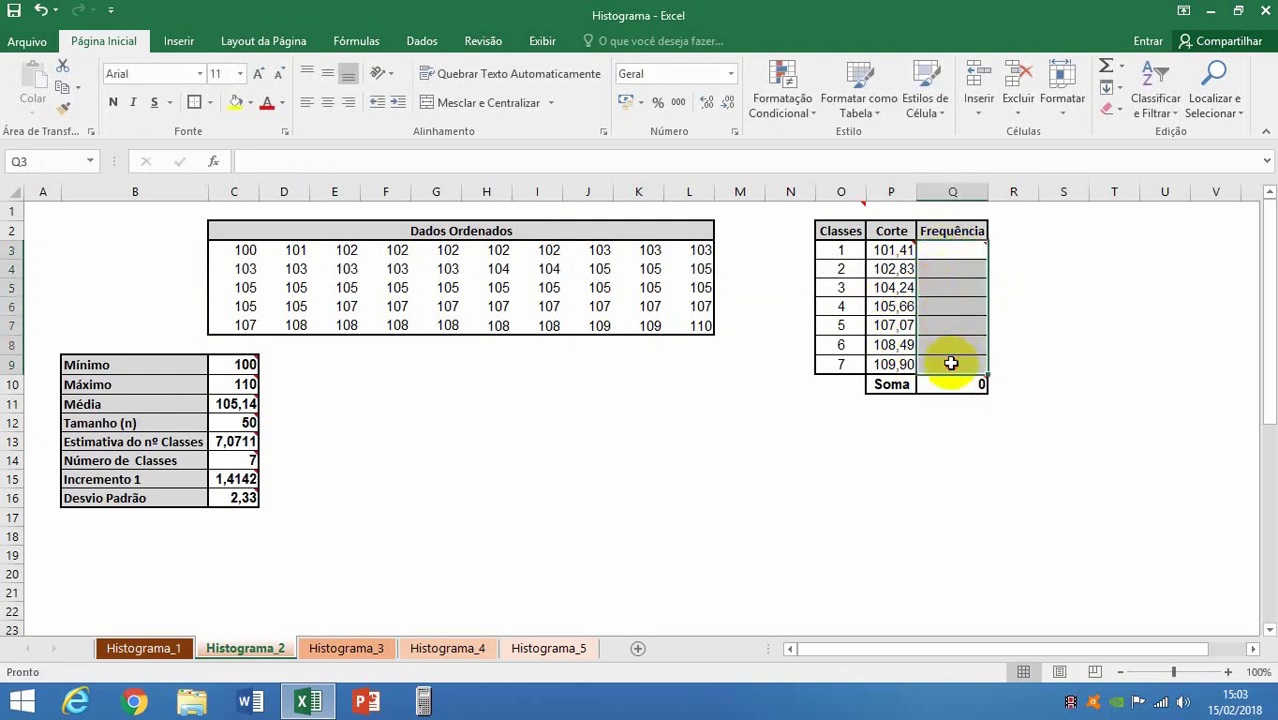
{"action": "type", "text": "="}
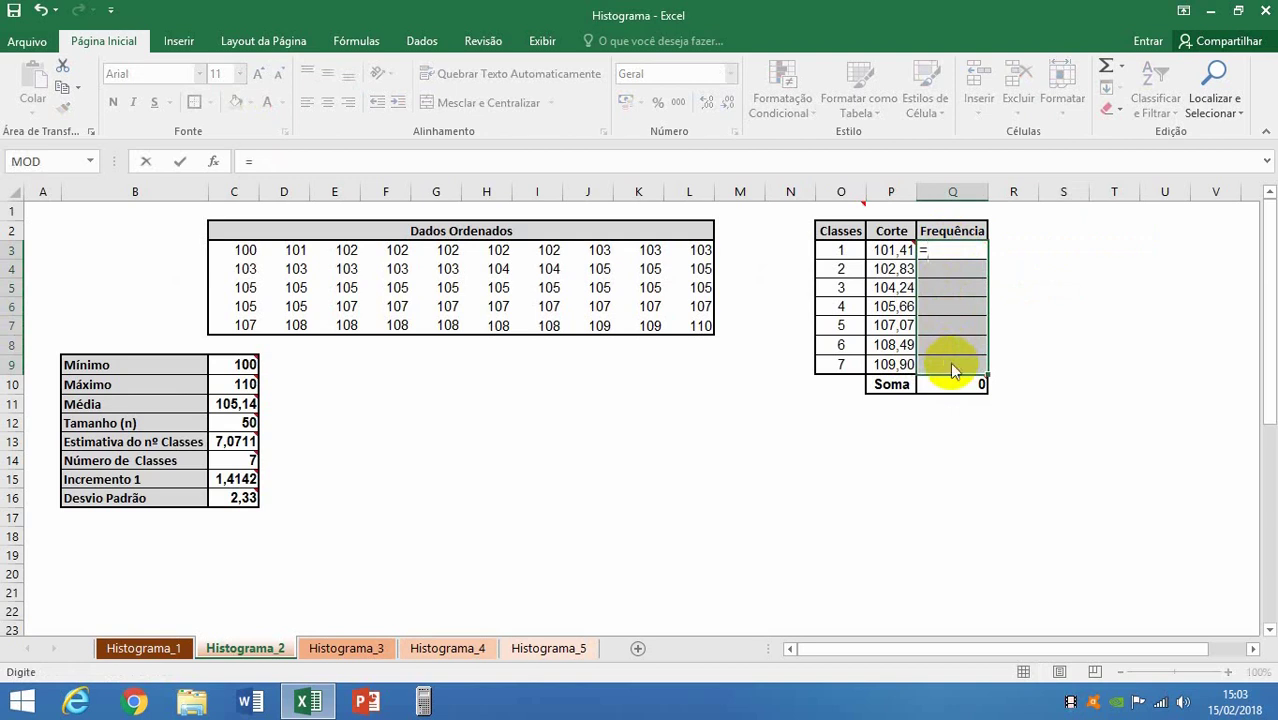
{"action": "type", "text": "FRE"}
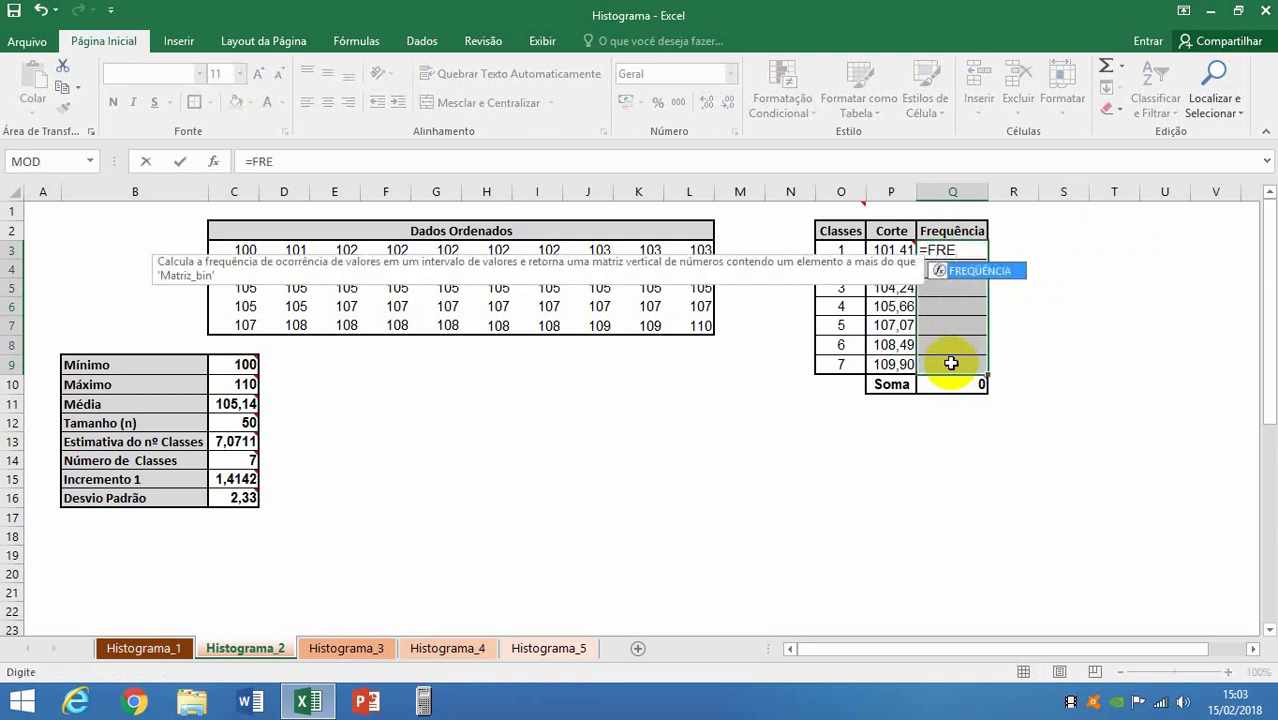
{"action": "double_click", "coordinate": [994, 269]}
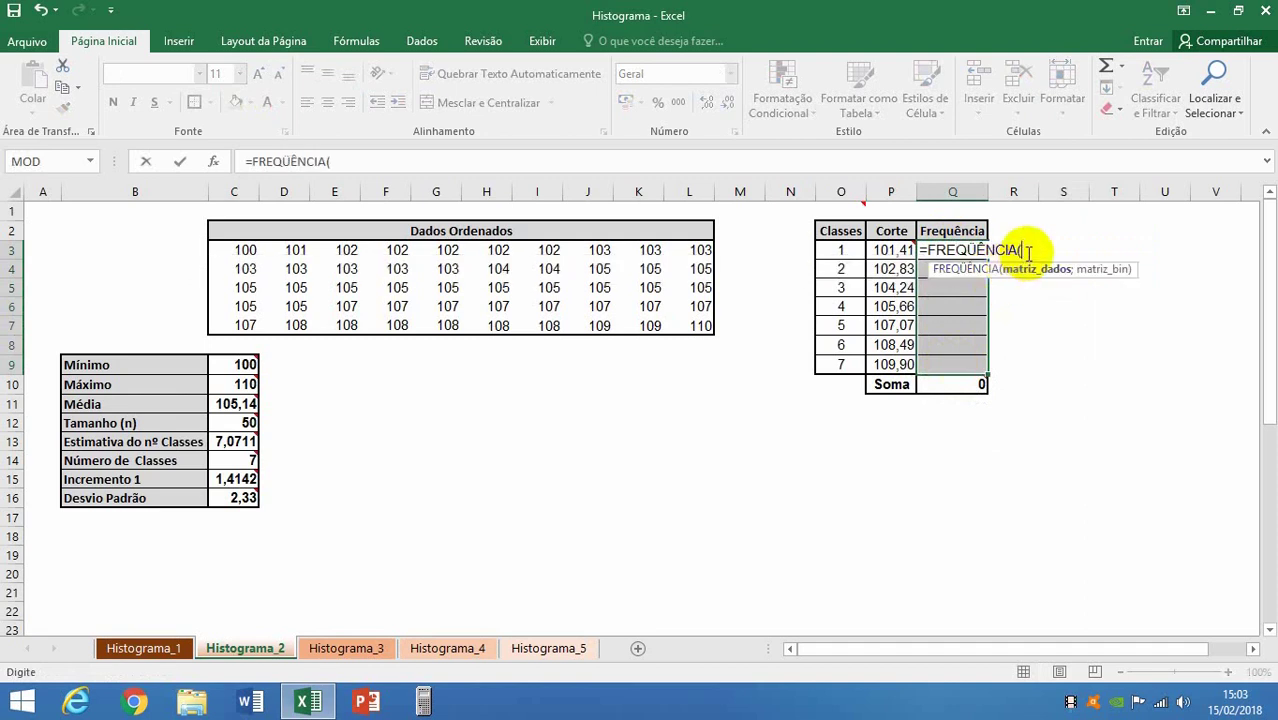
{"action": "left_click", "coordinate": [243, 252]}
{"action": "left_click_drag", "start_coordinate": [243, 252], "coordinate": [677, 317]}
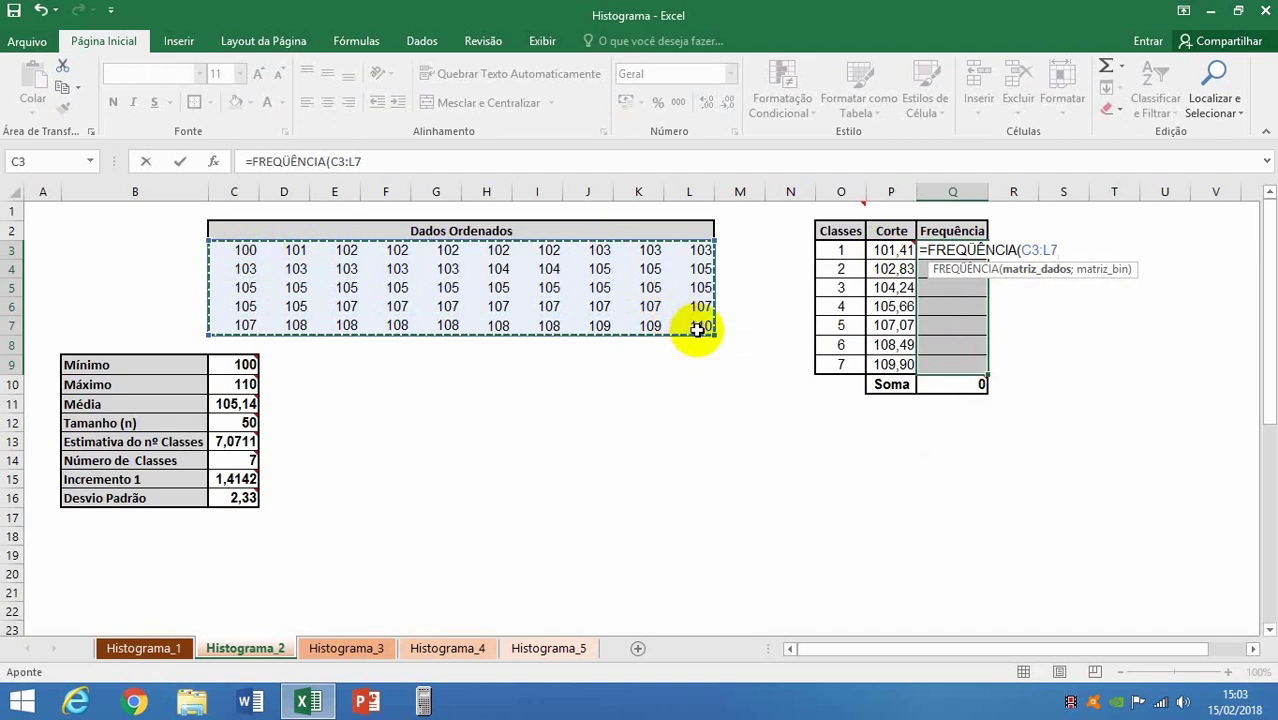
{"action": "type", "text": ";"}
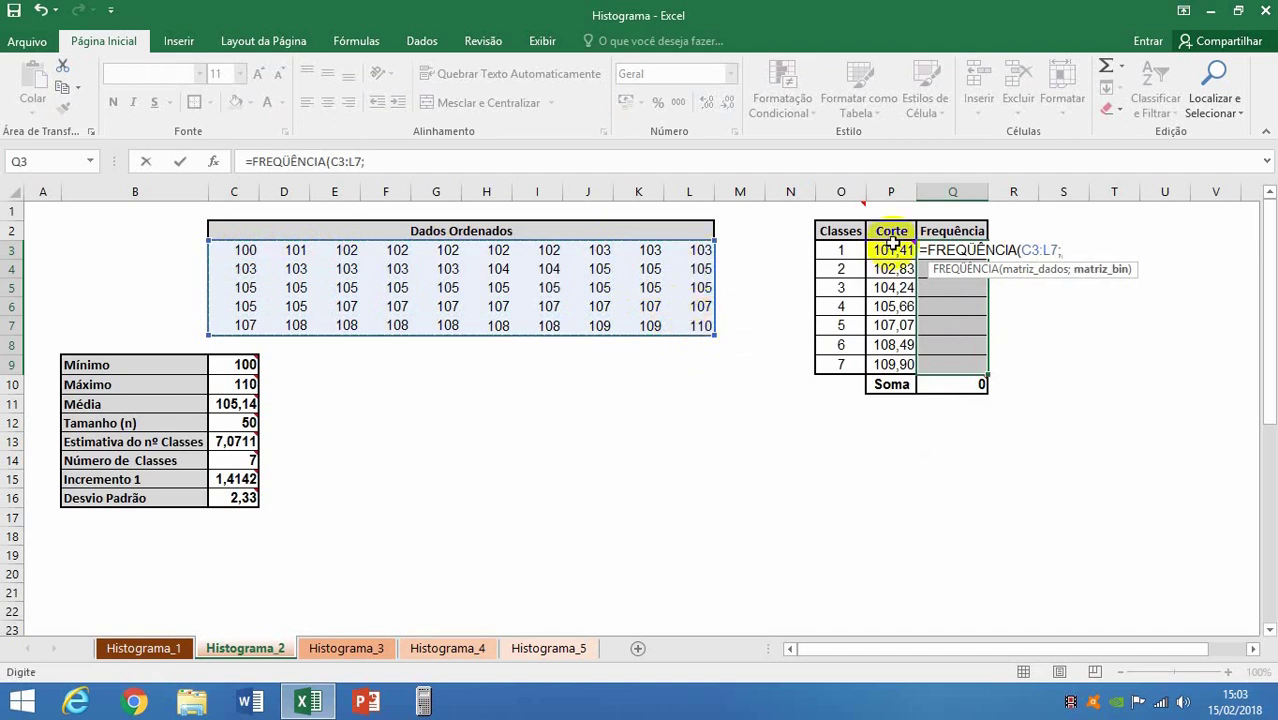
{"action": "left_click_drag", "start_coordinate": [892, 250], "coordinate": [892, 355]}
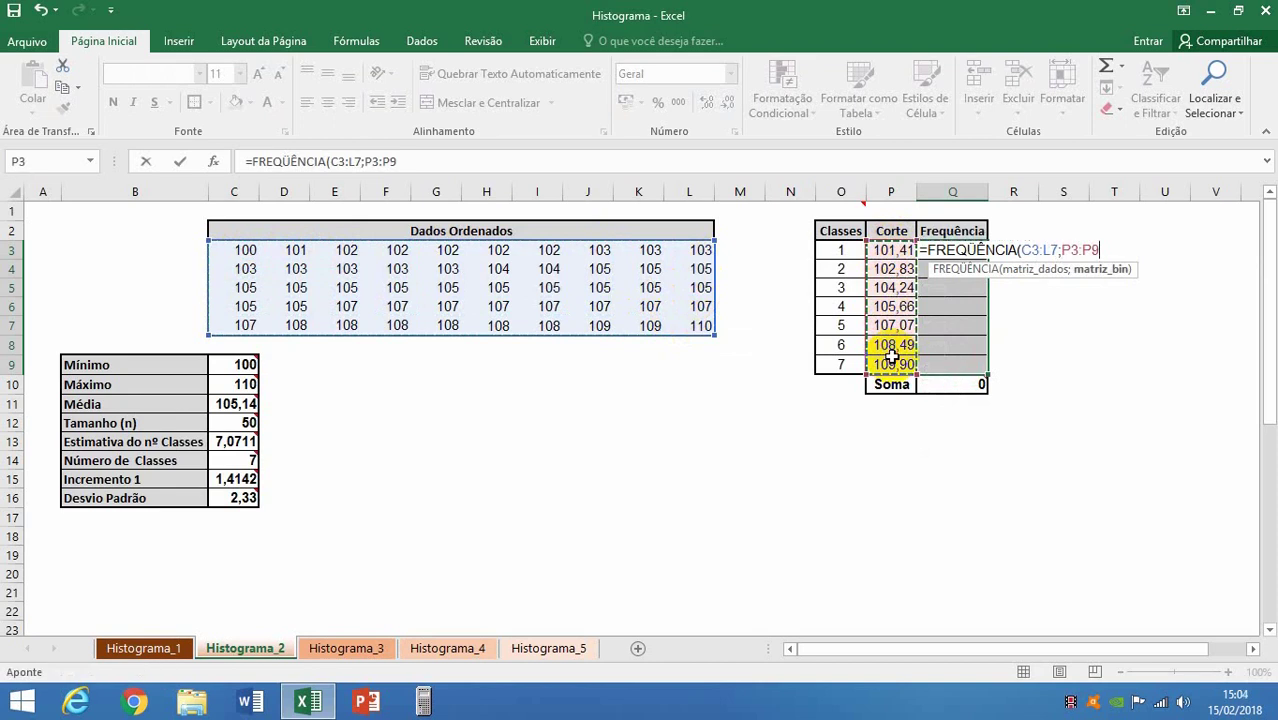
{"action": "type", "text": ")"}
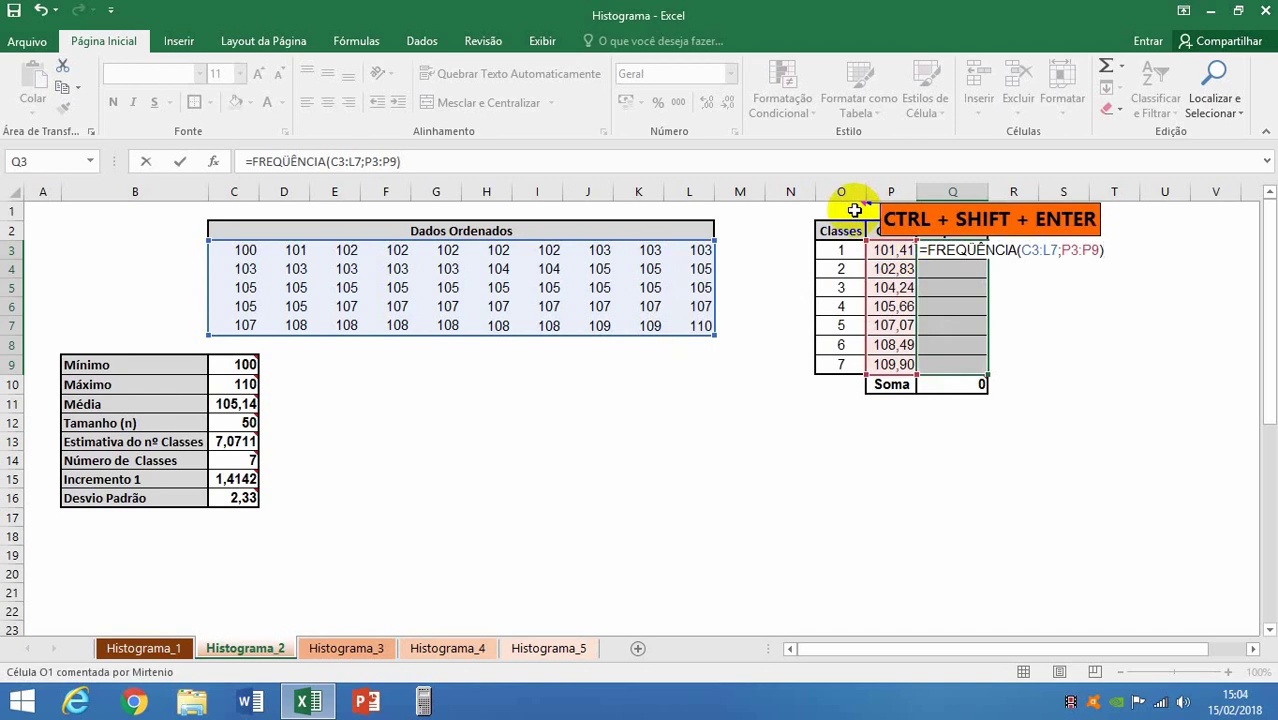
{"action": "key", "text": "ctrl+shift+Return"}
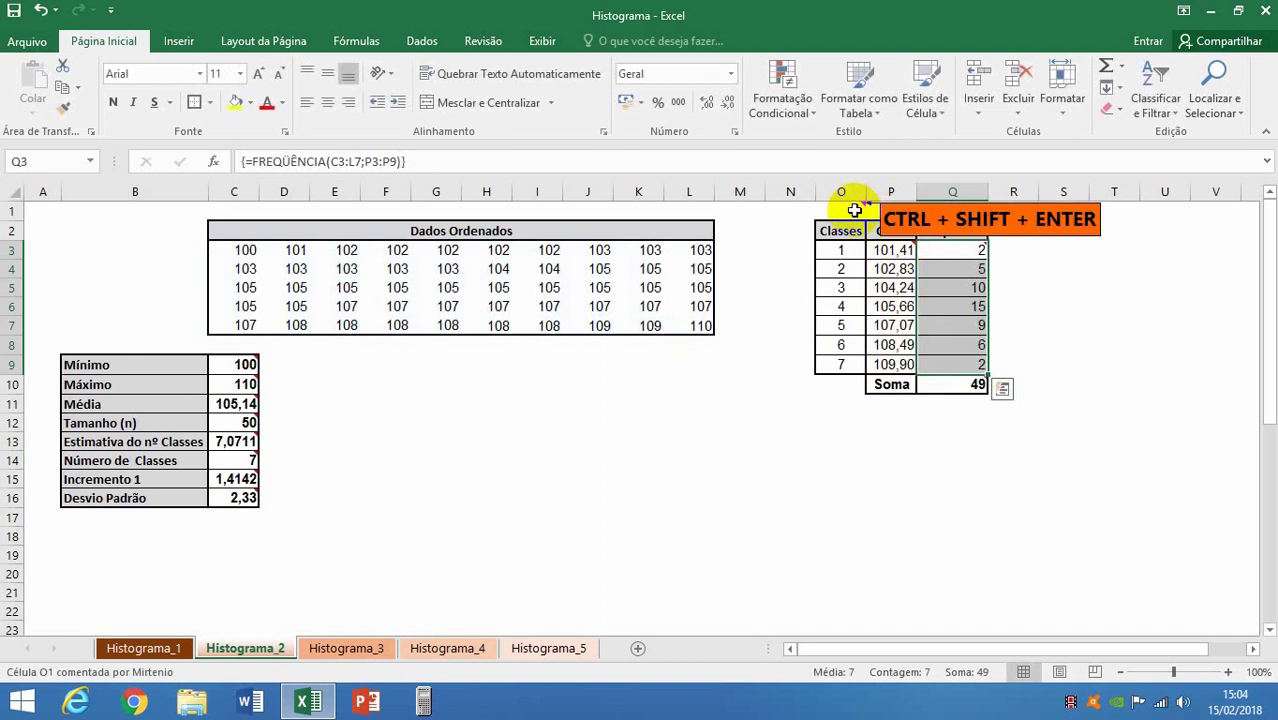
{"action": "left_click", "coordinate": [1010, 362]}
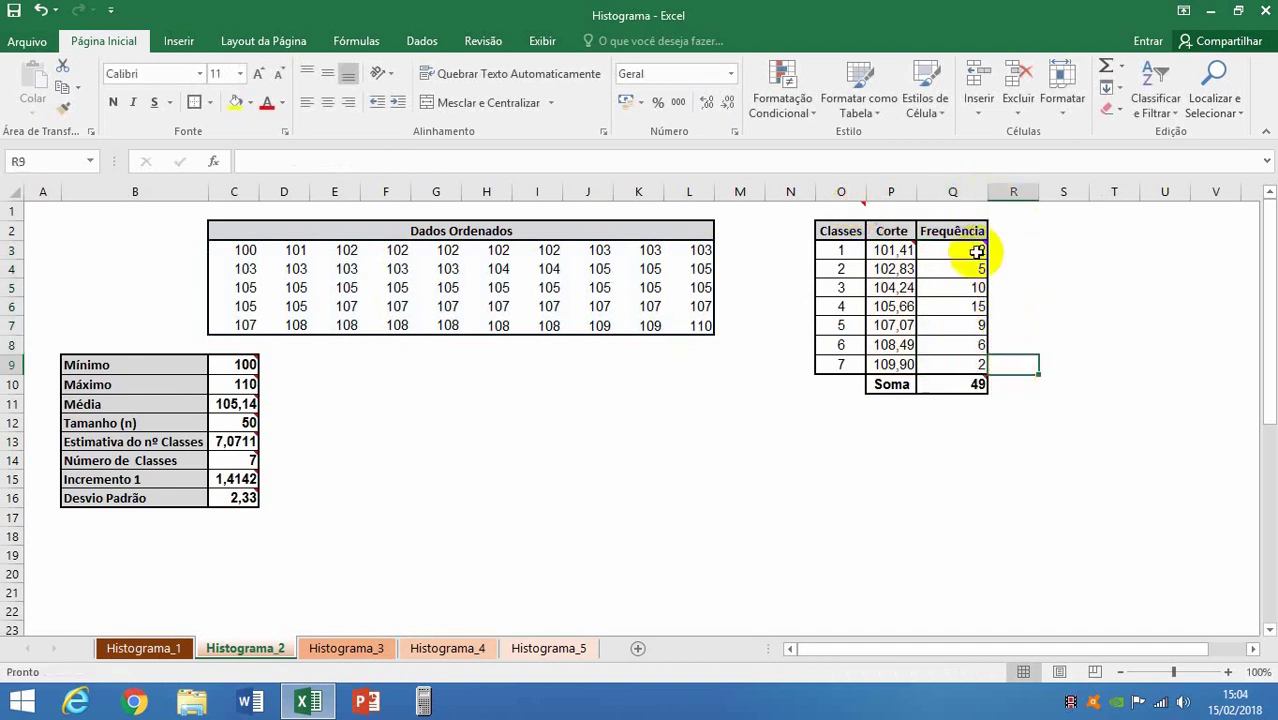
Step: Check the first two class frequencies against the ordered values in C3:I3, and examine the Soma formula in Q10
{"action": "mouse_move", "coordinate": [975, 250]}
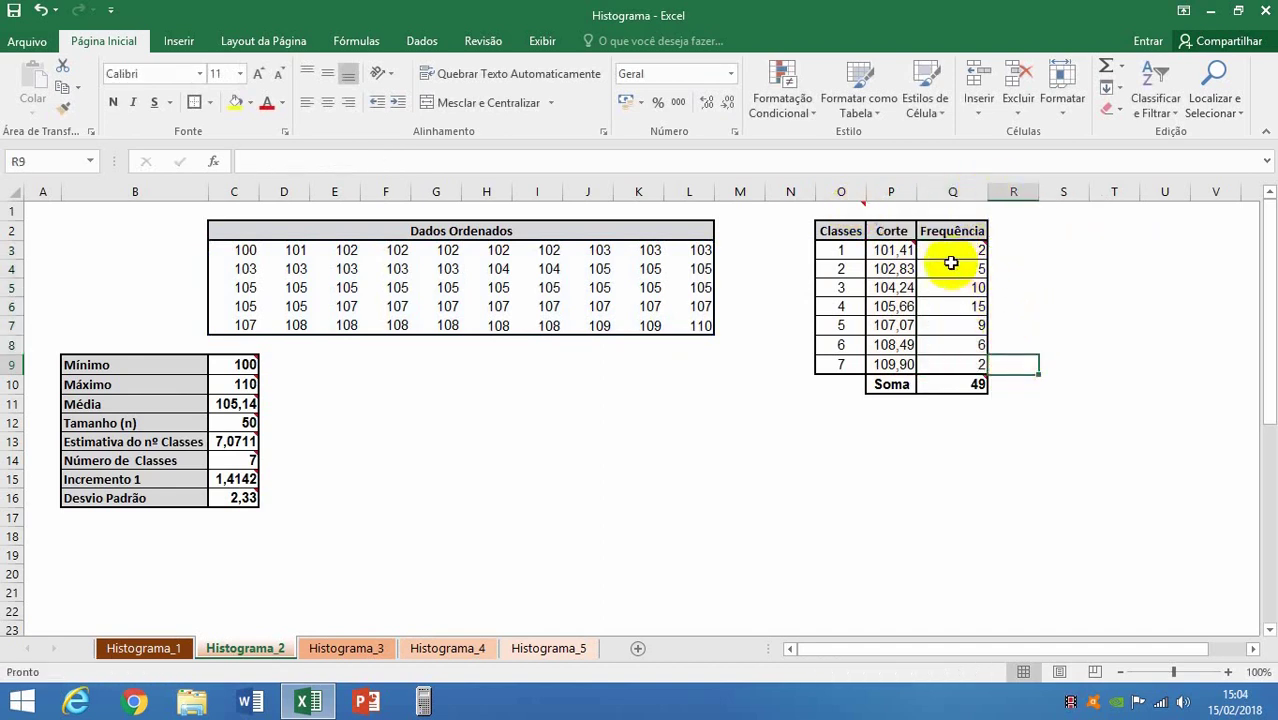
{"action": "left_click", "coordinate": [250, 250]}
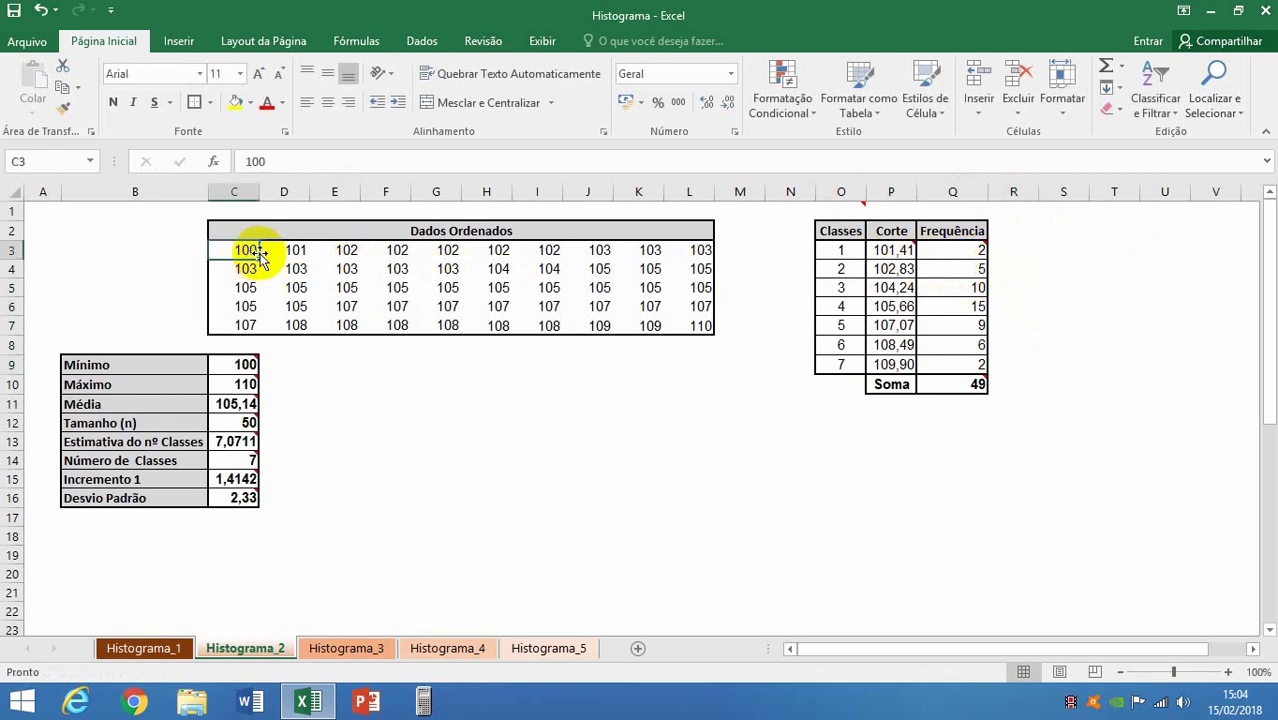
{"action": "left_click", "coordinate": [288, 251]}
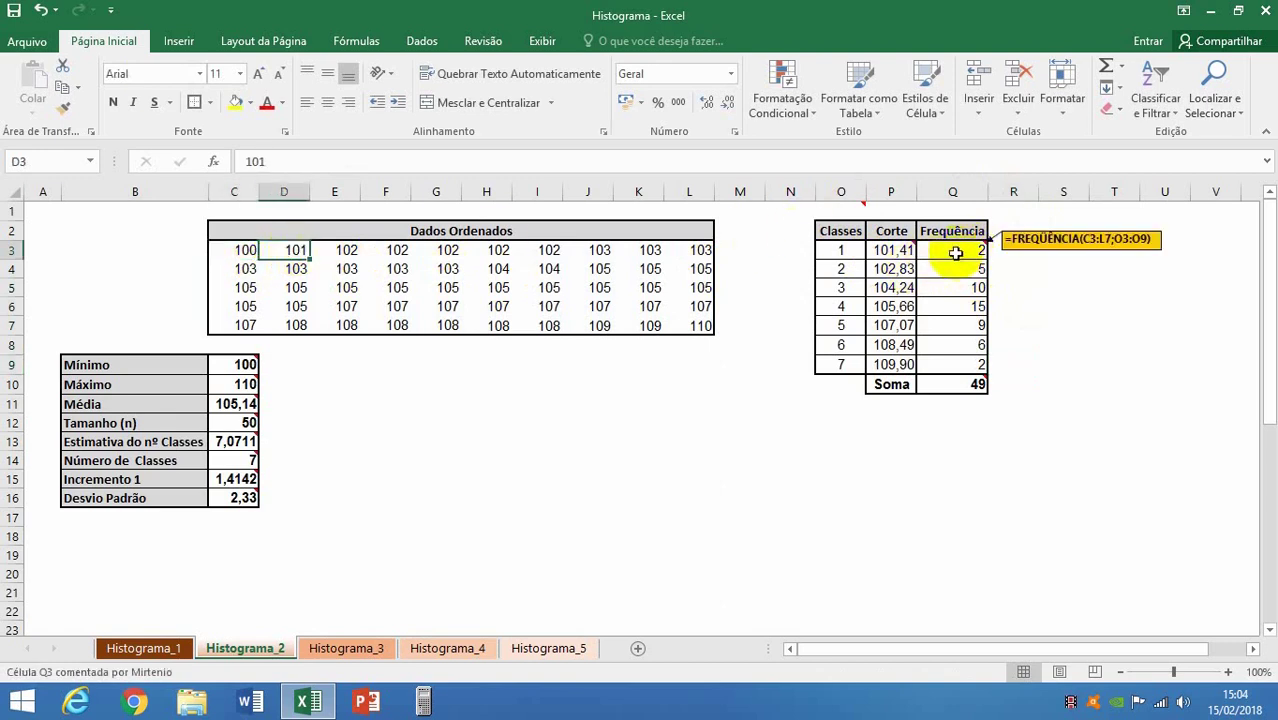
{"action": "left_click", "coordinate": [355, 251]}
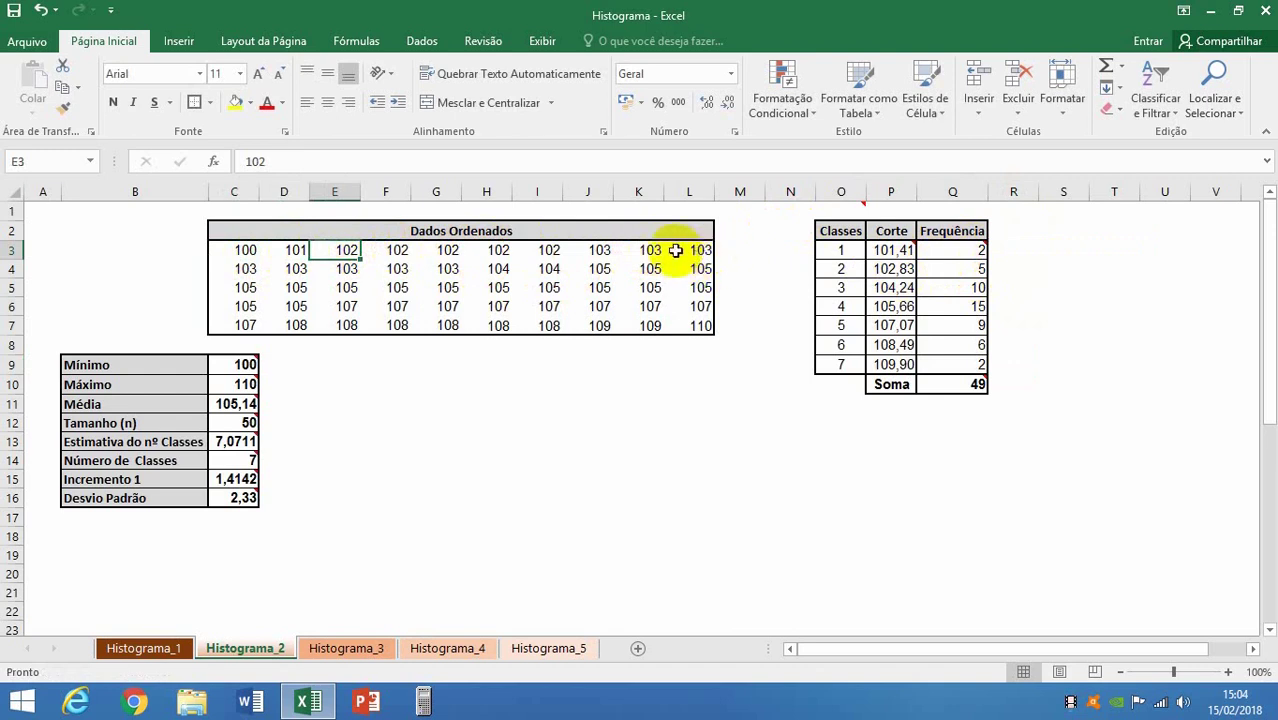
{"action": "left_click", "coordinate": [398, 250]}
{"action": "left_click", "coordinate": [446, 250]}
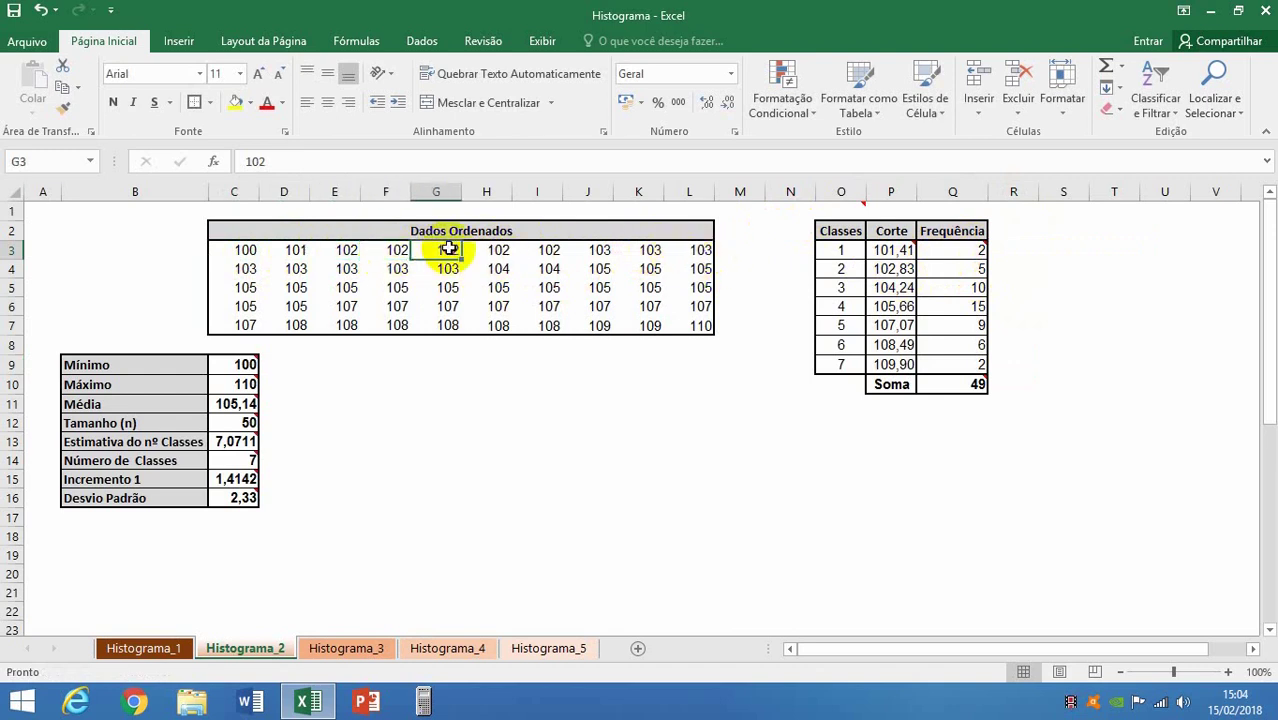
{"action": "left_click", "coordinate": [494, 251]}
{"action": "left_click", "coordinate": [547, 251]}
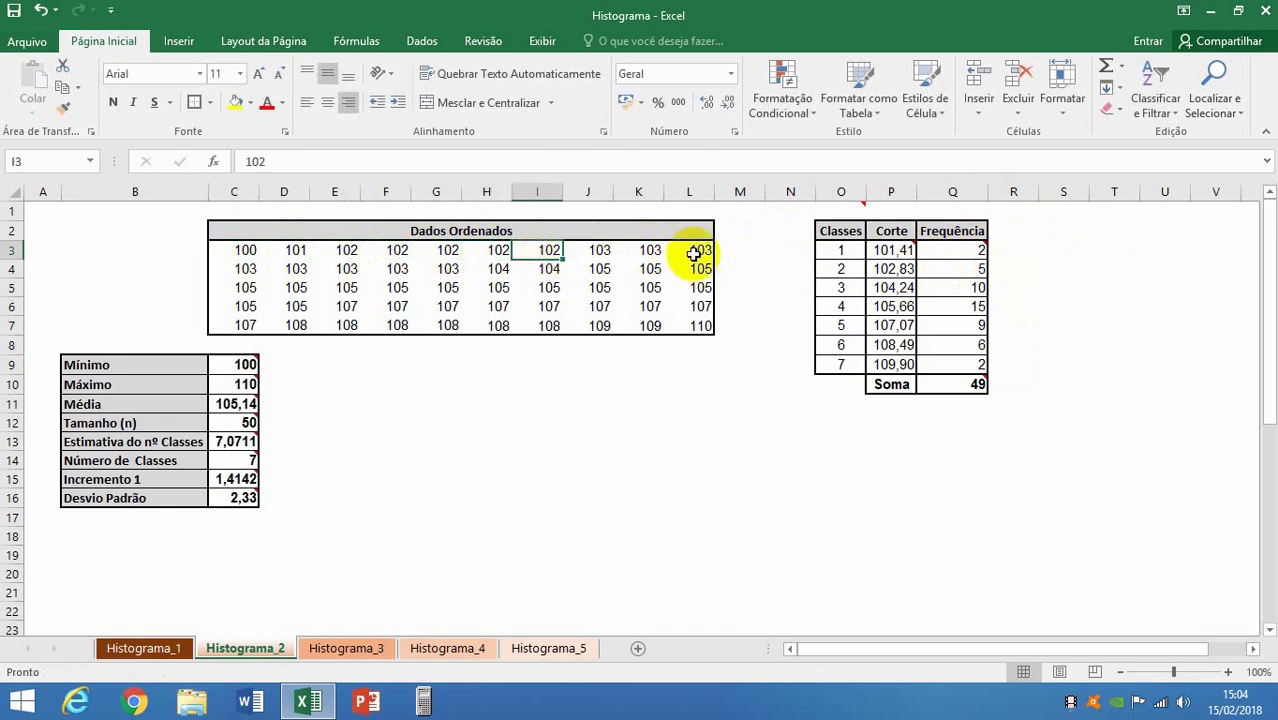
{"action": "left_click", "coordinate": [974, 384]}
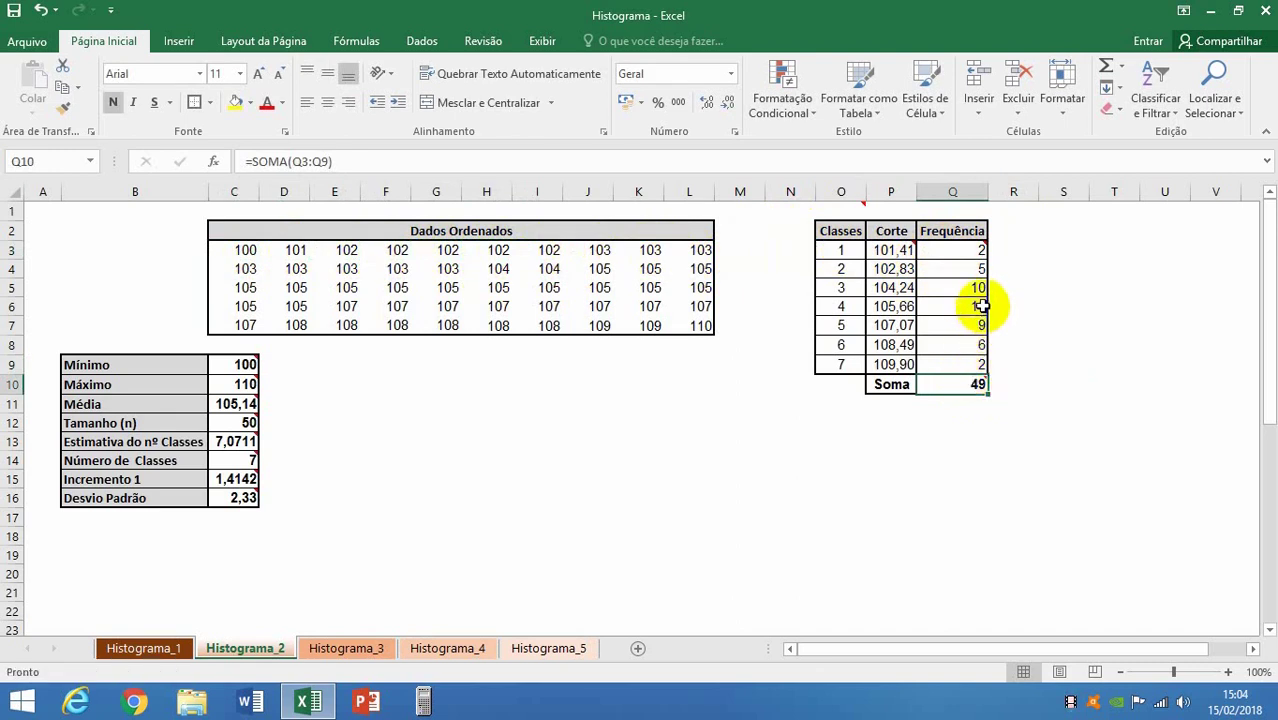
Step: Change the Incremento 1 formula in C15 to =(C10-C9)/C14 so it divides by the number of classes
{"action": "left_click", "coordinate": [247, 479]}
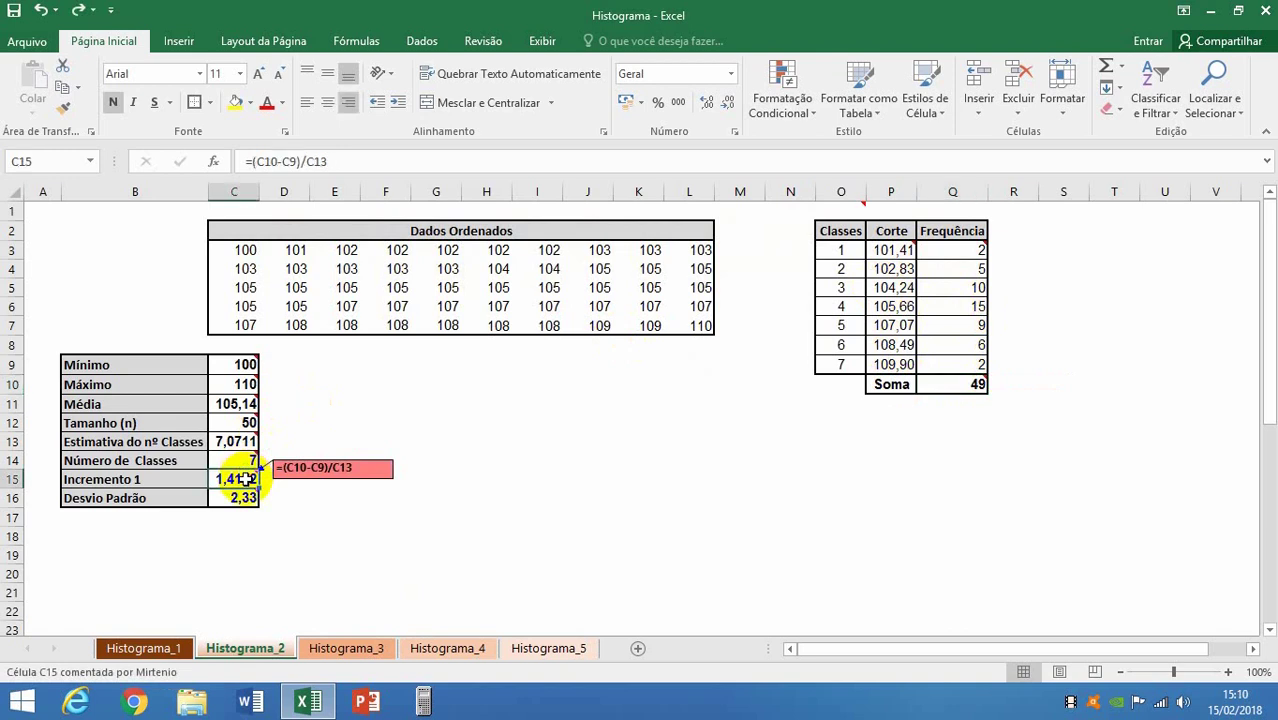
{"action": "left_click", "coordinate": [341, 161]}
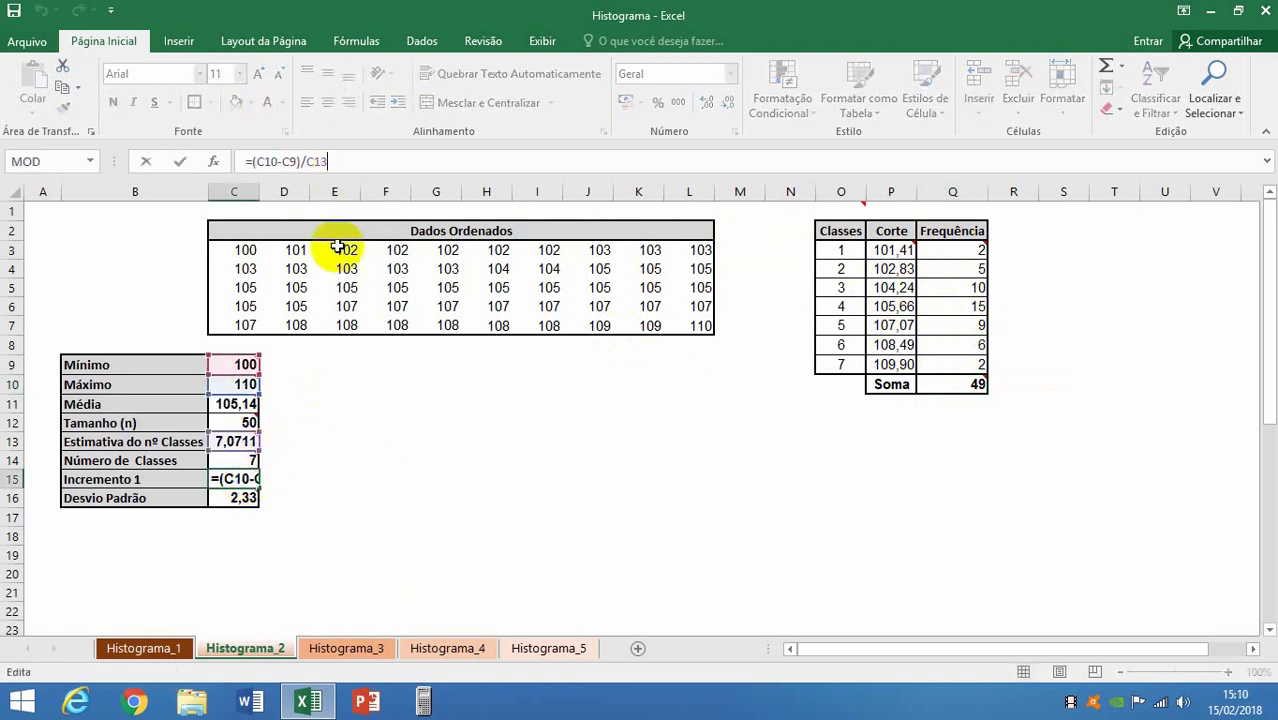
{"action": "mouse_move", "coordinate": [234, 442]}
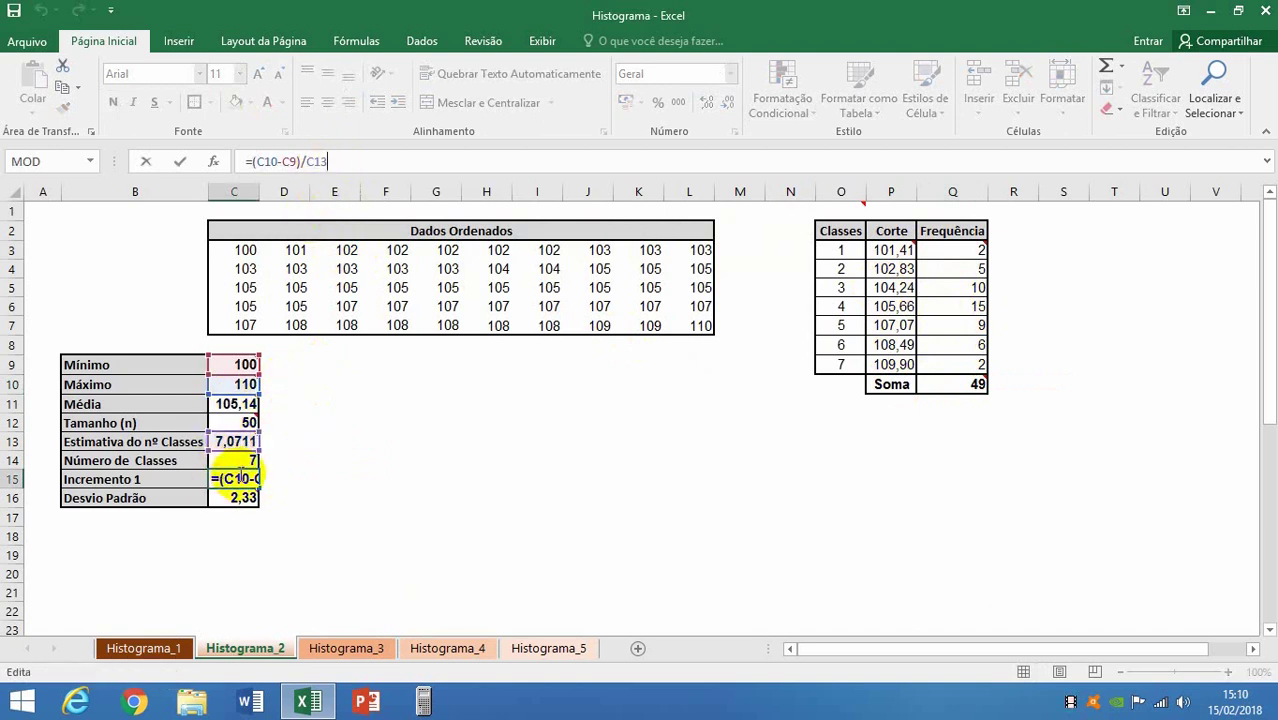
{"action": "left_click", "coordinate": [247, 459]}
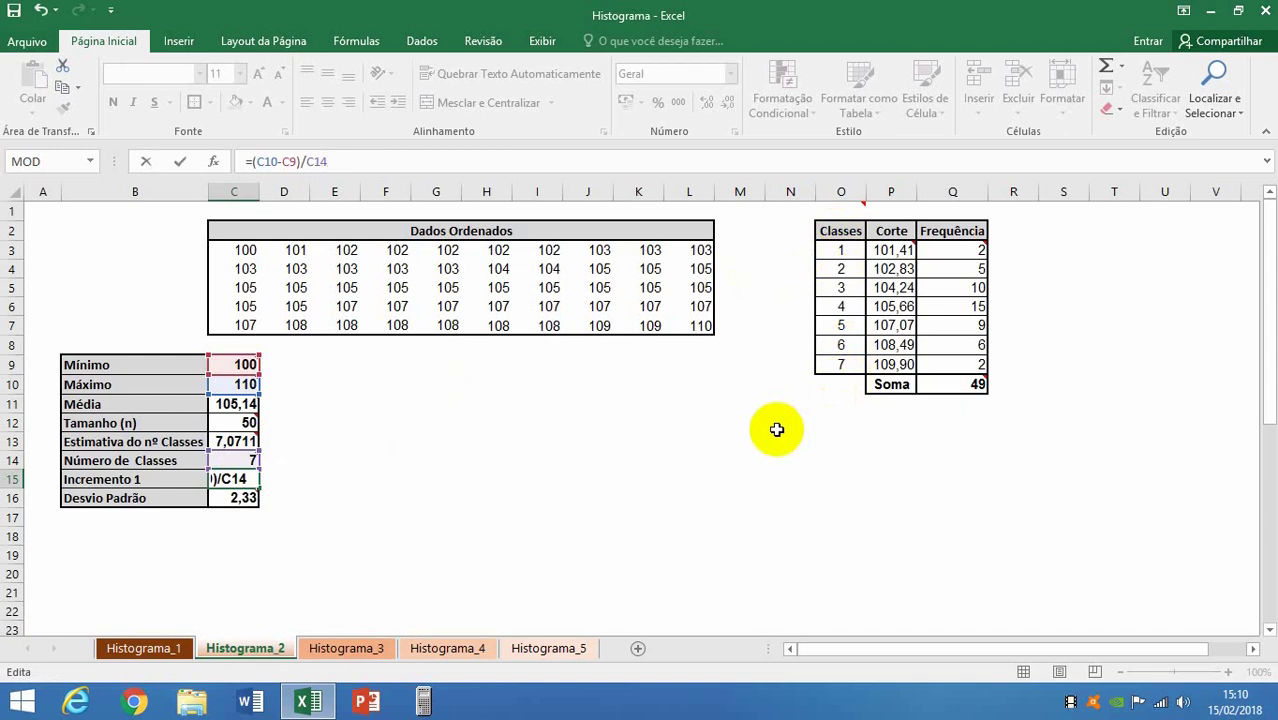
{"action": "key", "text": "Return"}
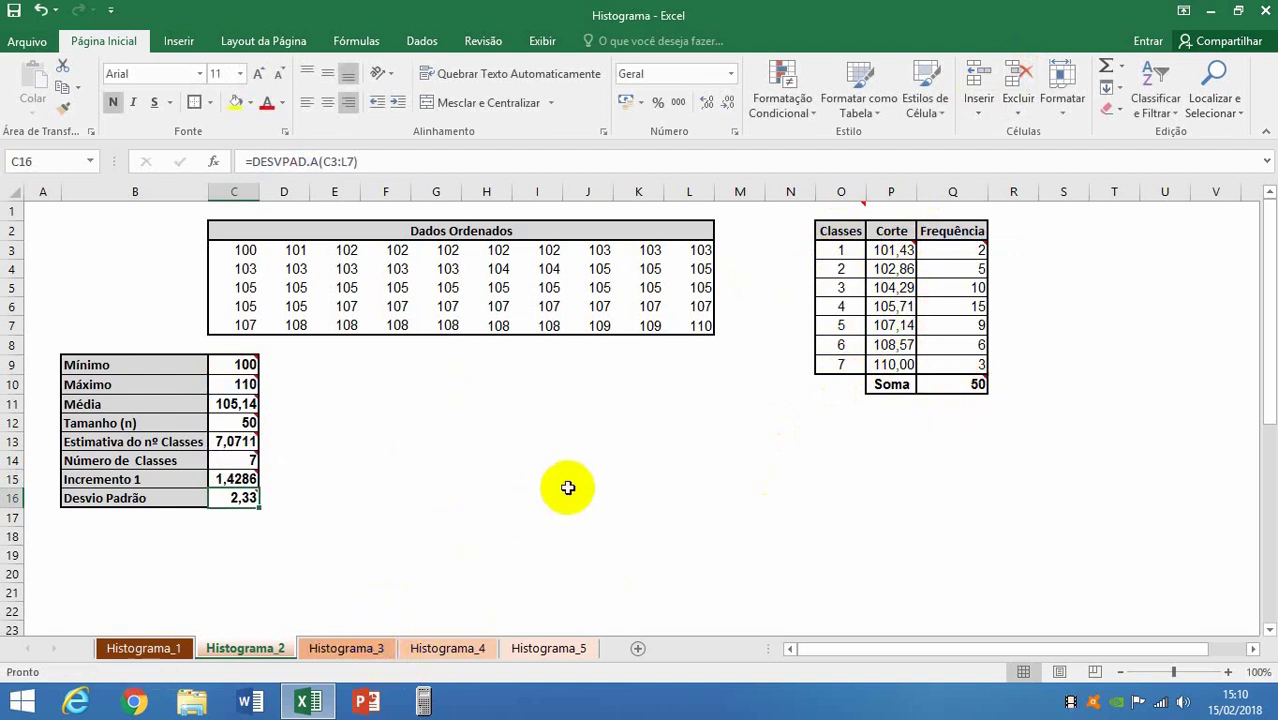
{"action": "left_click", "coordinate": [650, 552]}
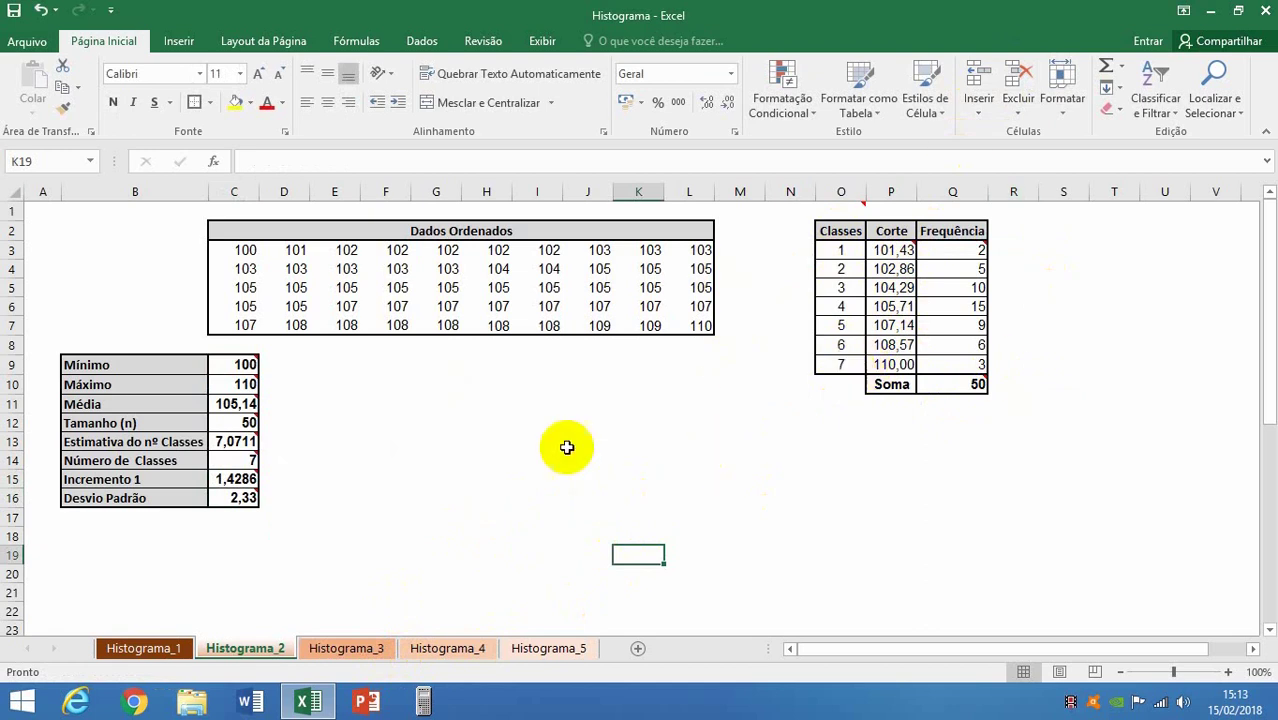
{"action": "left_click", "coordinate": [368, 386]}
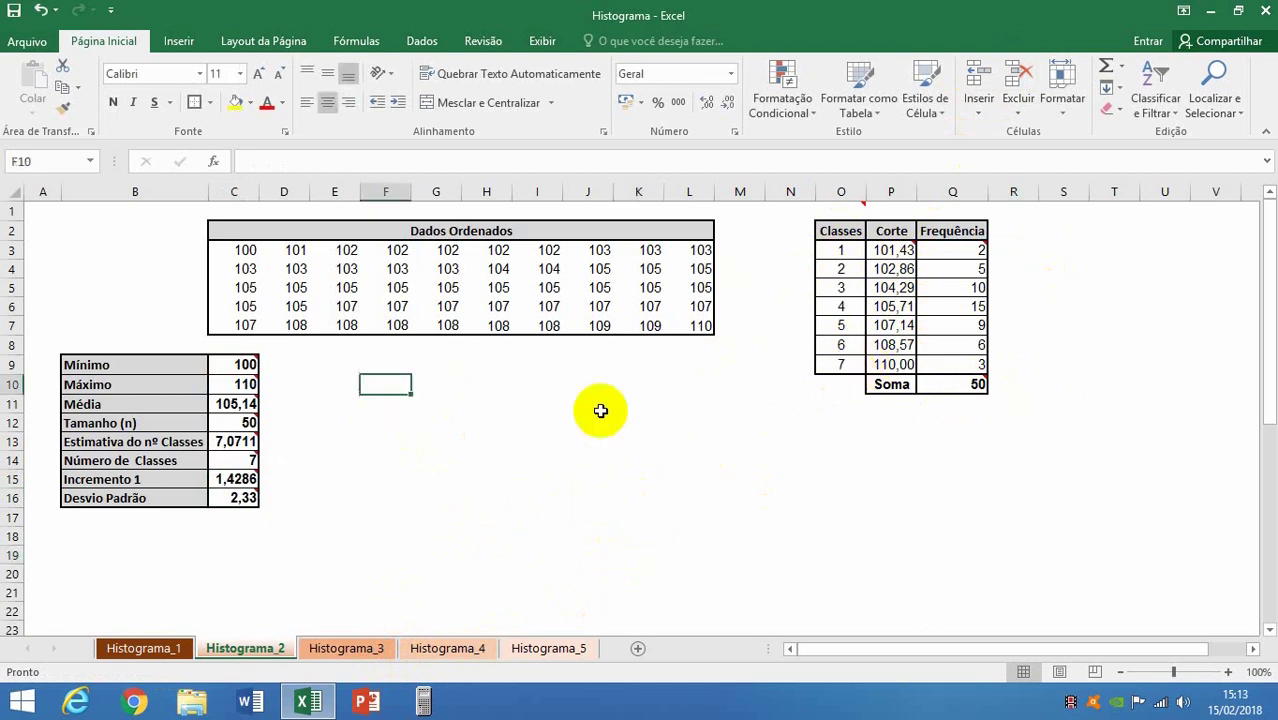
Step: Insert a 2D stacked column chart of the Frequência data in Q2:Q9 and place it below the ordered data table
{"action": "left_click_drag", "start_coordinate": [954, 231], "coordinate": [970, 357]}
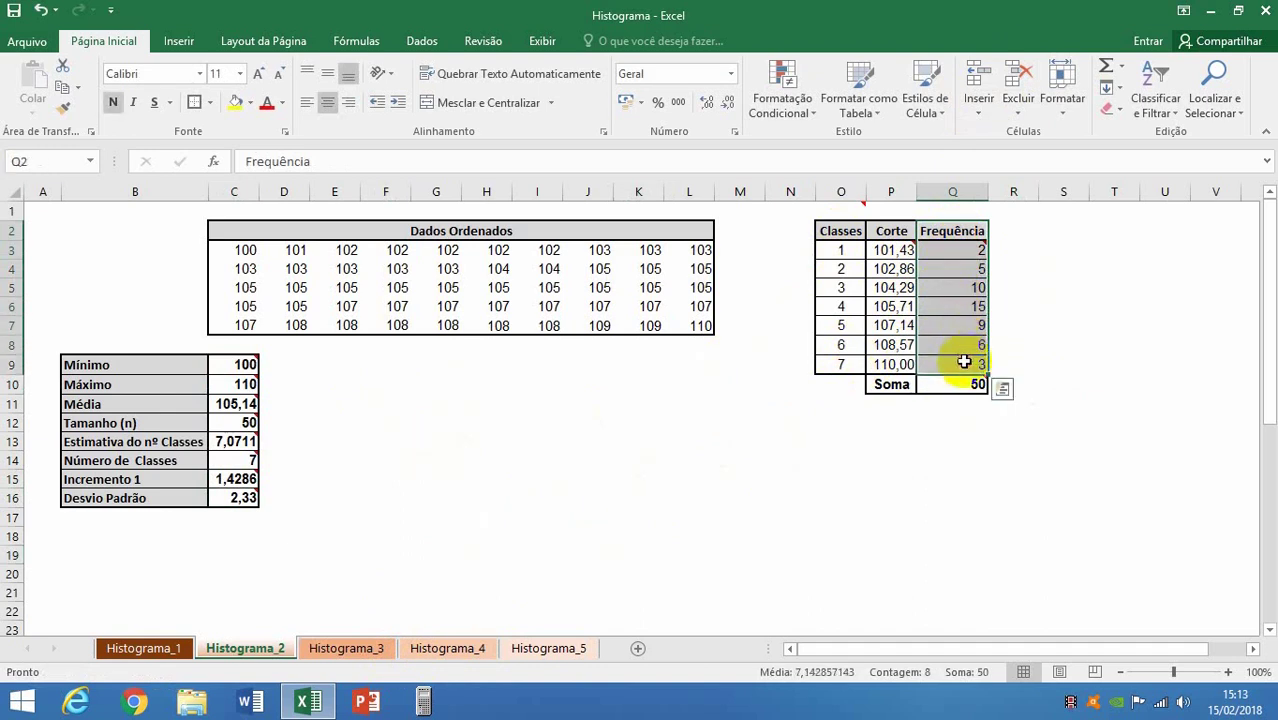
{"action": "left_click", "coordinate": [172, 44]}
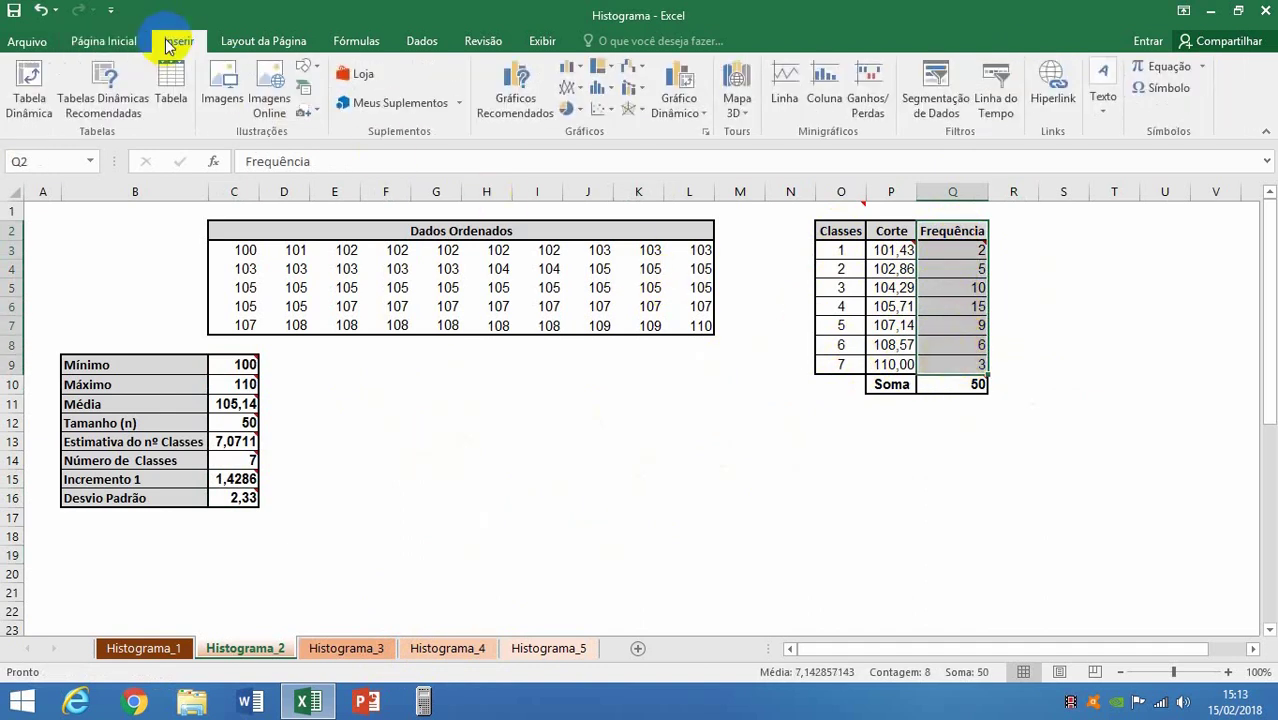
{"action": "left_click", "coordinate": [568, 70]}
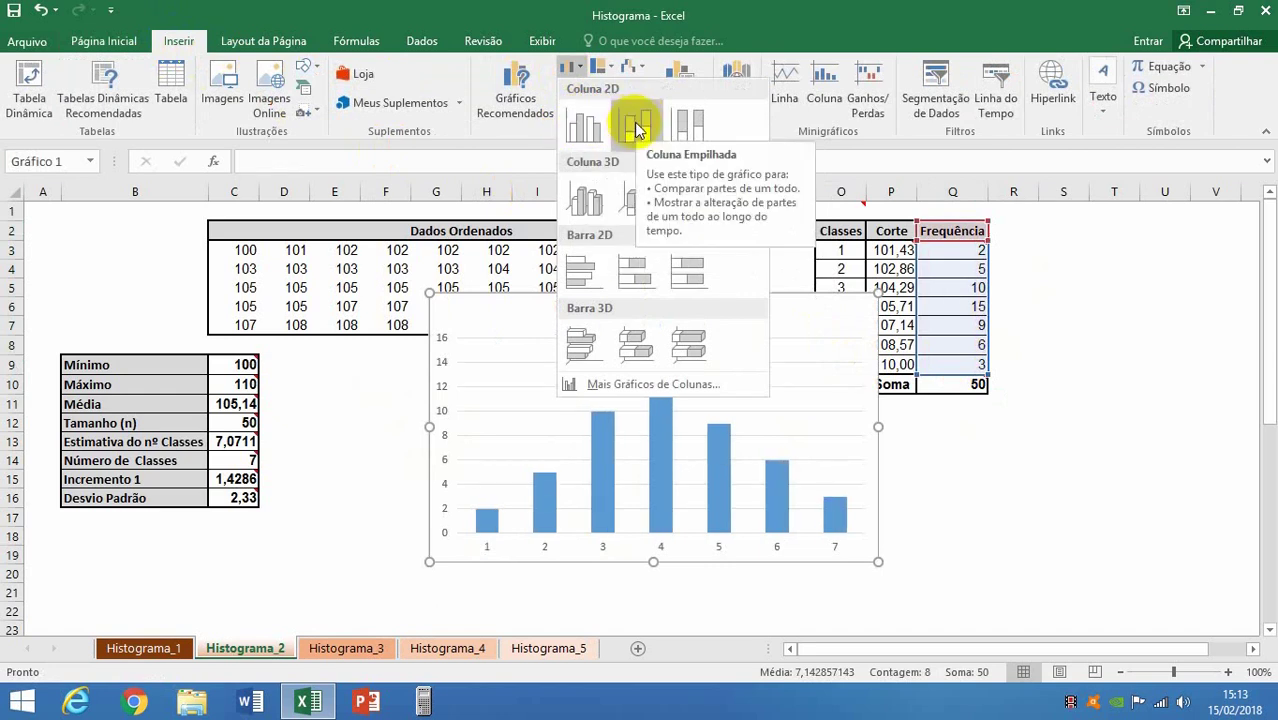
{"action": "left_click", "coordinate": [636, 126]}
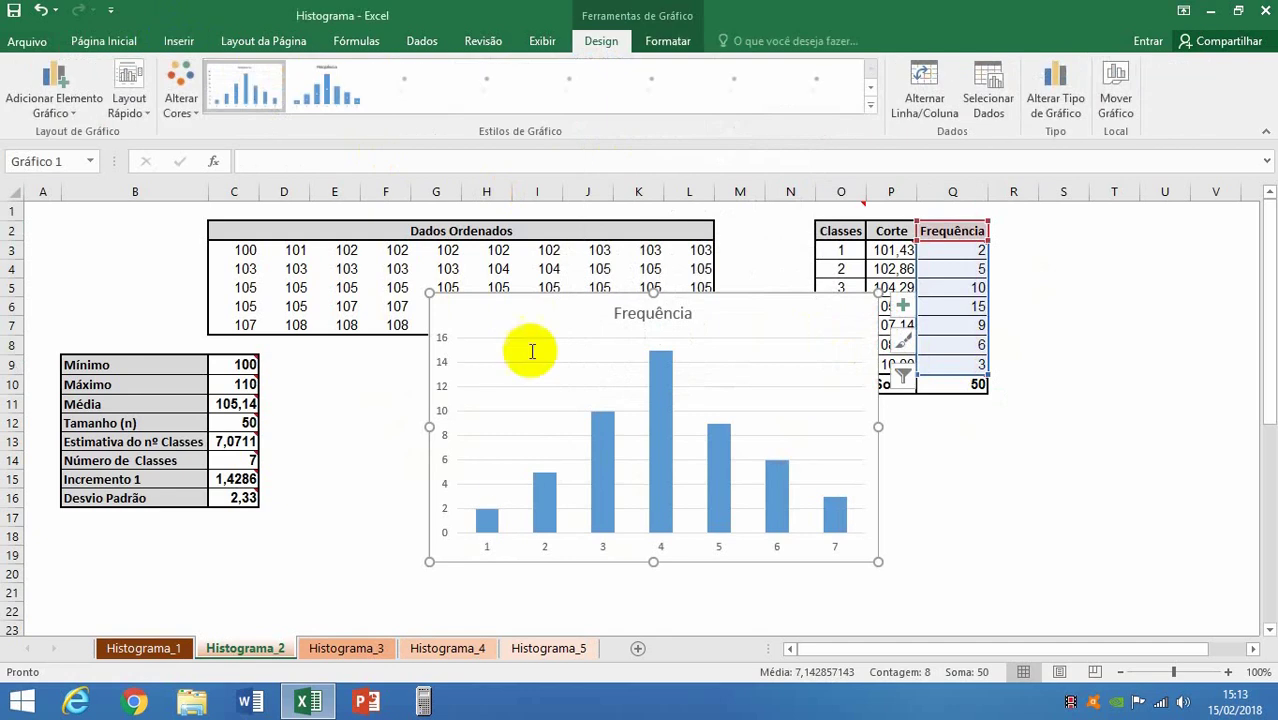
{"action": "left_click_drag", "start_coordinate": [560, 300], "coordinate": [512, 352]}
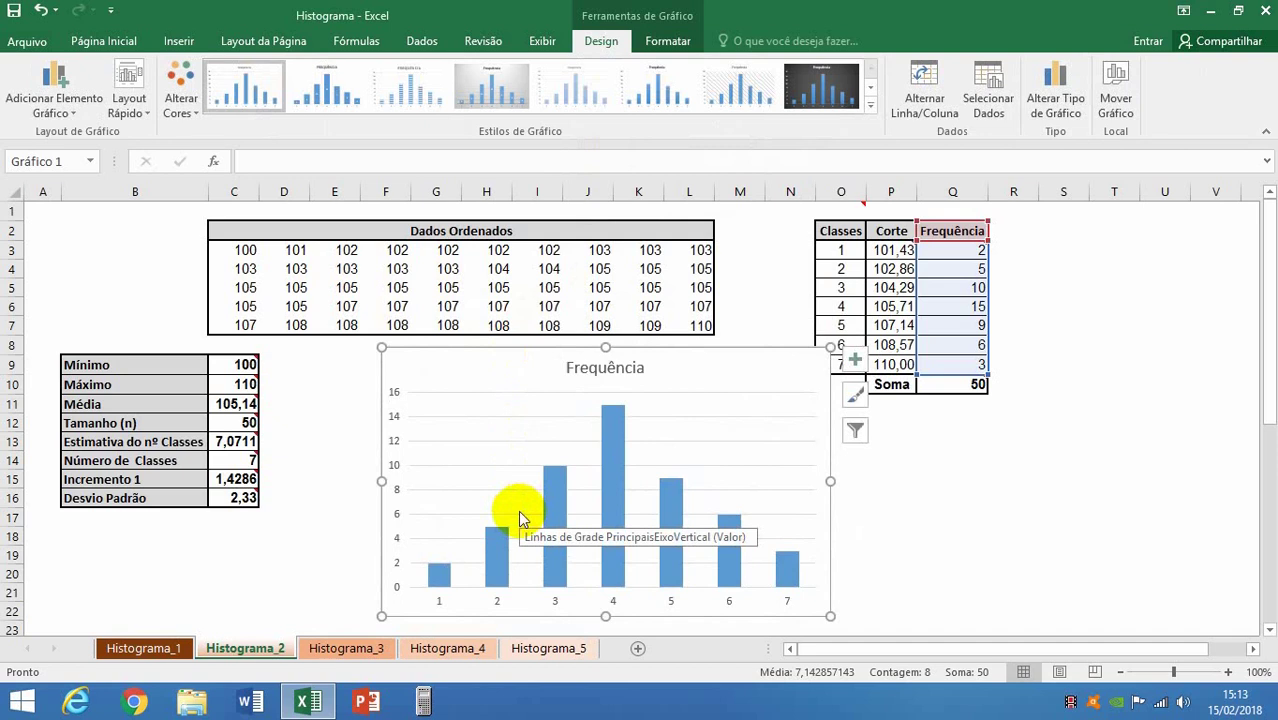
Step: Glance at the Histograma_3 sheet's chart, then delete the Histograma_2 chart's title and move the chart clear of the Classes table
{"action": "left_click", "coordinate": [330, 650]}
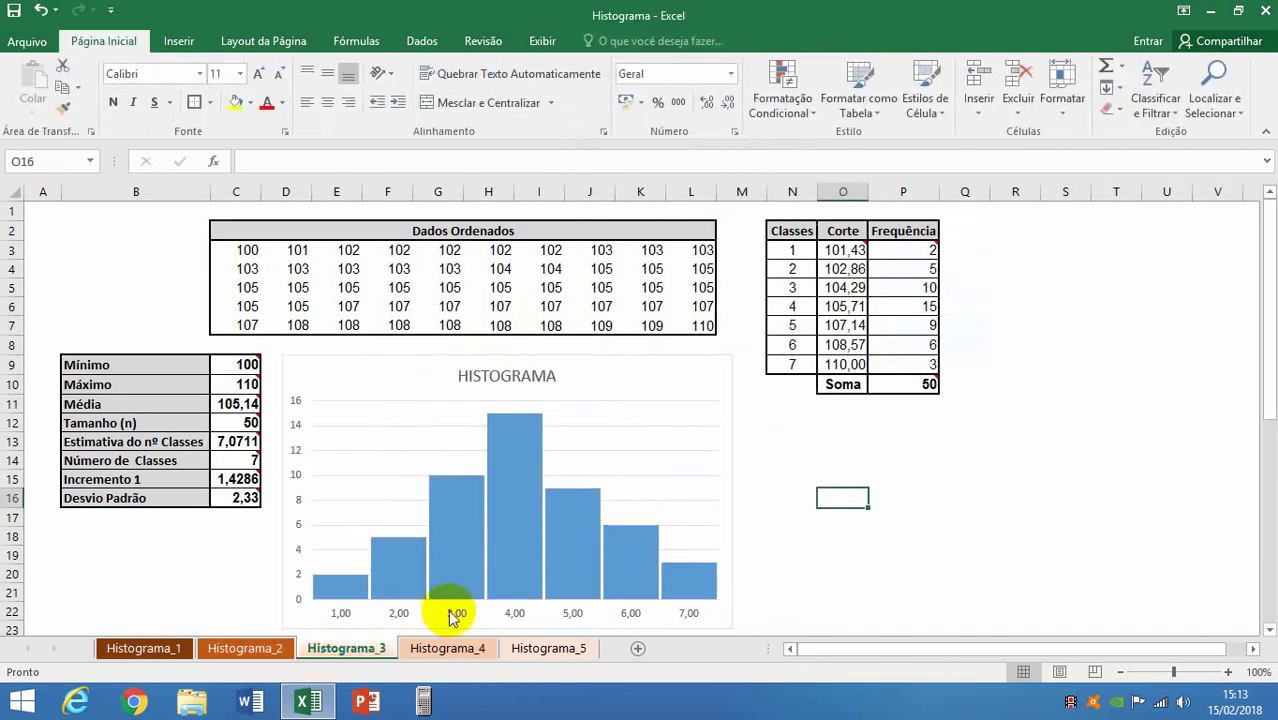
{"action": "left_click", "coordinate": [250, 648]}
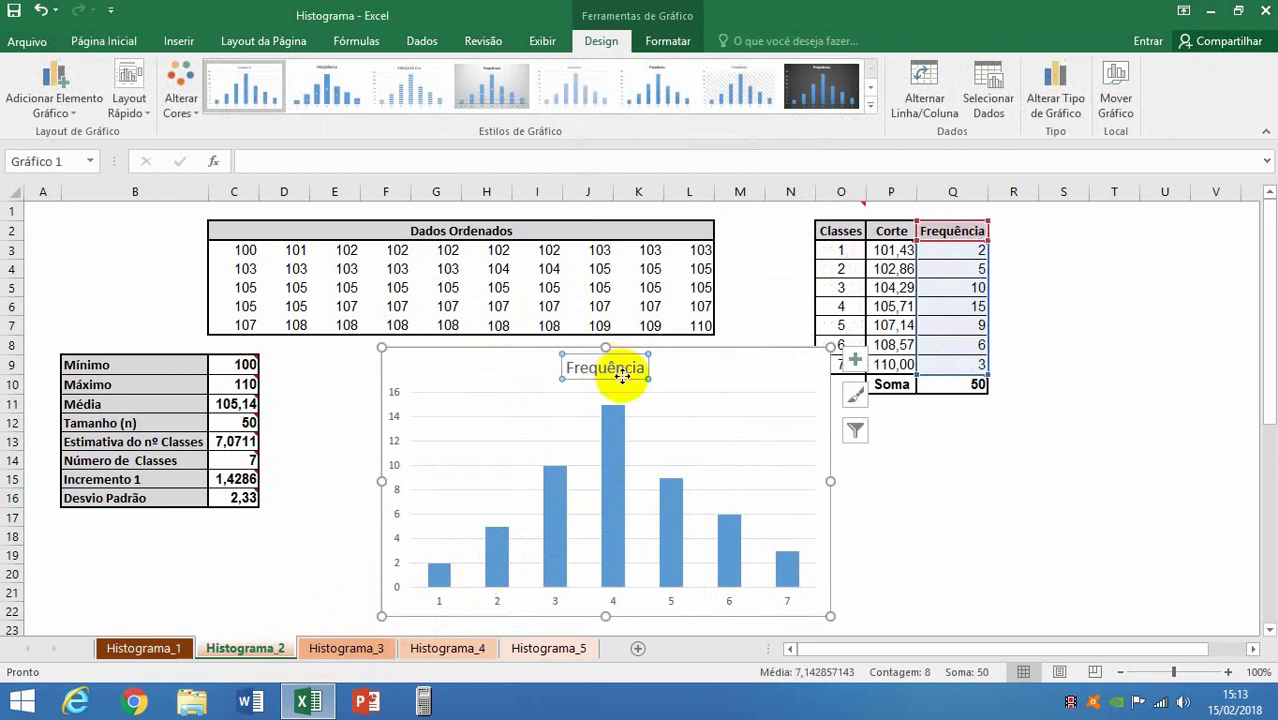
{"action": "left_click_drag", "start_coordinate": [622, 378], "coordinate": [624, 369]}
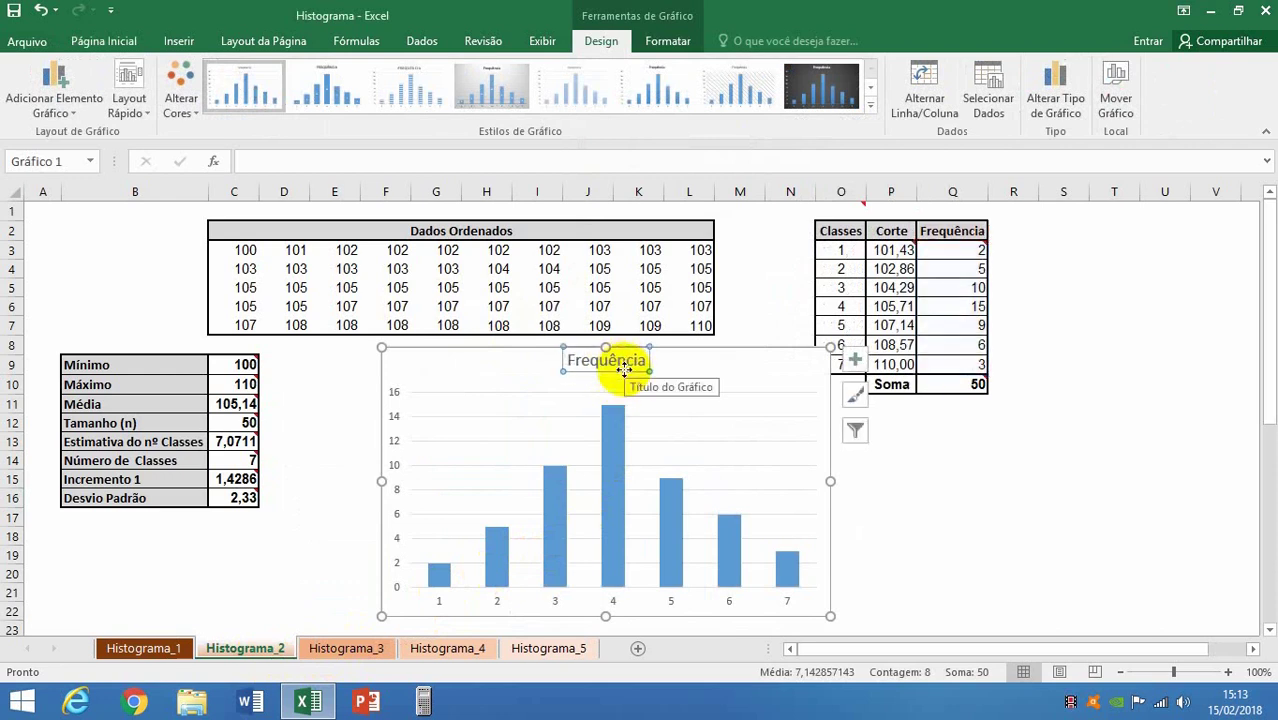
{"action": "key", "text": "Delete"}
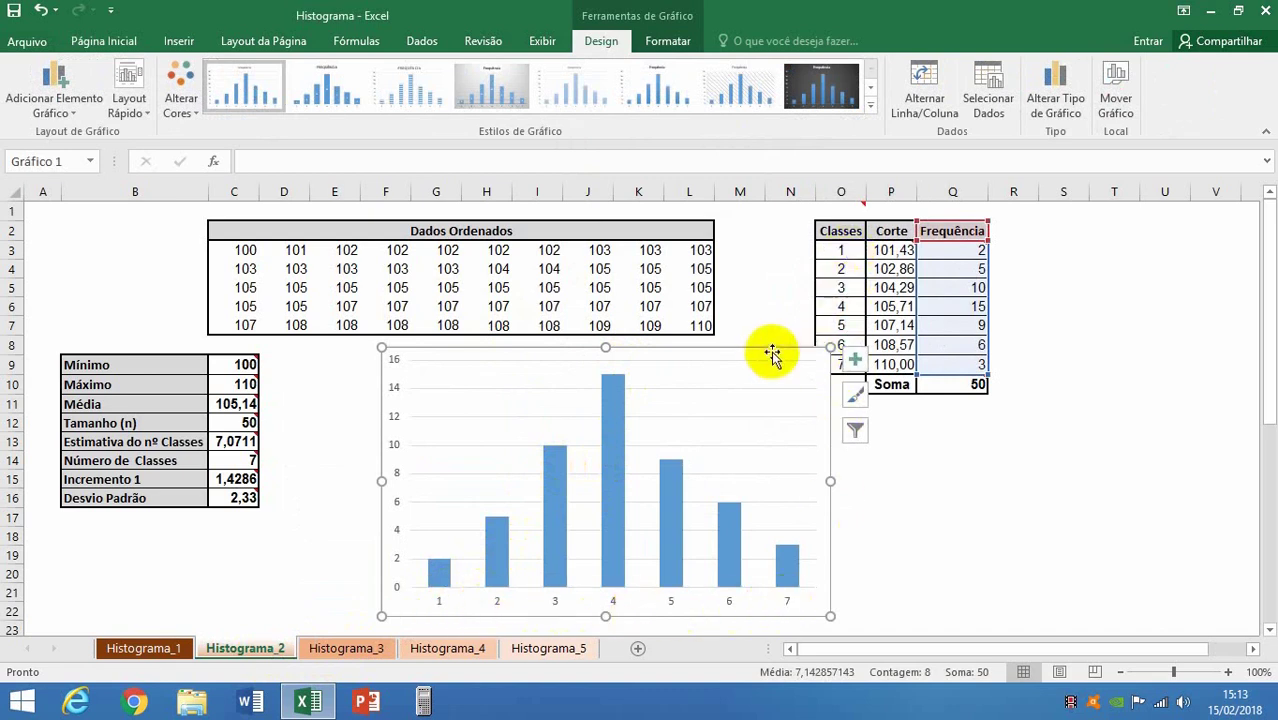
{"action": "left_click_drag", "start_coordinate": [753, 353], "coordinate": [690, 348]}
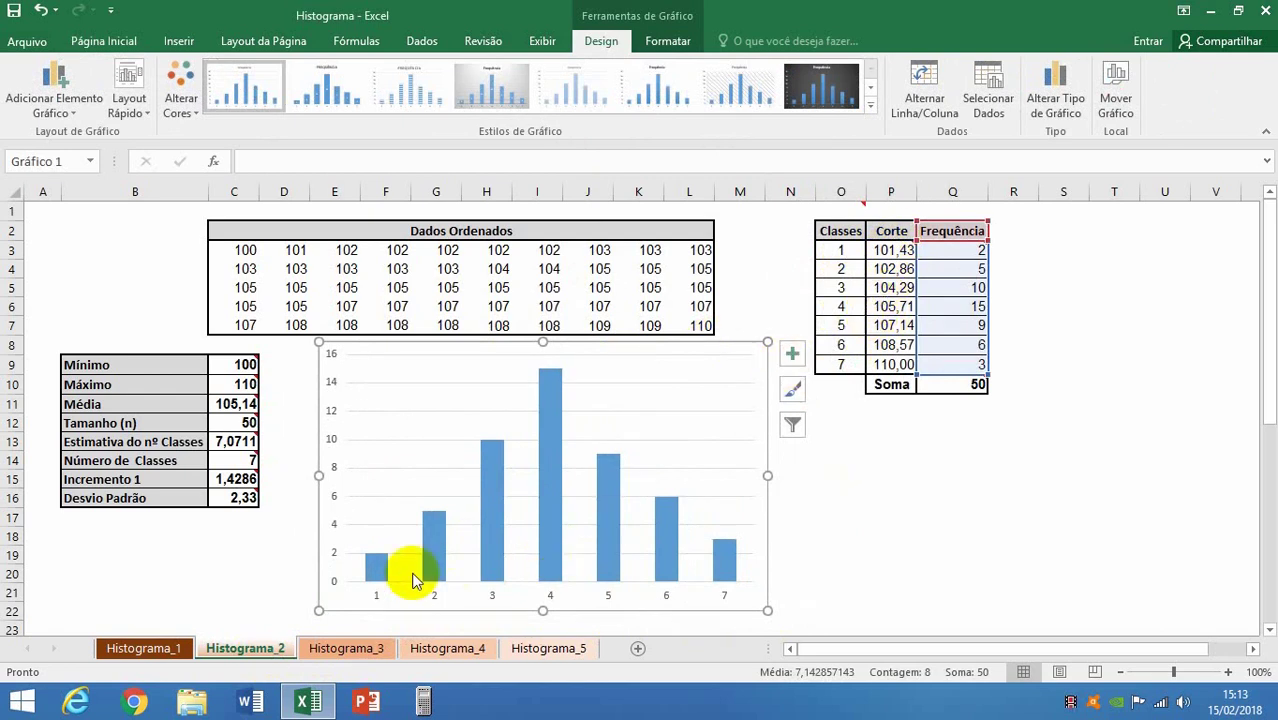
Step: Set the Histograma_2 chart's horizontal axis labels to the Corte values in P3:P9
{"action": "left_click", "coordinate": [378, 598]}
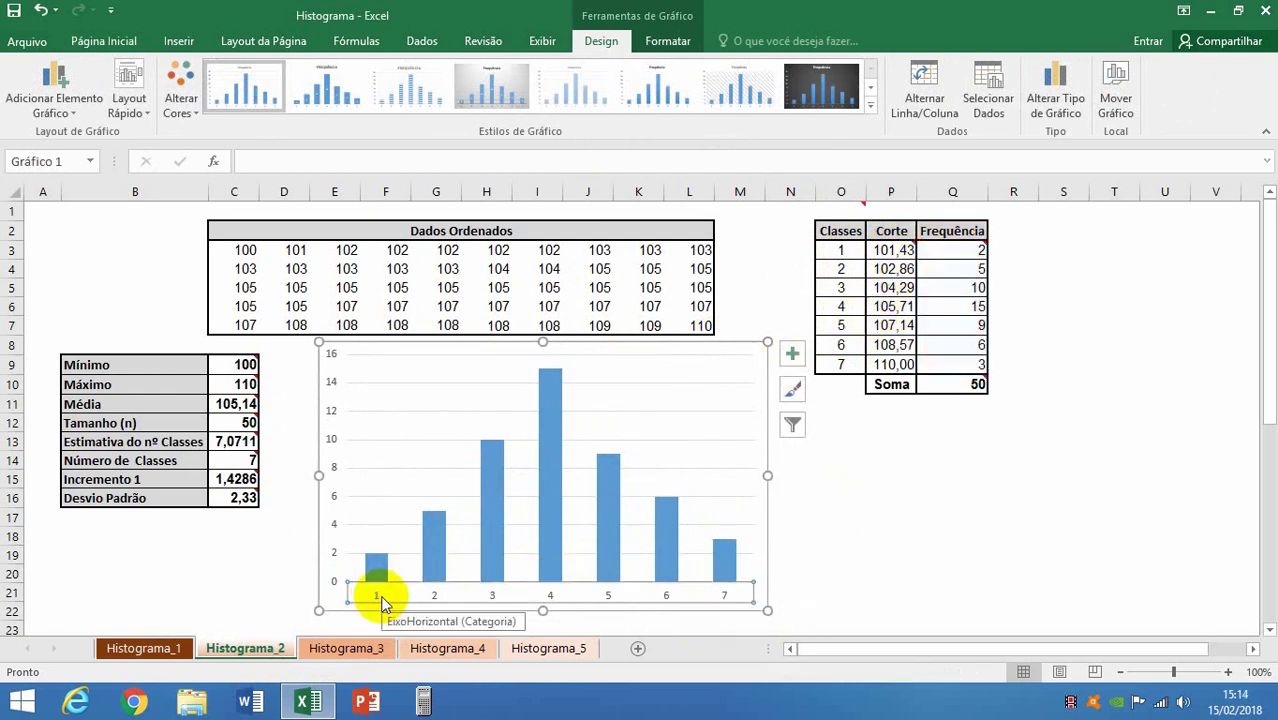
{"action": "right_click", "coordinate": [381, 600]}
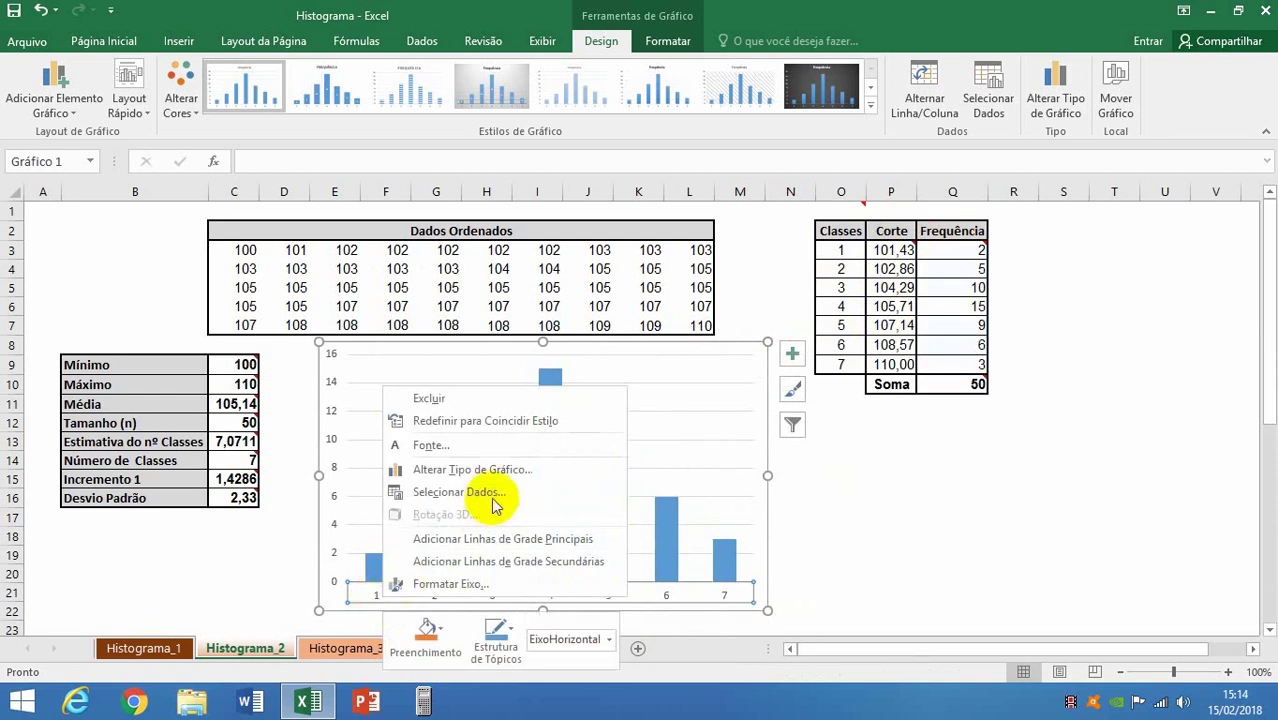
{"action": "left_click", "coordinate": [491, 491]}
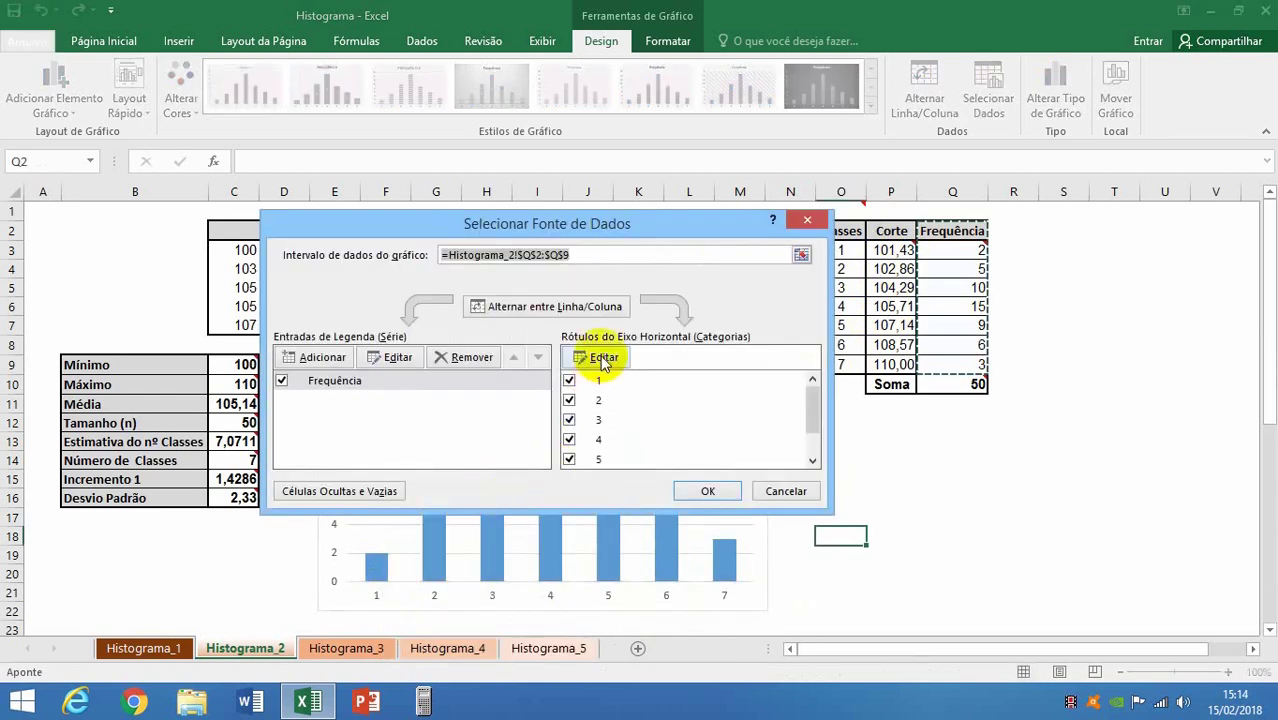
{"action": "left_click_drag", "start_coordinate": [630, 223], "coordinate": [570, 230]}
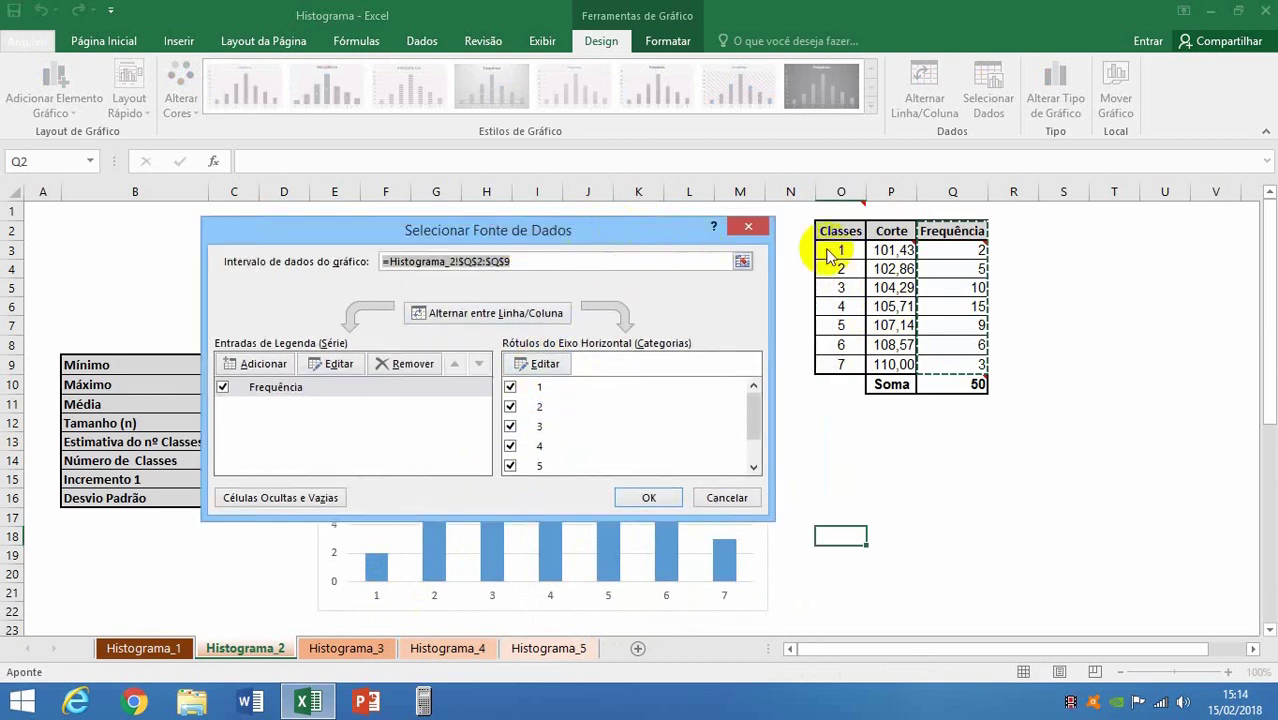
{"action": "left_click", "coordinate": [540, 362]}
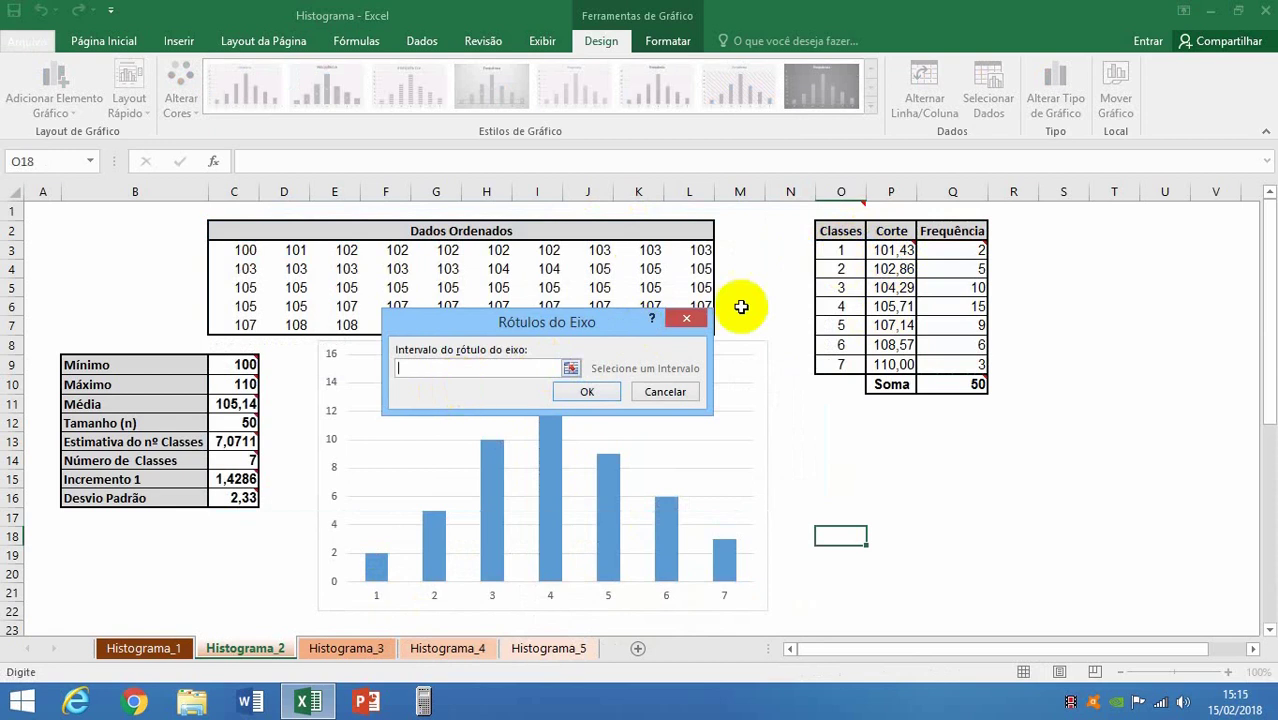
{"action": "left_click_drag", "start_coordinate": [884, 250], "coordinate": [887, 364]}
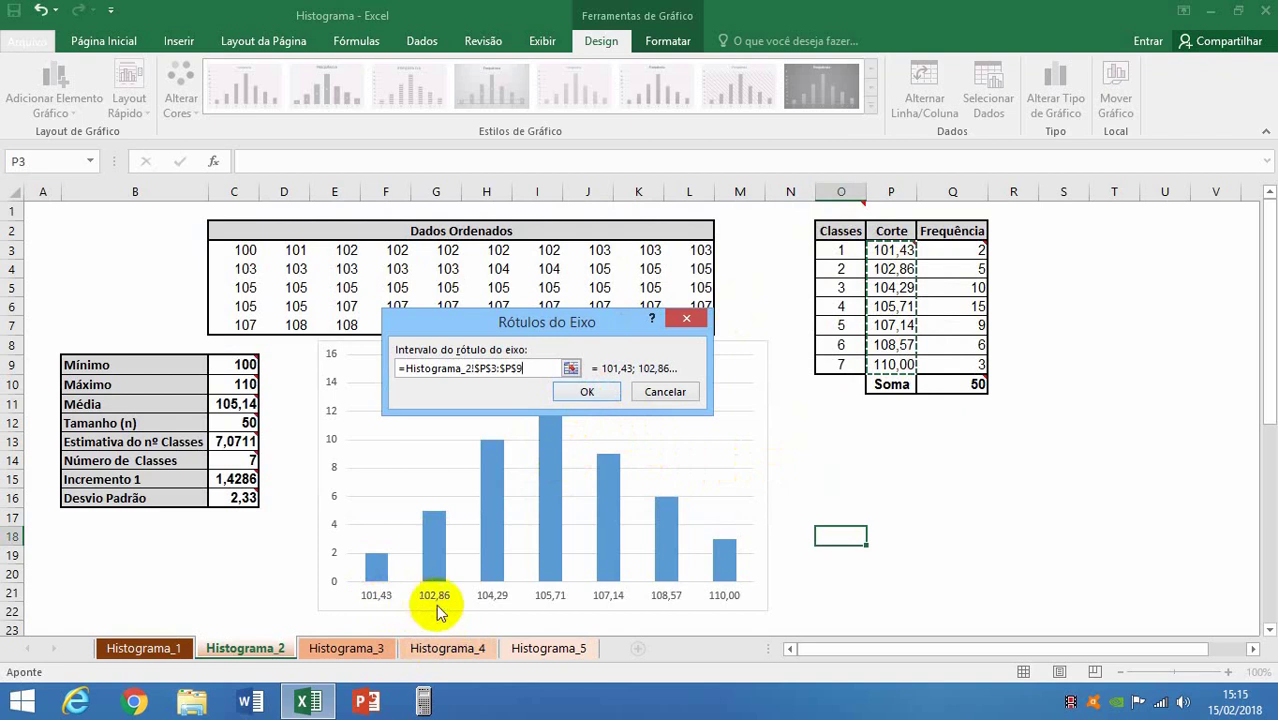
{"action": "left_click", "coordinate": [589, 392]}
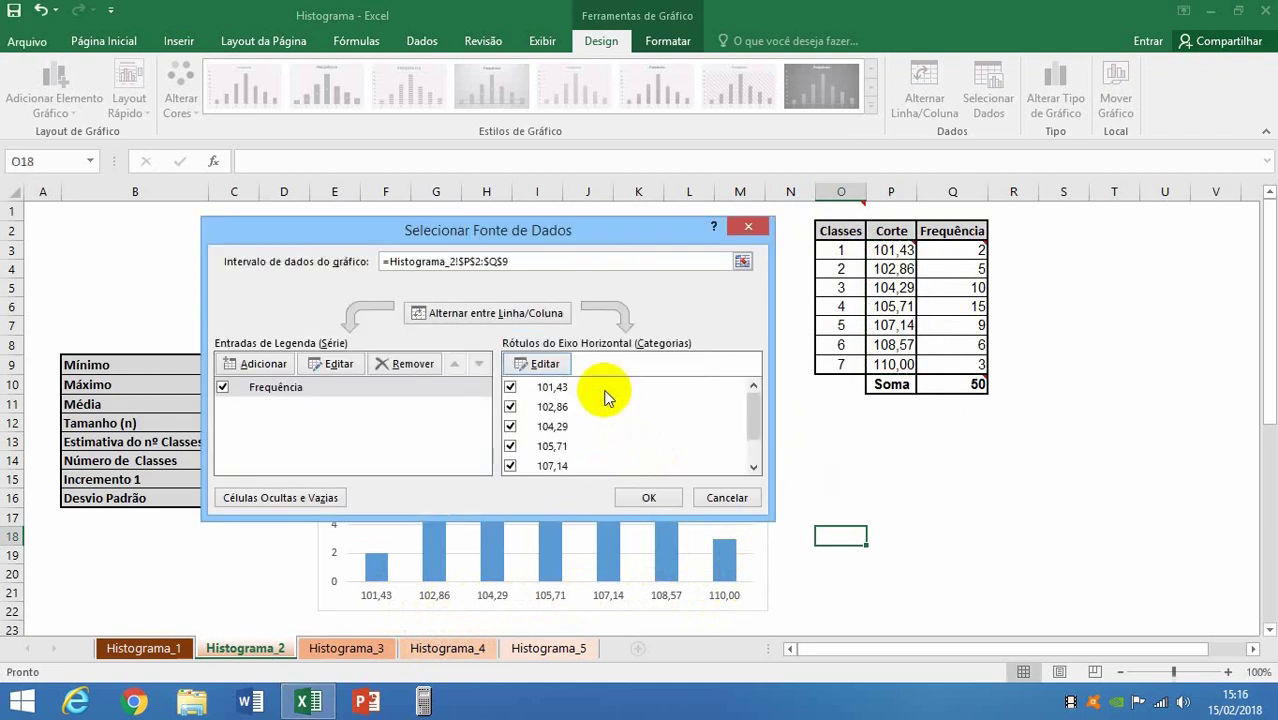
{"action": "left_click", "coordinate": [649, 497]}
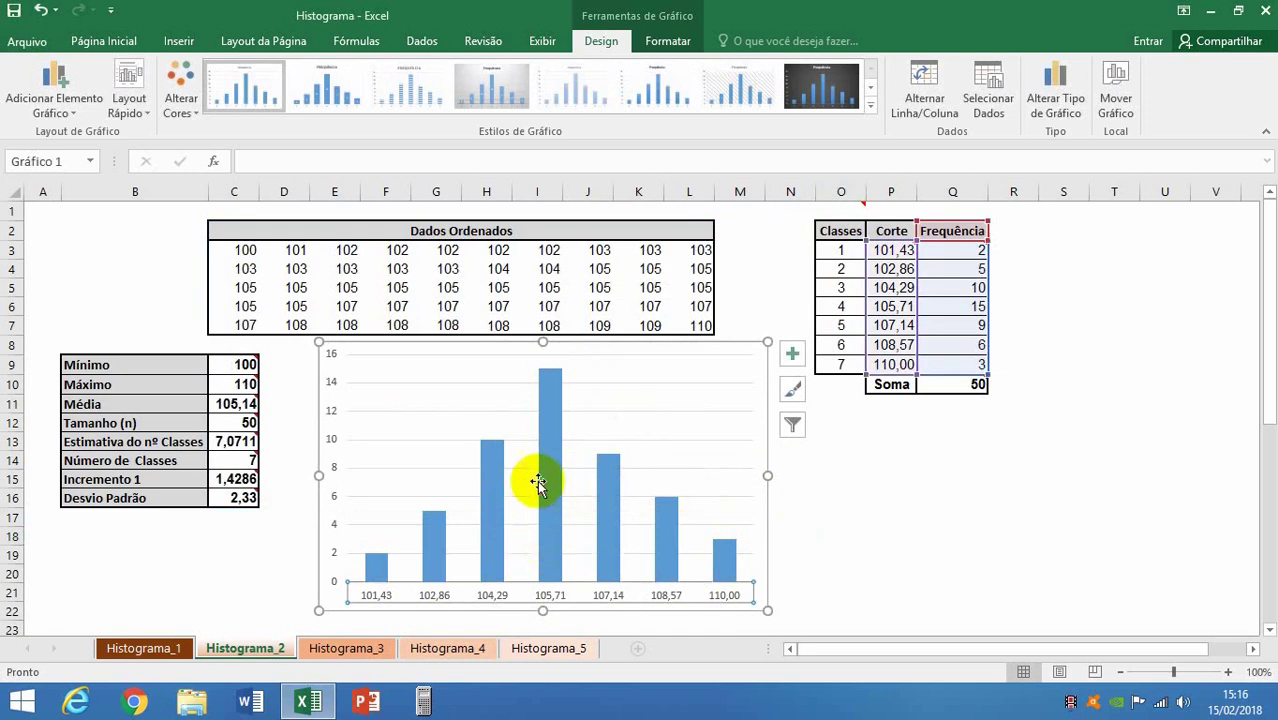
Step: Open the formatting options for the chart's Frequência series and set its gap width to 0%
{"action": "left_click", "coordinate": [552, 436]}
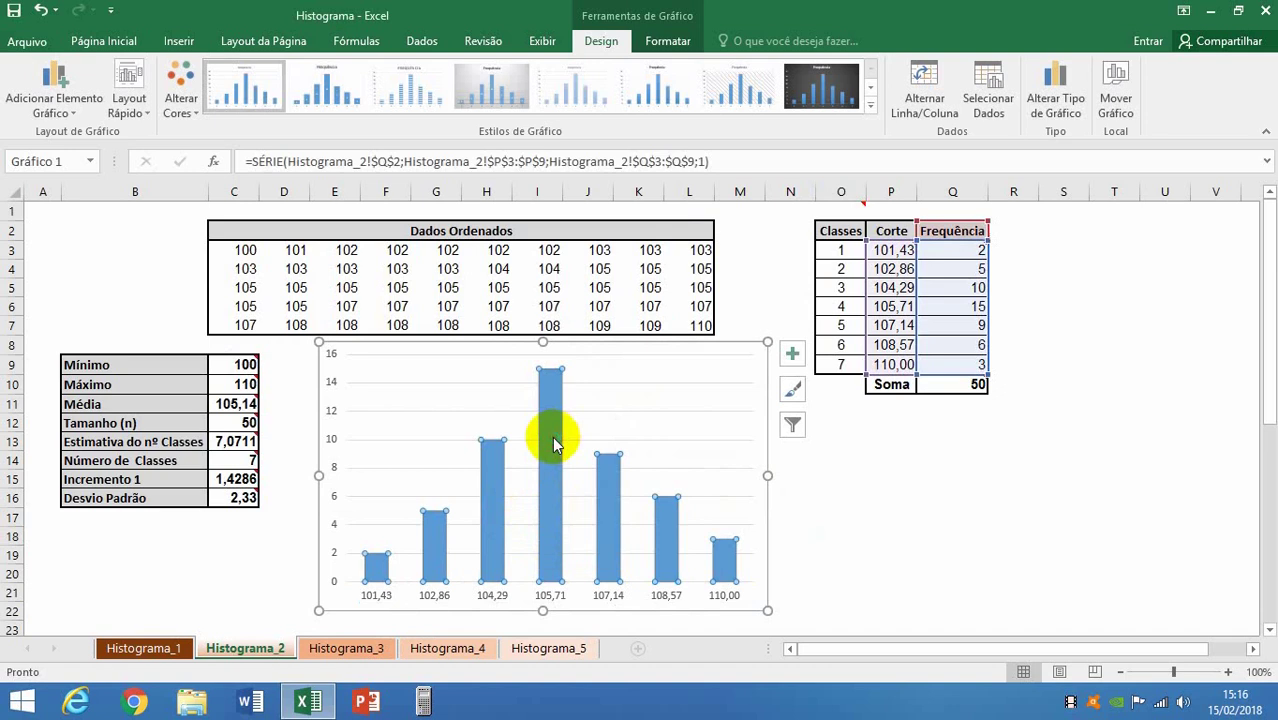
{"action": "right_click", "coordinate": [556, 444]}
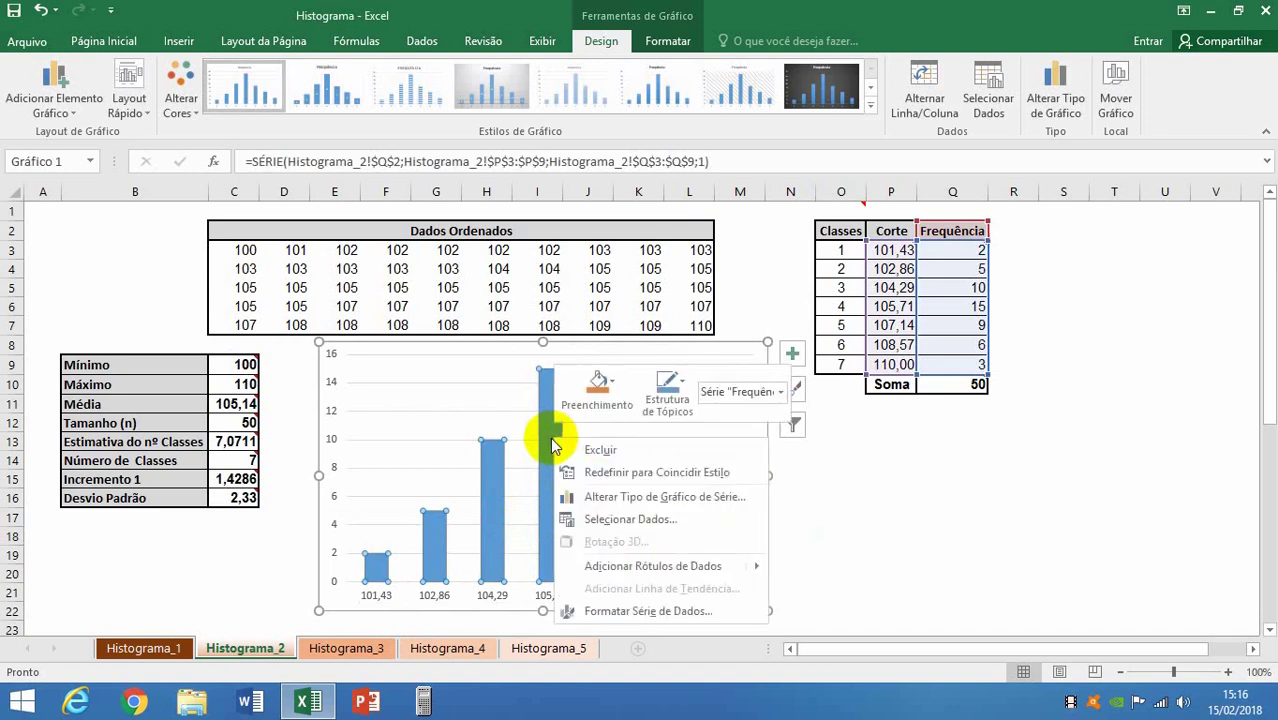
{"action": "left_click", "coordinate": [628, 614]}
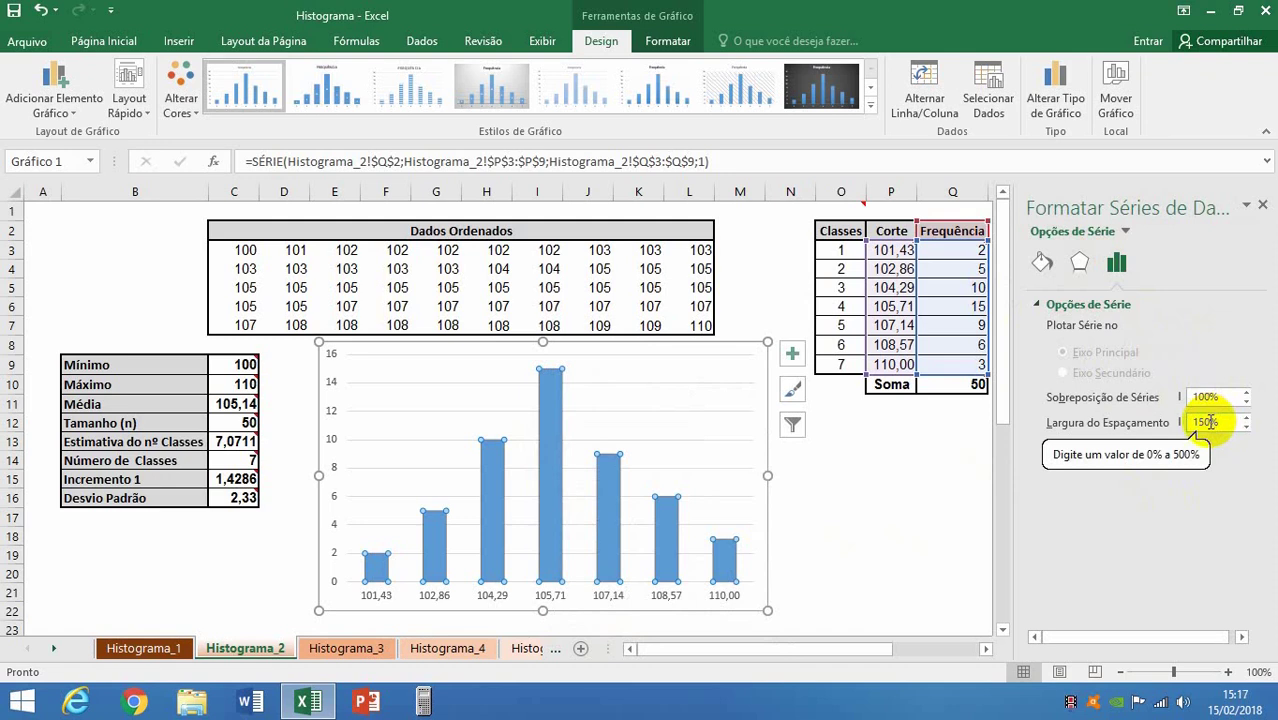
{"action": "left_click_drag", "start_coordinate": [1210, 422], "coordinate": [1195, 420]}
{"action": "type", "text": "0"}
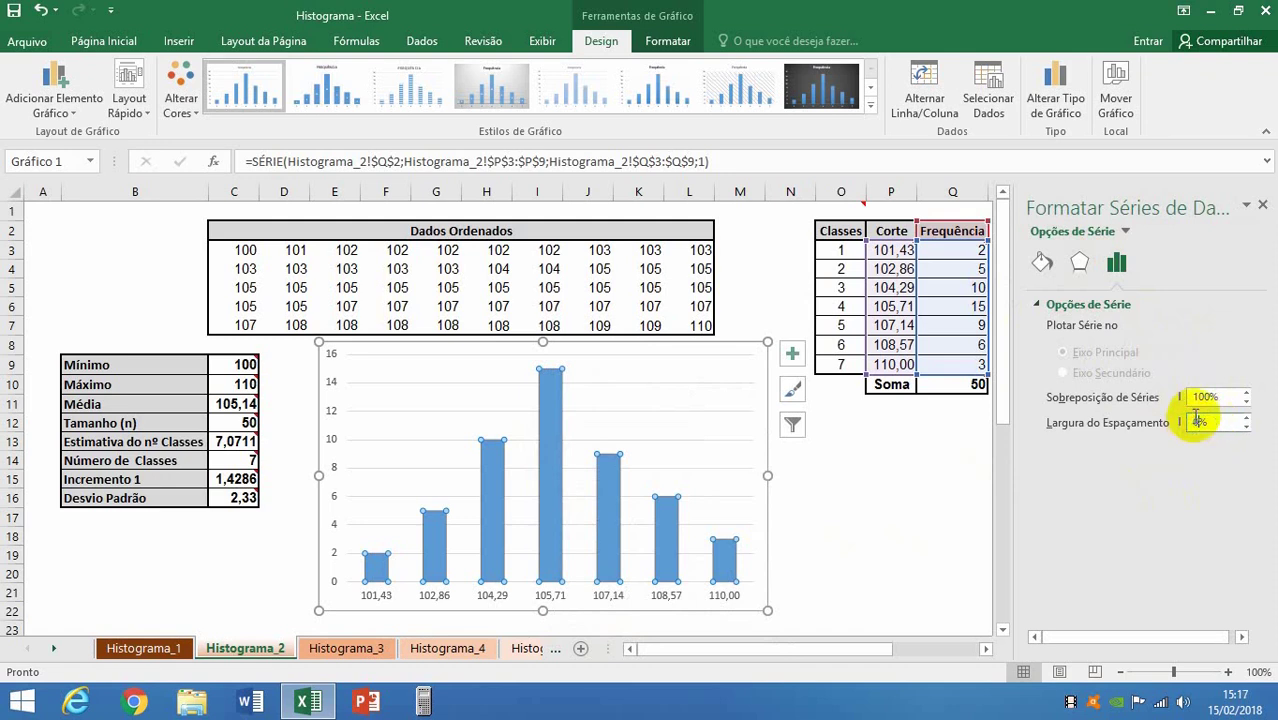
{"action": "key", "text": "Return"}
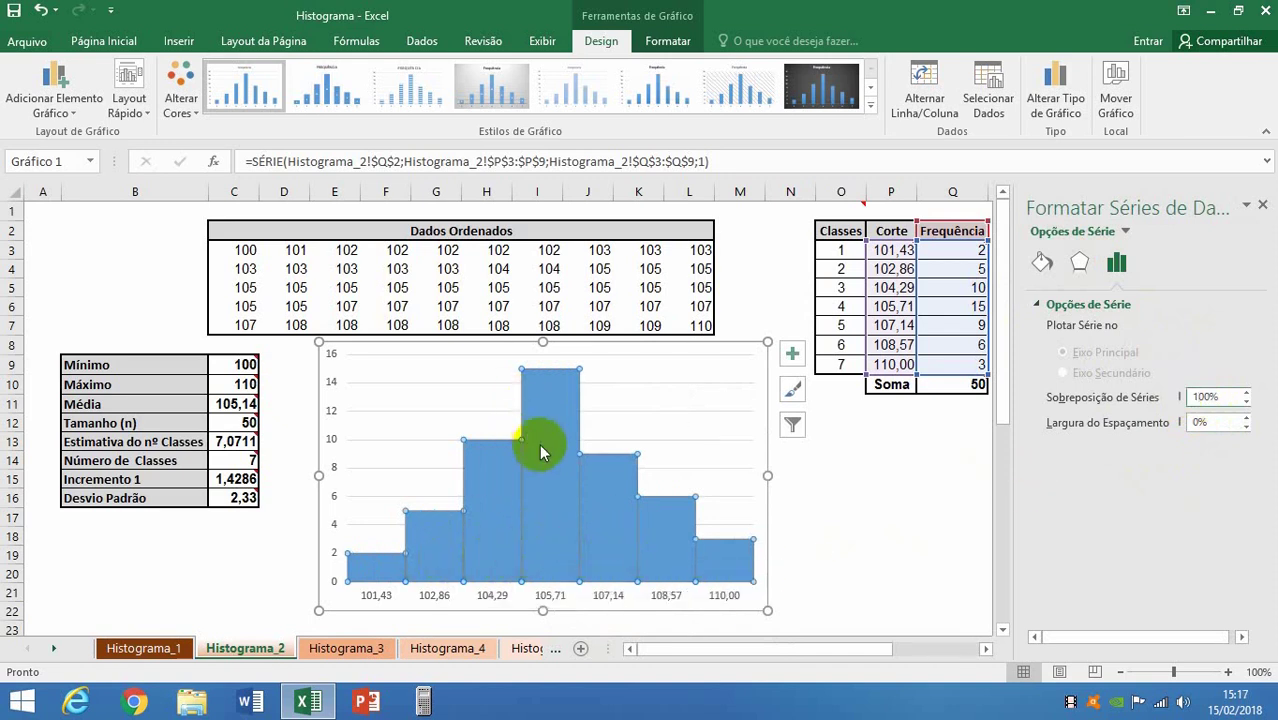
Step: Set the gap width of the Frequência columns to 10%
{"action": "double_click", "coordinate": [1197, 422]}
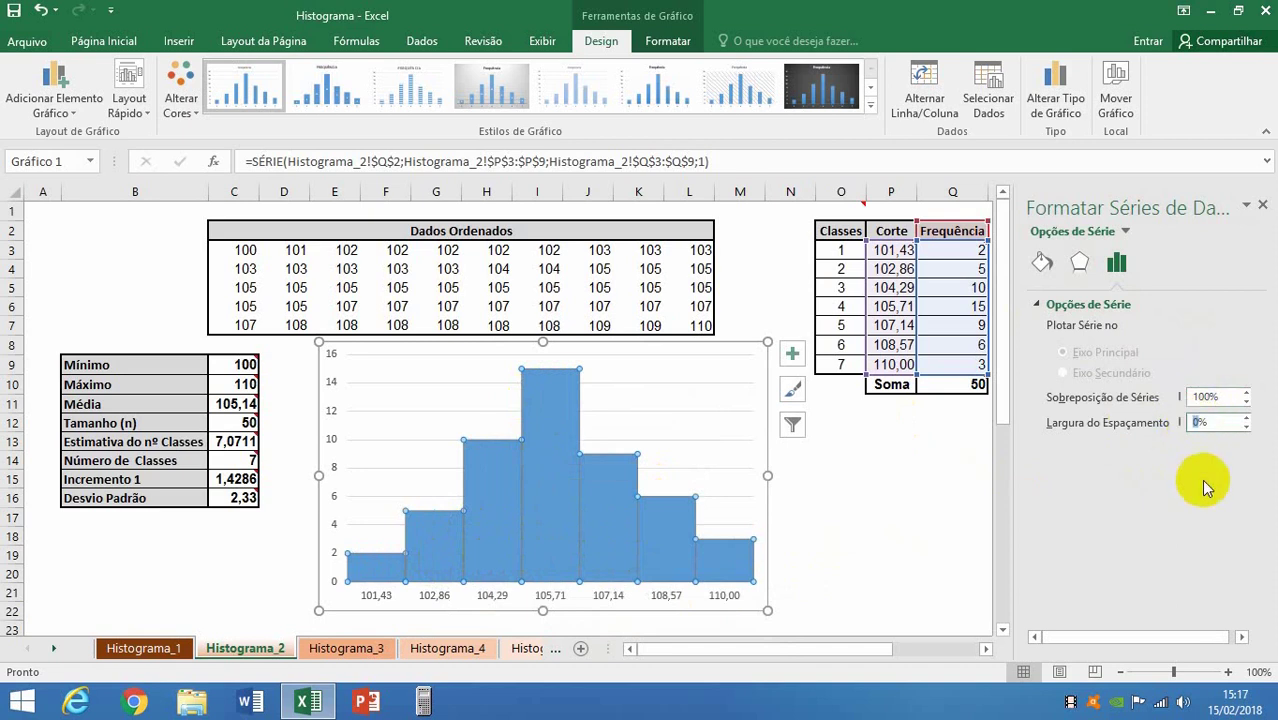
{"action": "type", "text": "10"}
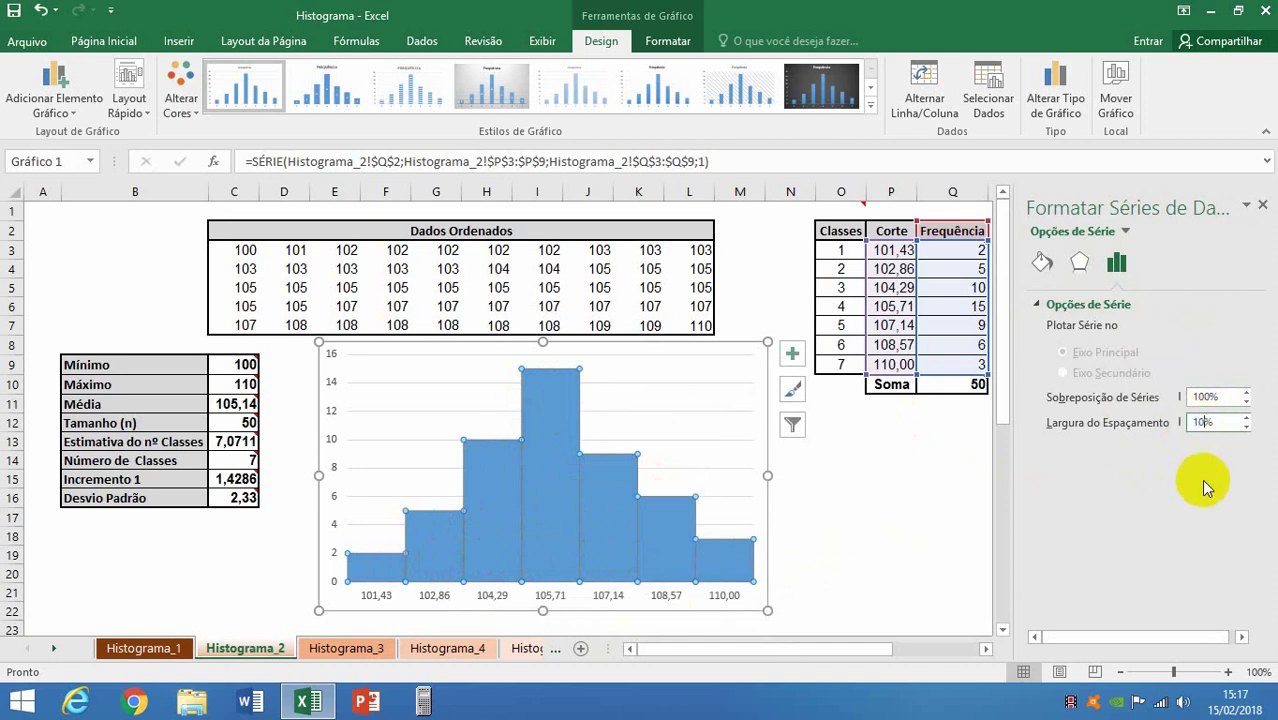
{"action": "left_click", "coordinate": [1202, 398]}
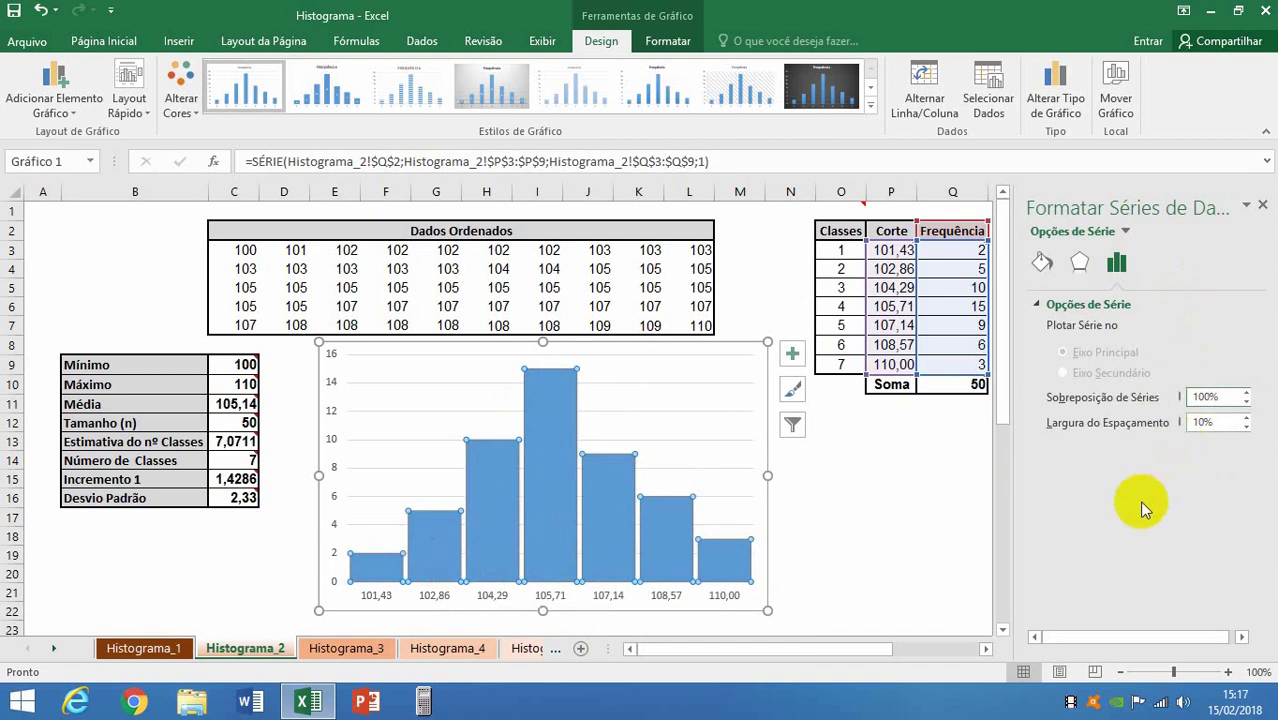
Step: Compare the column spacing with the Histograma_3 chart, then set the Histograma_2 chart's gap width to 5%
{"action": "left_click", "coordinate": [366, 652]}
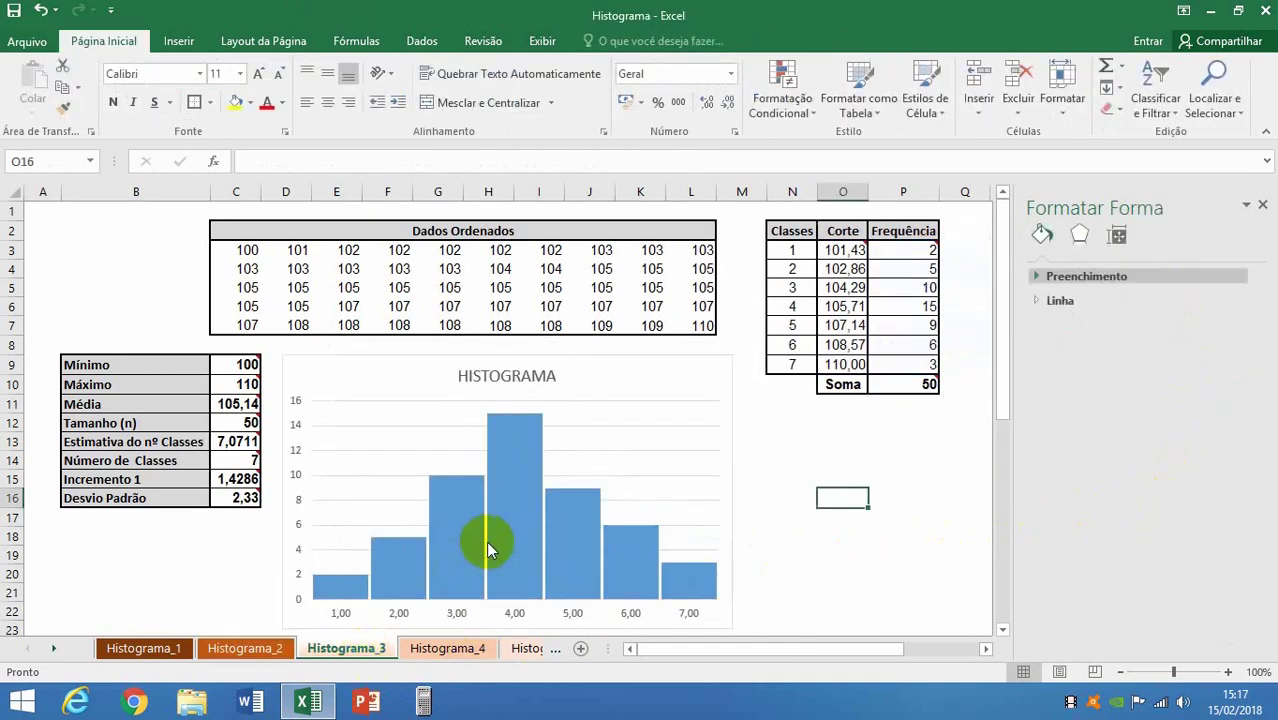
{"action": "mouse_move", "coordinate": [488, 548]}
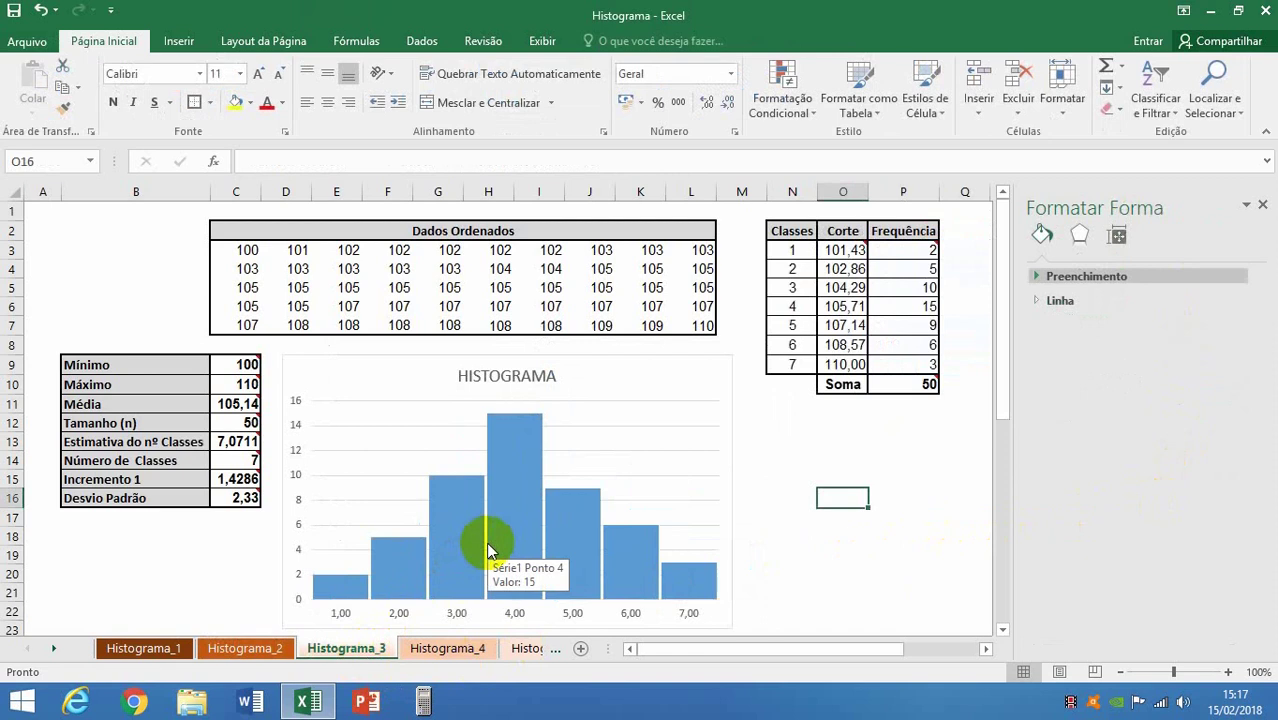
{"action": "left_click", "coordinate": [275, 650]}
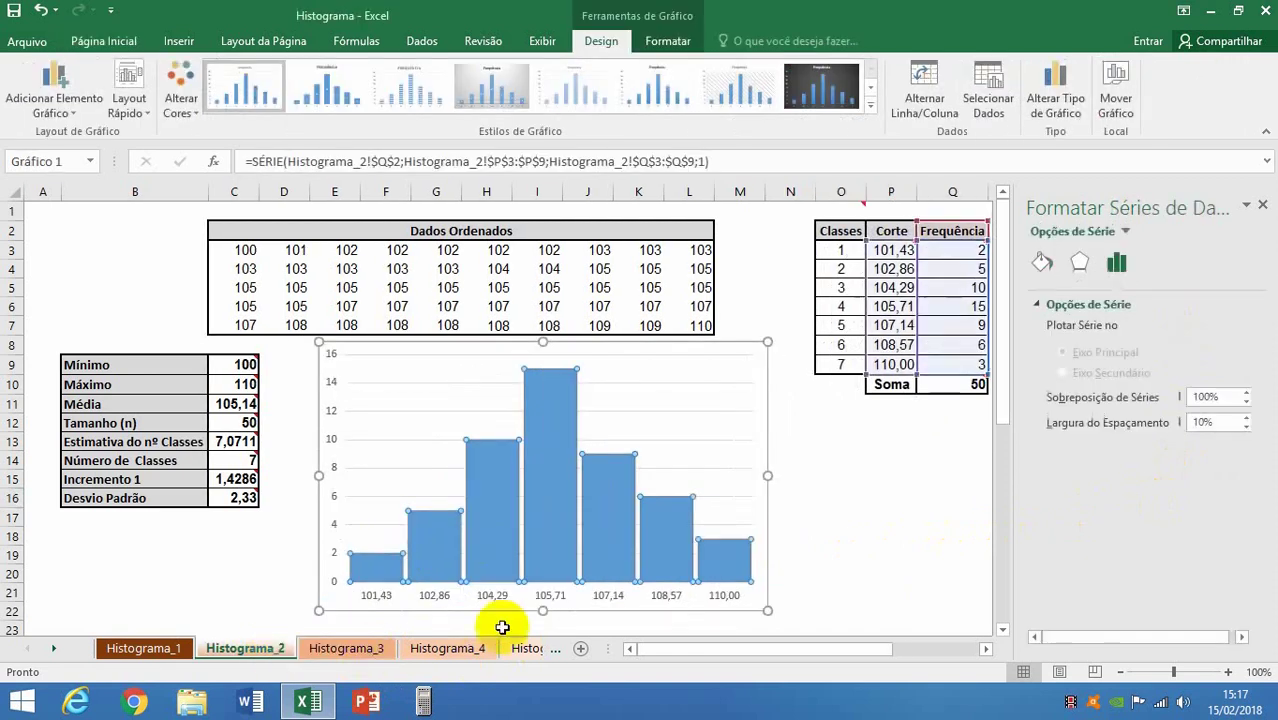
{"action": "double_click", "coordinate": [1203, 421]}
{"action": "type", "text": "5"}
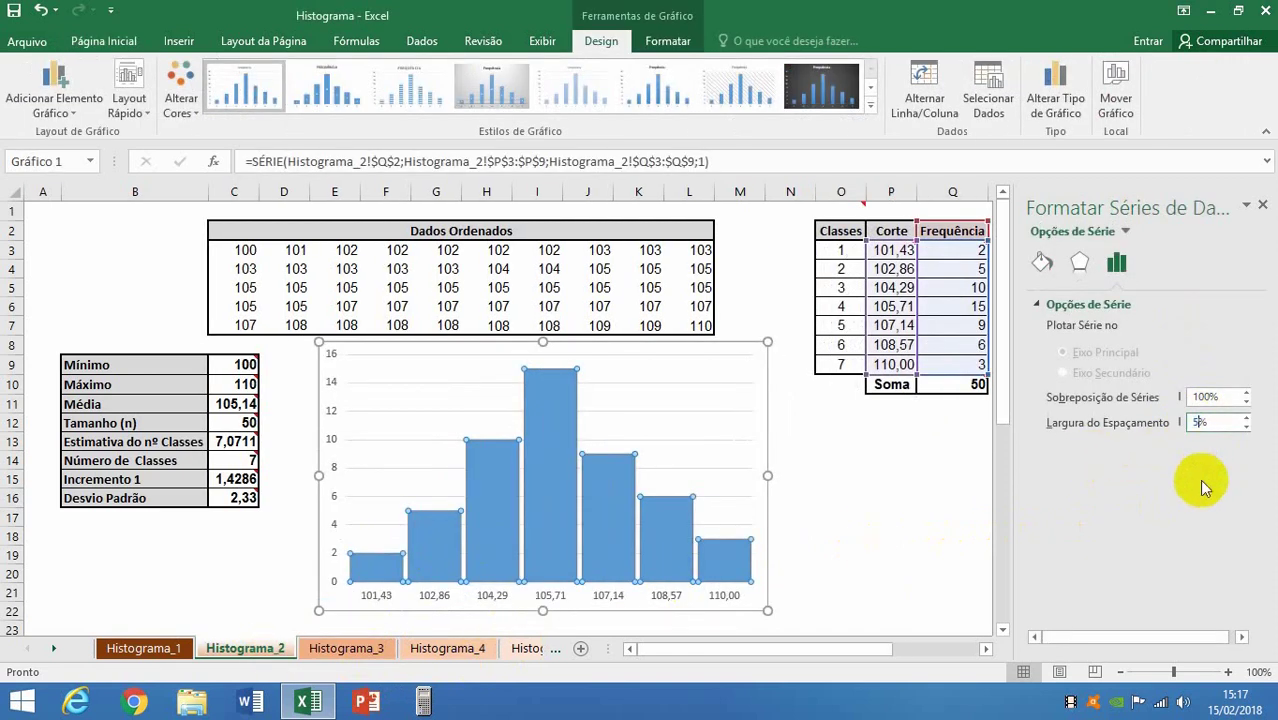
{"action": "left_click", "coordinate": [1203, 397]}
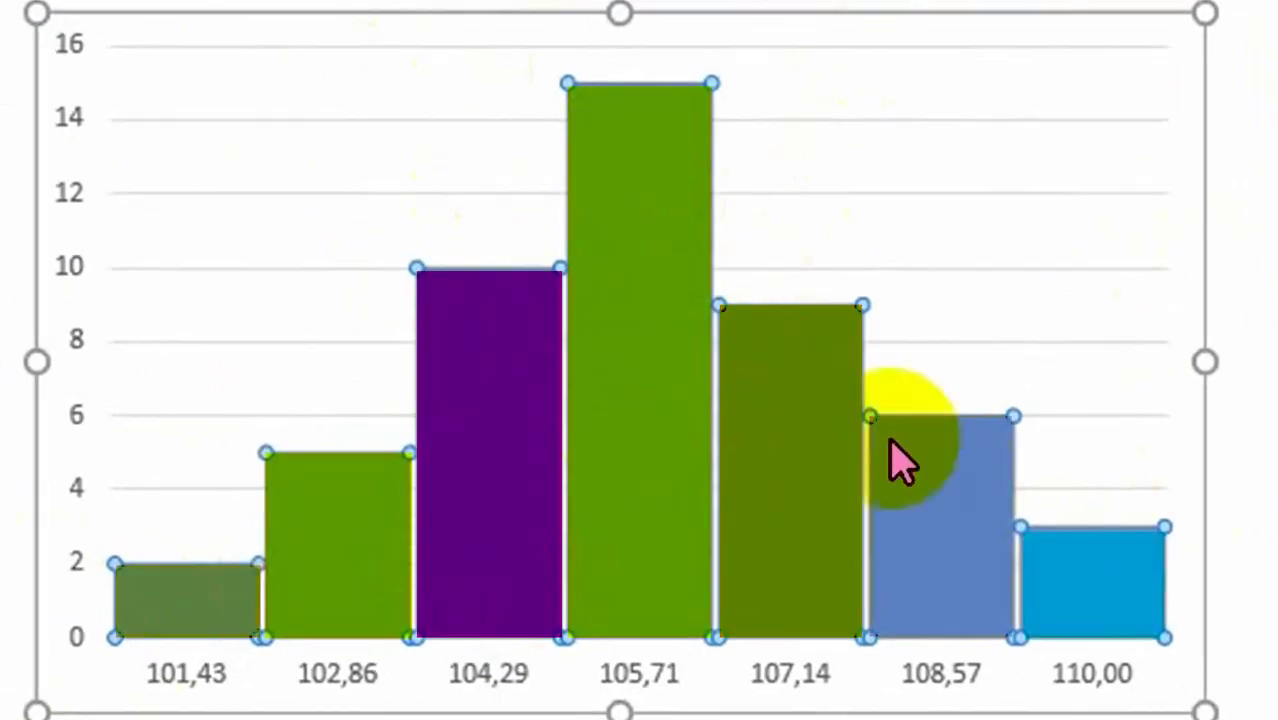
{"action": "mouse_move", "coordinate": [659, 415]}
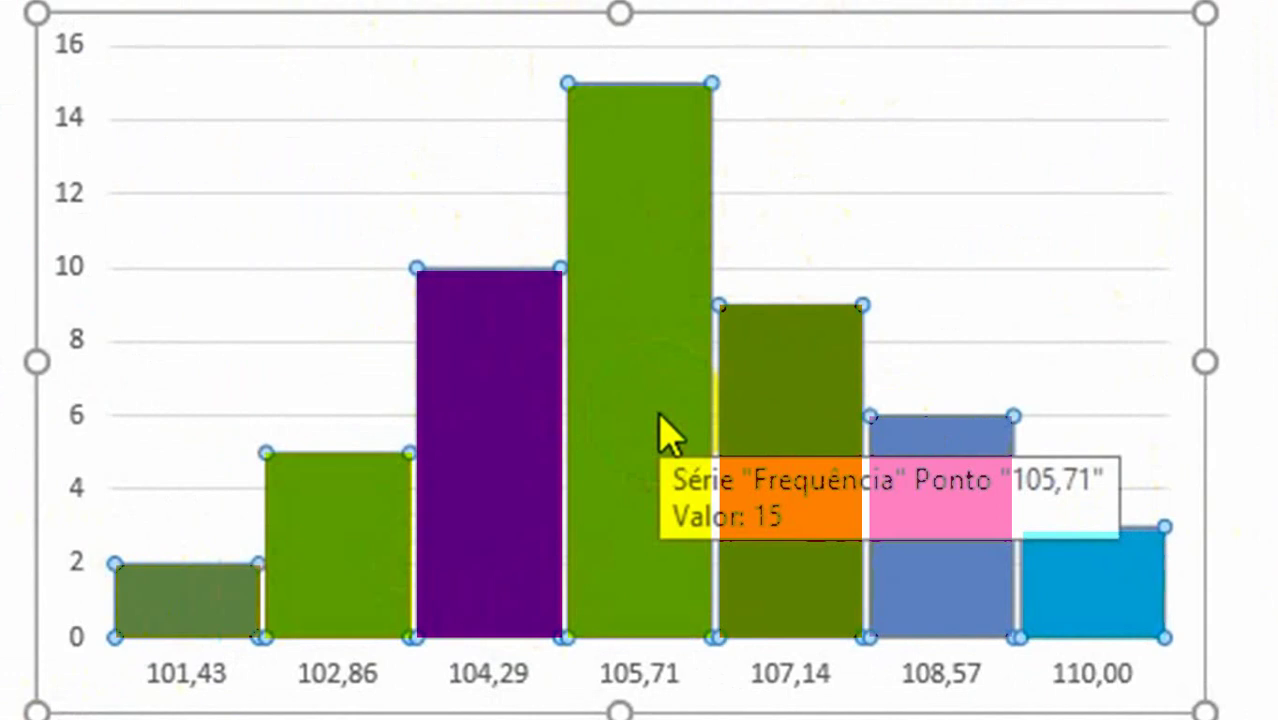
{"action": "left_click", "coordinate": [600, 465]}
{"action": "left_click", "coordinate": [630, 414]}
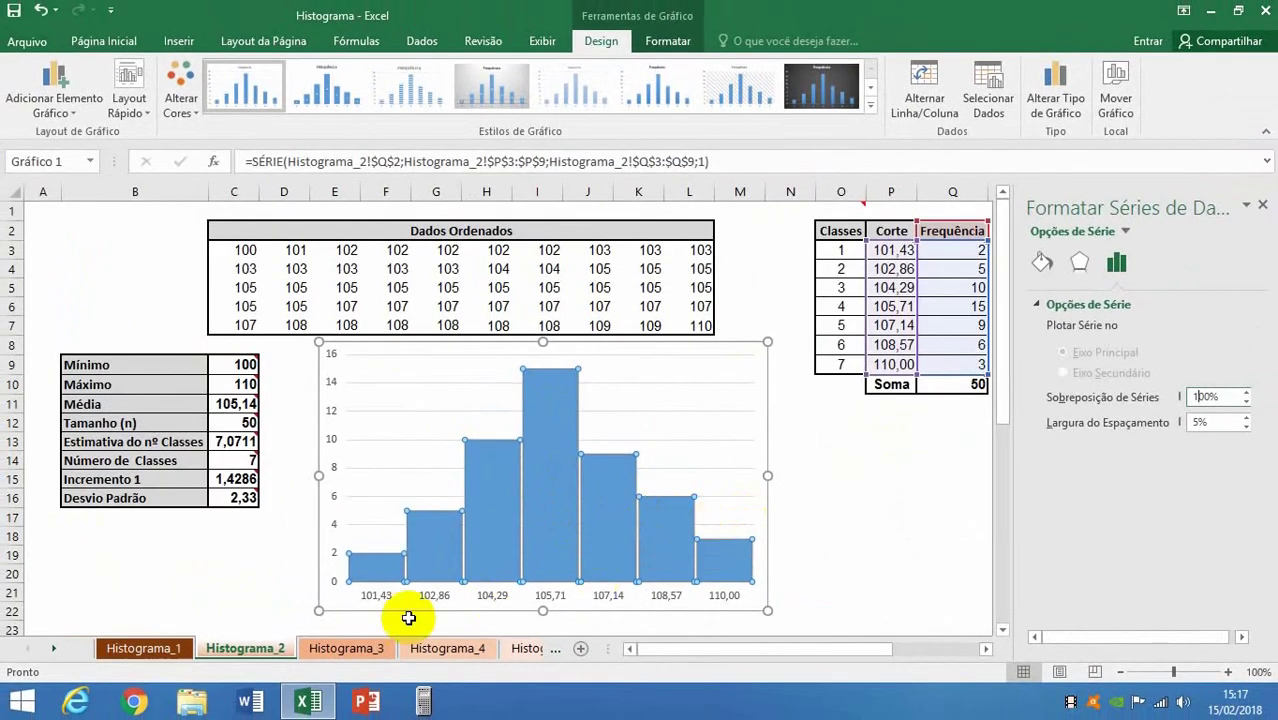
Step: On the Histograma_3 sheet, set the chart's horizontal axis labels to the Corte values in O3:O9 and close the formatting pane
{"action": "left_click", "coordinate": [323, 664]}
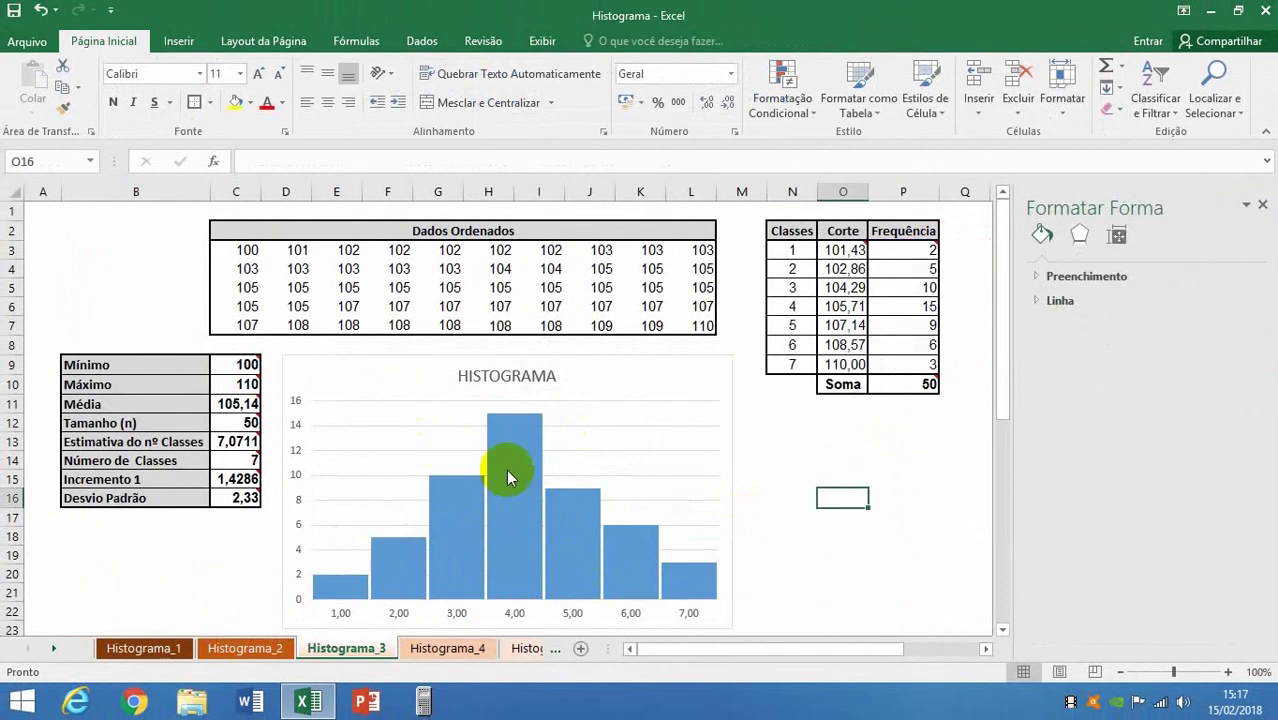
{"action": "left_click", "coordinate": [390, 615]}
{"action": "left_click", "coordinate": [380, 614]}
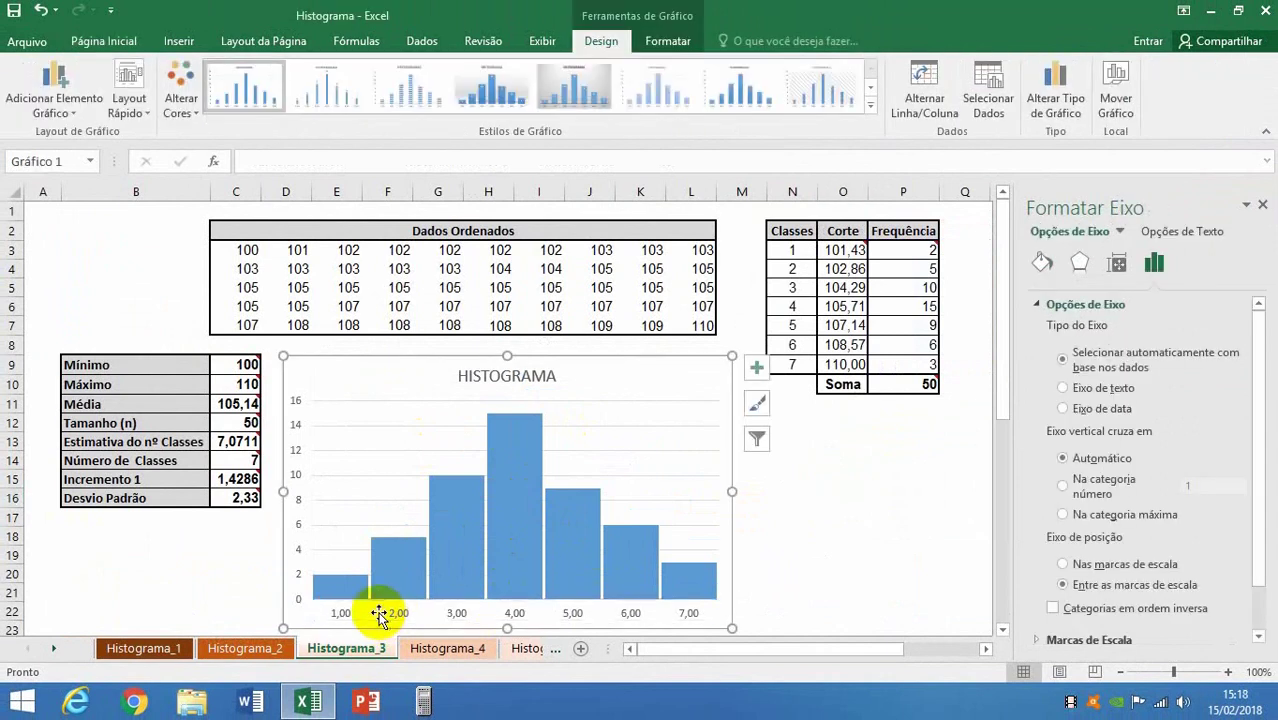
{"action": "left_click", "coordinate": [394, 616]}
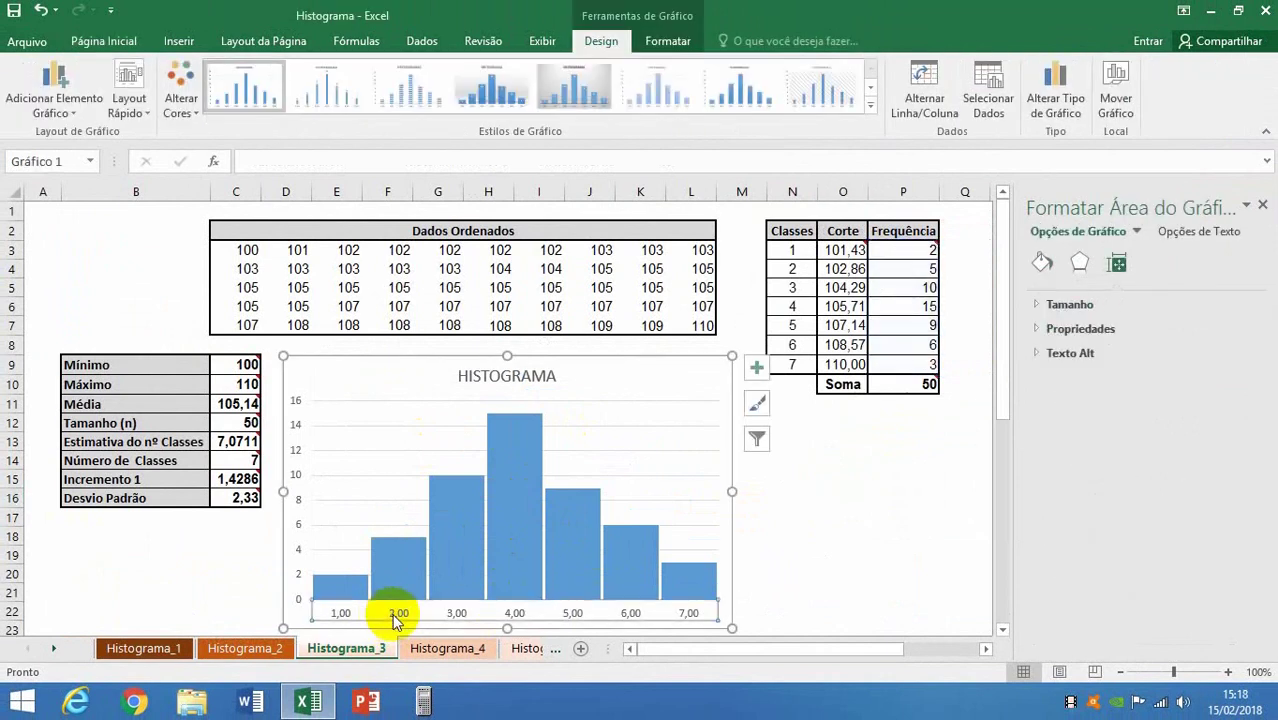
{"action": "right_click", "coordinate": [395, 618]}
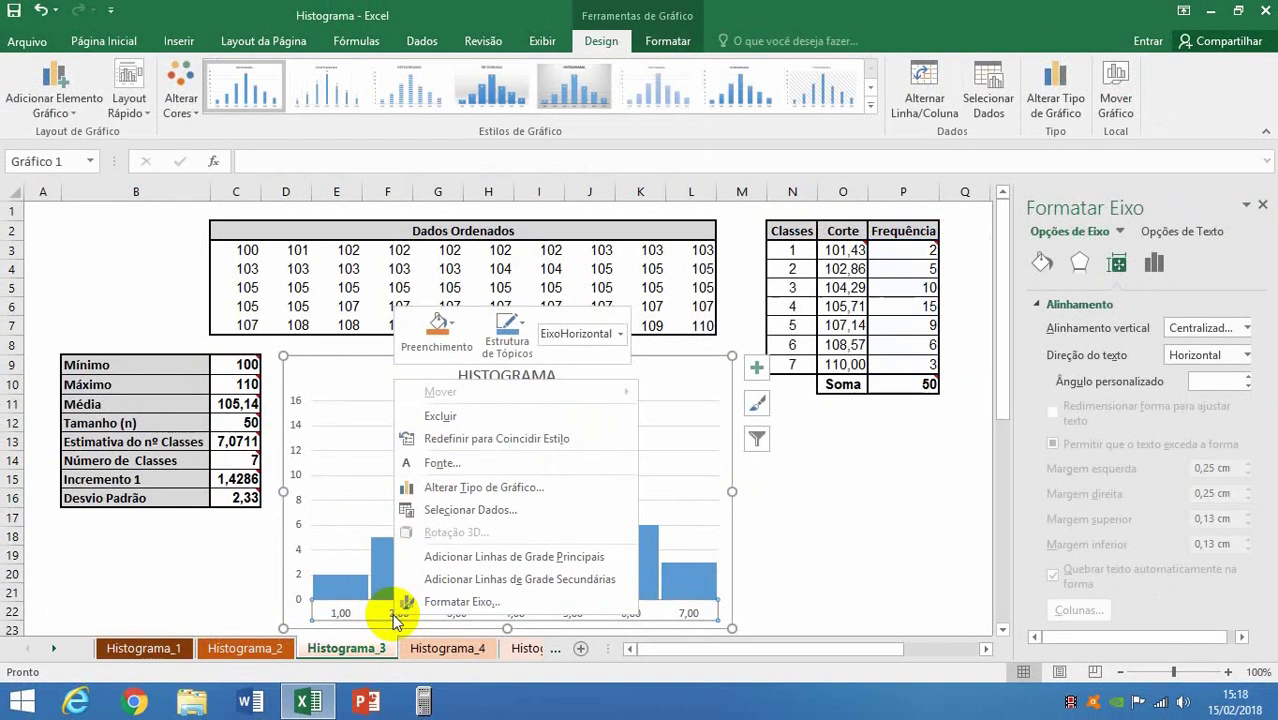
{"action": "left_click", "coordinate": [458, 509]}
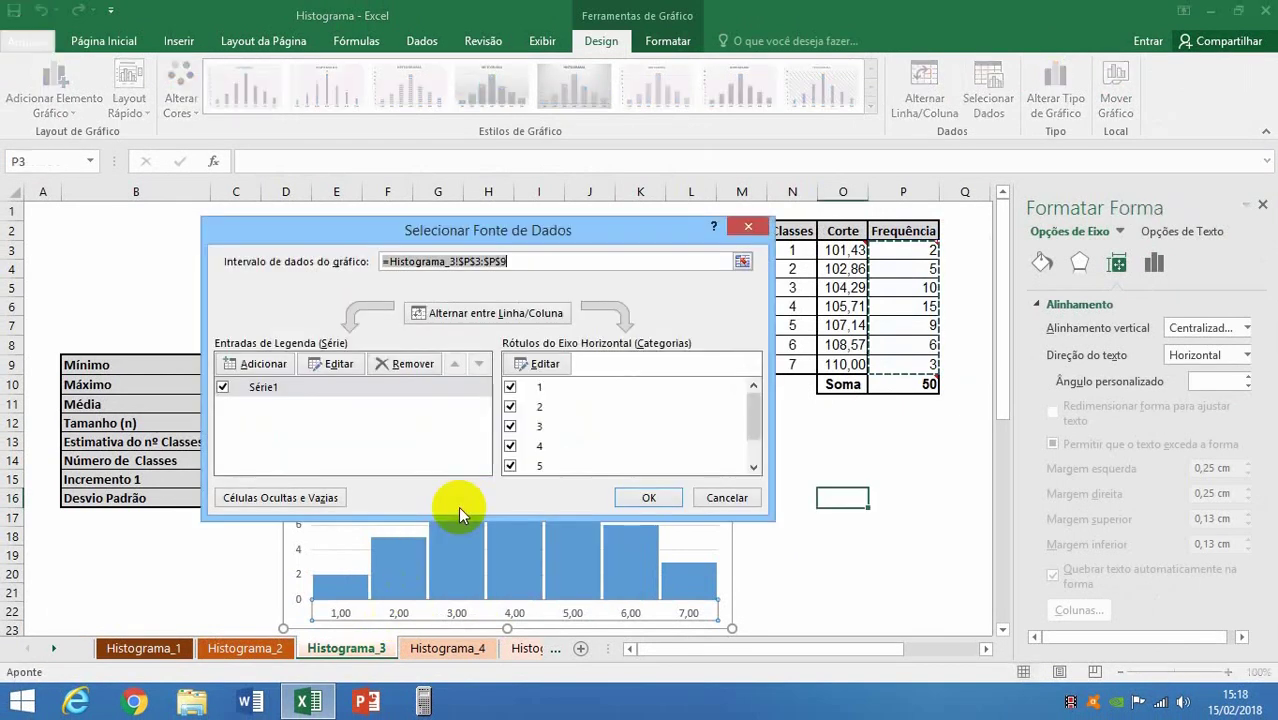
{"action": "left_click", "coordinate": [545, 364]}
{"action": "left_click_drag", "start_coordinate": [846, 249], "coordinate": [848, 365]}
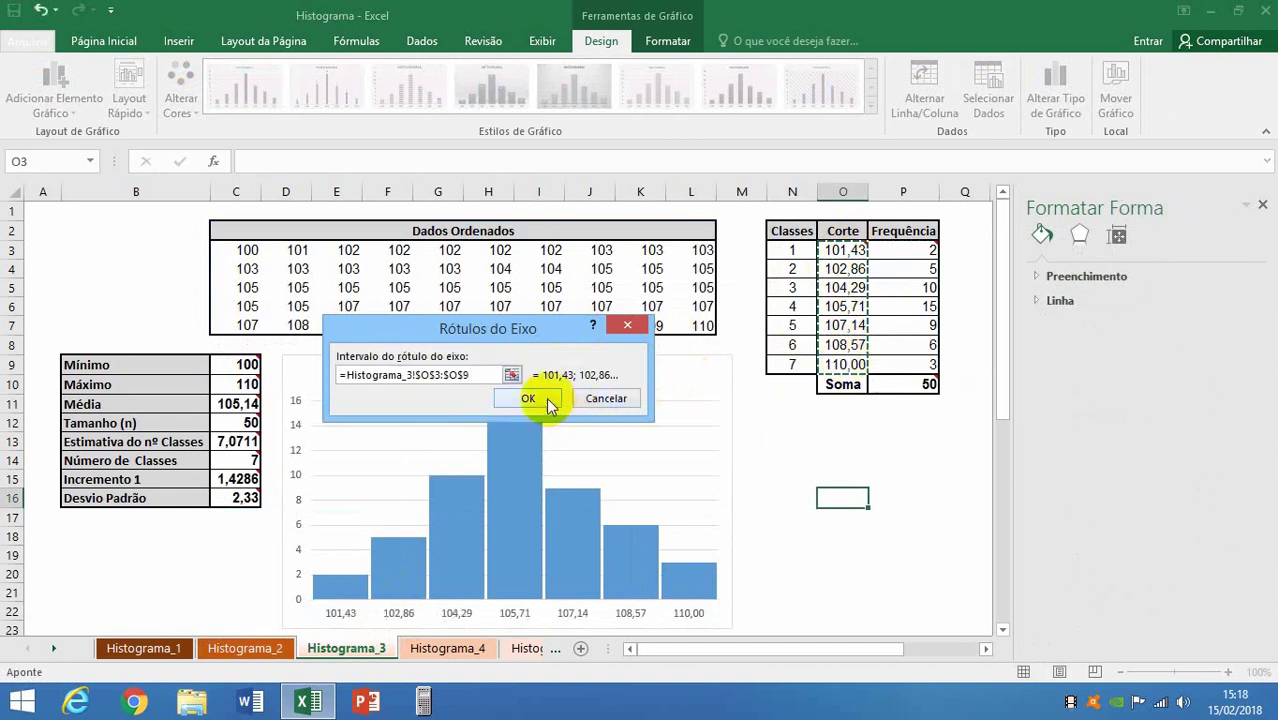
{"action": "left_click", "coordinate": [546, 397]}
{"action": "left_click", "coordinate": [645, 497]}
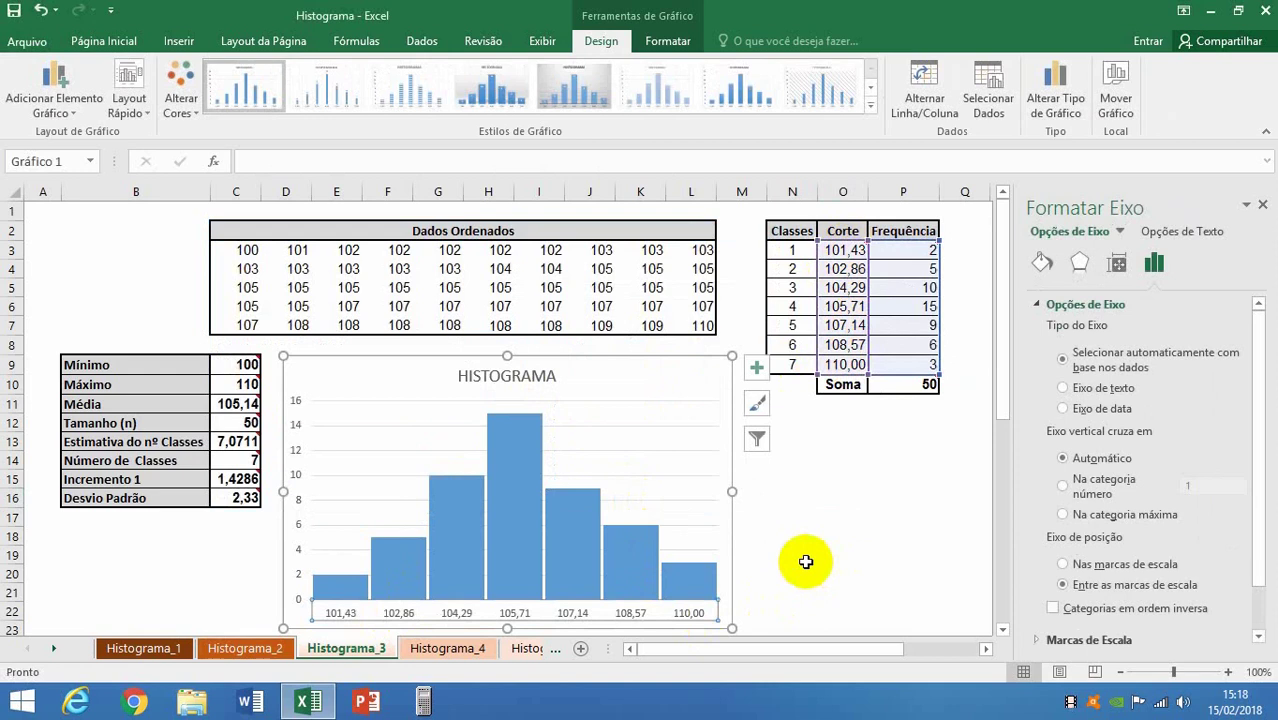
{"action": "left_click", "coordinate": [1262, 205]}
{"action": "left_click", "coordinate": [838, 503]}
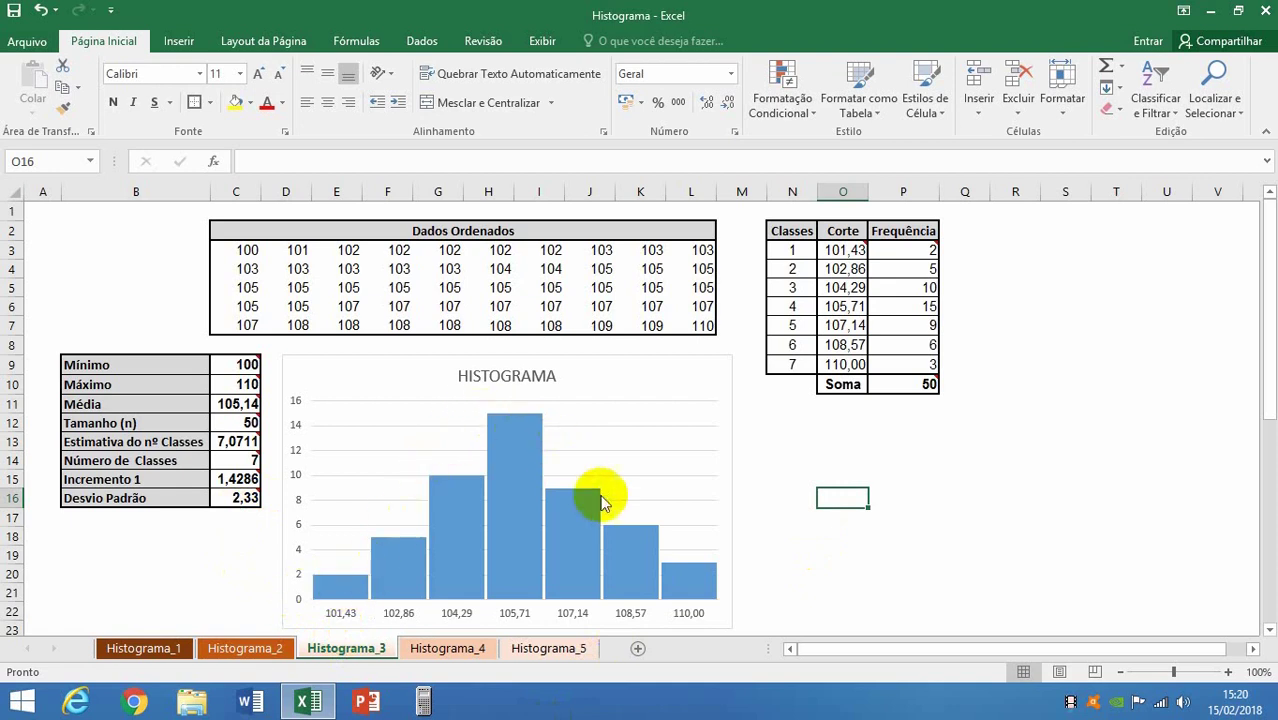
Step: View the finished chart on the Histograma_5 sheet, then go to Histograma_4 and examine the Pontos, Valor and FDM columns with their cell notes
{"action": "left_click", "coordinate": [549, 648]}
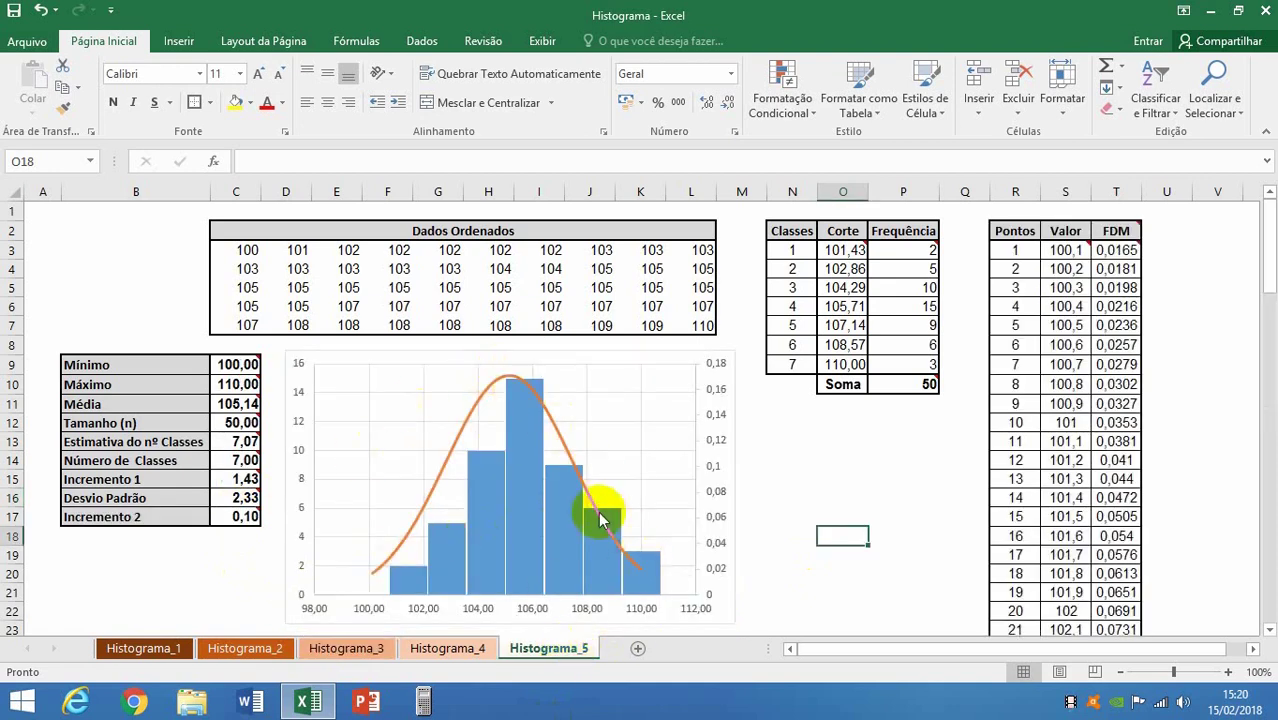
{"action": "left_click", "coordinate": [445, 648]}
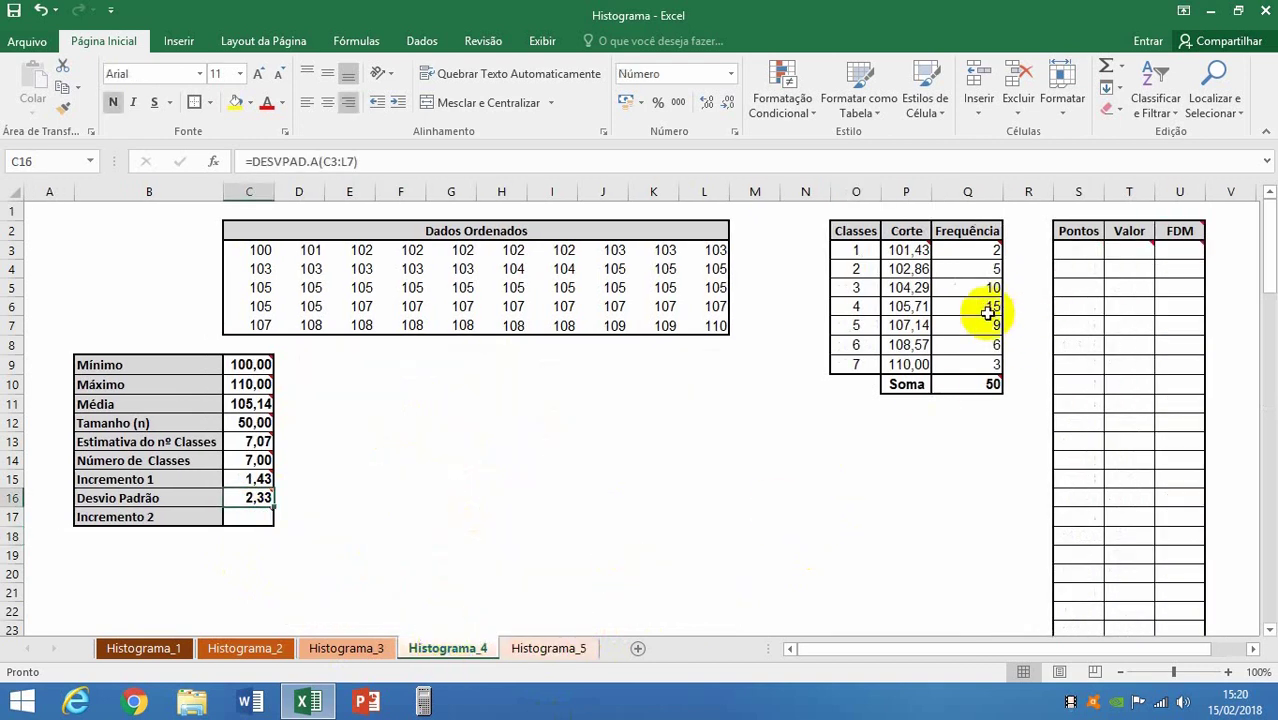
{"action": "left_click", "coordinate": [1072, 233]}
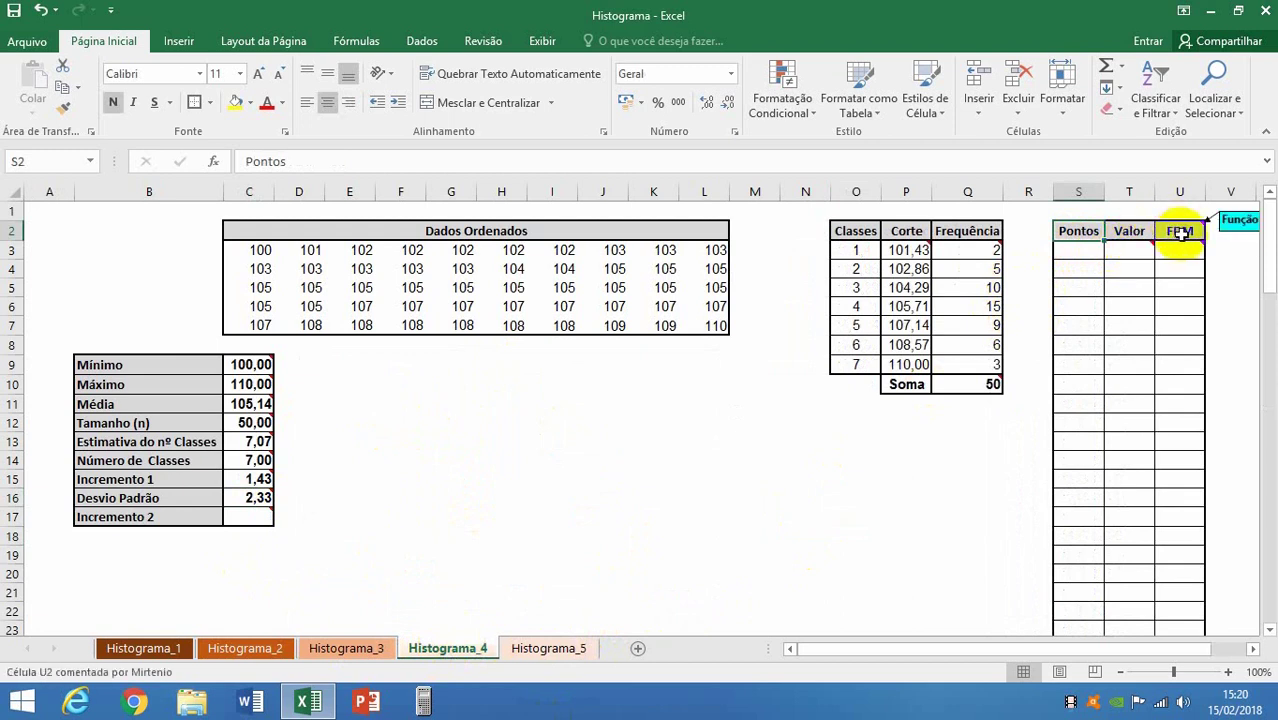
{"action": "mouse_move", "coordinate": [1184, 257]}
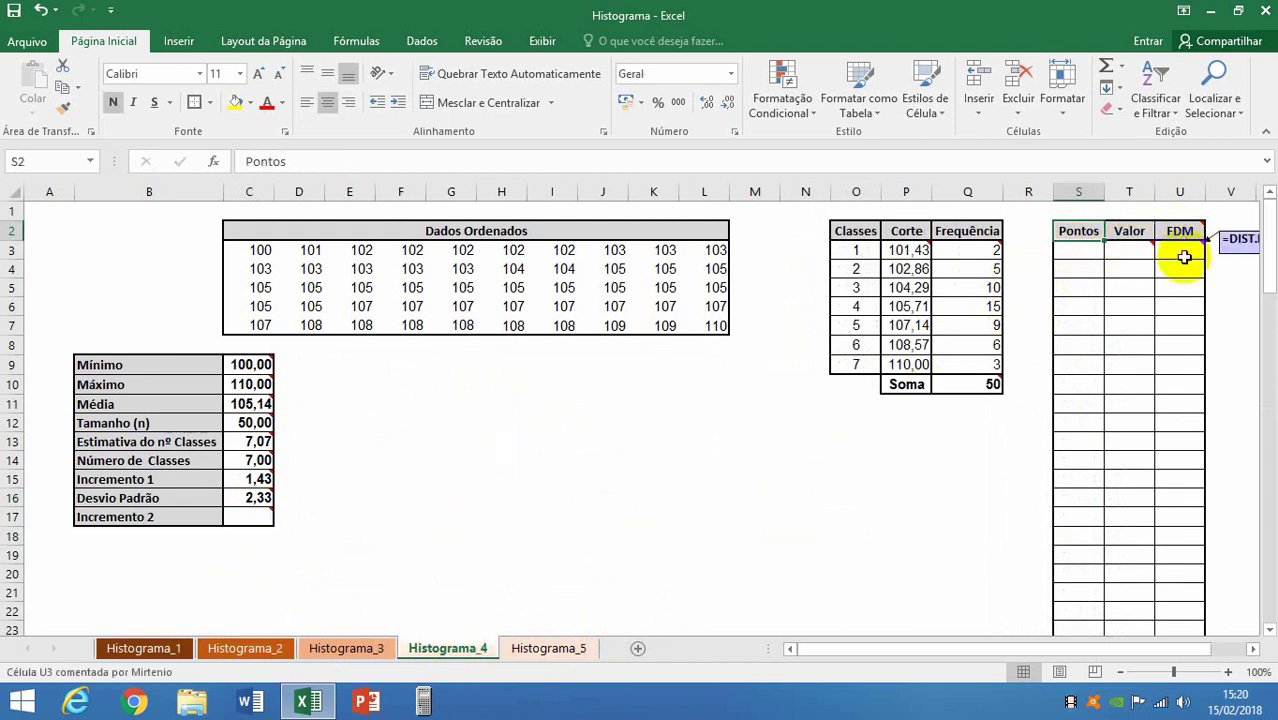
Step: Start the Pontos column with 1 in S3, 2 in S4 and the formula =S4+1 in S5
{"action": "left_click", "coordinate": [1076, 252]}
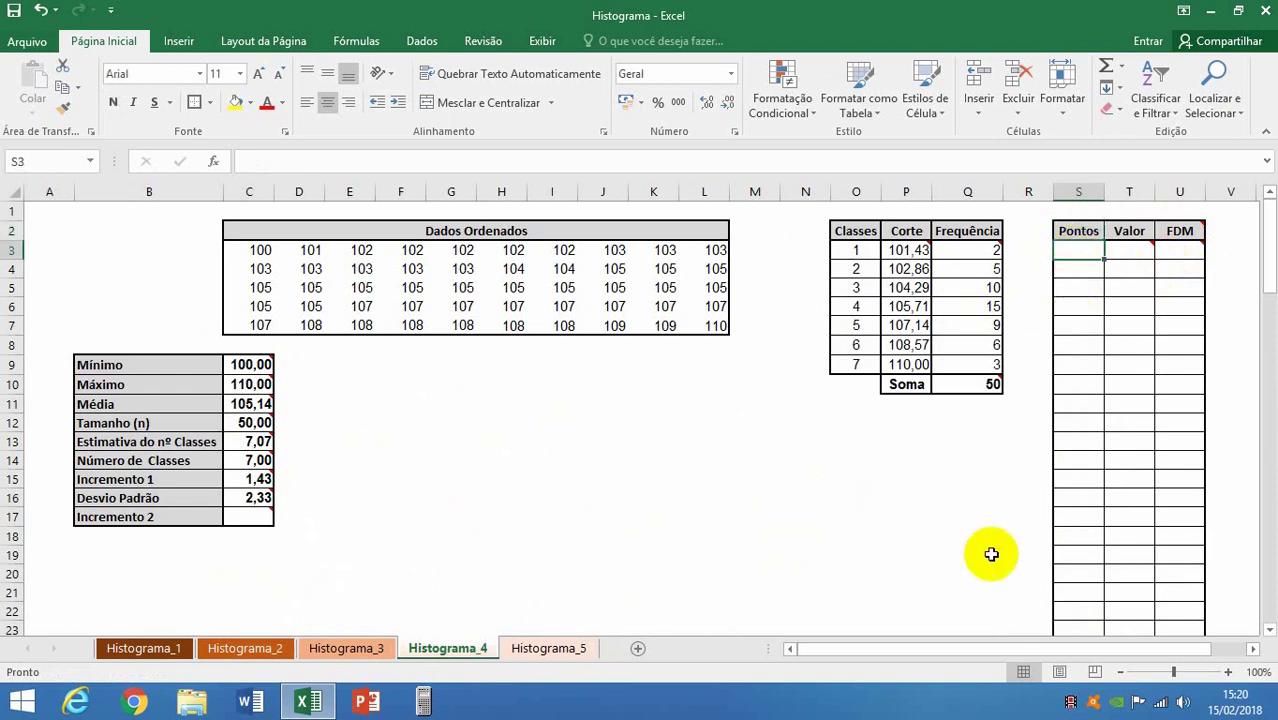
{"action": "type", "text": "1"}
{"action": "key", "text": "Return"}
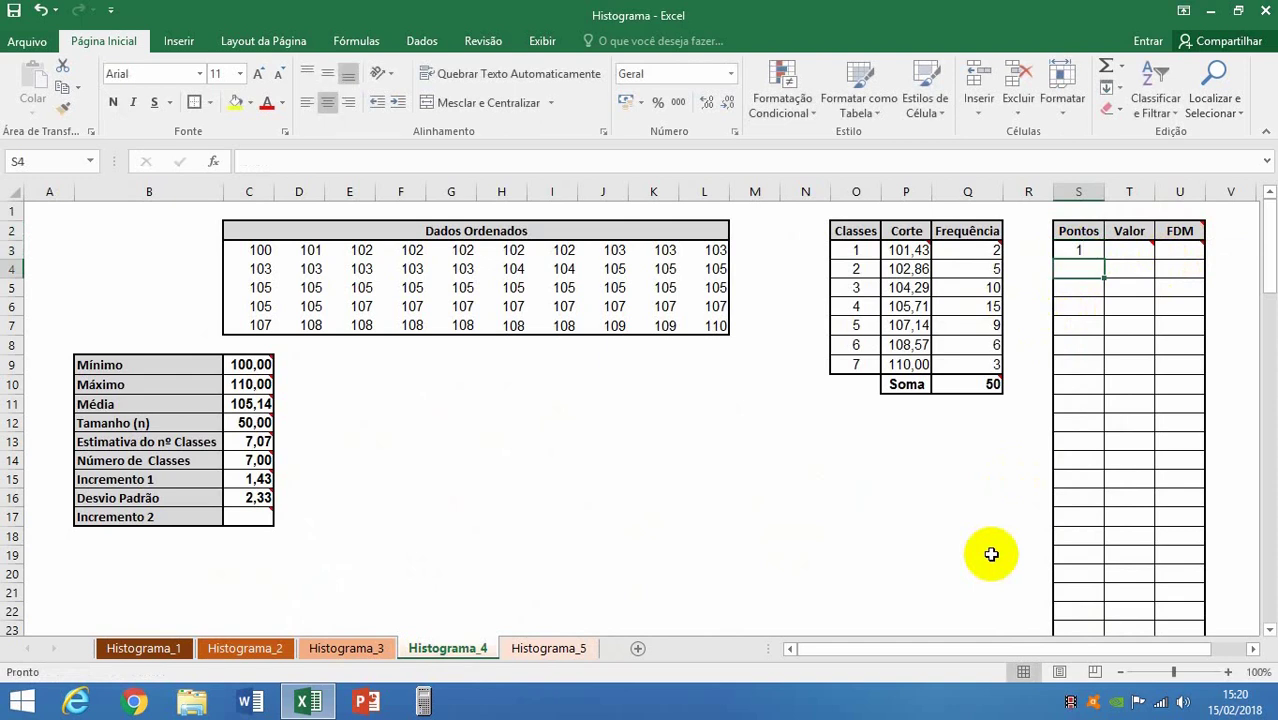
{"action": "type", "text": "2"}
{"action": "key", "text": "Return"}
{"action": "type", "text": "="}
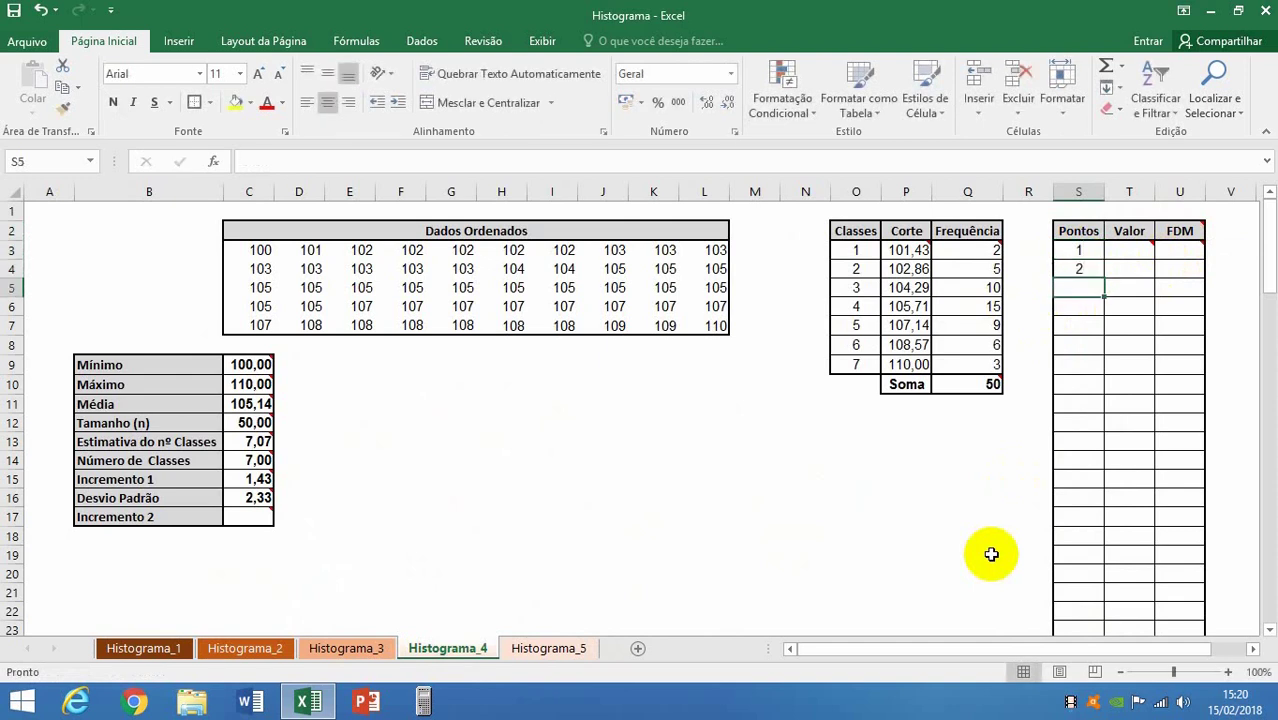
{"action": "key", "text": "Up"}
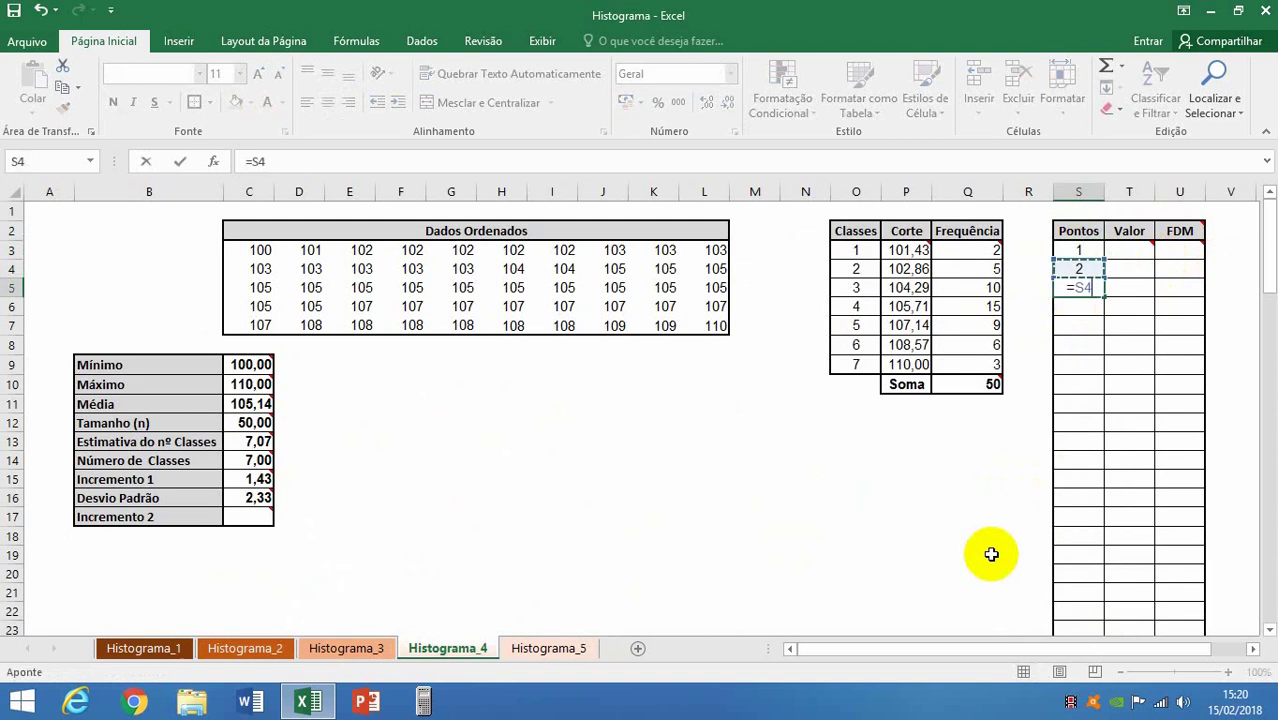
{"action": "type", "text": "+1"}
{"action": "key", "text": "Return"}
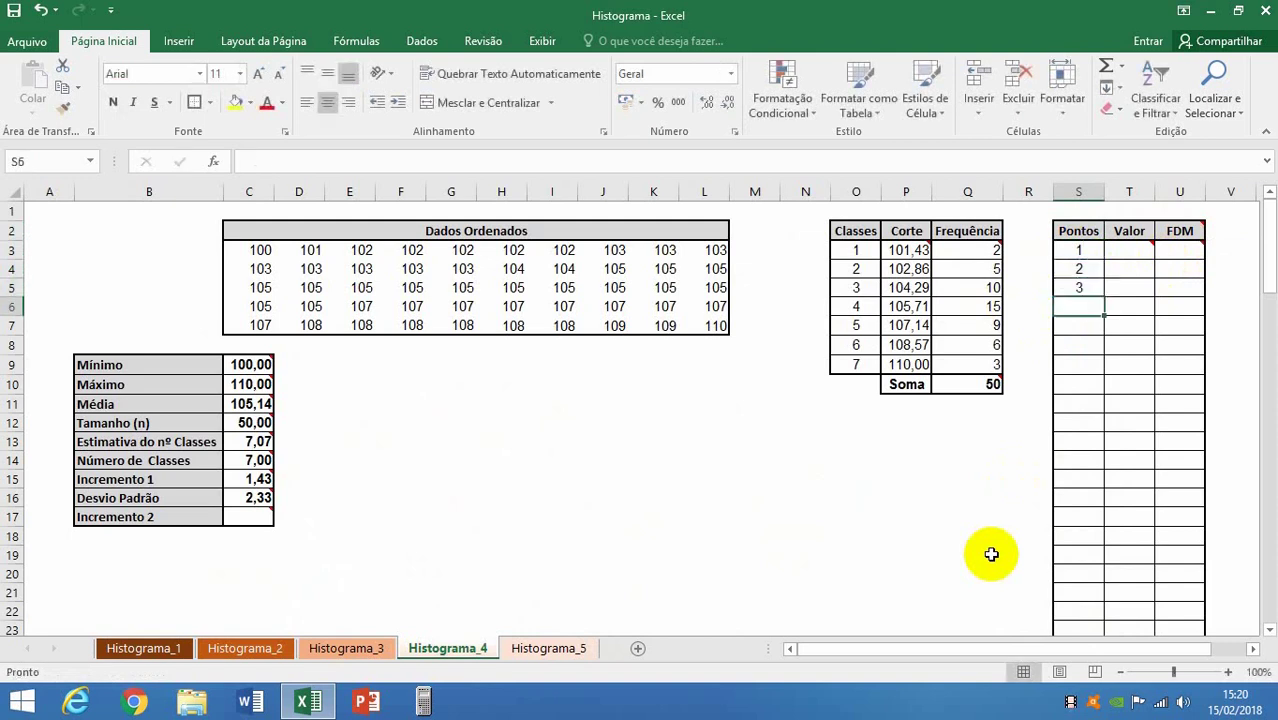
Step: Fill the S5 formula down the Pontos column to row 102, for 100 points
{"action": "left_click", "coordinate": [1086, 285]}
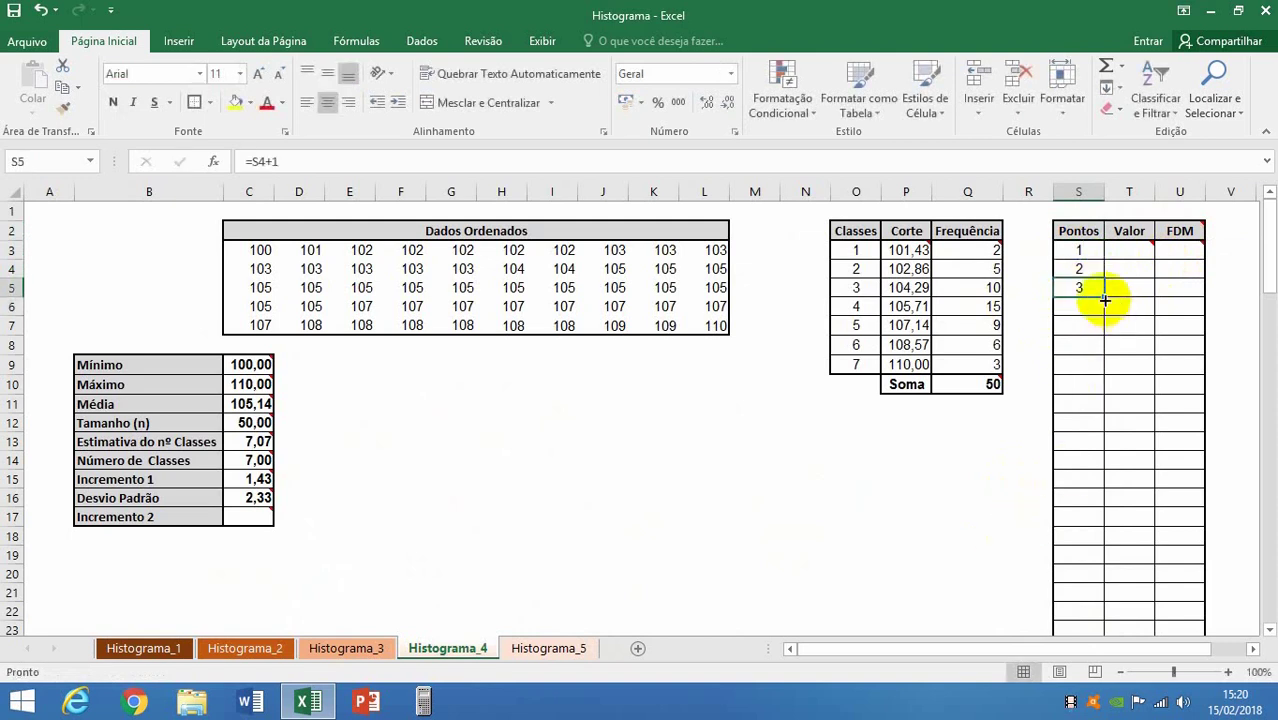
{"action": "left_click_drag", "start_coordinate": [1107, 297], "coordinate": [1104, 606]}
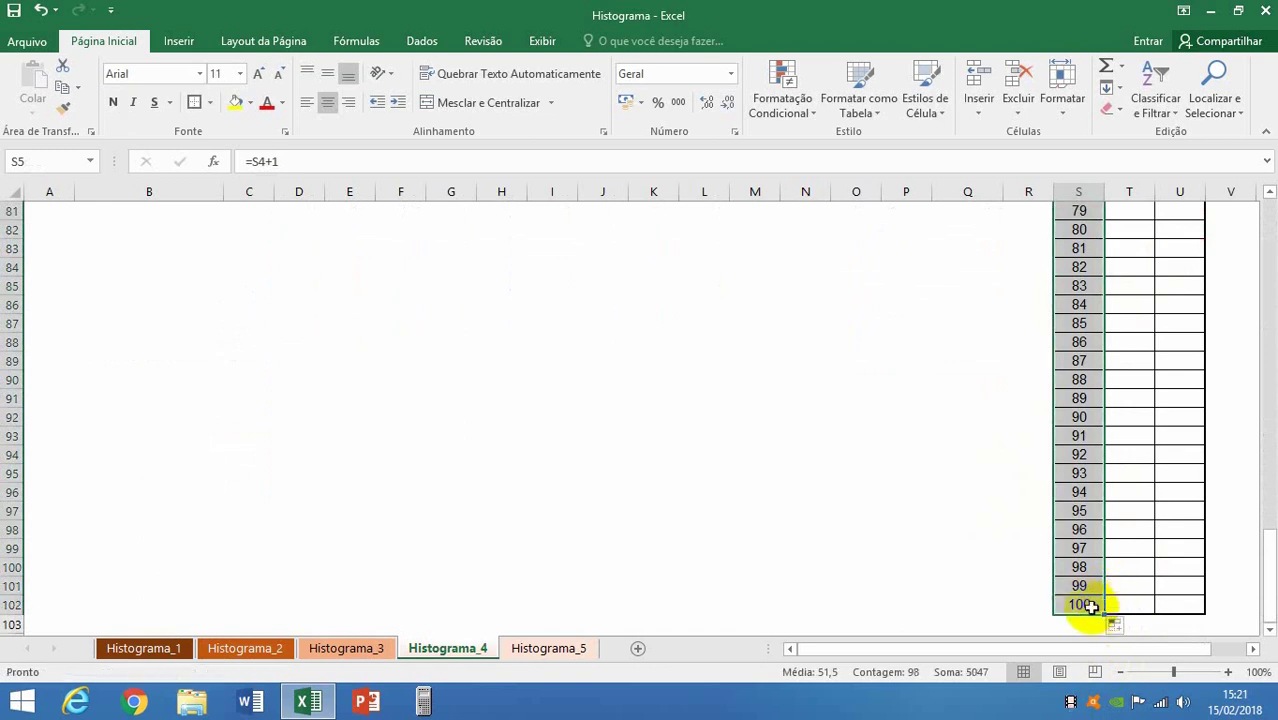
{"action": "left_click", "coordinate": [1100, 606]}
{"action": "scroll", "coordinate": [1100, 607], "scroll_direction": "up", "scroll_amount": 2}
{"action": "scroll", "coordinate": [1100, 606], "scroll_direction": "up", "scroll_amount": 19}
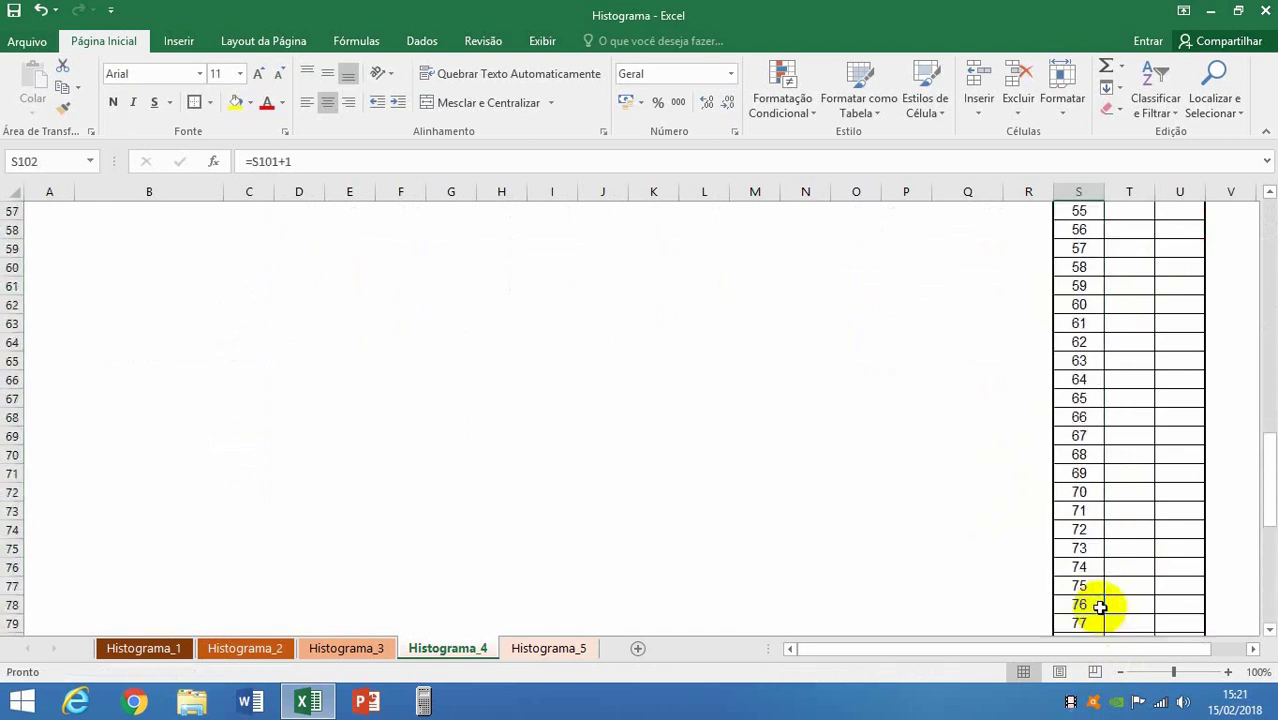
{"action": "scroll", "coordinate": [1100, 606], "scroll_direction": "up", "scroll_amount": 6}
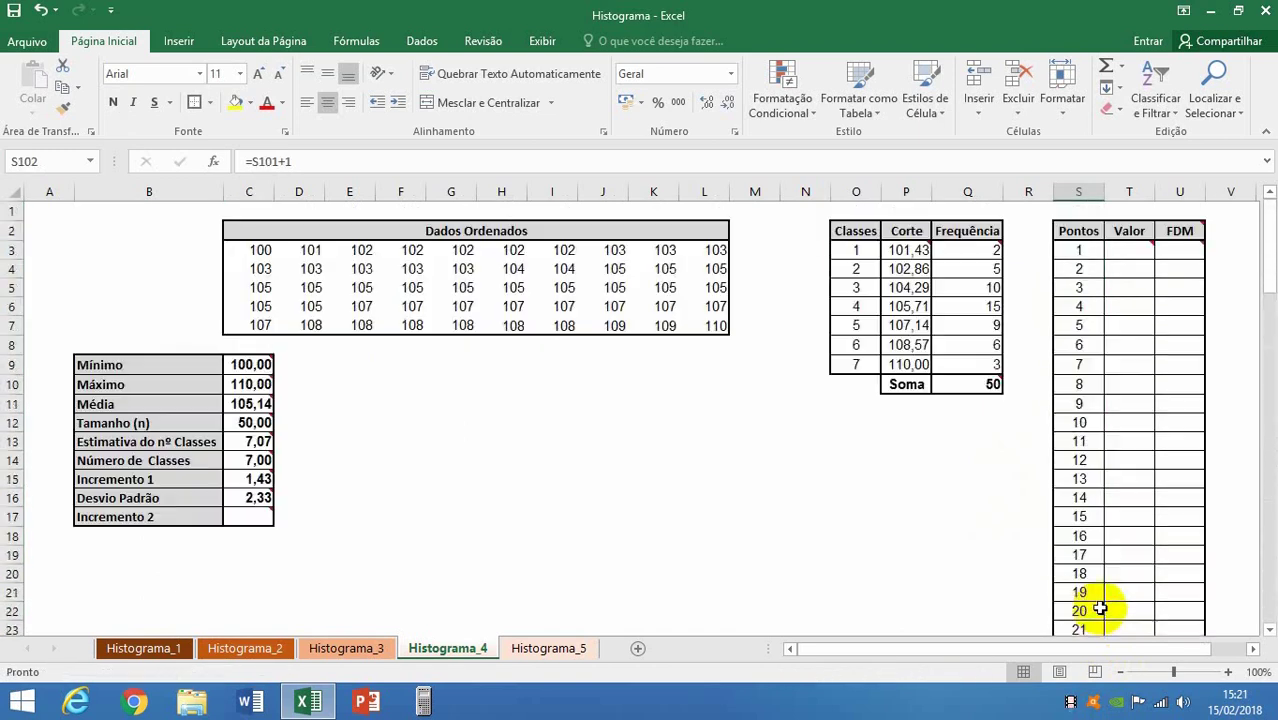
Step: Examine the formula note on the first Valor cell and the Mínimo cell C9 in the statistics table
{"action": "left_click", "coordinate": [1134, 250]}
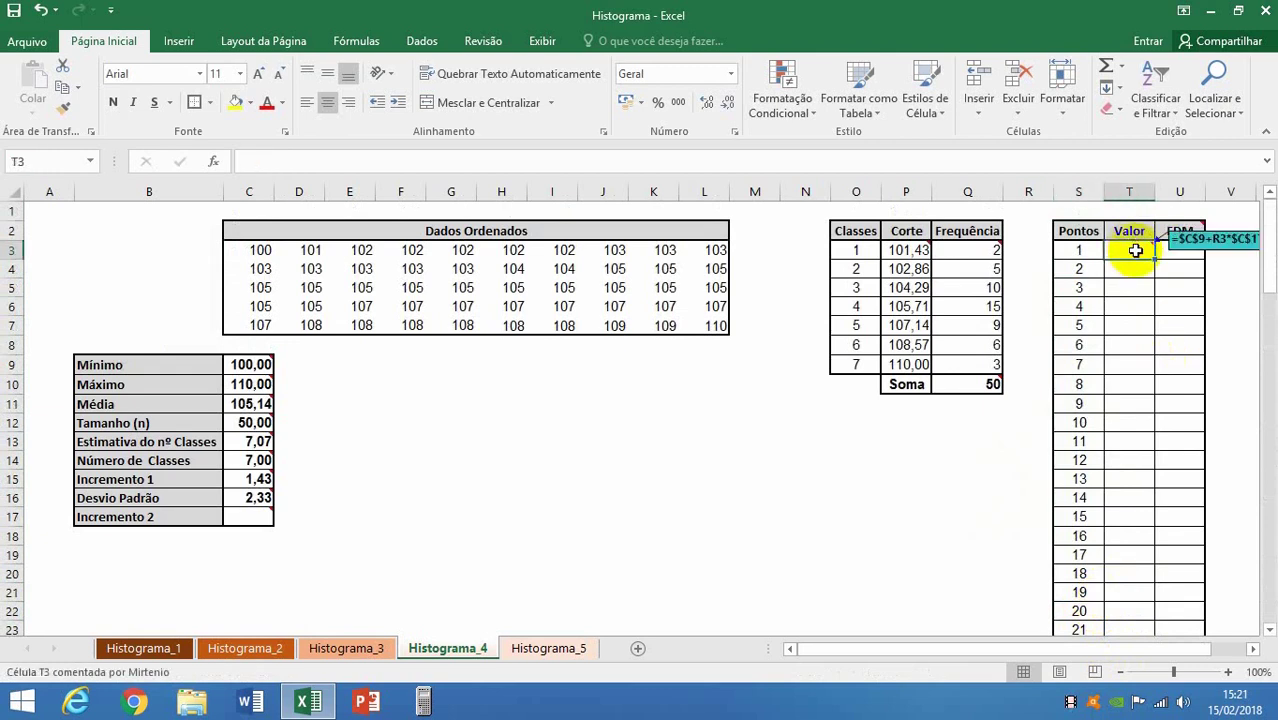
{"action": "left_click_drag", "start_coordinate": [1090, 649], "coordinate": [1150, 654]}
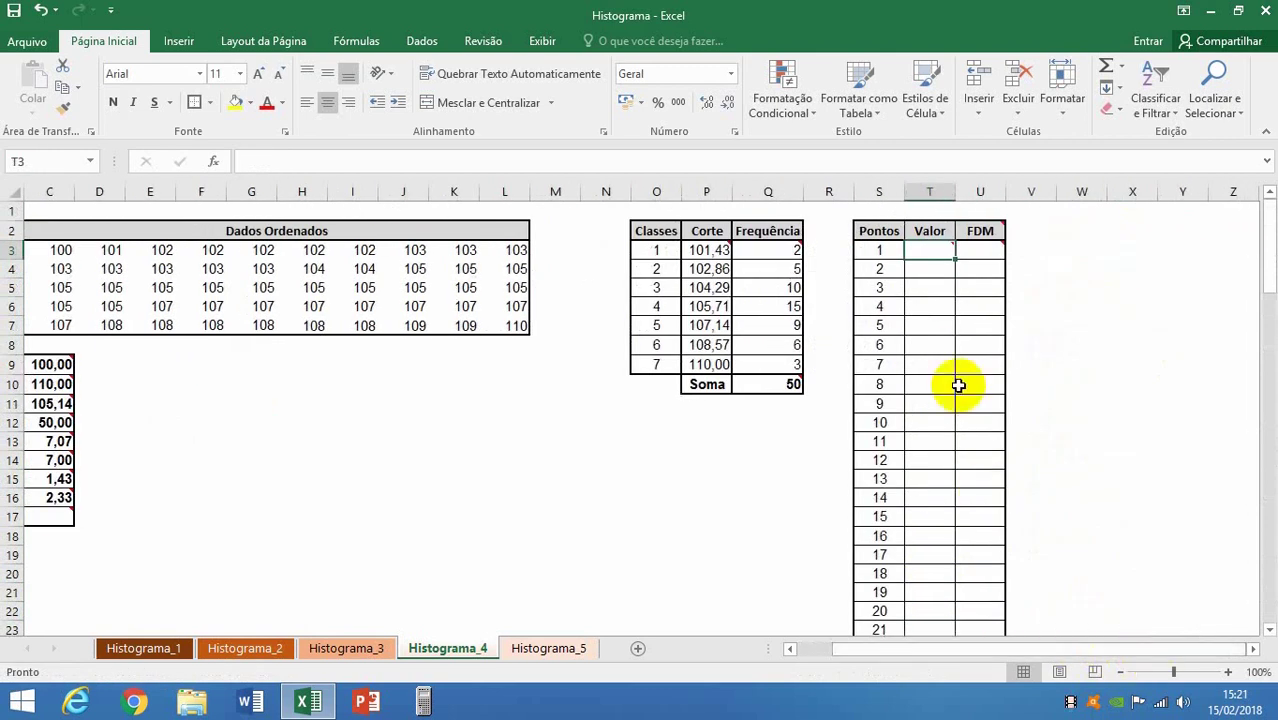
{"action": "mouse_move", "coordinate": [946, 249]}
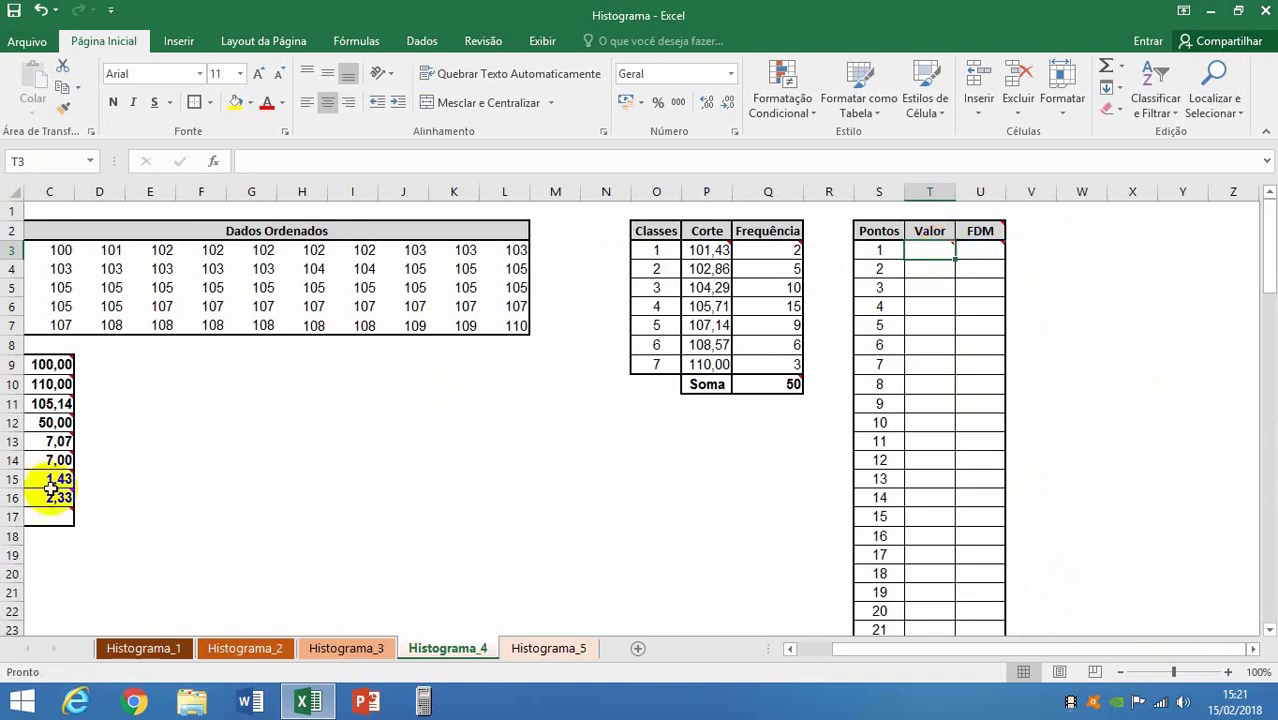
{"action": "left_click_drag", "start_coordinate": [933, 658], "coordinate": [855, 660]}
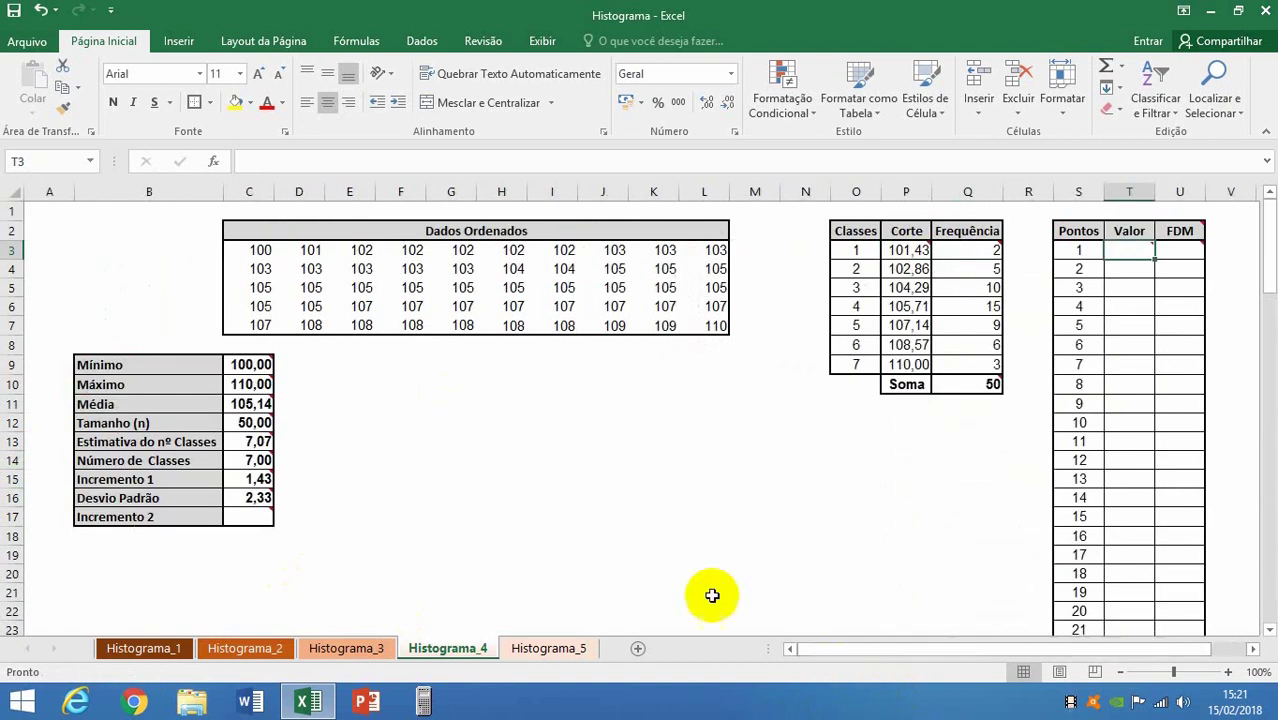
{"action": "left_click", "coordinate": [249, 365]}
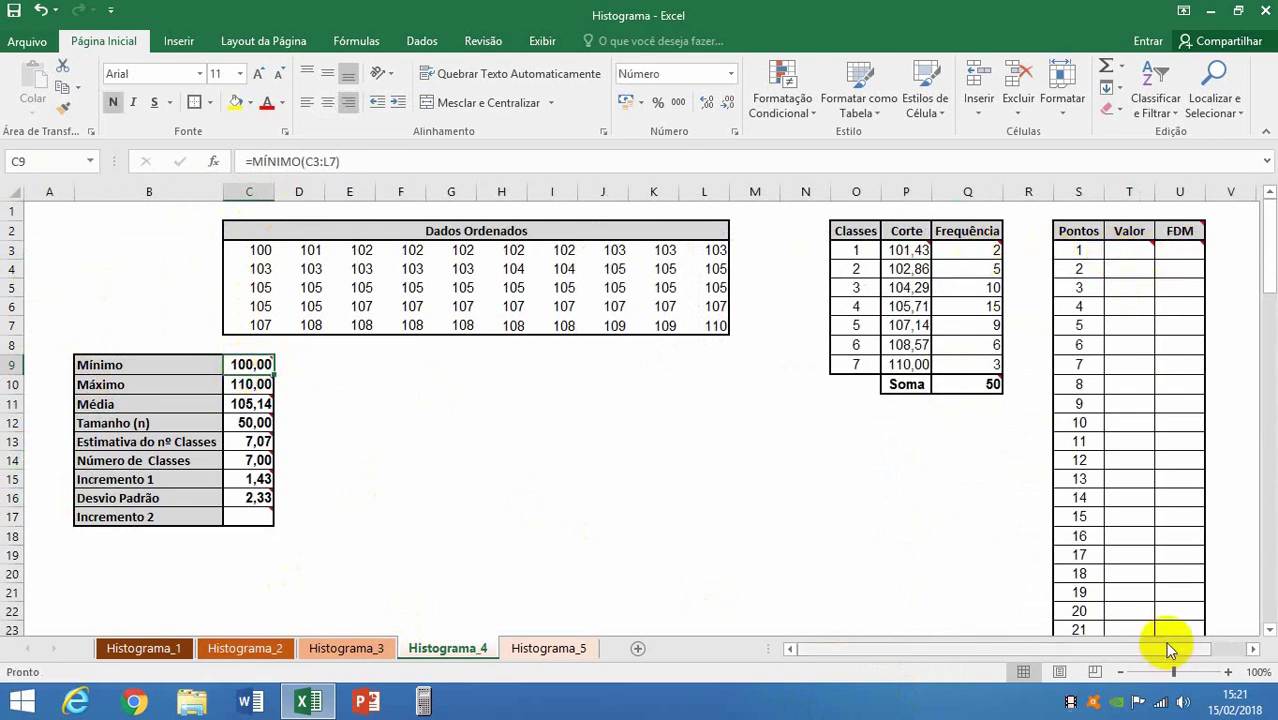
{"action": "left_click_drag", "start_coordinate": [1165, 648], "coordinate": [1193, 646]}
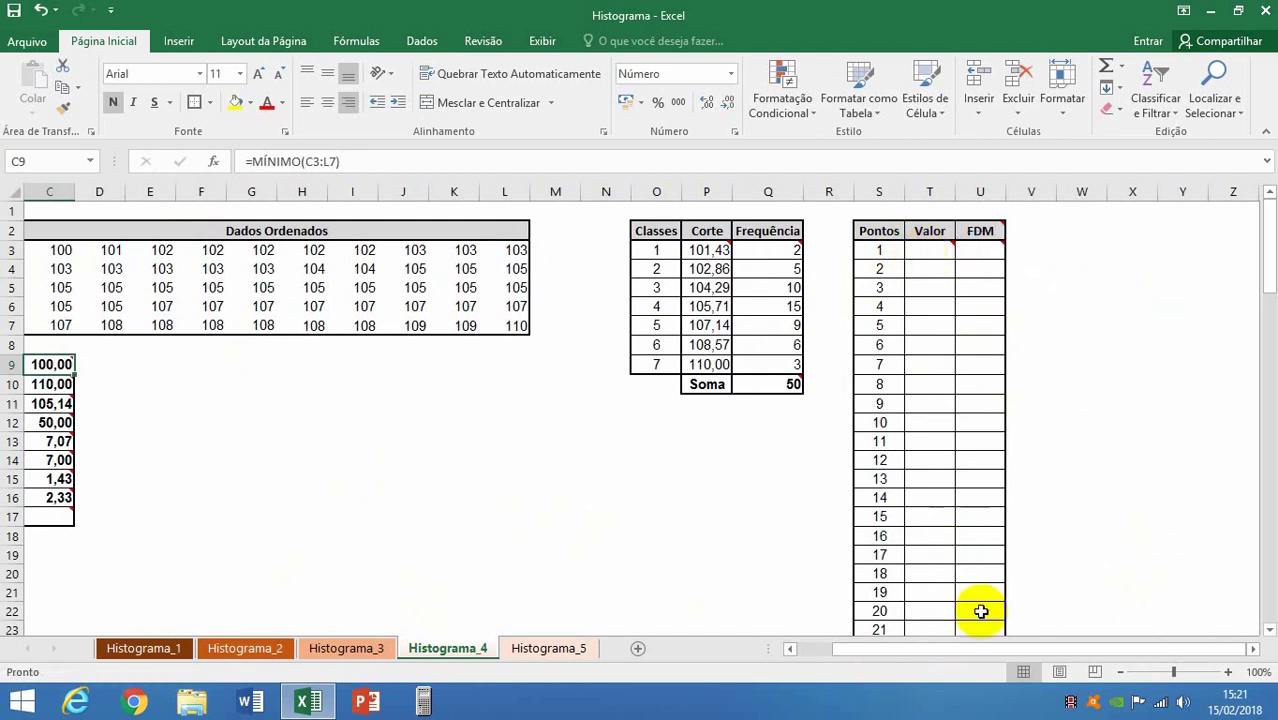
{"action": "left_click_drag", "start_coordinate": [998, 651], "coordinate": [925, 650]}
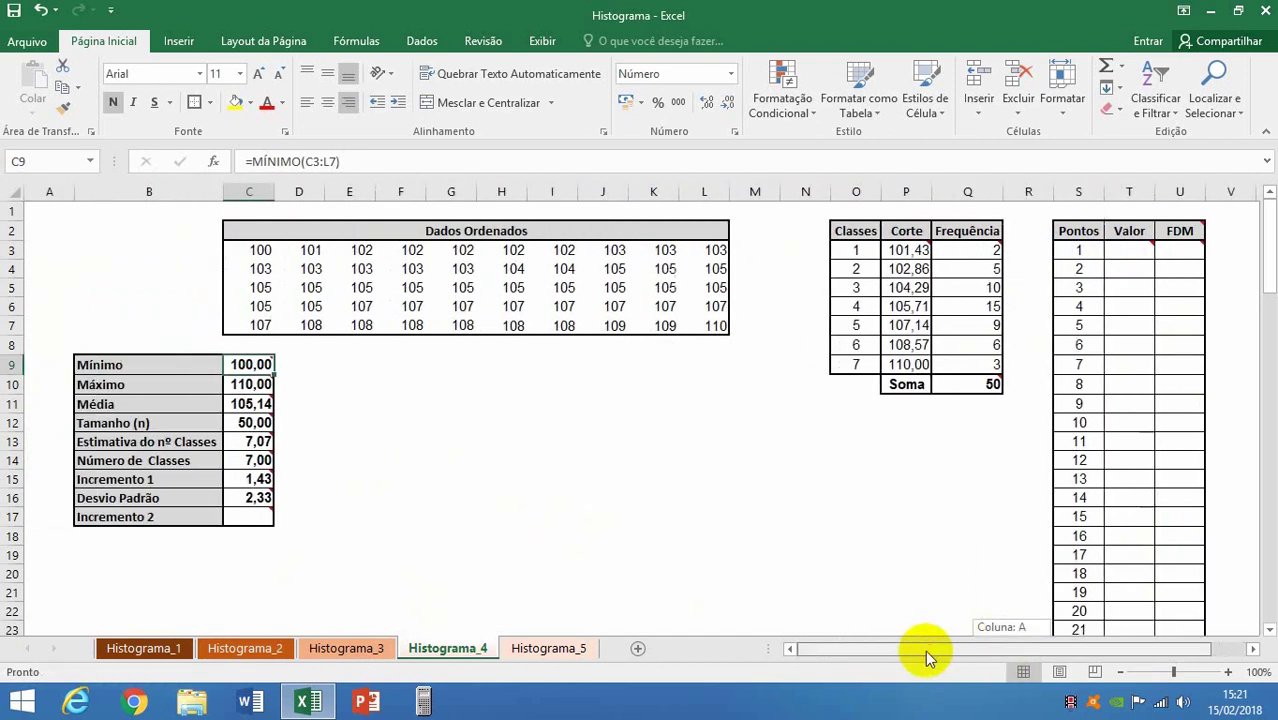
Step: Calculate Incremento 2 in C17 with the formula =(C10-C9)/100
{"action": "left_click", "coordinate": [261, 516]}
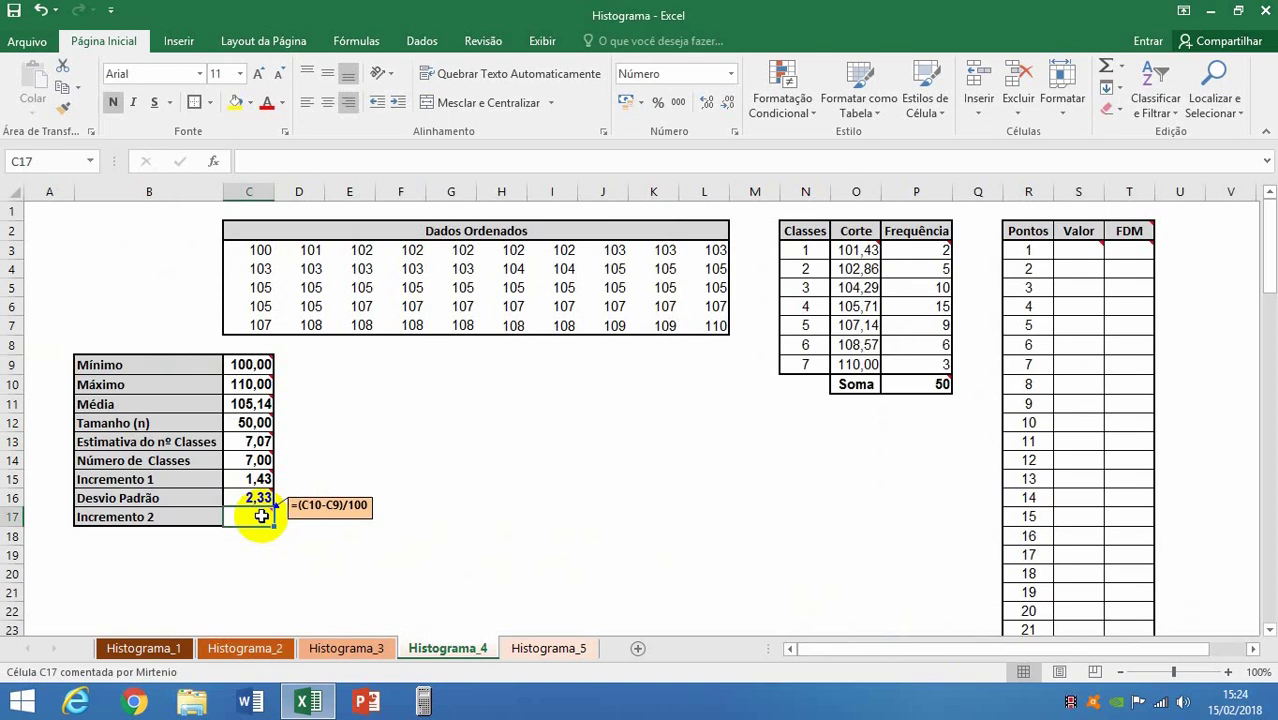
{"action": "type", "text": "=("}
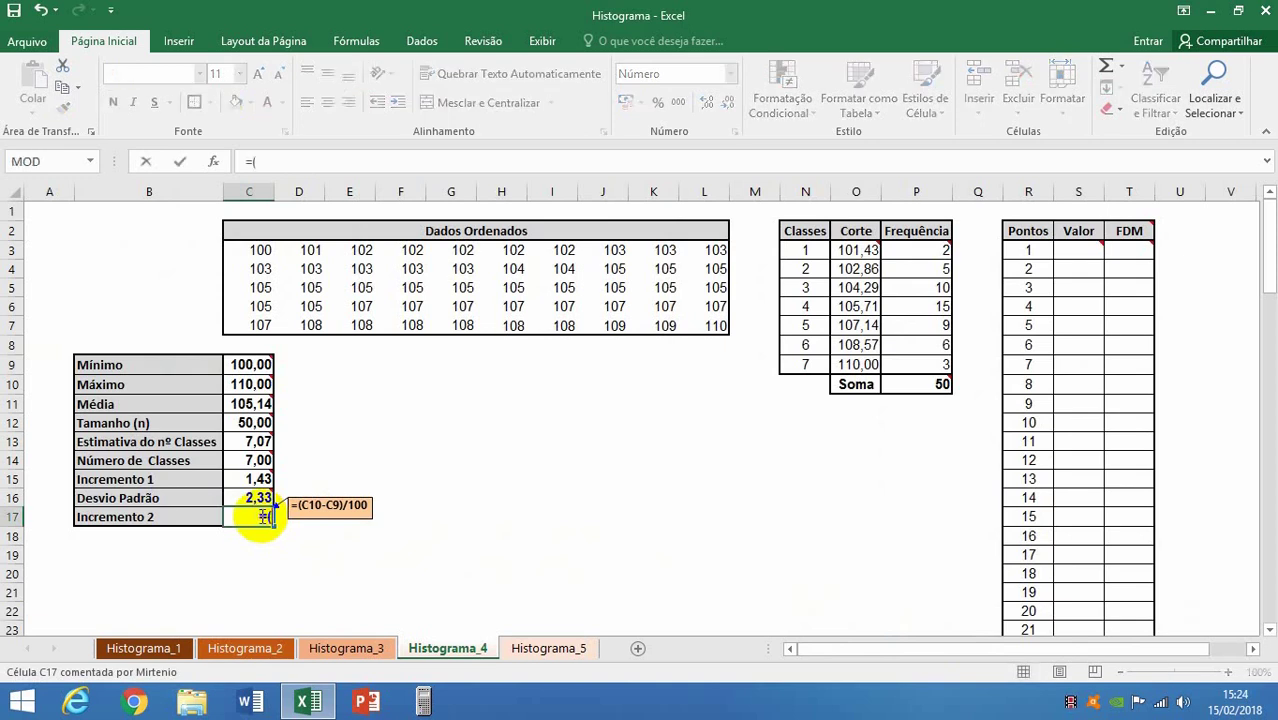
{"action": "left_click", "coordinate": [252, 384]}
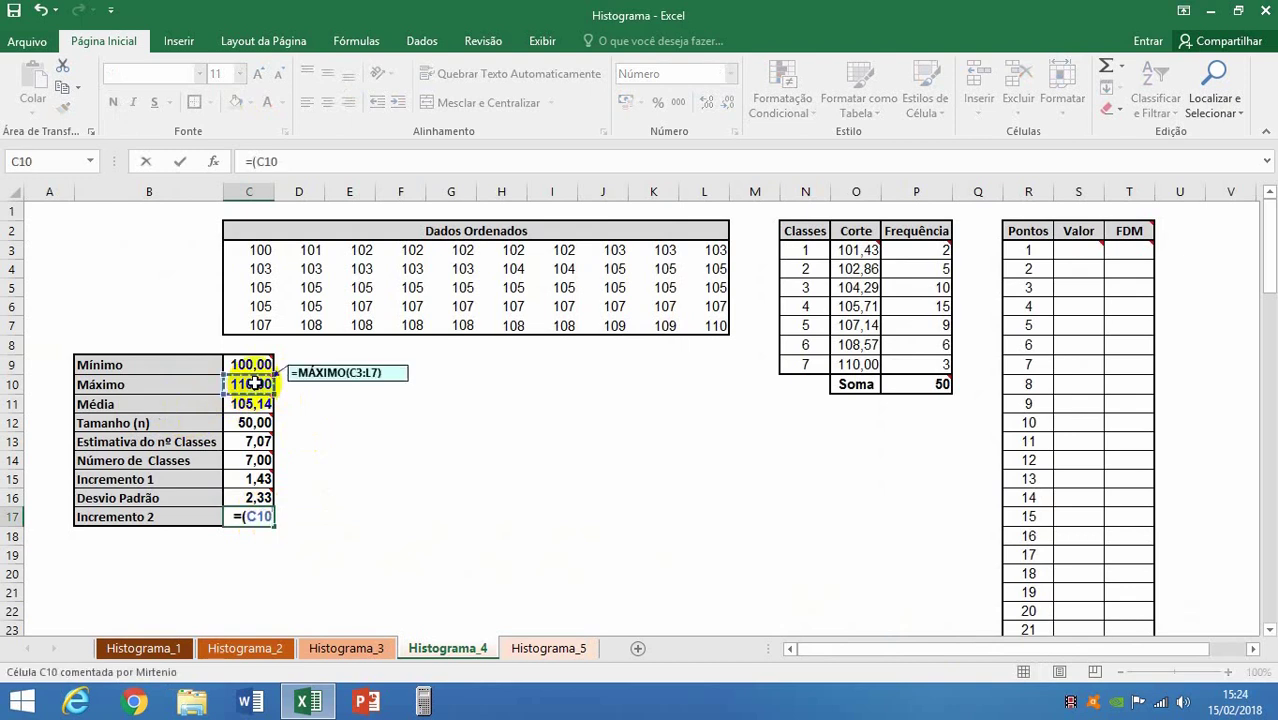
{"action": "type", "text": "-"}
{"action": "left_click", "coordinate": [260, 366]}
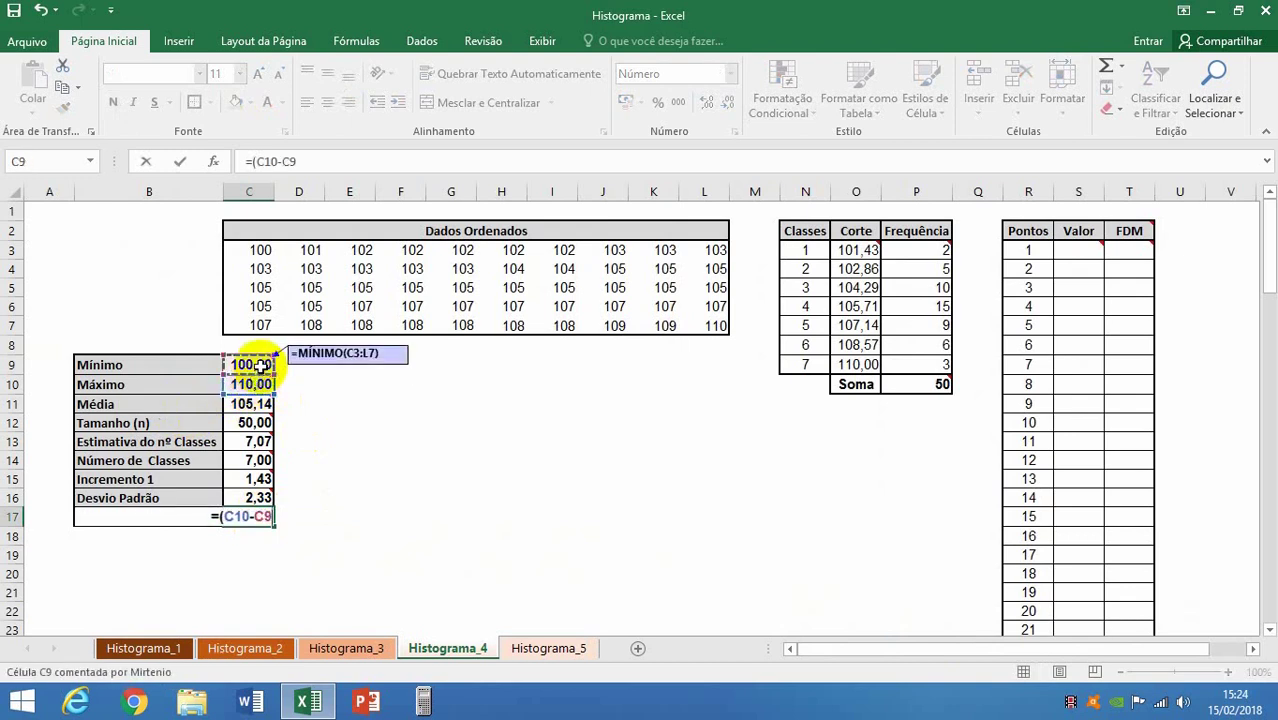
{"action": "type", "text": ")/100"}
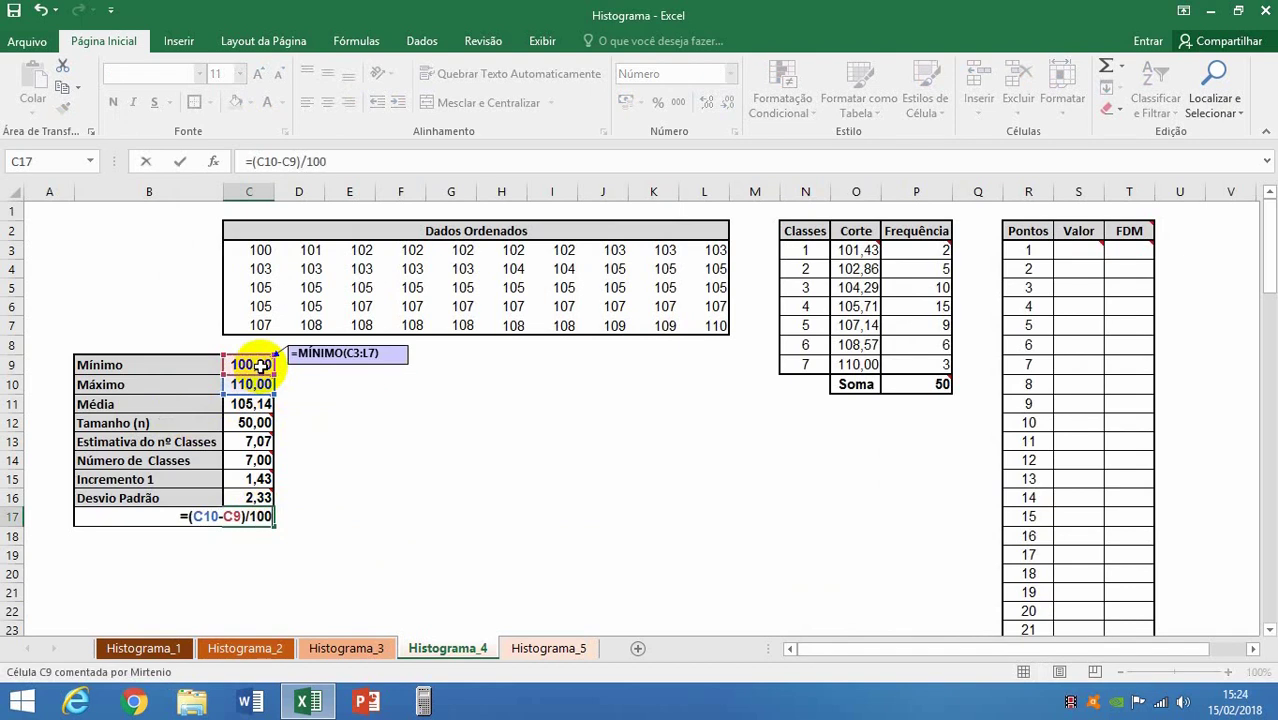
{"action": "key", "text": "Return"}
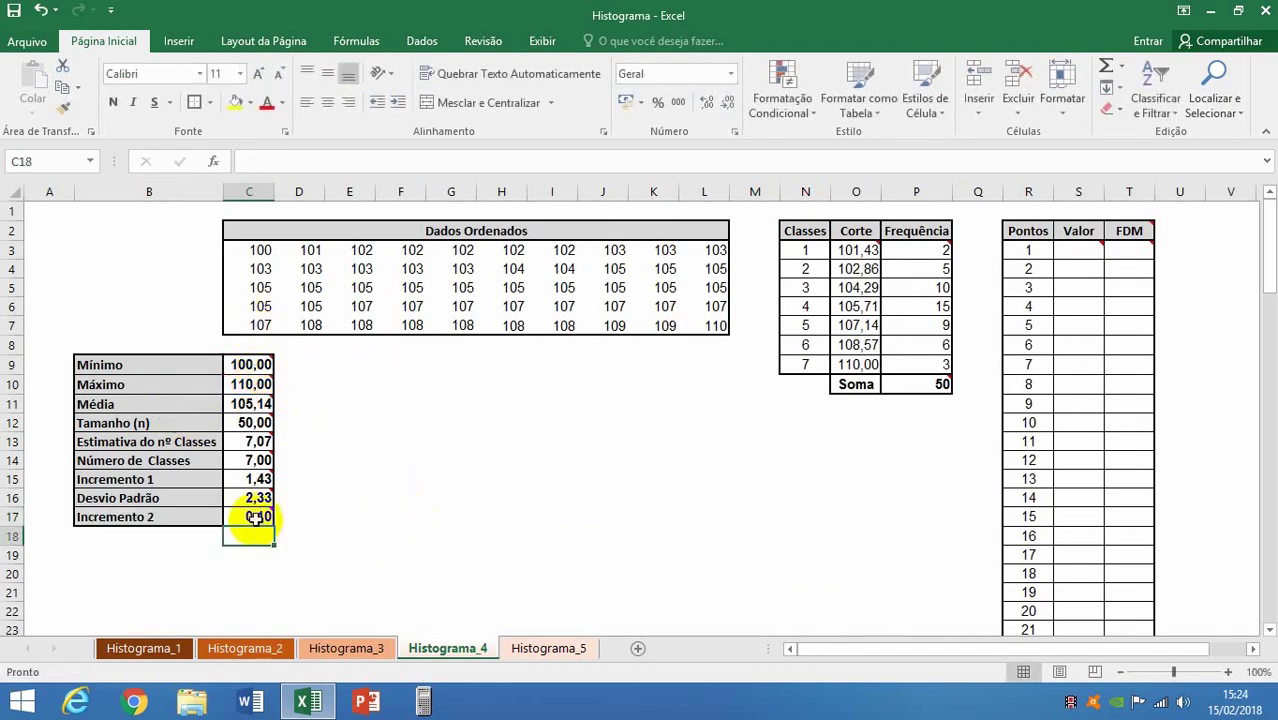
{"action": "mouse_move", "coordinate": [255, 518]}
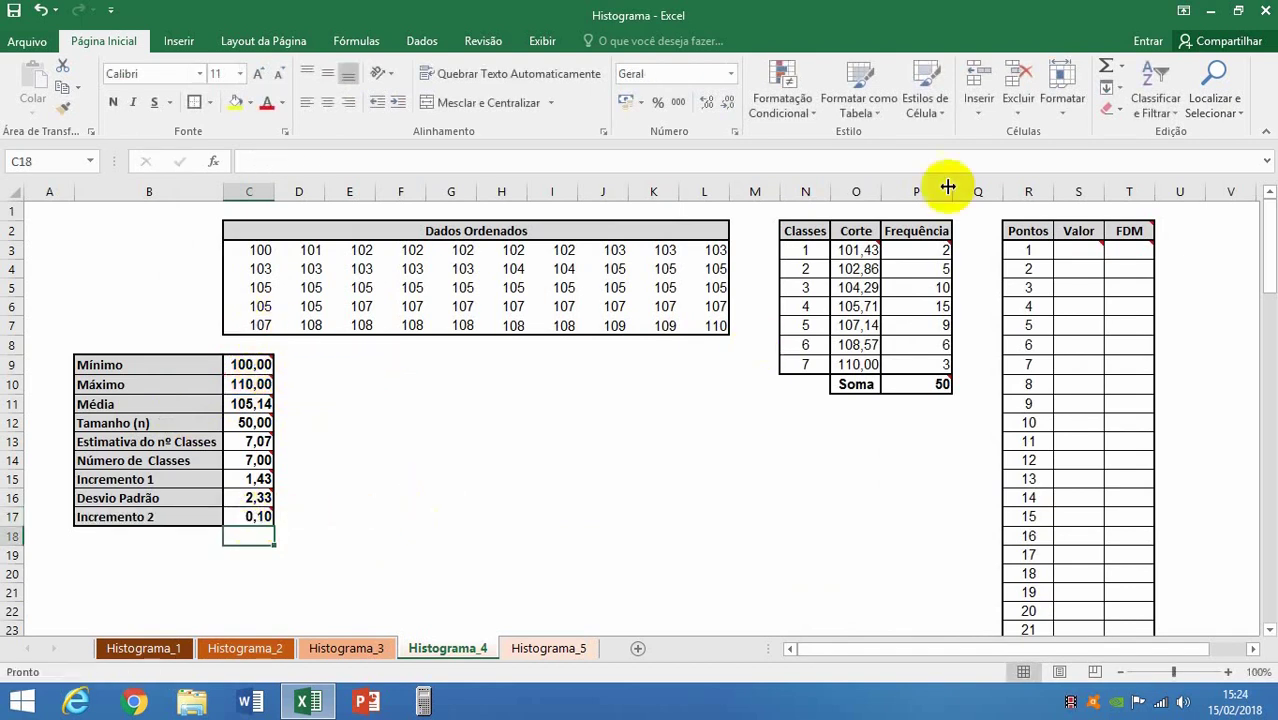
Step: Enter the formula =$C$9+R3*$C$17 in S3, the first cell of the Valor column
{"action": "mouse_move", "coordinate": [1083, 253]}
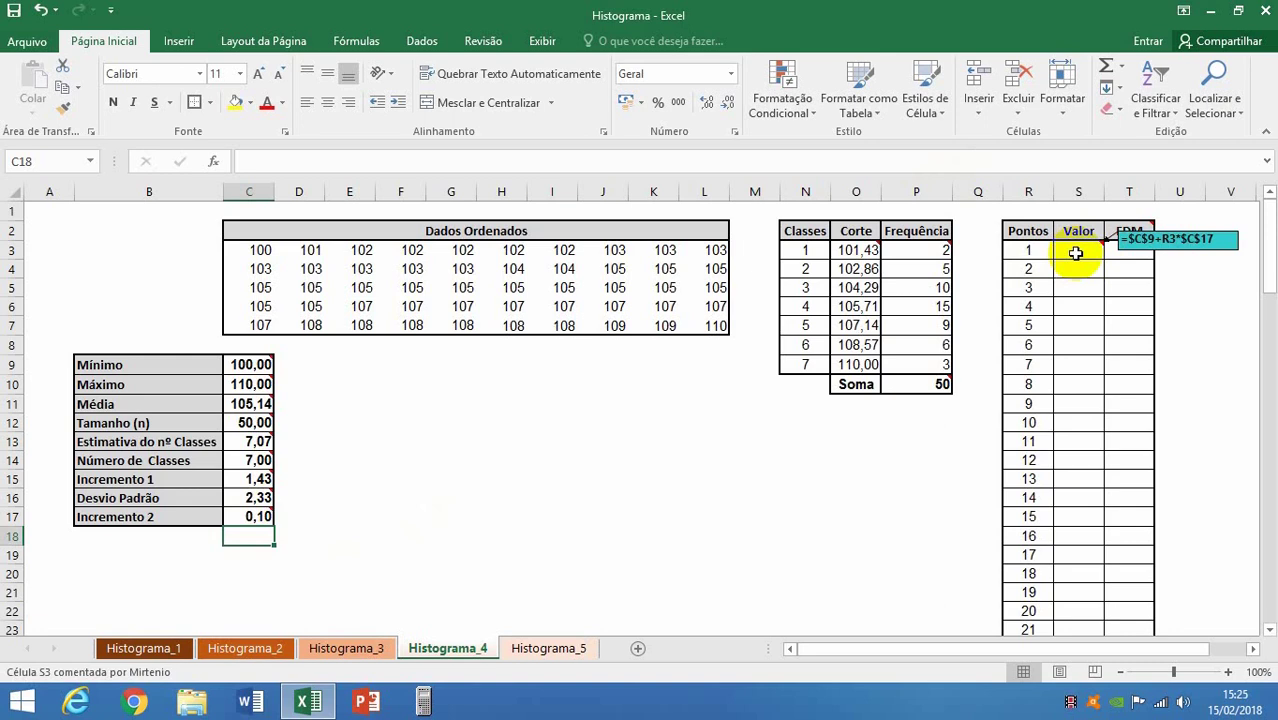
{"action": "left_click", "coordinate": [1075, 253]}
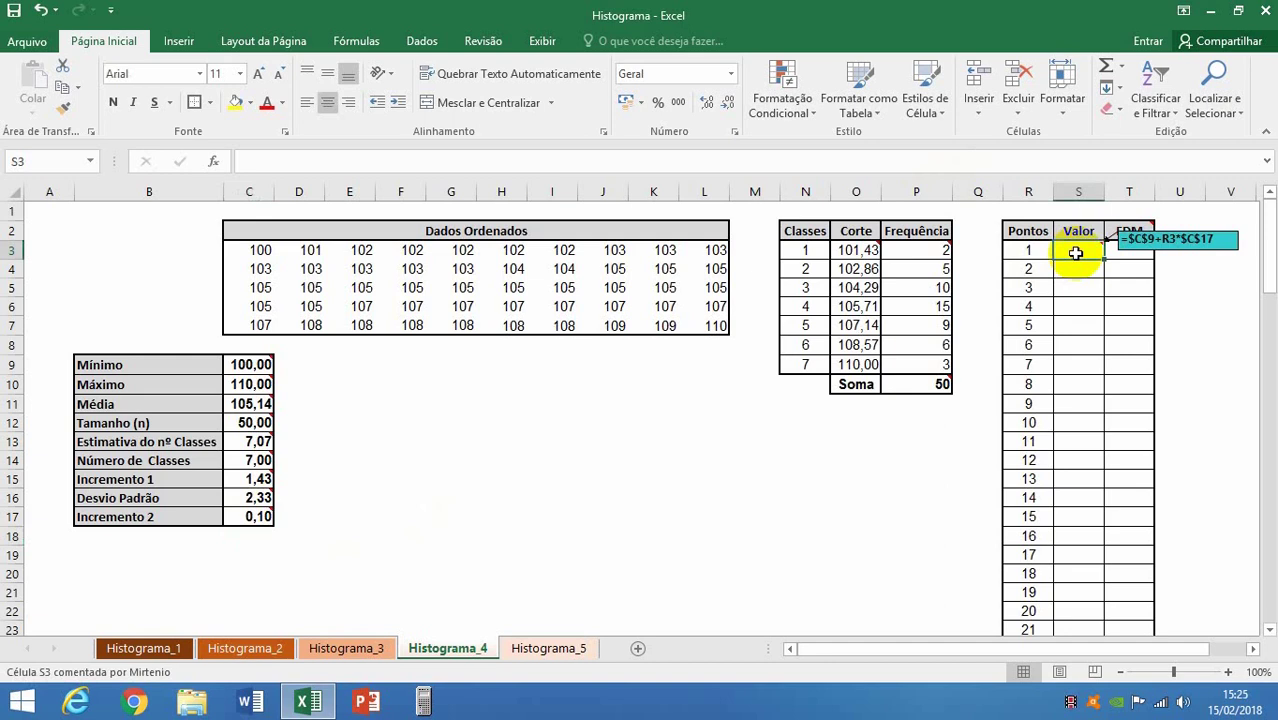
{"action": "type", "text": "="}
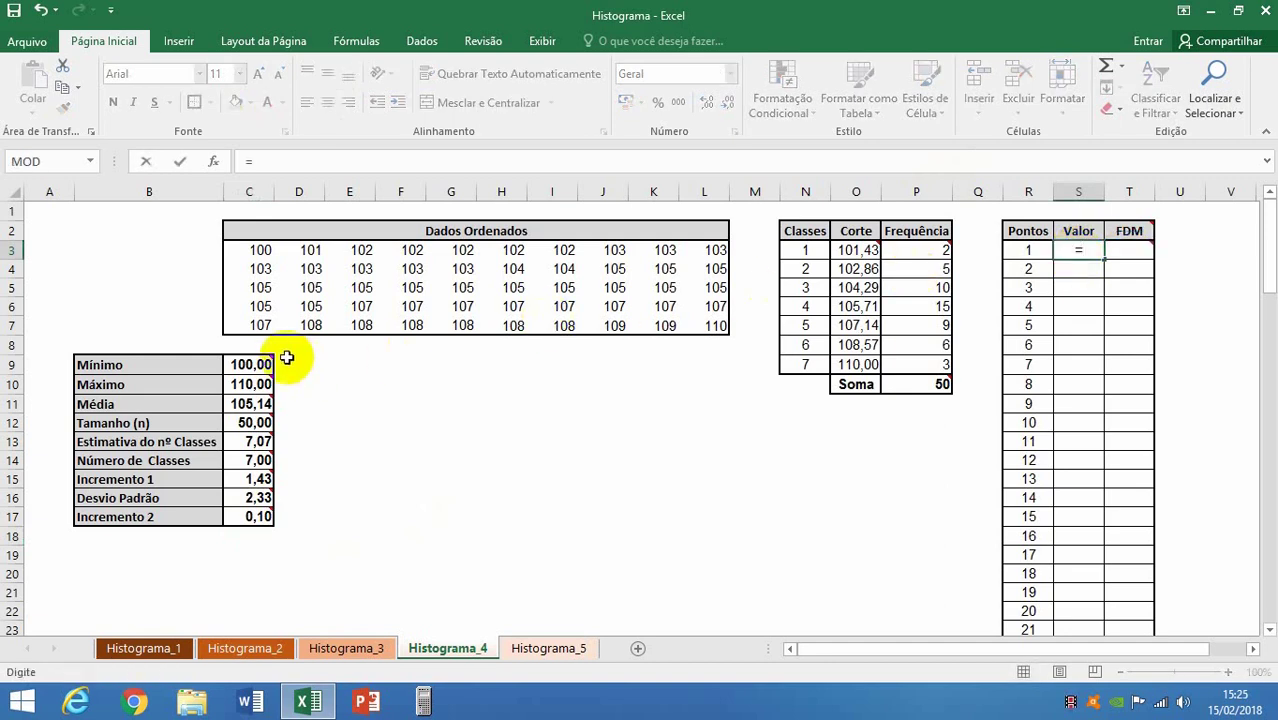
{"action": "left_click", "coordinate": [260, 362]}
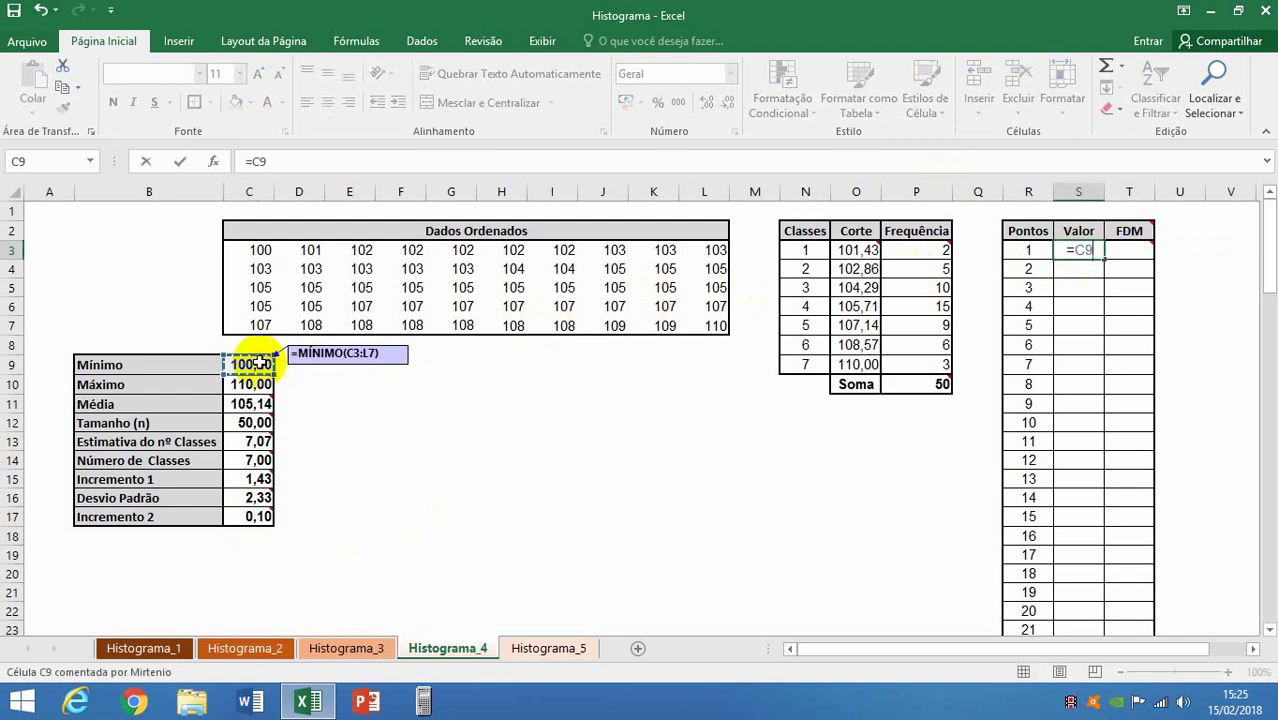
{"action": "key", "text": "F4"}
{"action": "type", "text": "+"}
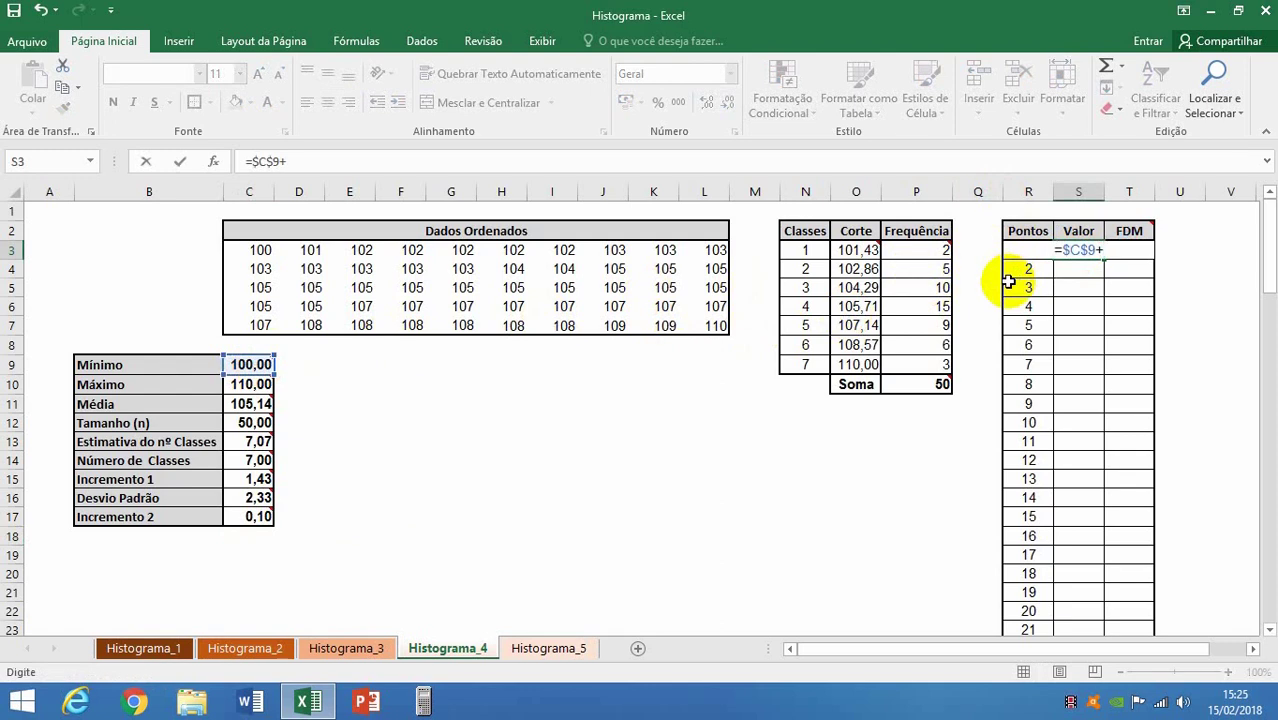
{"action": "type", "text": "R3"}
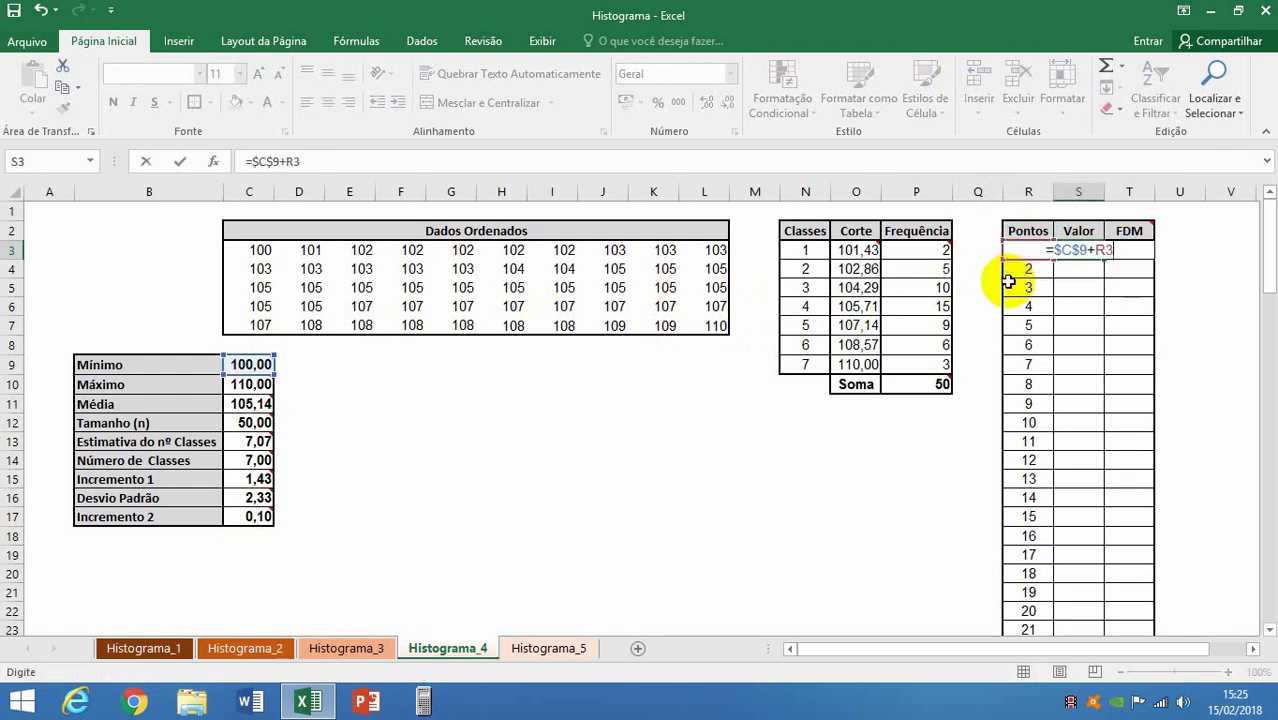
{"action": "type", "text": "*"}
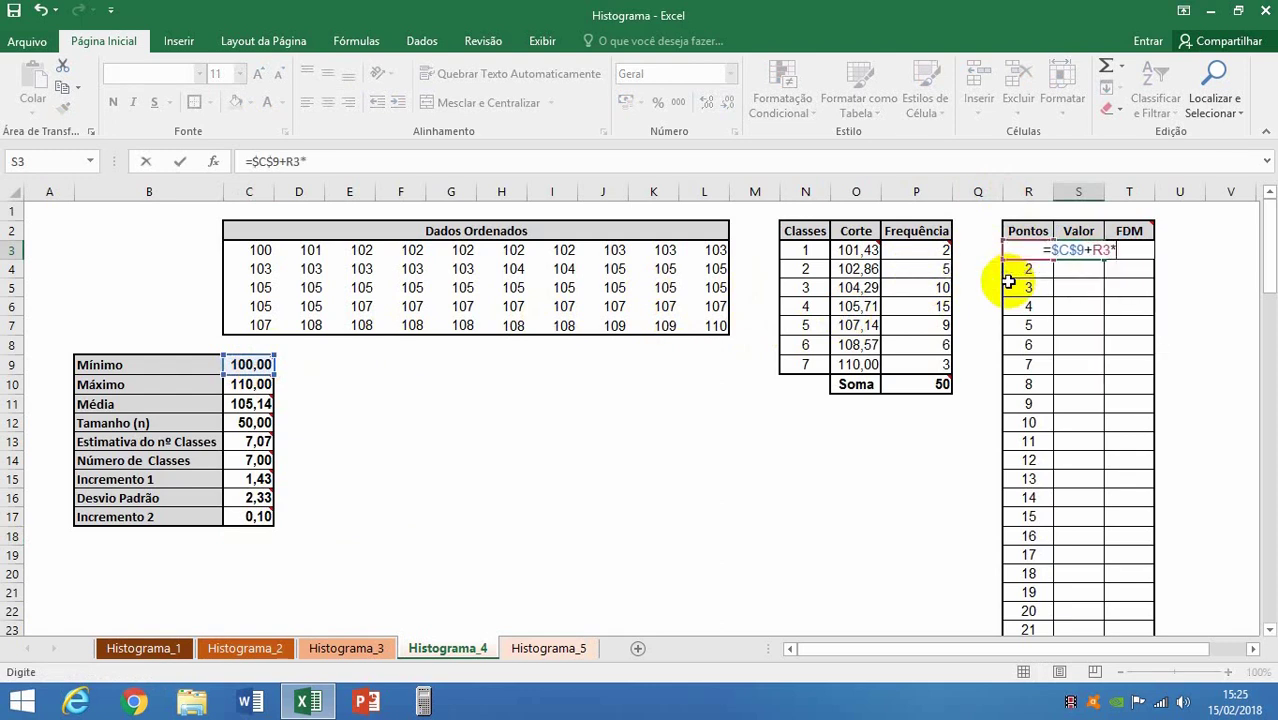
{"action": "left_click", "coordinate": [246, 519]}
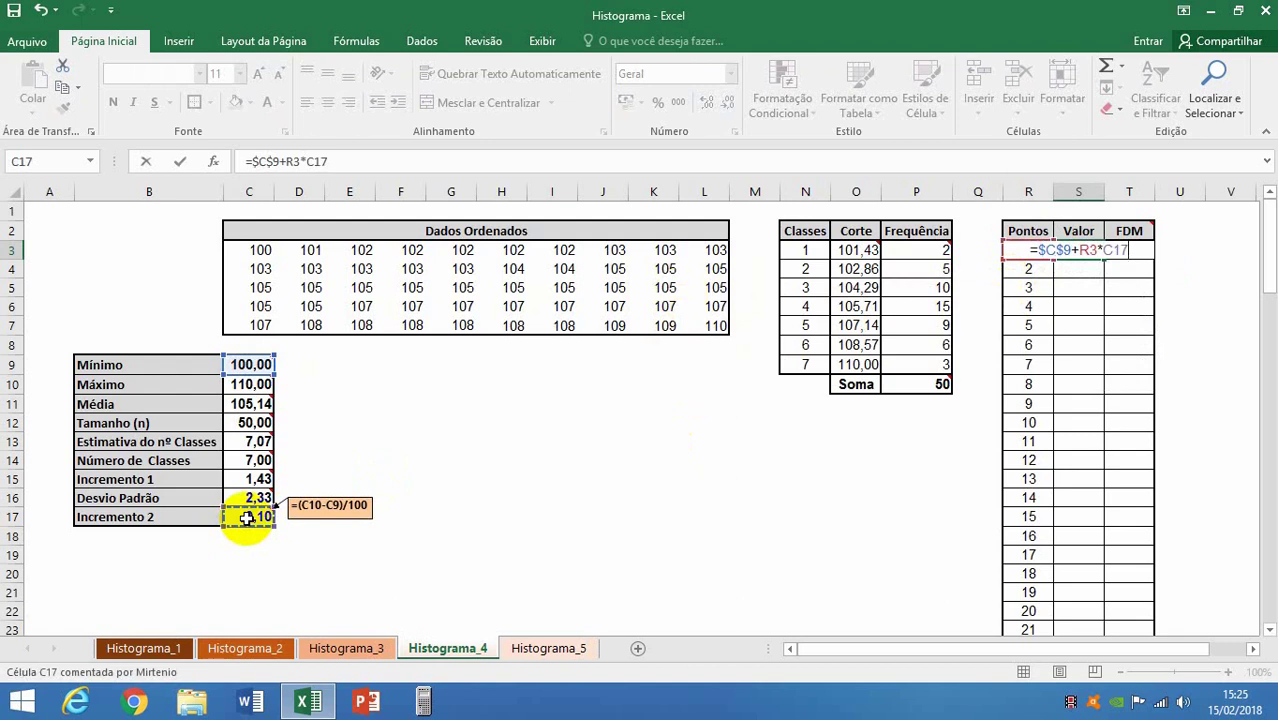
{"action": "key", "text": "F4"}
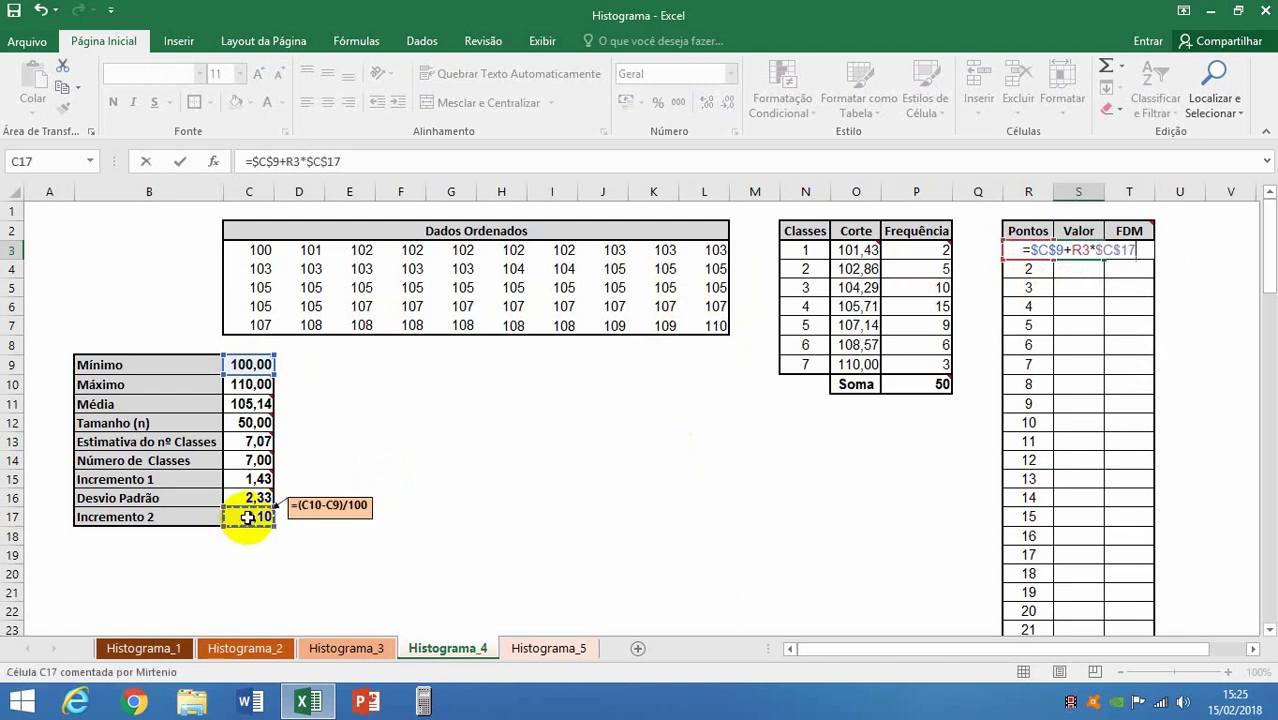
{"action": "key", "text": "Return"}
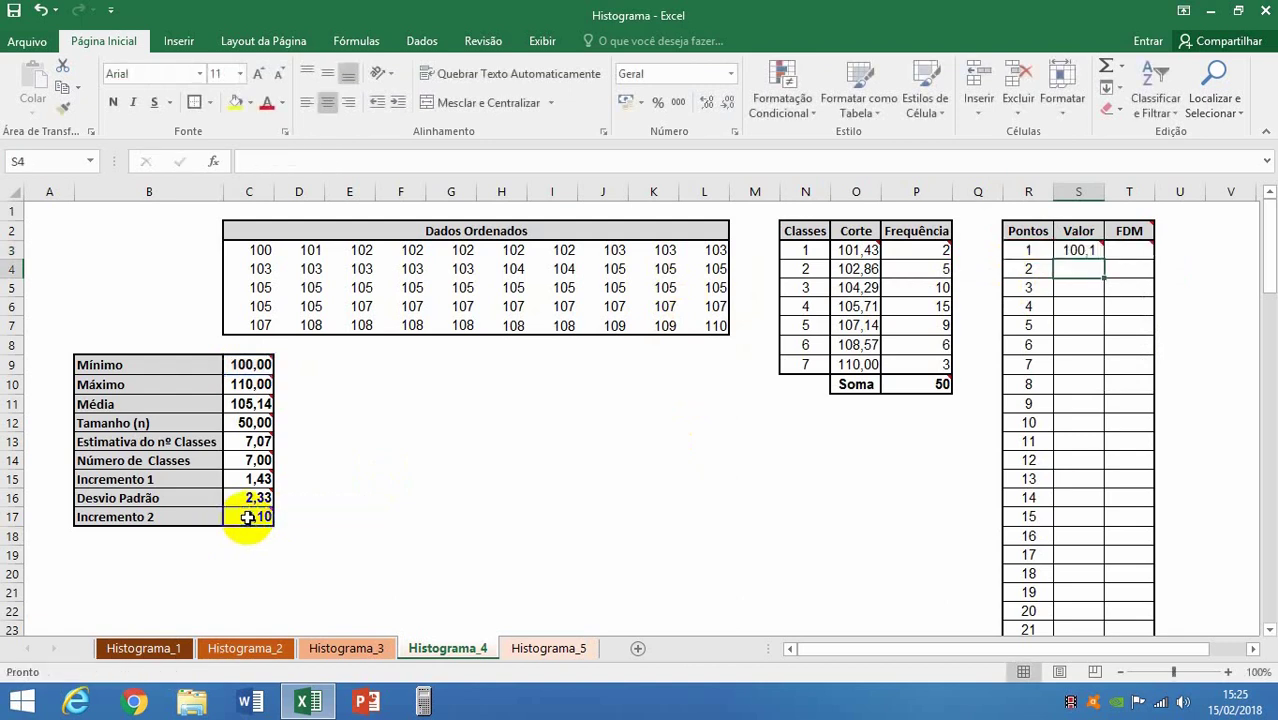
Step: Fill the S3 formula down the Valor column to row 102, for all 100 points
{"action": "left_click", "coordinate": [1067, 256]}
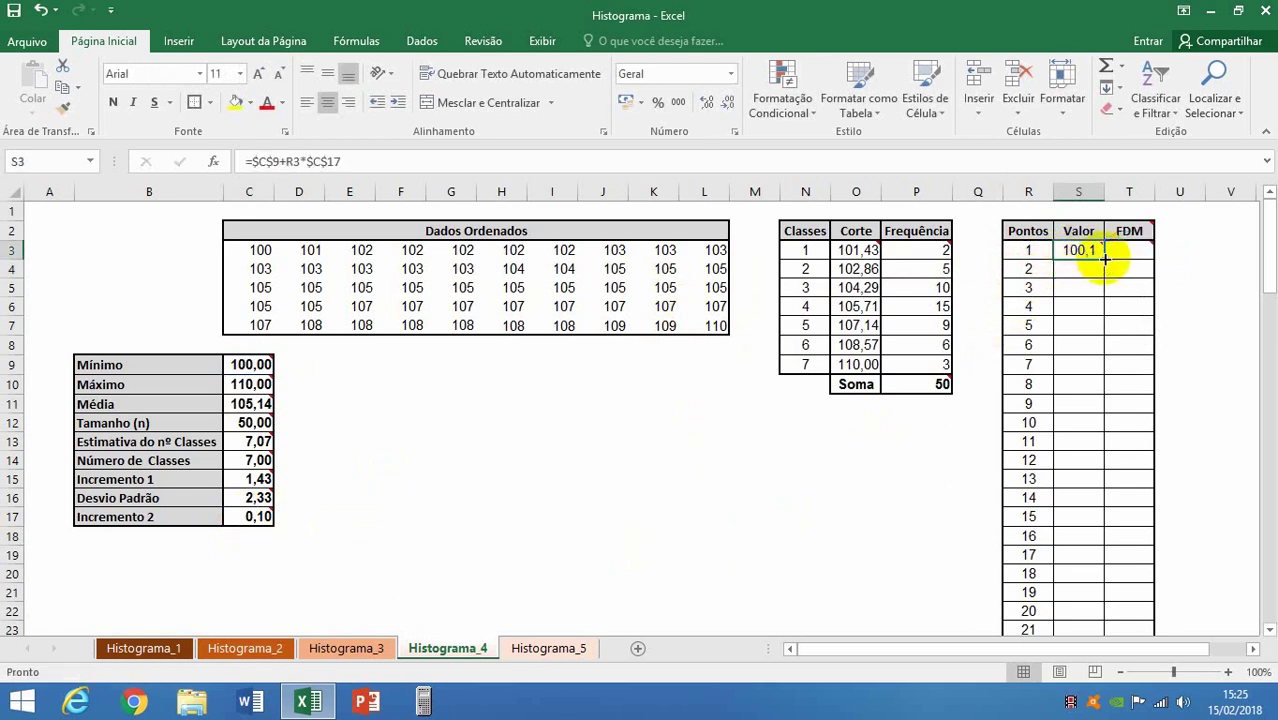
{"action": "left_click_drag", "start_coordinate": [1104, 286], "coordinate": [1098, 386]}
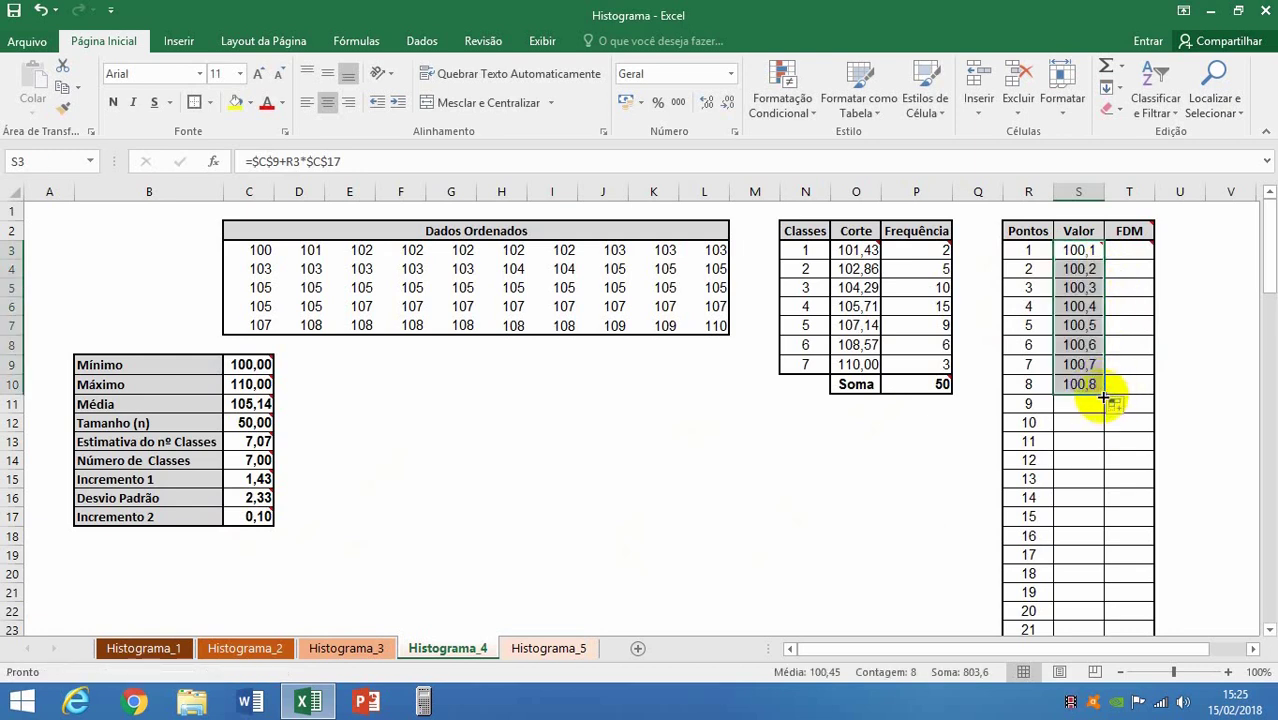
{"action": "left_click_drag", "start_coordinate": [1101, 391], "coordinate": [1104, 657]}
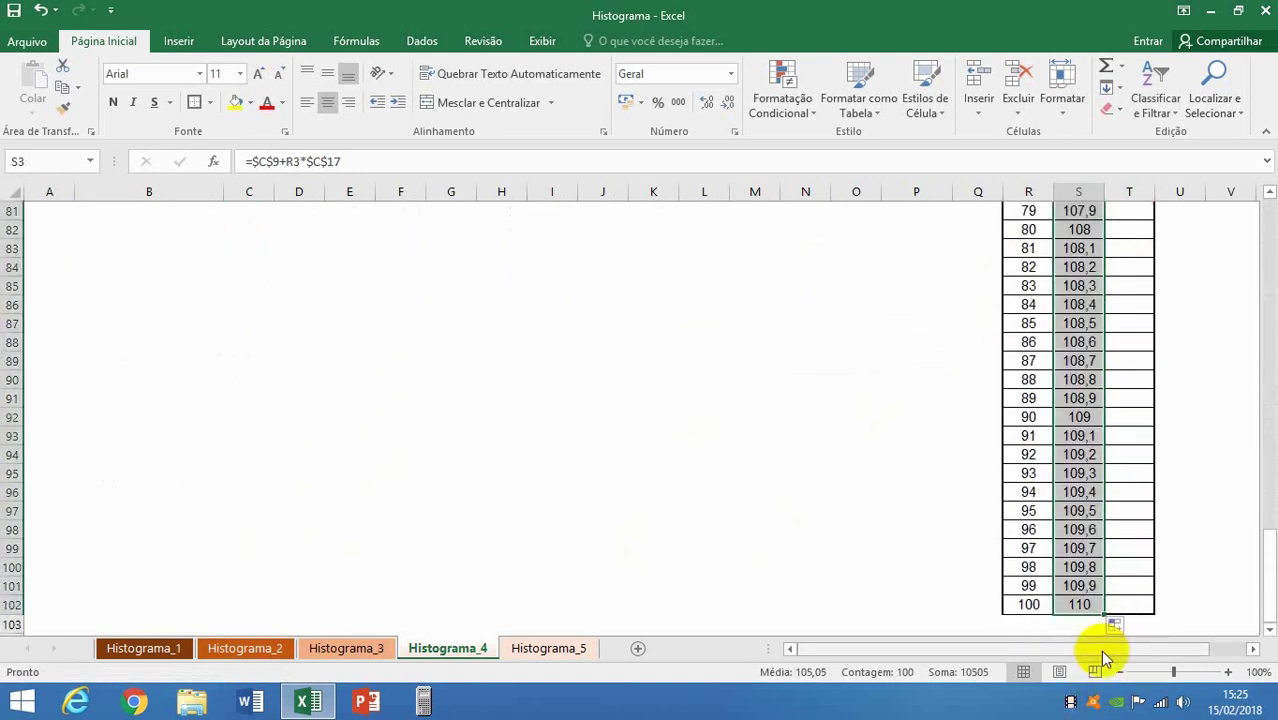
{"action": "left_click", "coordinate": [1079, 603]}
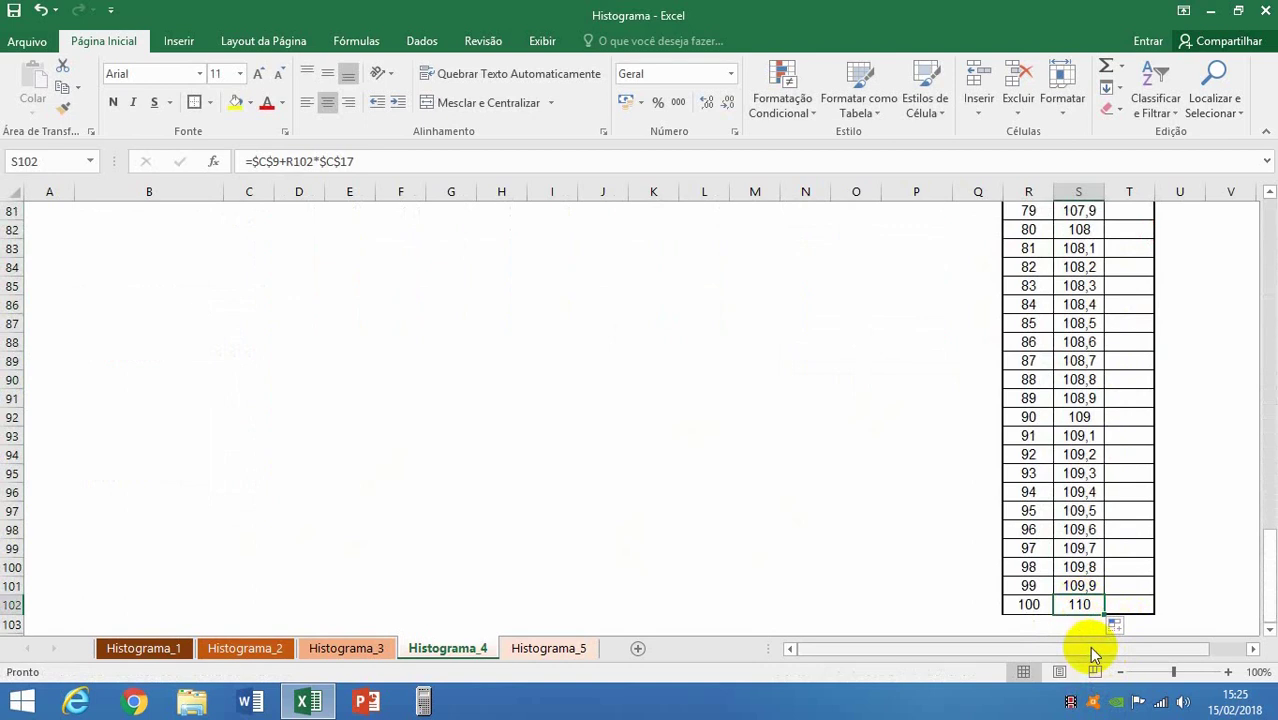
Step: Examine the notes on the FDM header, the first FDM cell T3 and the Desvio Padrão cell C16
{"action": "scroll", "coordinate": [1089, 646], "scroll_direction": "up", "scroll_amount": 20}
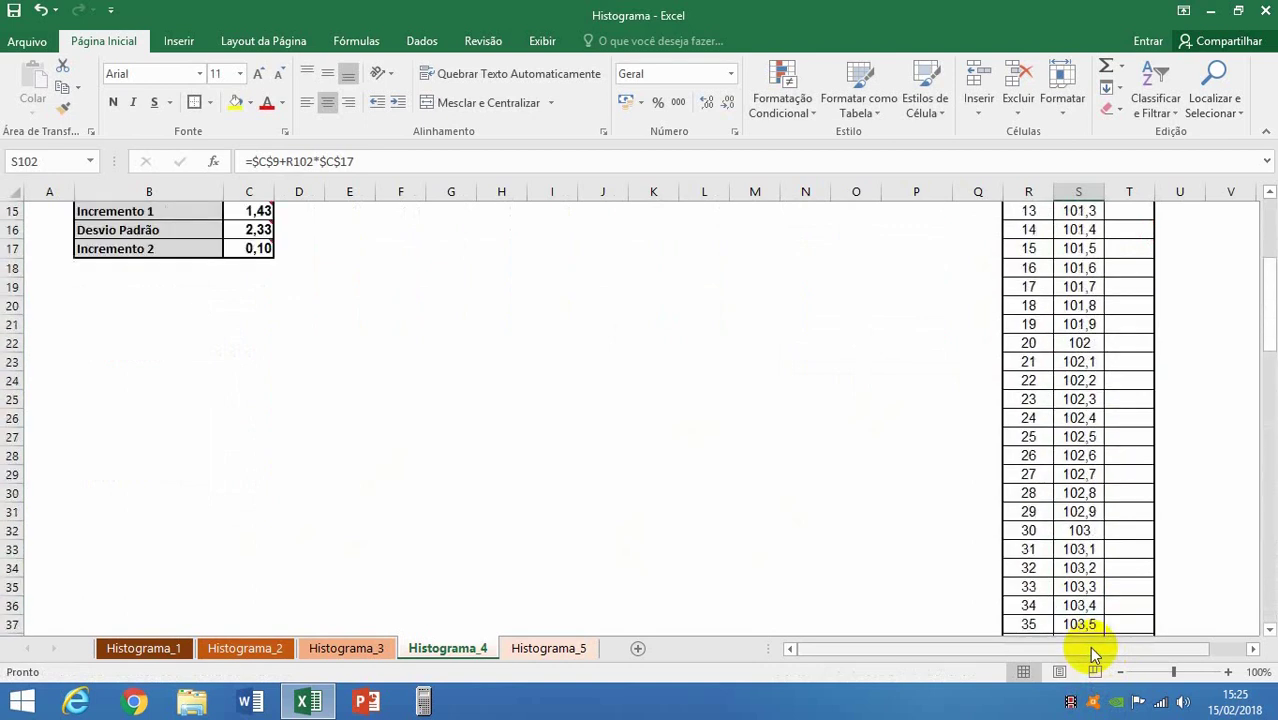
{"action": "scroll", "coordinate": [1091, 648], "scroll_direction": "up", "scroll_amount": 5}
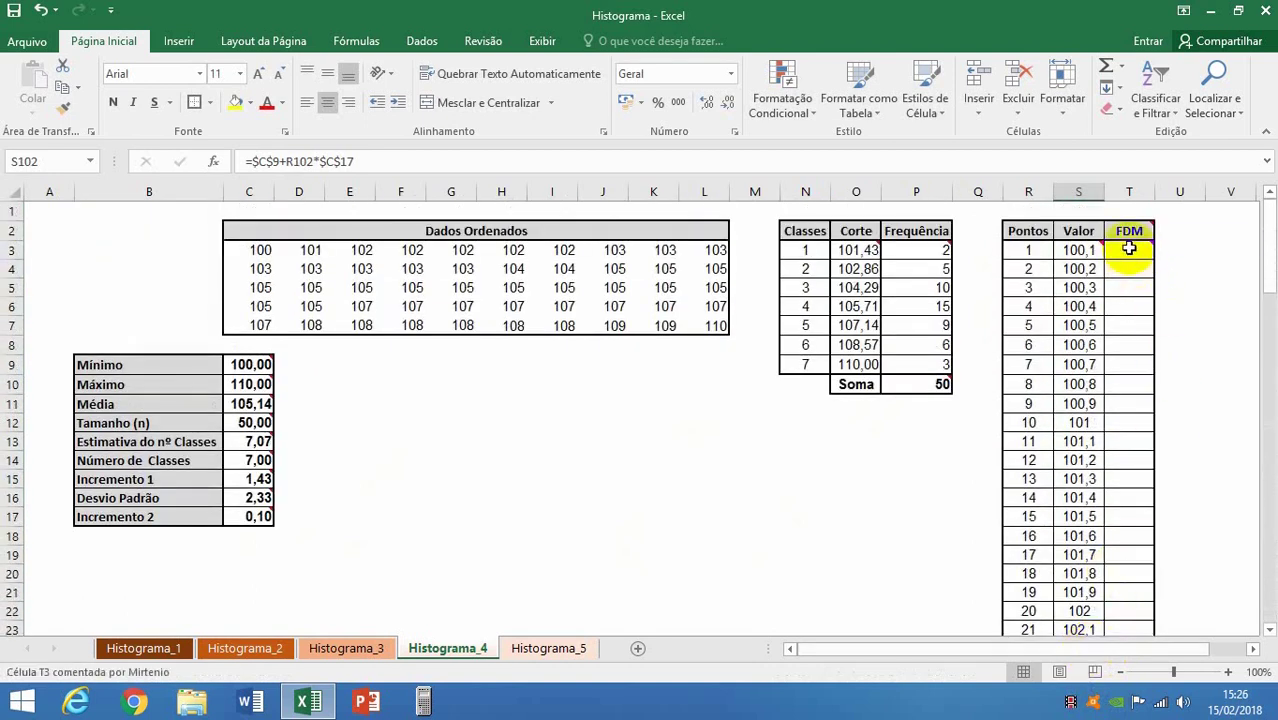
{"action": "mouse_move", "coordinate": [1130, 248]}
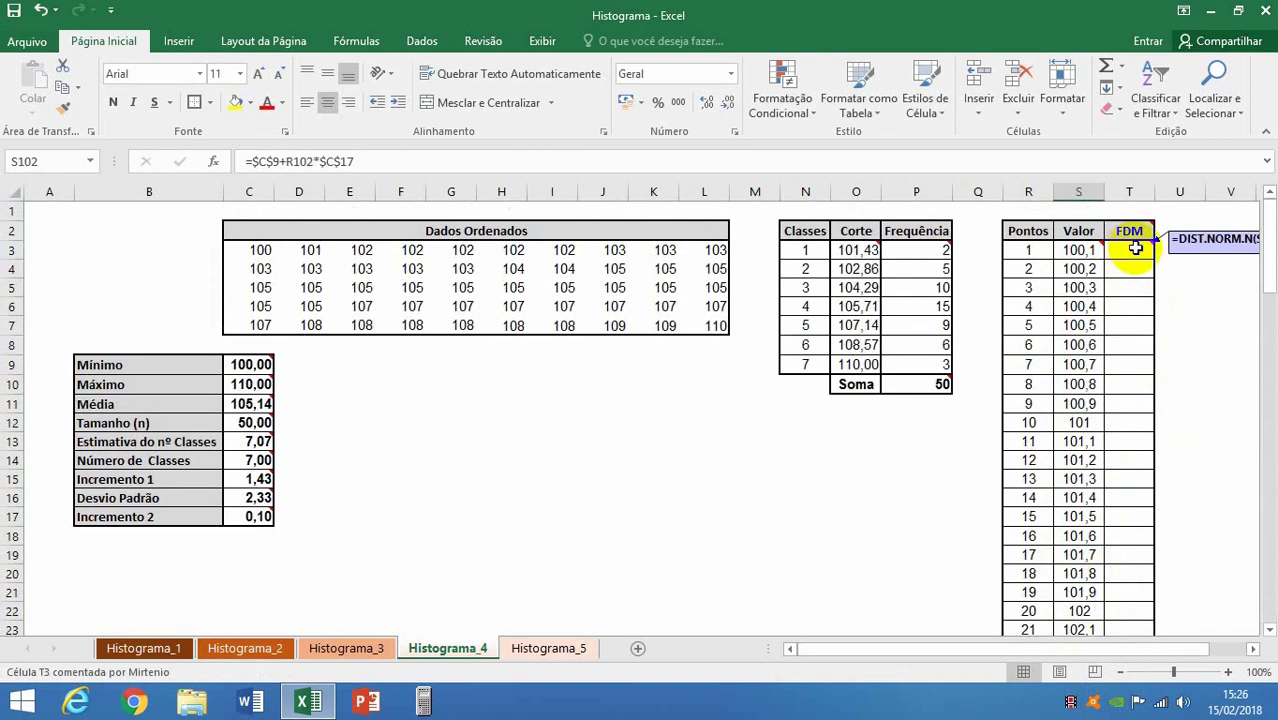
{"action": "left_click_drag", "start_coordinate": [1093, 649], "coordinate": [1119, 592]}
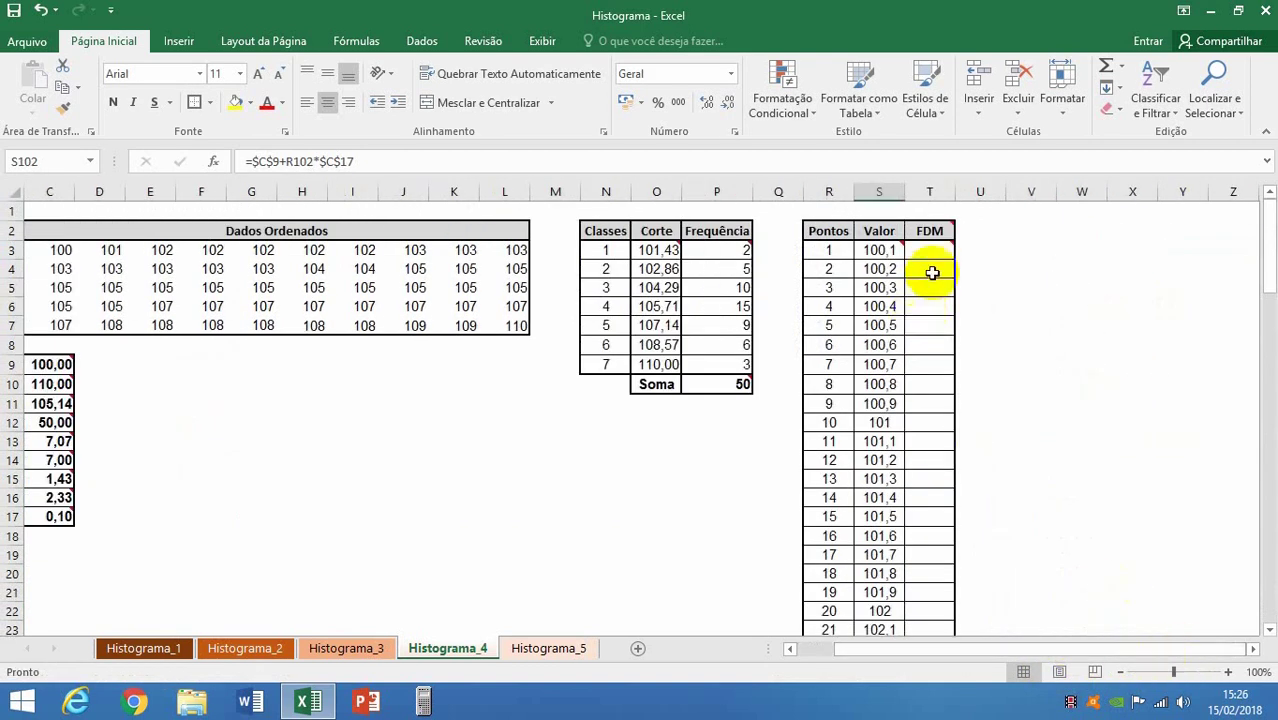
{"action": "mouse_move", "coordinate": [941, 251]}
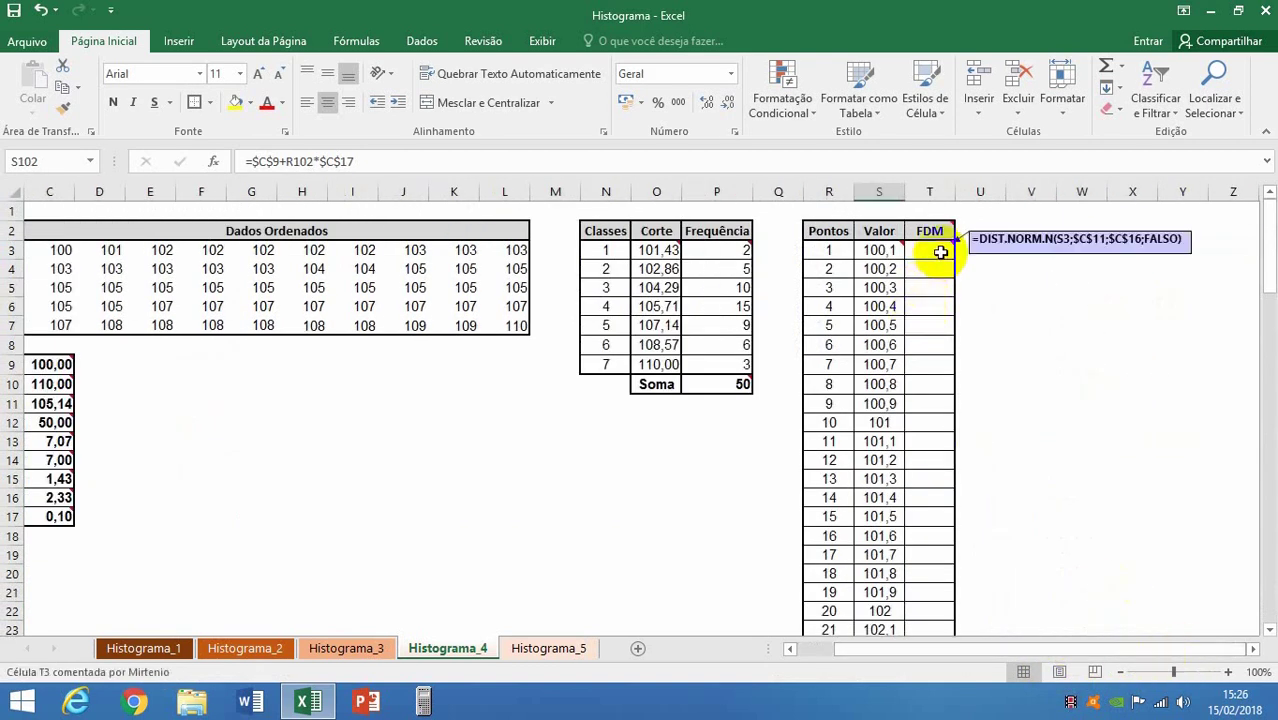
{"action": "mouse_move", "coordinate": [941, 227]}
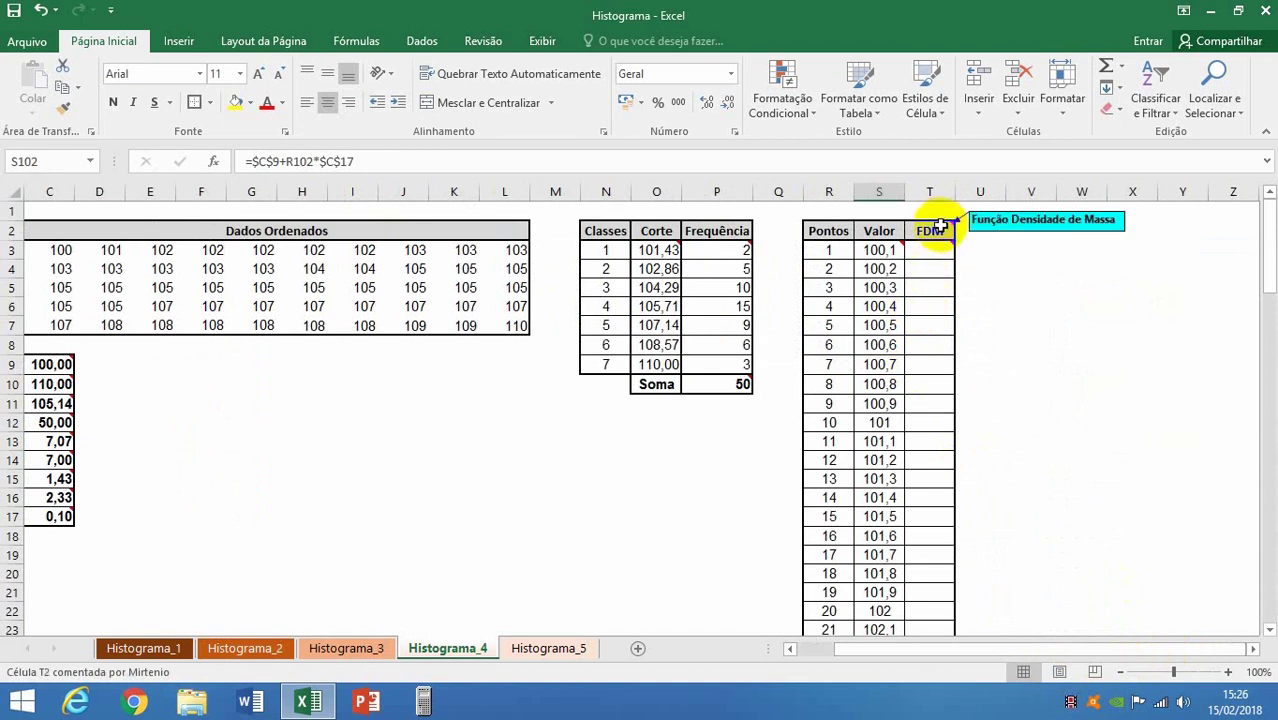
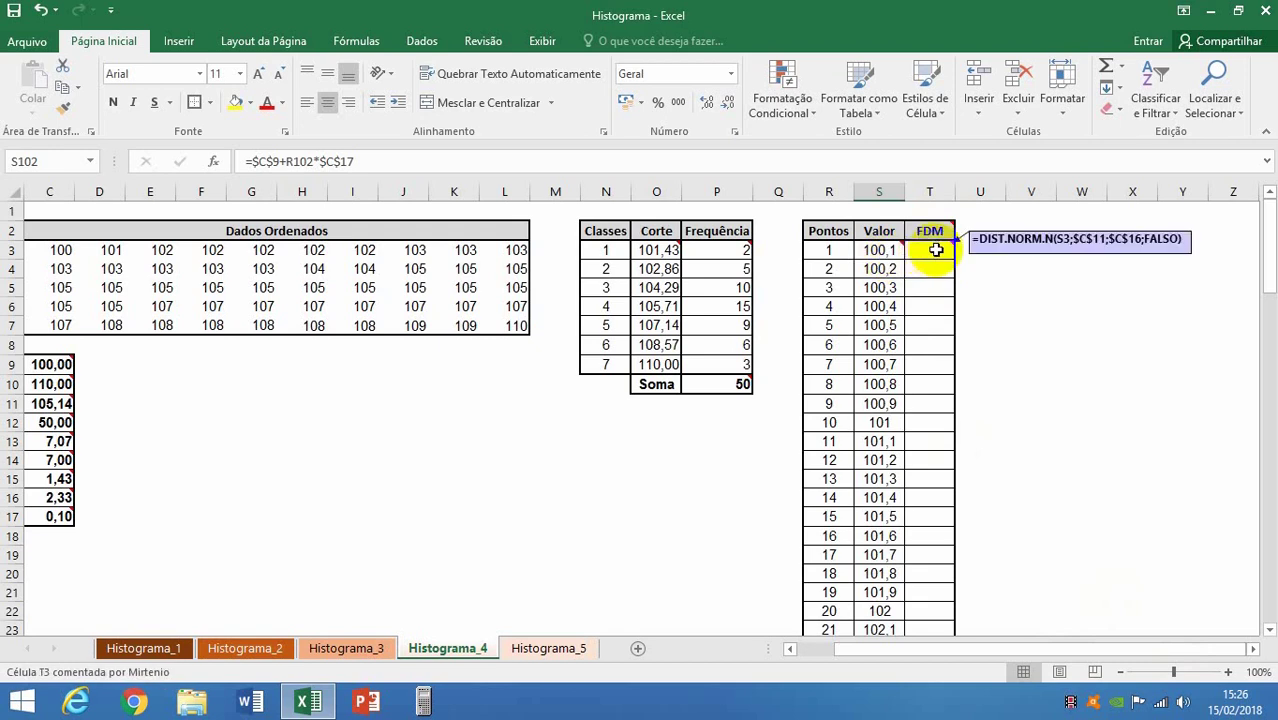
{"action": "mouse_move", "coordinate": [62, 404]}
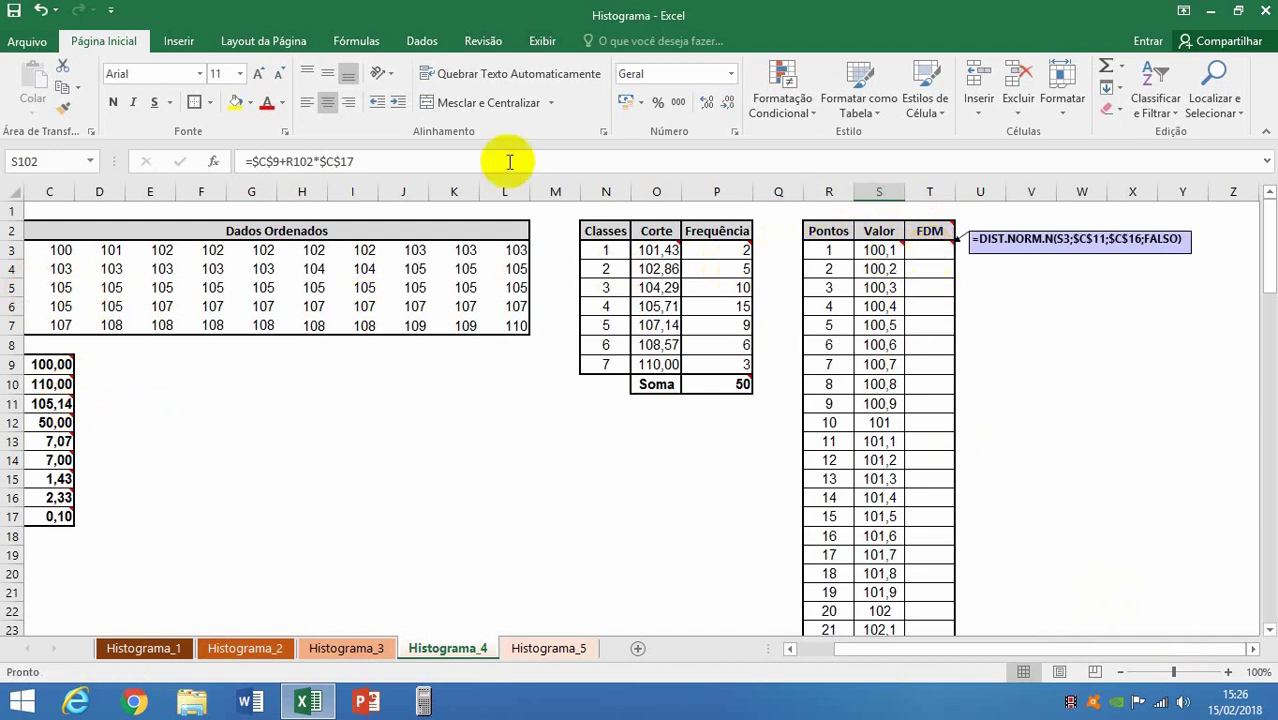
{"action": "mouse_move", "coordinate": [59, 497]}
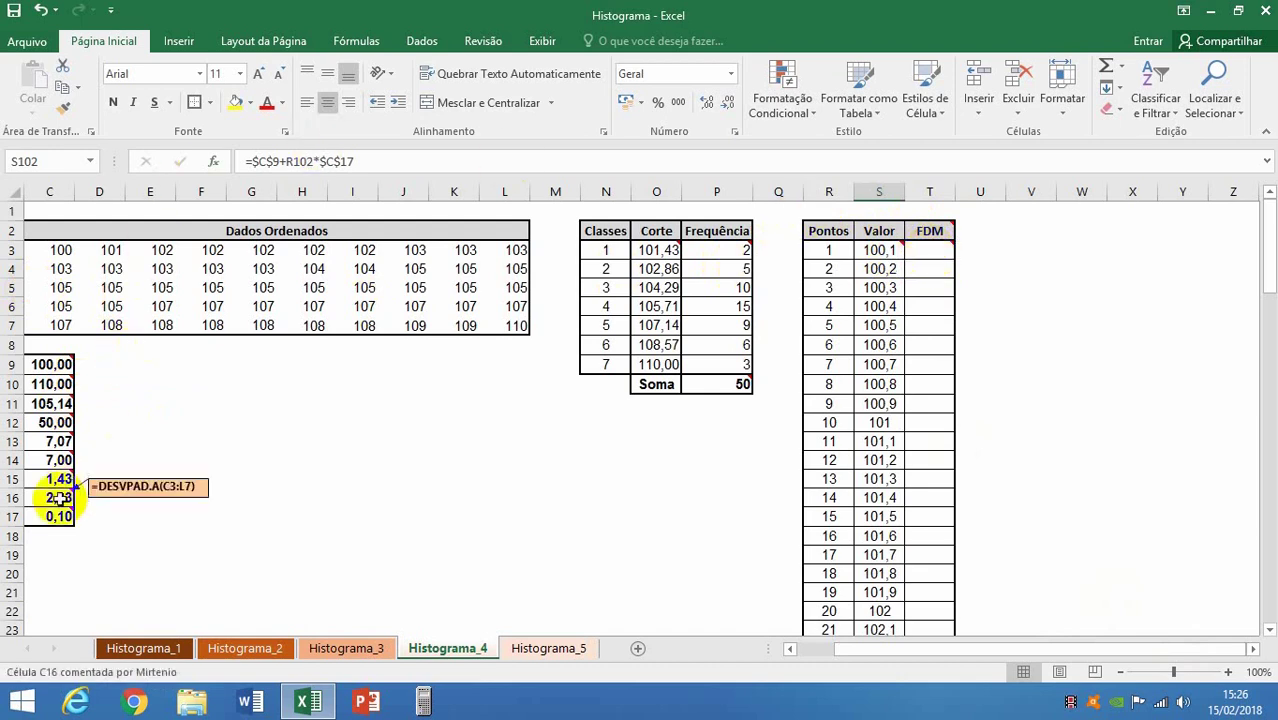
Step: Start a DIST.NORM.N formula in T3, the first cell of the FDM column
{"action": "left_click", "coordinate": [941, 253]}
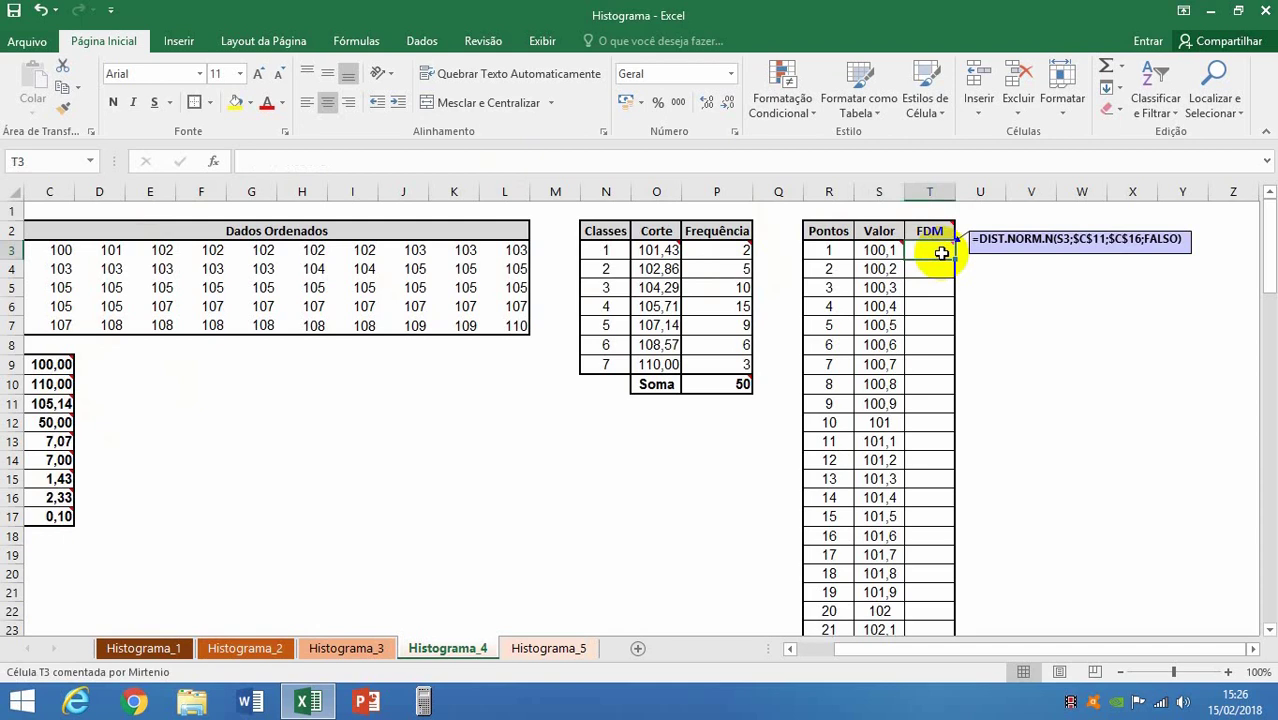
{"action": "type", "text": "="}
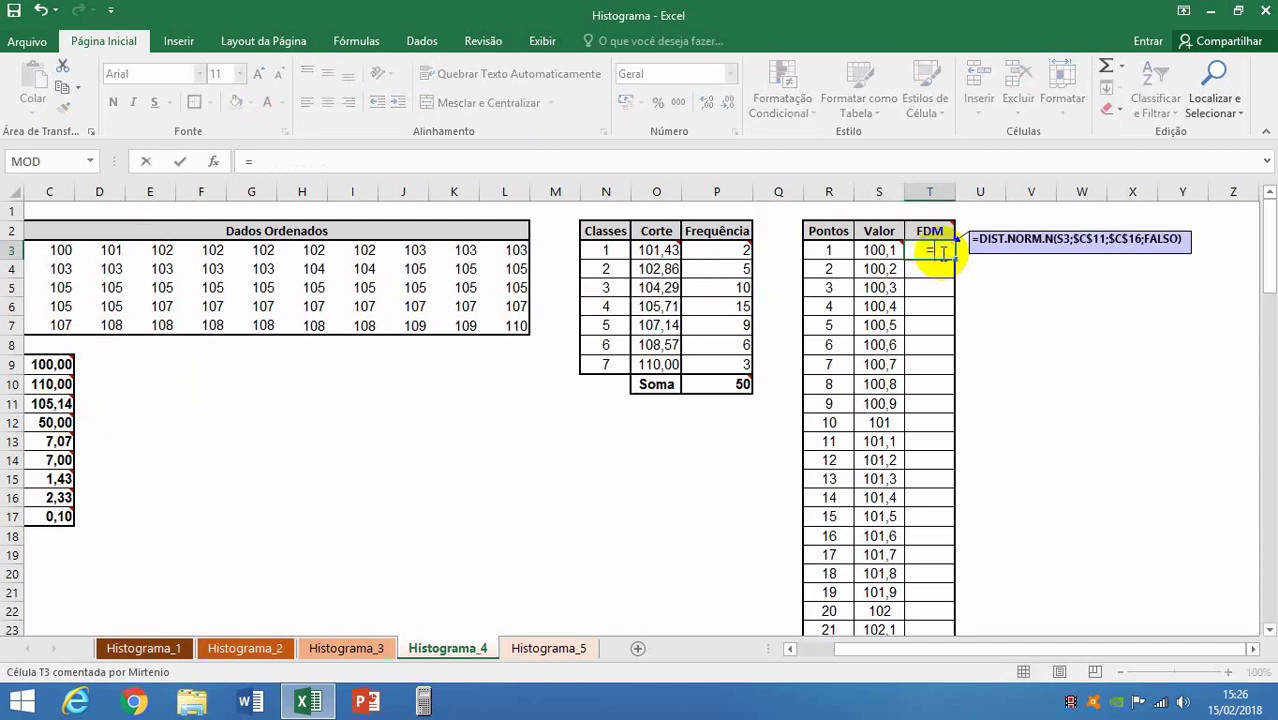
{"action": "type", "text": "DISTR"}
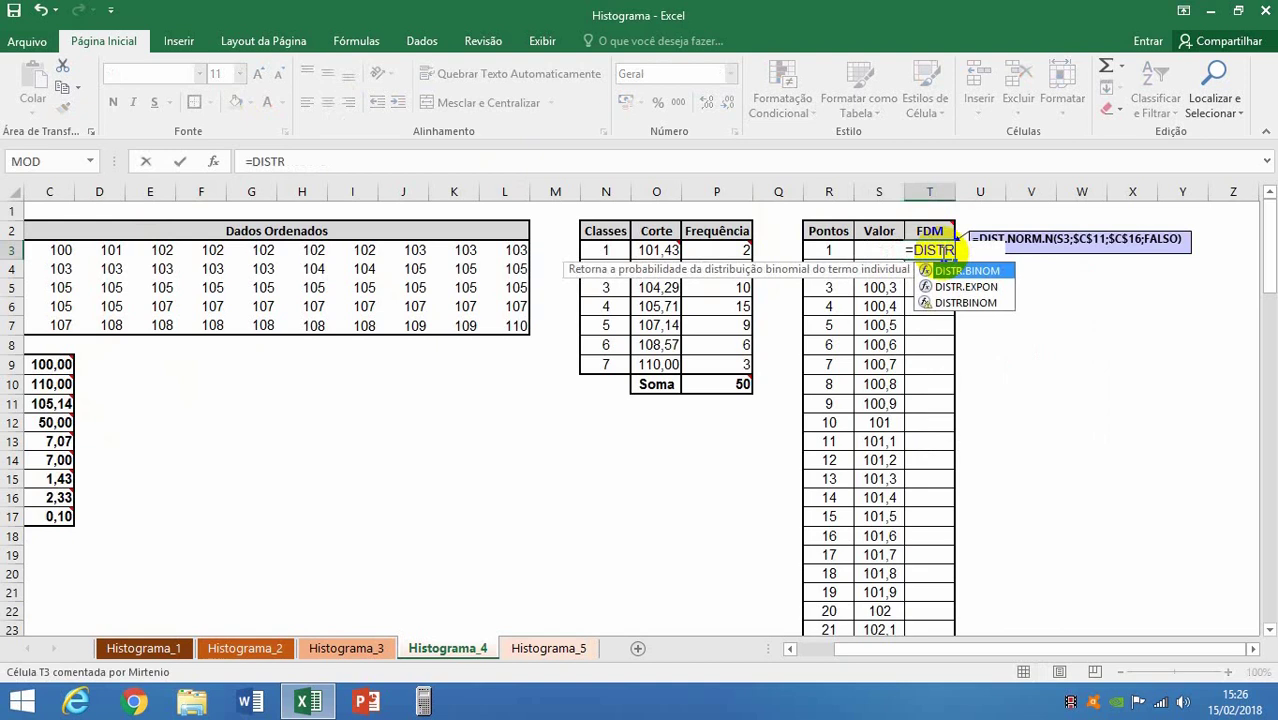
{"action": "key", "text": "BackSpace"}
{"action": "type", "text": "."}
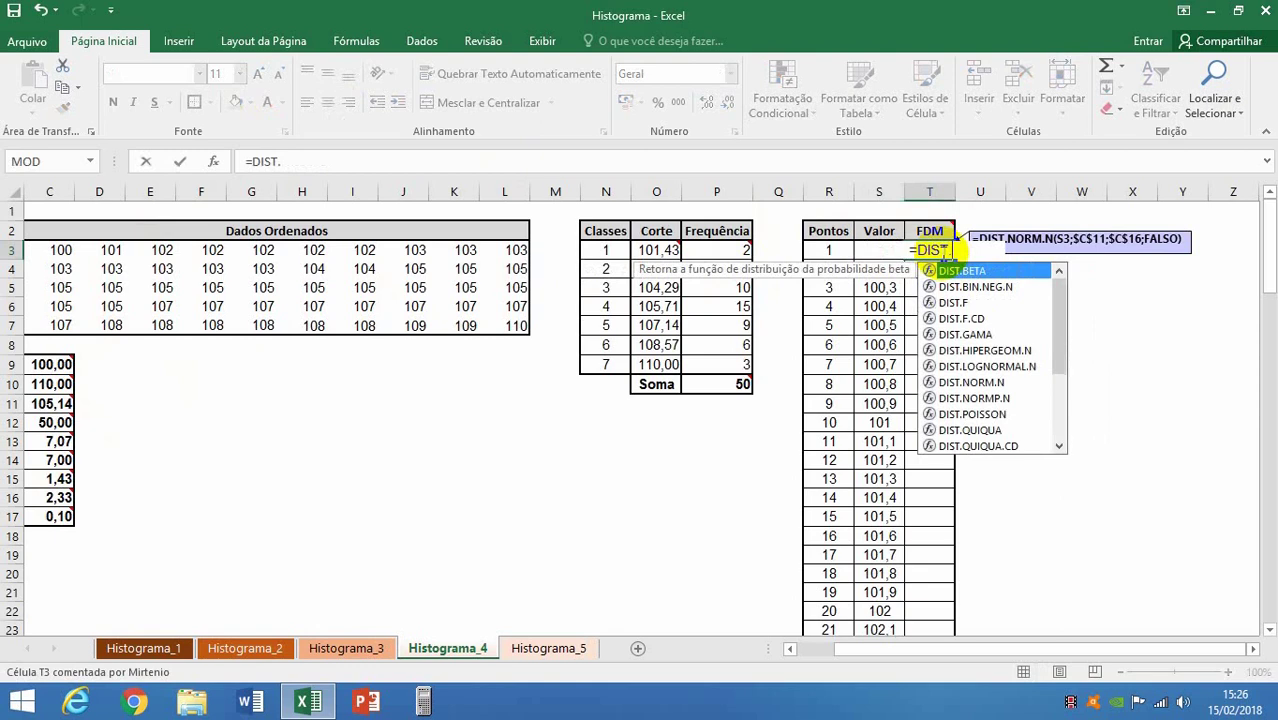
{"action": "type", "text": "NO"}
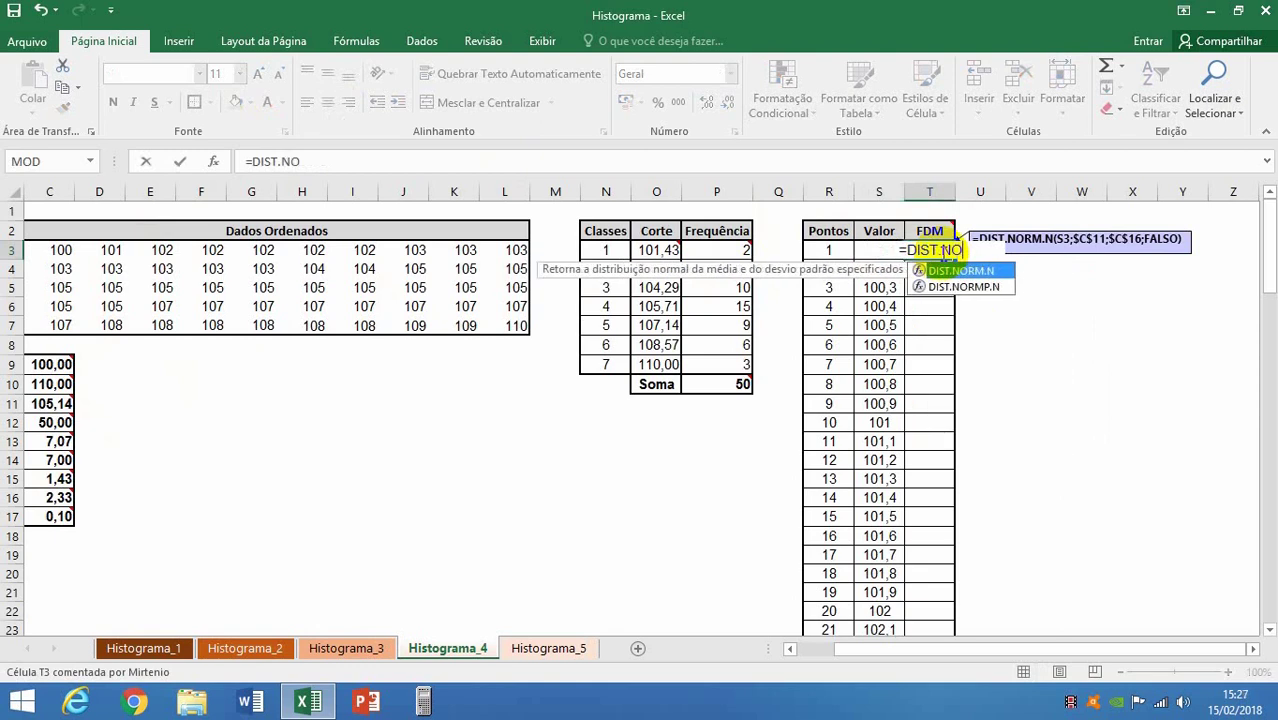
{"action": "type", "text": "RM"}
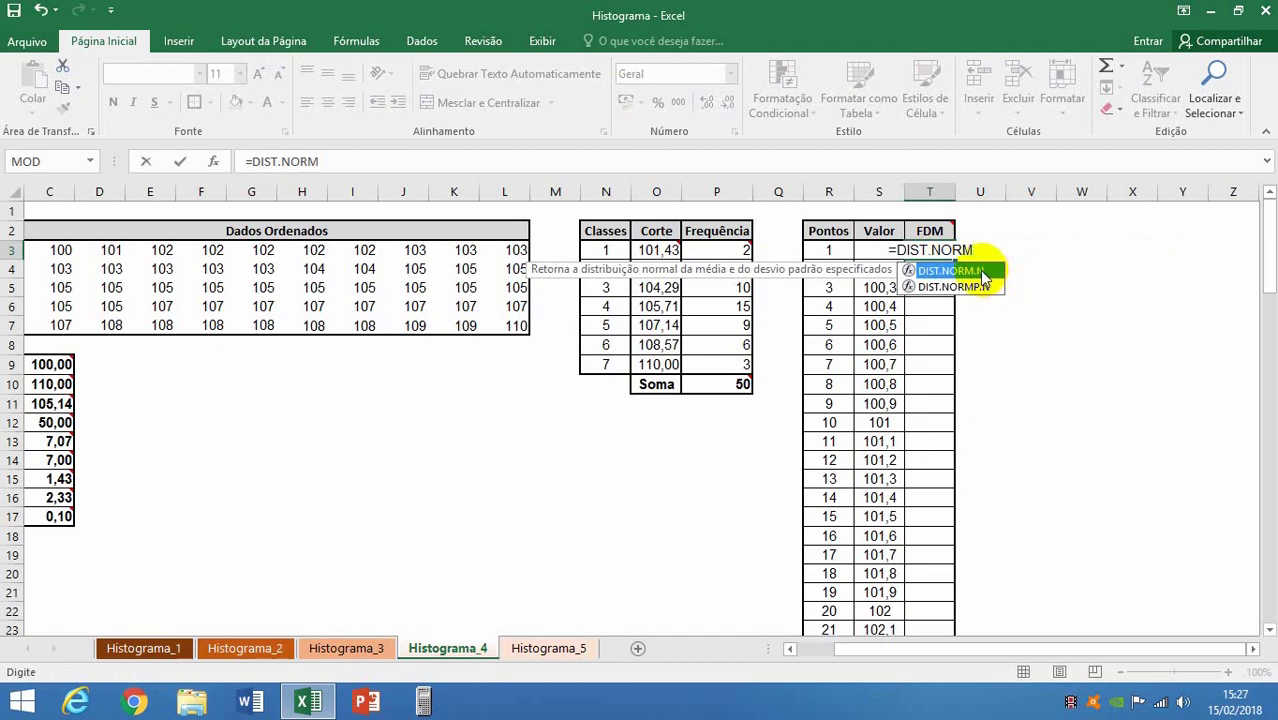
{"action": "double_click", "coordinate": [982, 272]}
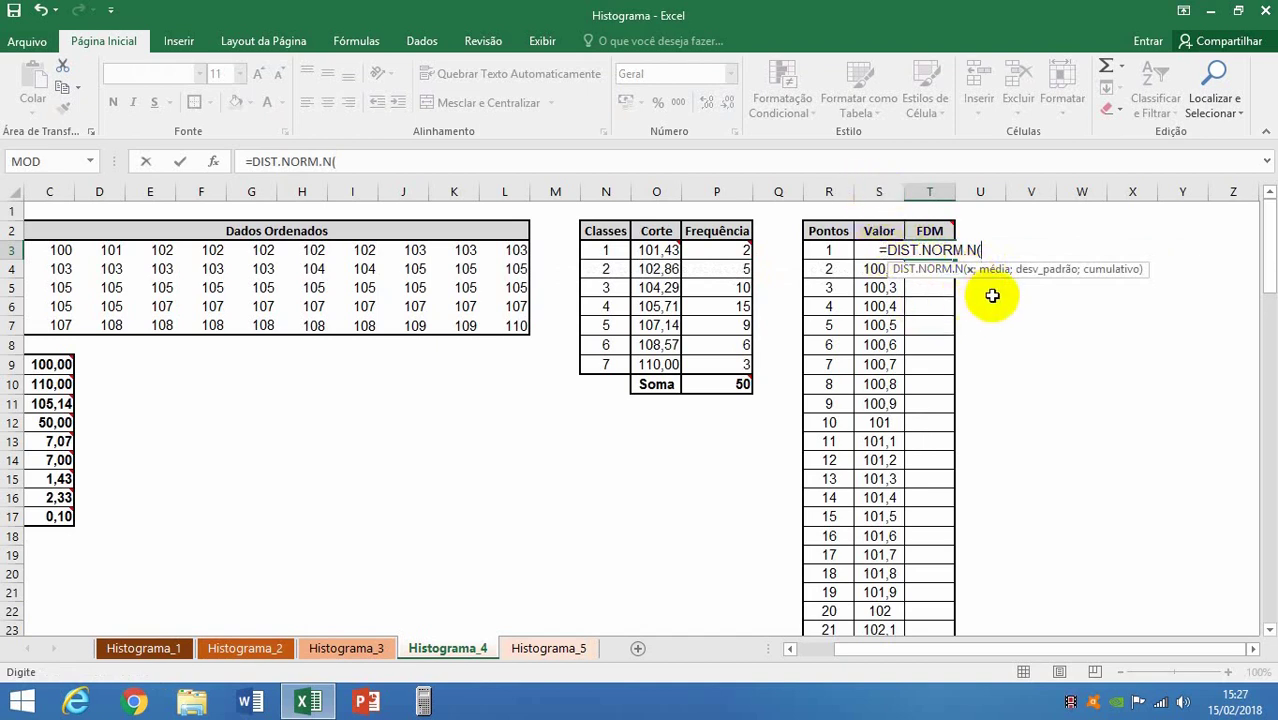
Step: Supply S3 as x, the Média cell $C$11 as the mean and the Desvio Padrão cell $C$16 as the standard deviation
{"action": "type", "text": "S3"}
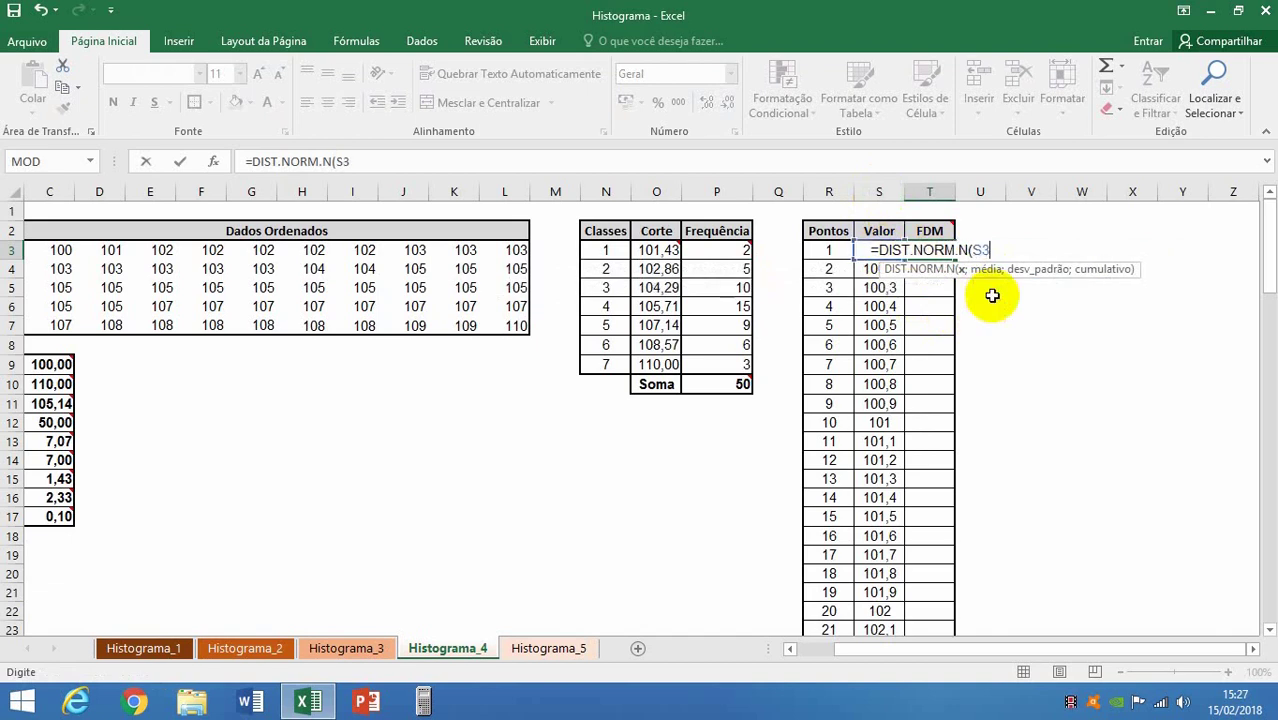
{"action": "type", "text": ";"}
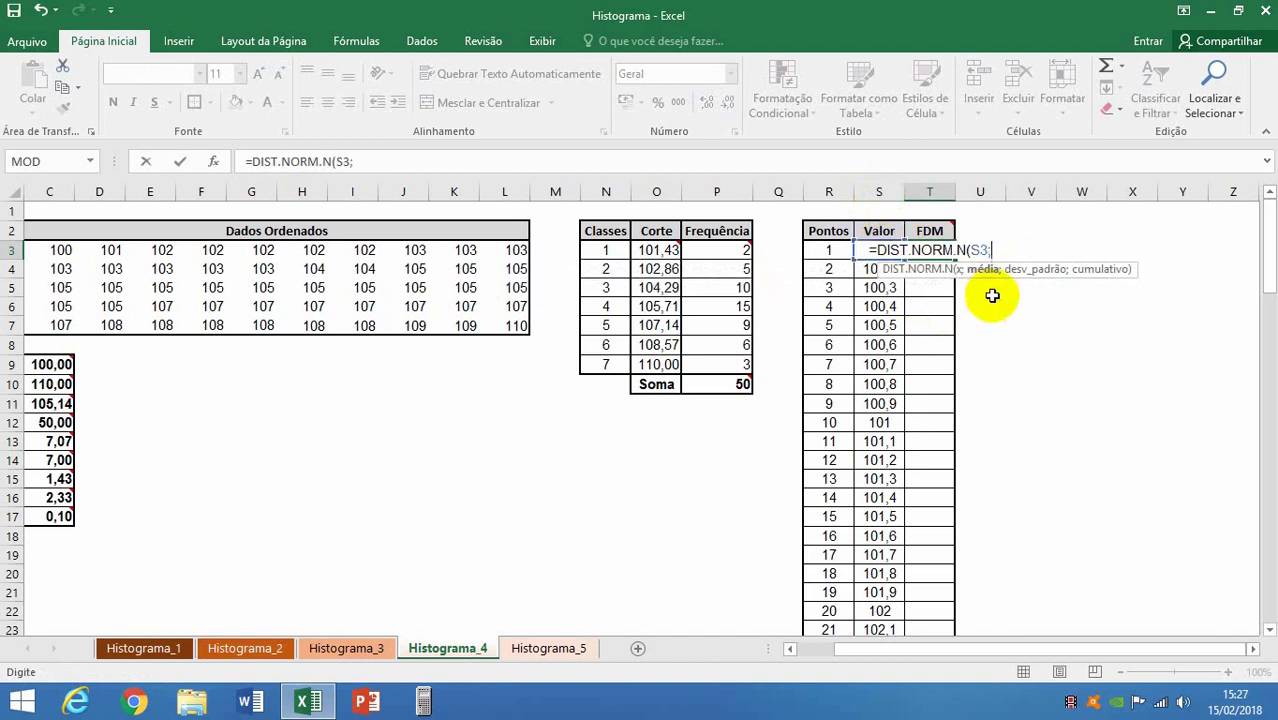
{"action": "left_click_drag", "start_coordinate": [998, 657], "coordinate": [980, 657]}
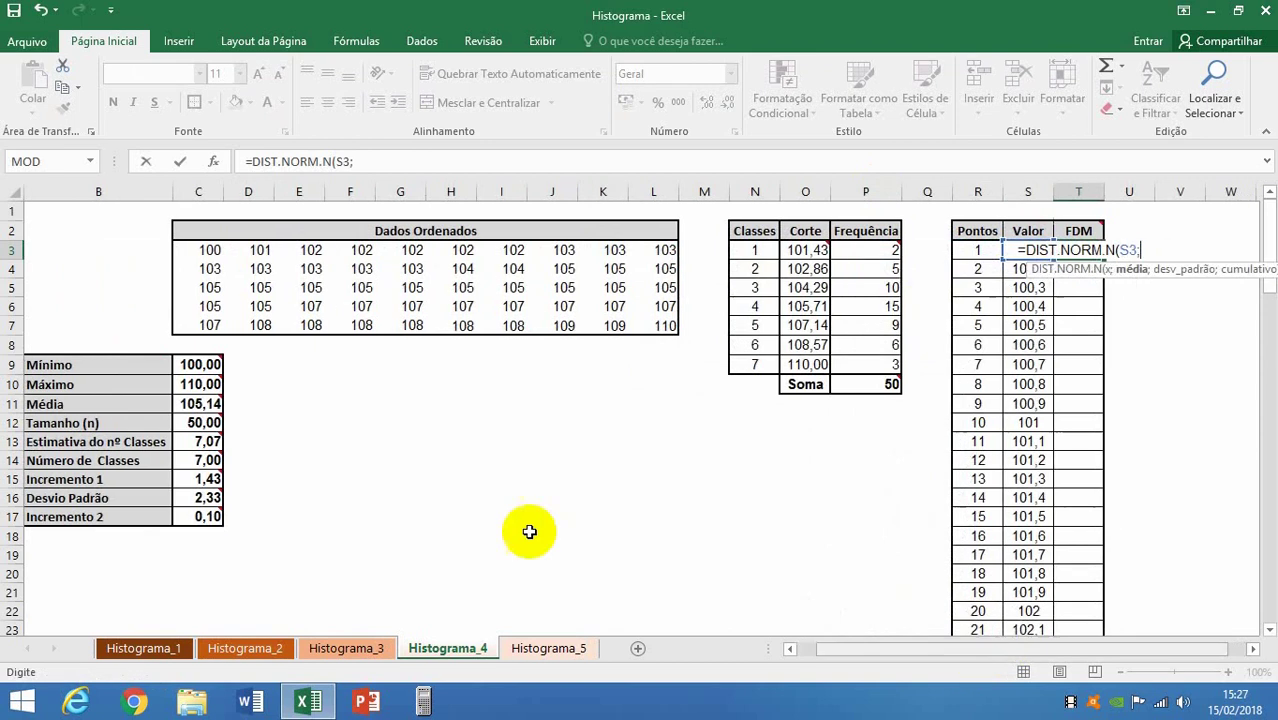
{"action": "left_click", "coordinate": [203, 404]}
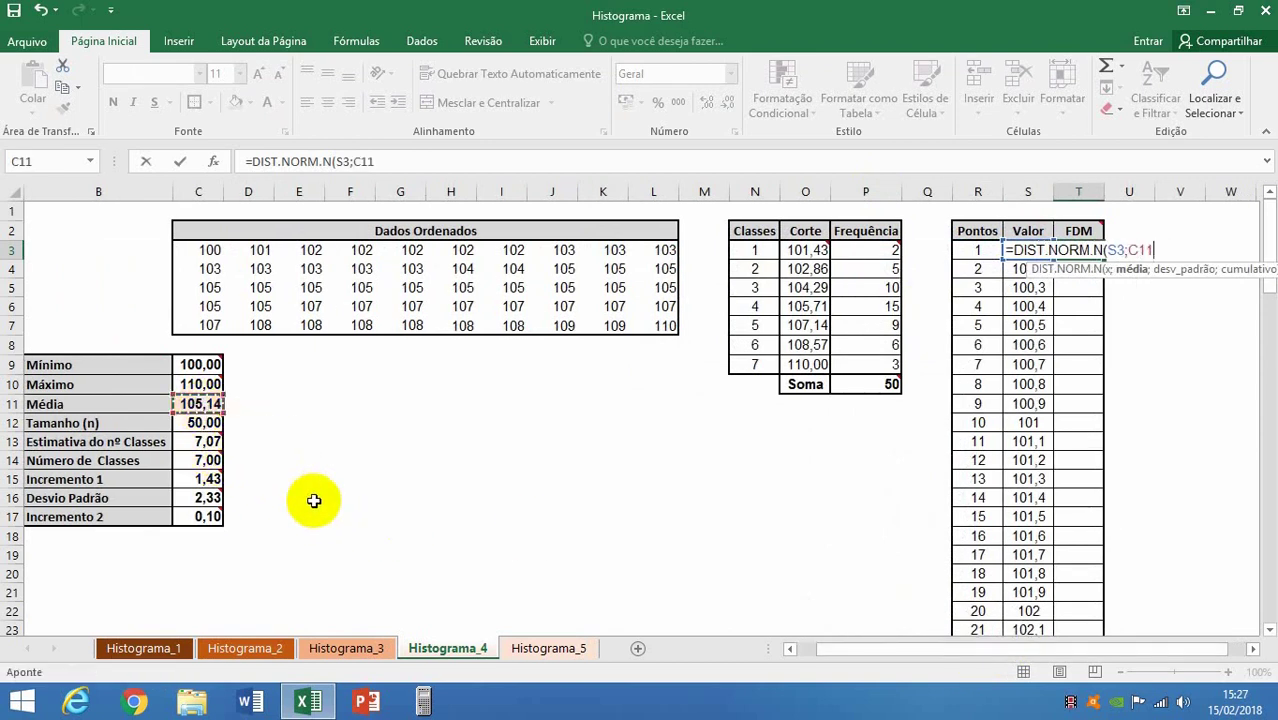
{"action": "key", "text": "F4"}
{"action": "type", "text": ";"}
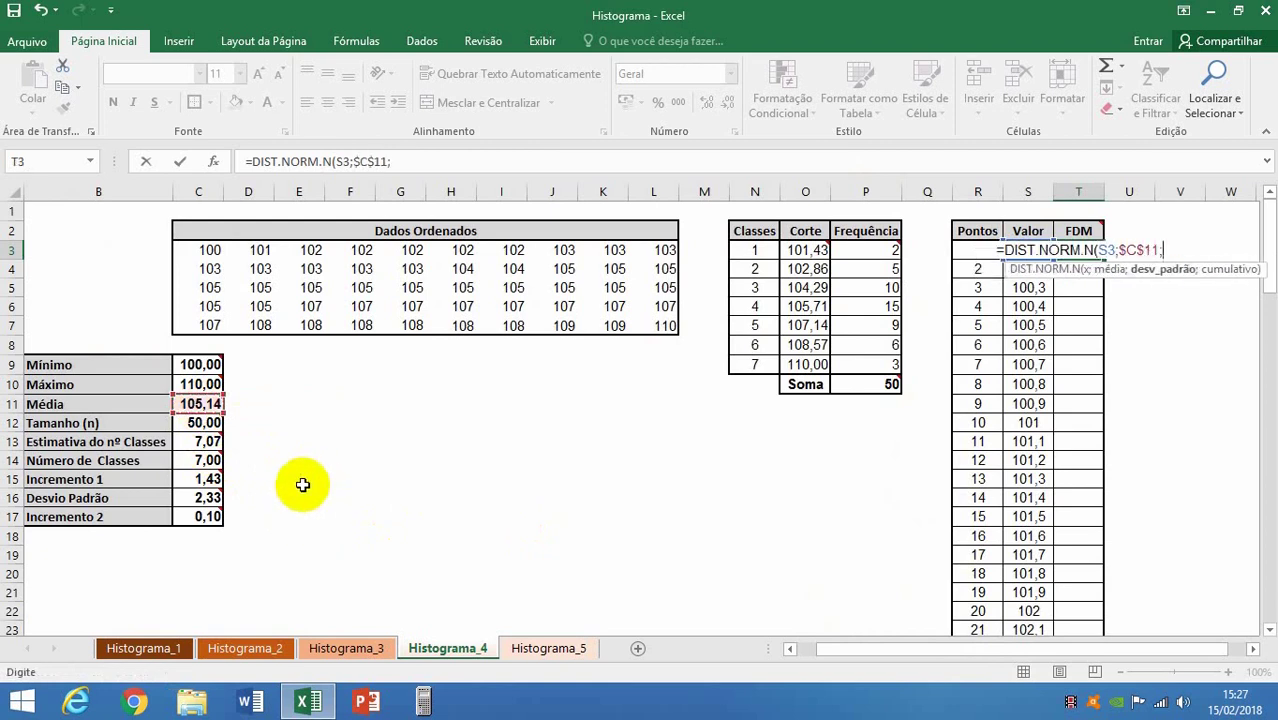
{"action": "left_click", "coordinate": [203, 498]}
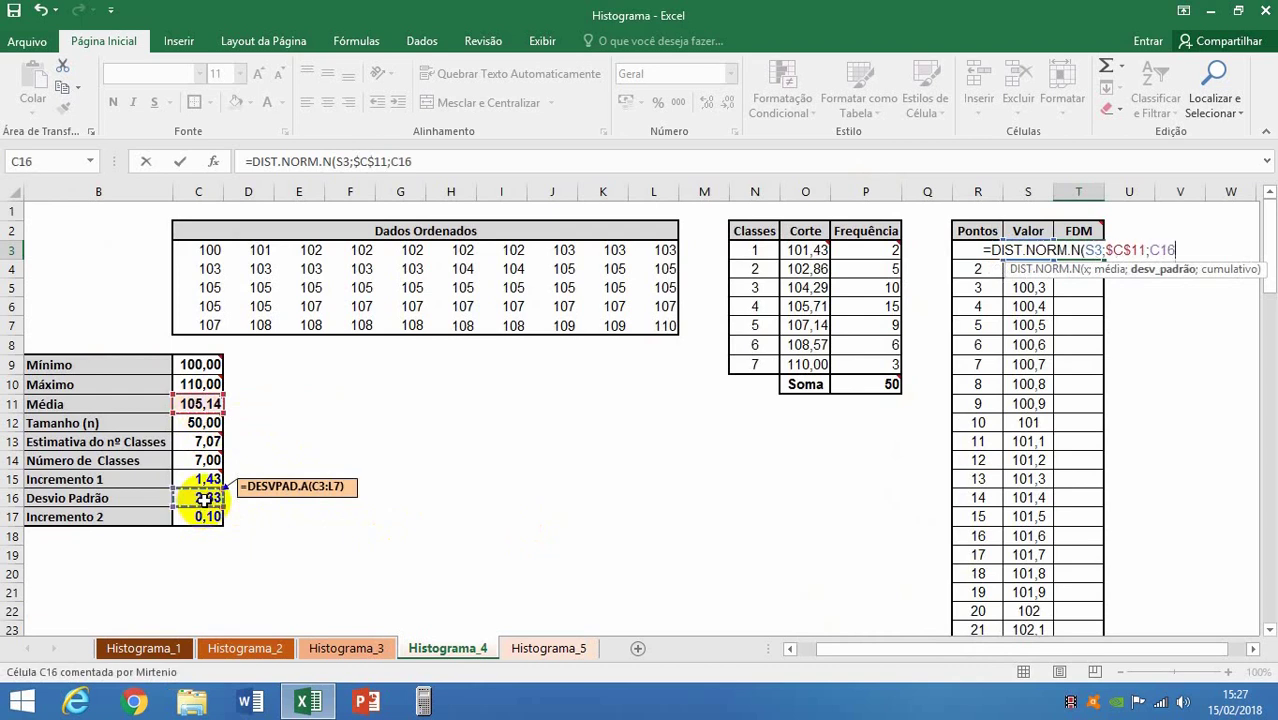
{"action": "key", "text": "F4"}
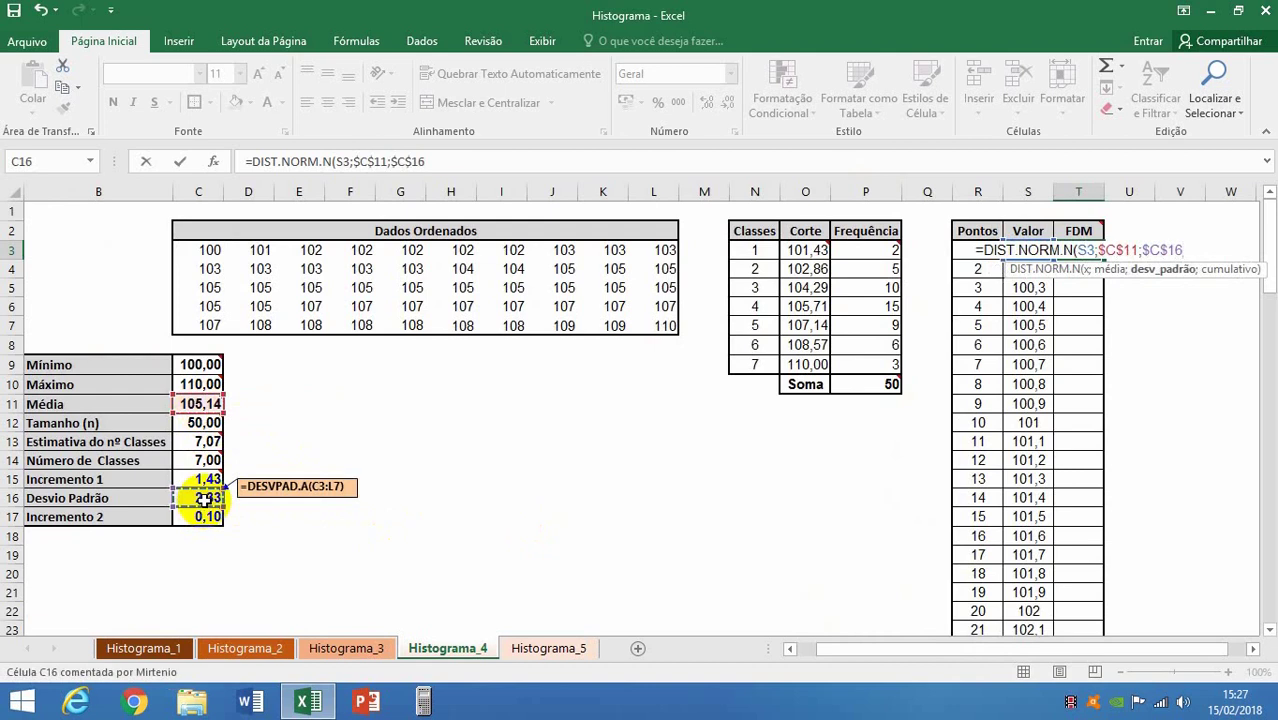
Step: Set the cumulative argument to FALSO and complete the formula =DIST.NORM.N(S3;$C$11;$C$16;FALSO)
{"action": "type", "text": ";"}
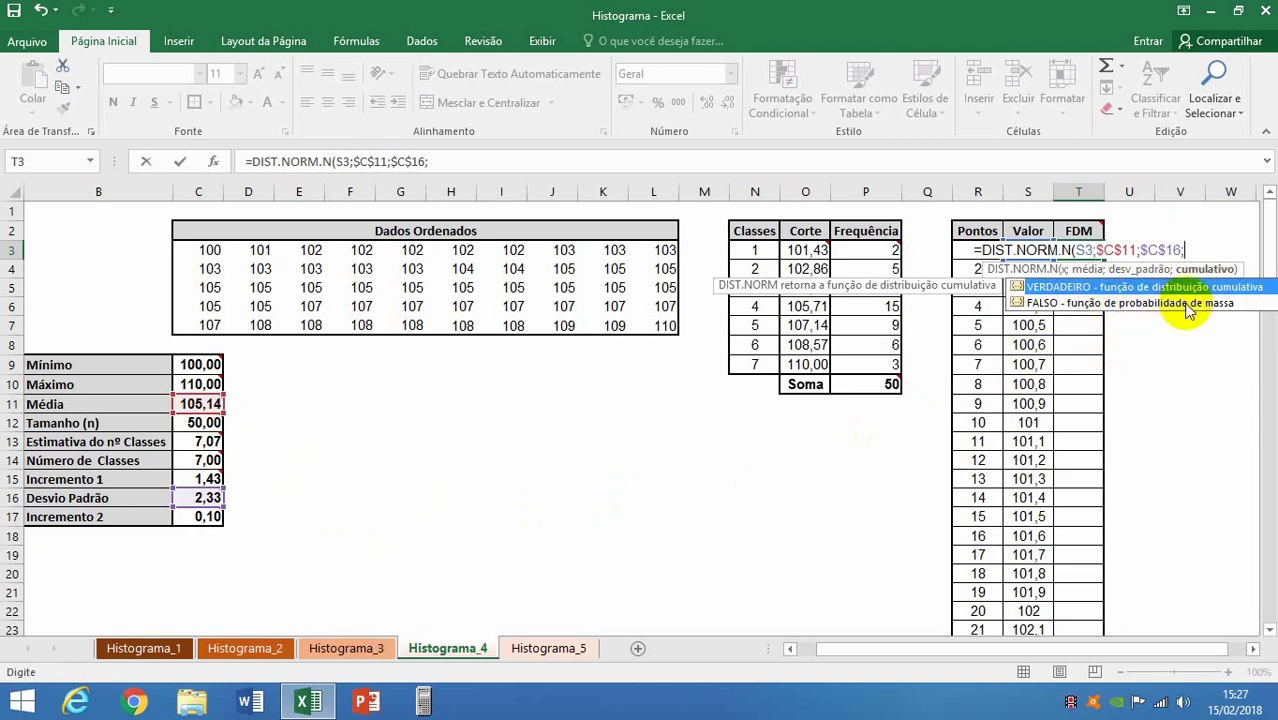
{"action": "left_click", "coordinate": [1051, 301]}
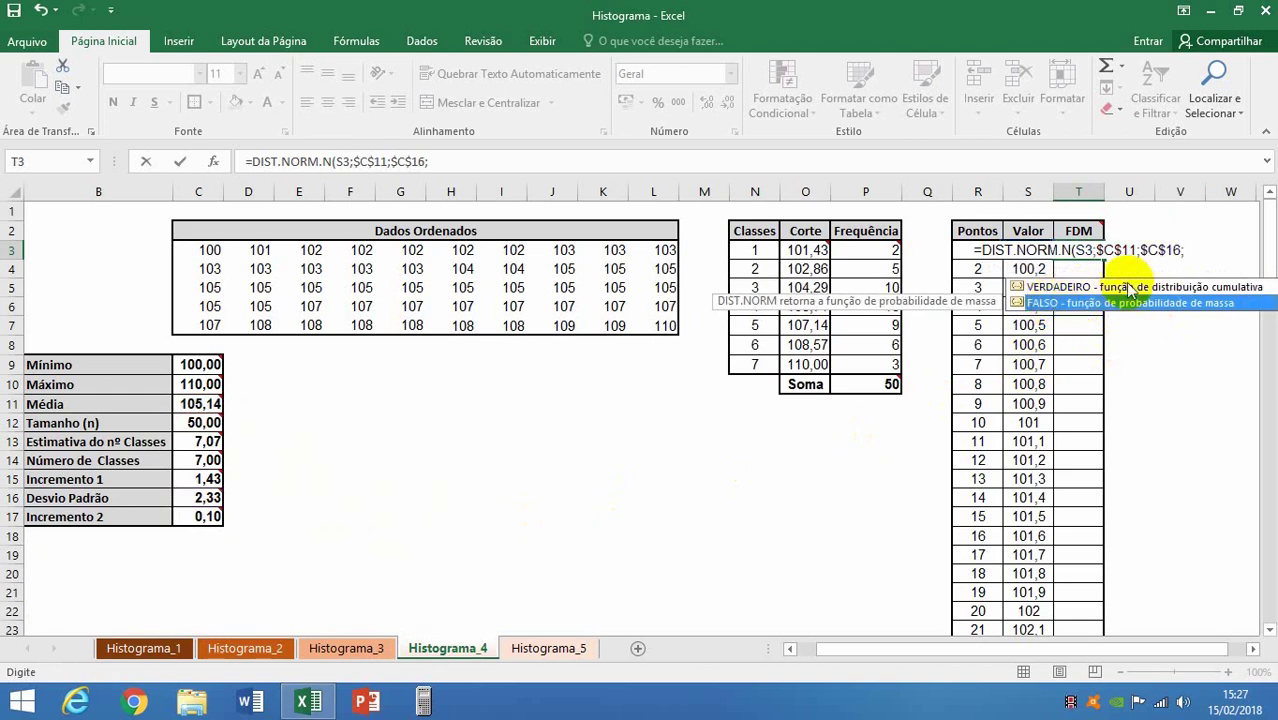
{"action": "left_click", "coordinate": [1210, 251]}
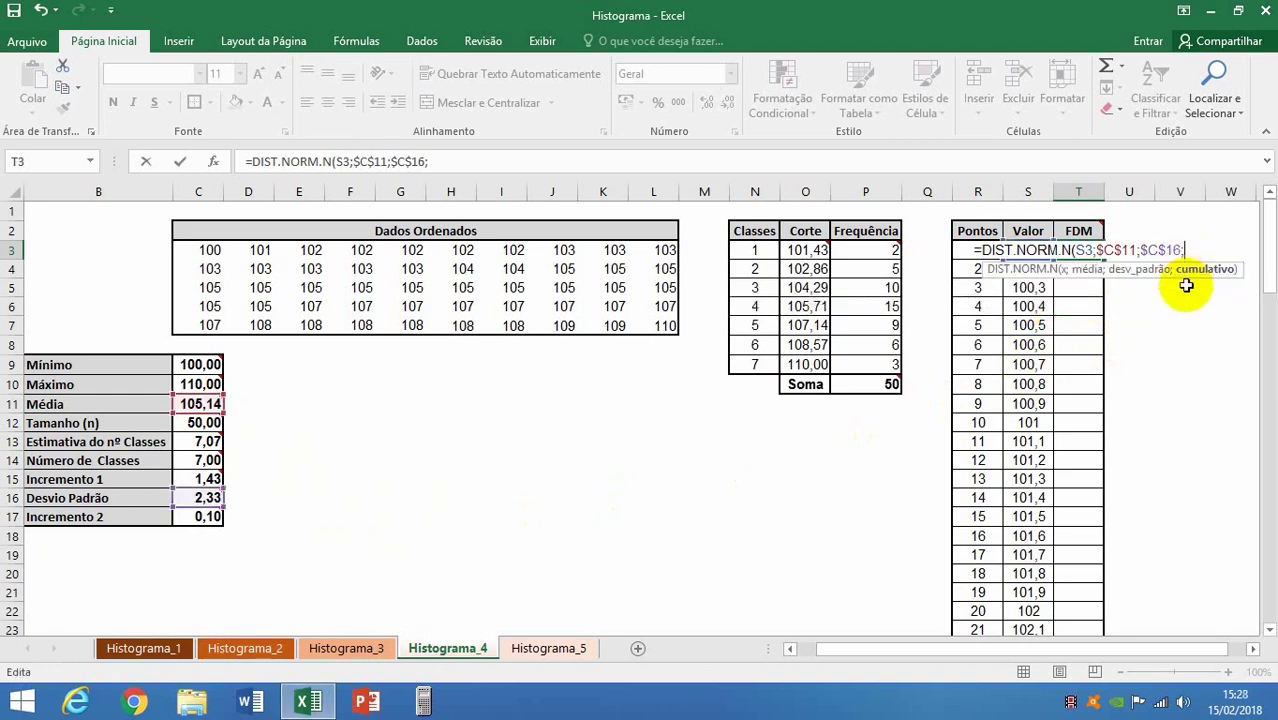
{"action": "type", "text": "FALSO"}
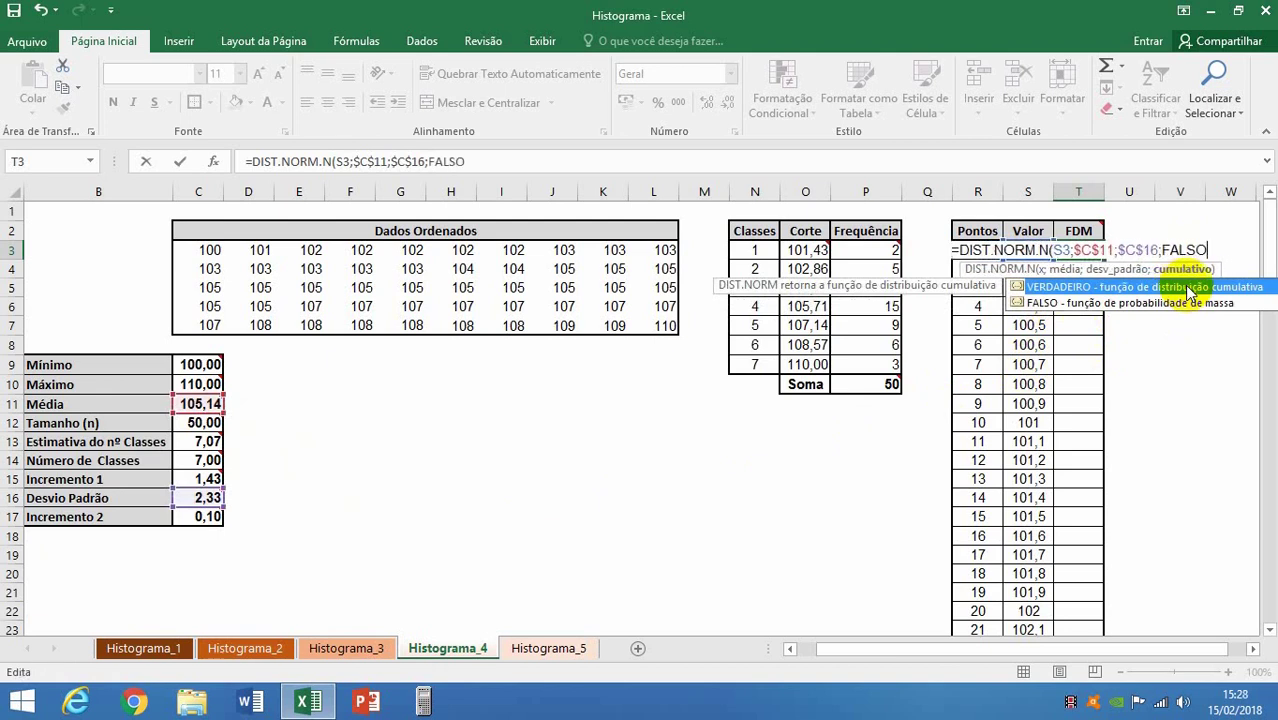
{"action": "type", "text": ")"}
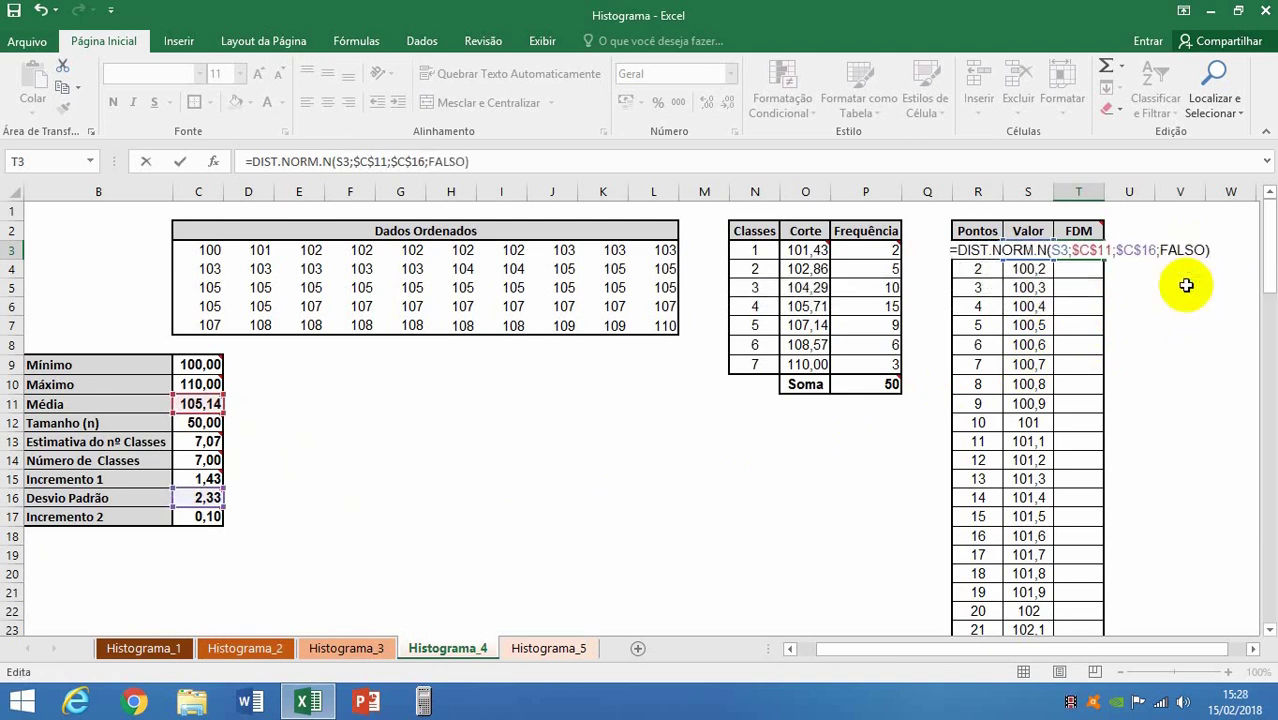
{"action": "key", "text": "Return"}
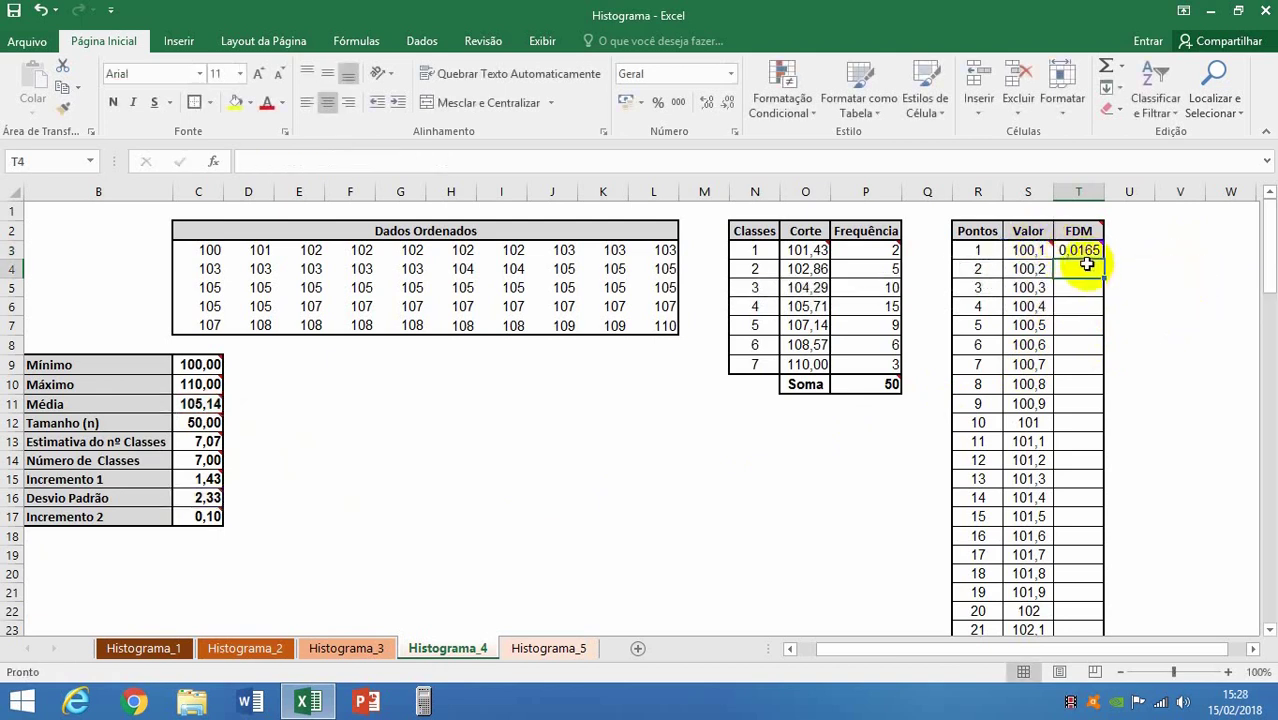
Step: Fill the FDM formula from T3 down to T102 and apply borders to the Pontos, Valor and FDM data in R3:T102
{"action": "mouse_move", "coordinate": [1089, 231]}
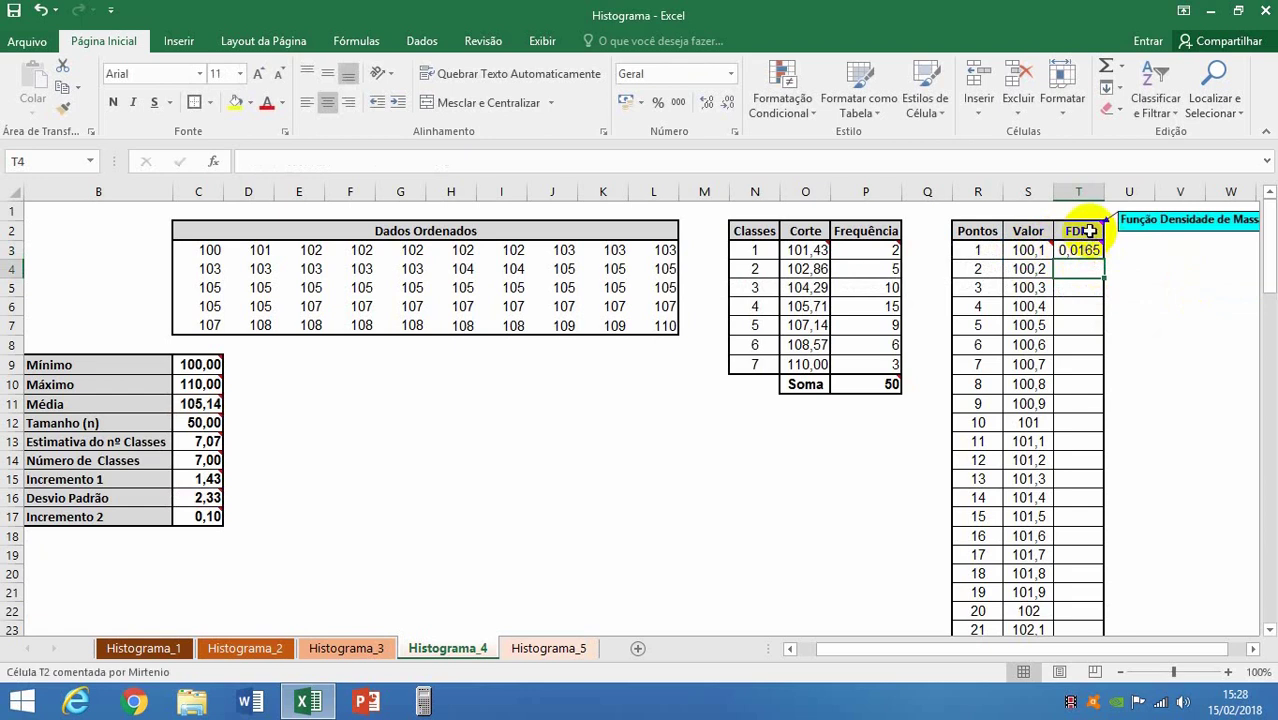
{"action": "left_click", "coordinate": [1088, 251]}
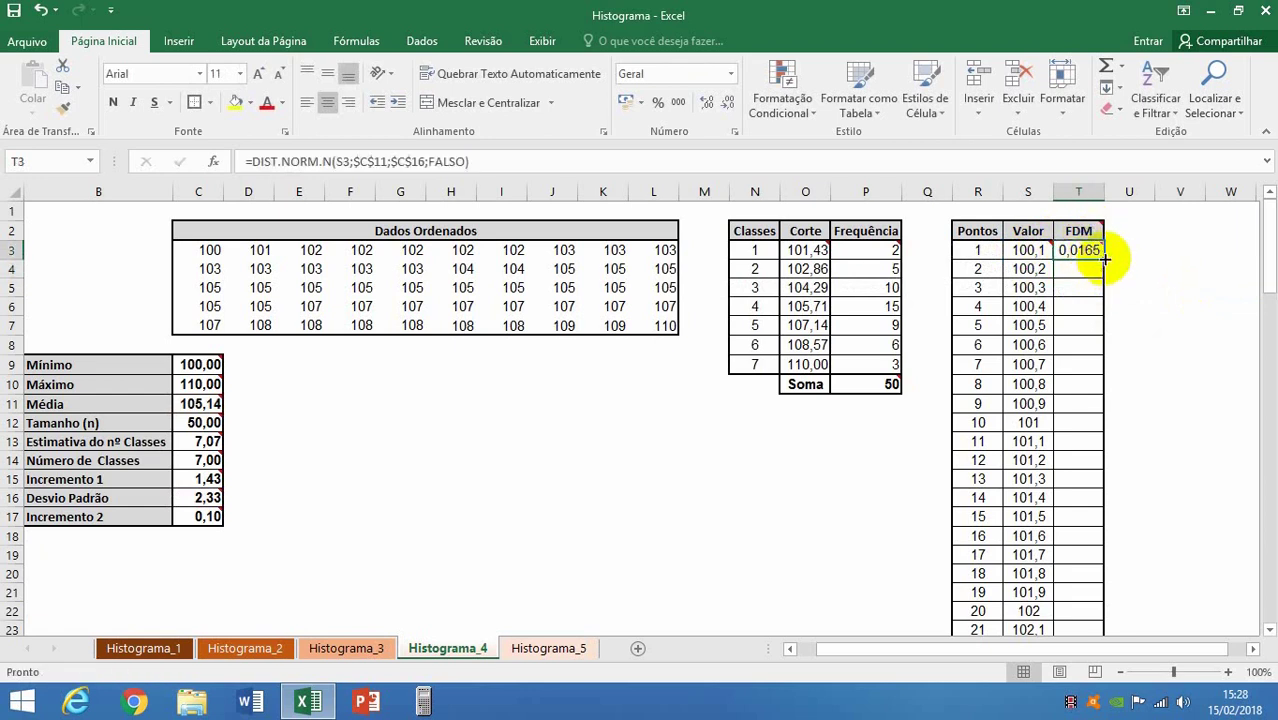
{"action": "left_click_drag", "start_coordinate": [1105, 260], "coordinate": [1112, 588]}
{"action": "left_click_drag", "start_coordinate": [964, 585], "coordinate": [1080, 567]}
{"action": "left_click_drag", "start_coordinate": [1055, 390], "coordinate": [1064, 253]}
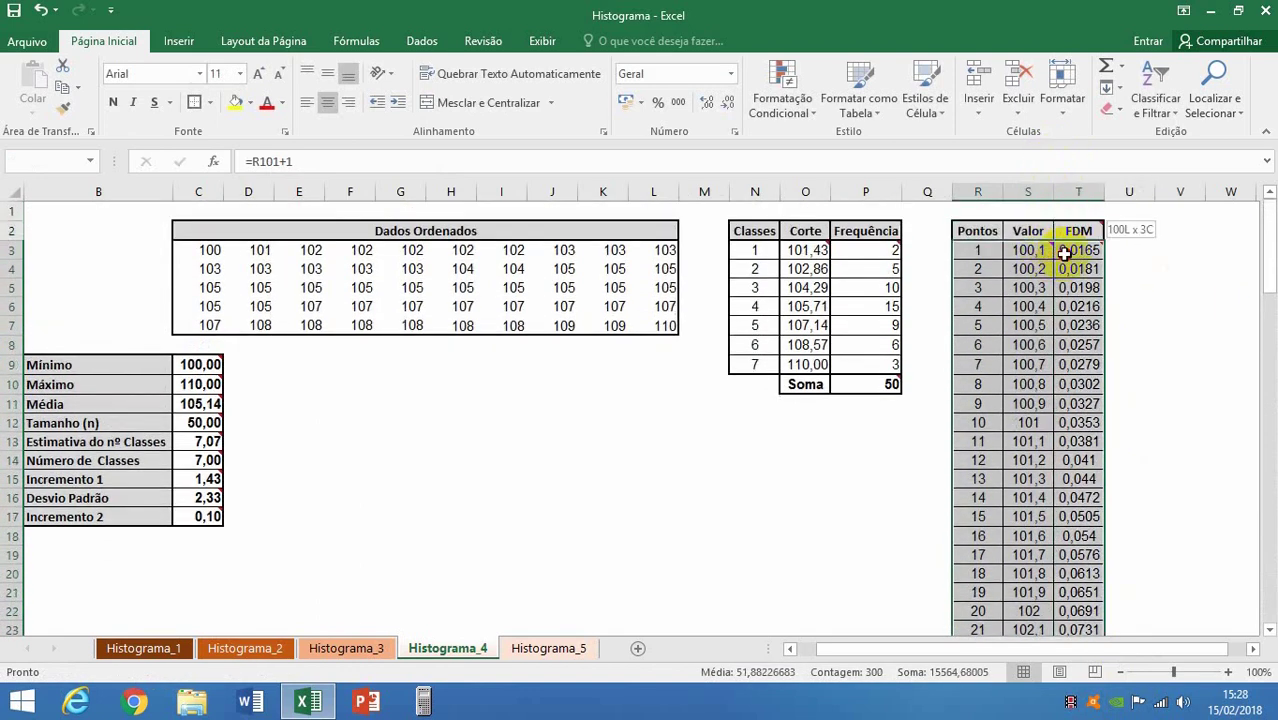
{"action": "left_click", "coordinate": [194, 102]}
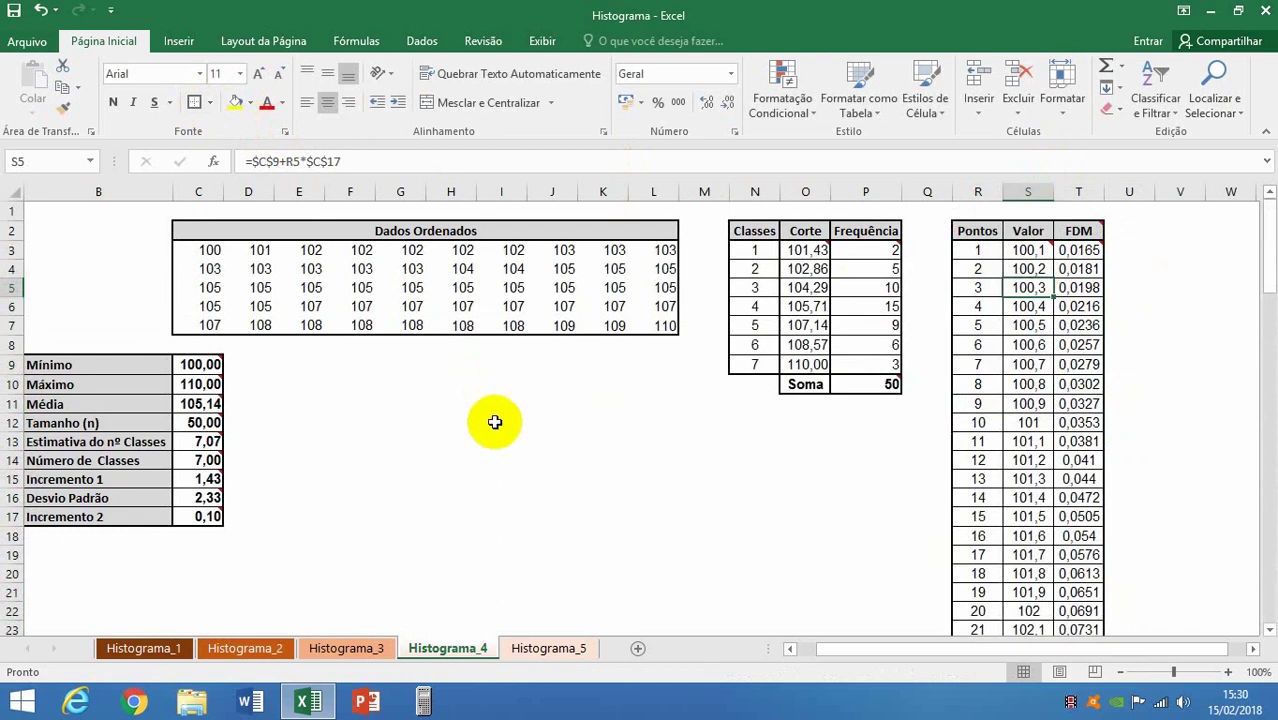
Step: Insert a scatter chart with smooth lines and markers from the Corte and Frequência values in O3:P9
{"action": "mouse_move", "coordinate": [805, 250]}
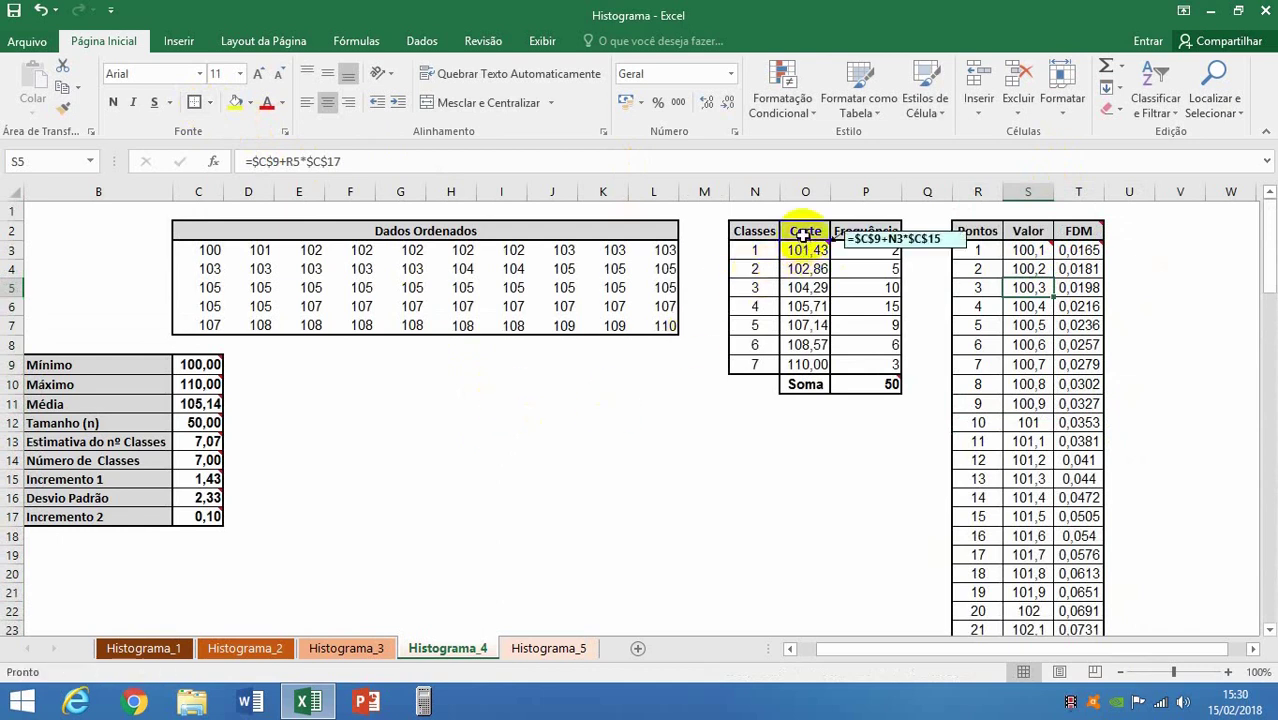
{"action": "left_click_drag", "start_coordinate": [805, 250], "coordinate": [864, 366]}
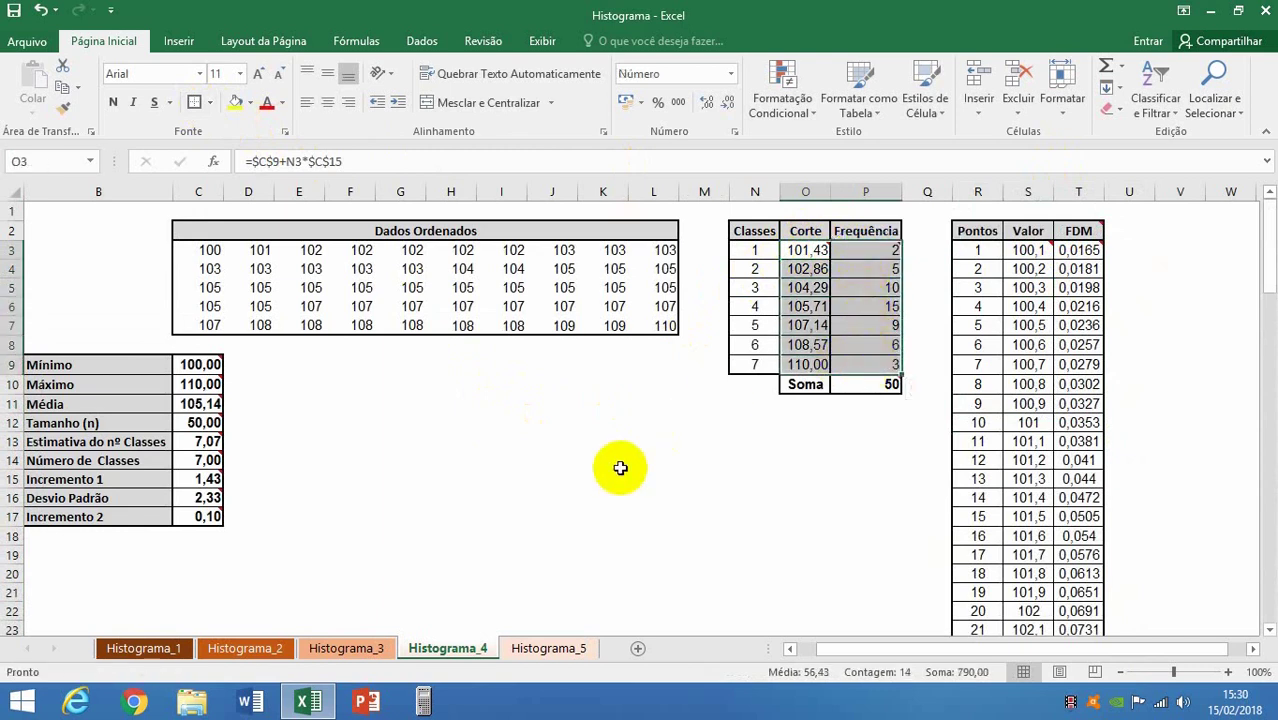
{"action": "left_click", "coordinate": [179, 42]}
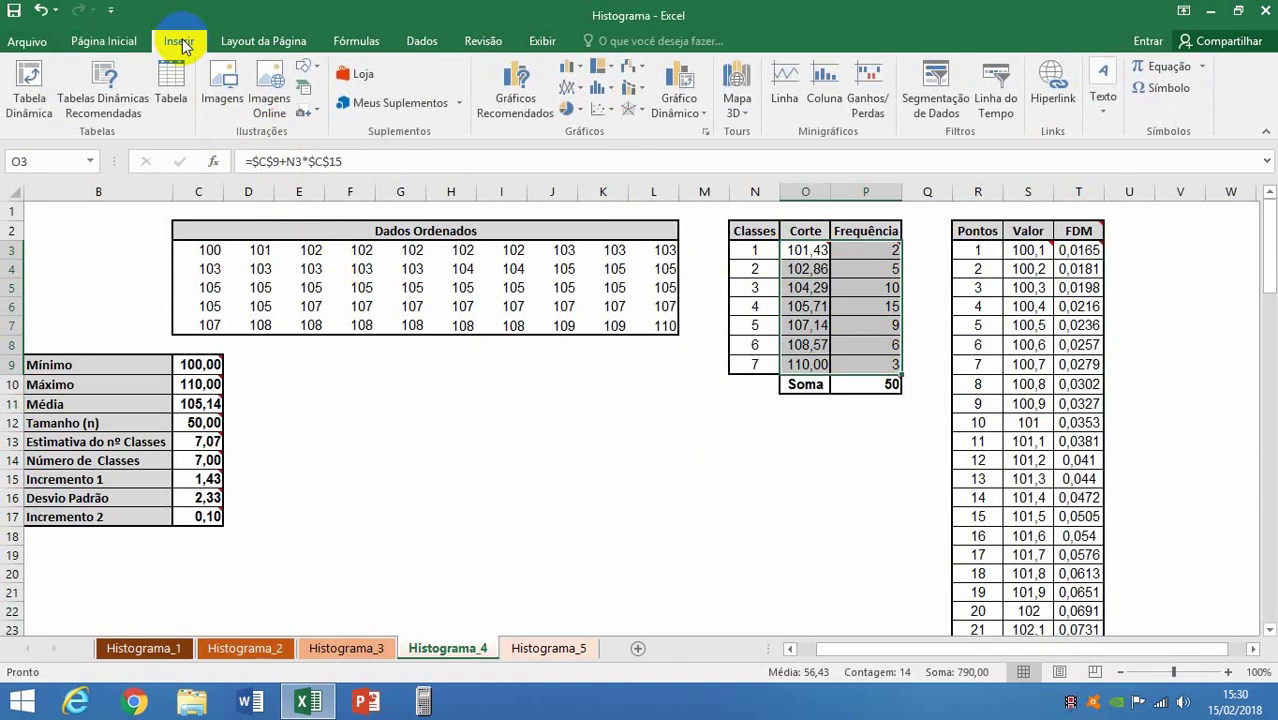
{"action": "left_click", "coordinate": [610, 107]}
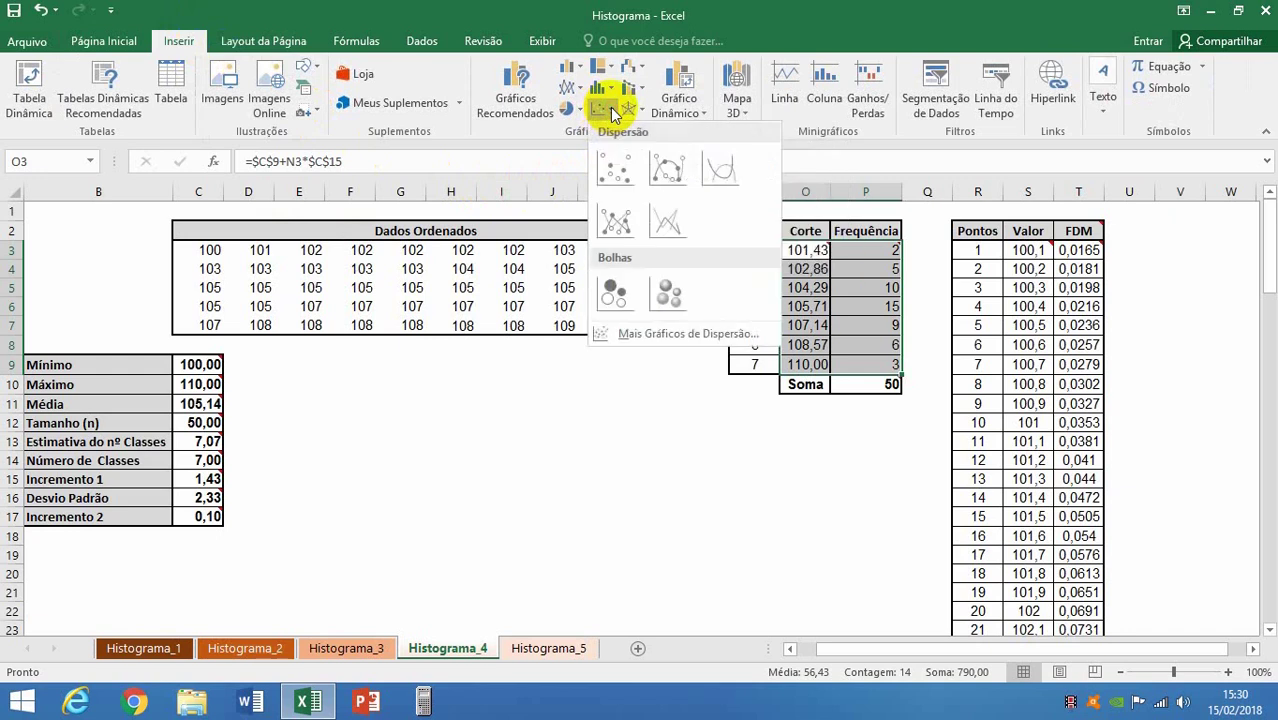
{"action": "left_click", "coordinate": [667, 175]}
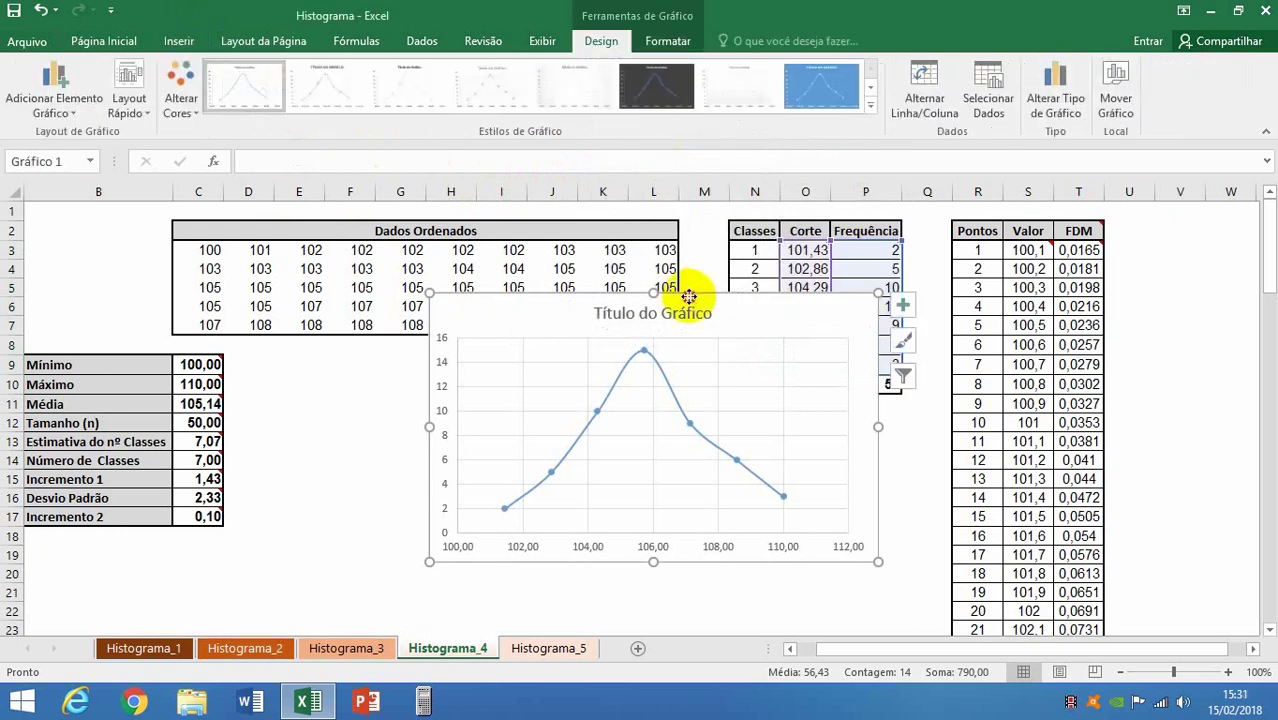
Step: Move the scatter chart below the Dados Ordenados table, beside the statistics, and delete its title
{"action": "mouse_move", "coordinate": [688, 297]}
{"action": "left_mouse_down"}
{"action": "mouse_move", "coordinate": [579, 377]}
{"action": "mouse_move", "coordinate": [513, 358]}
{"action": "left_mouse_up"}
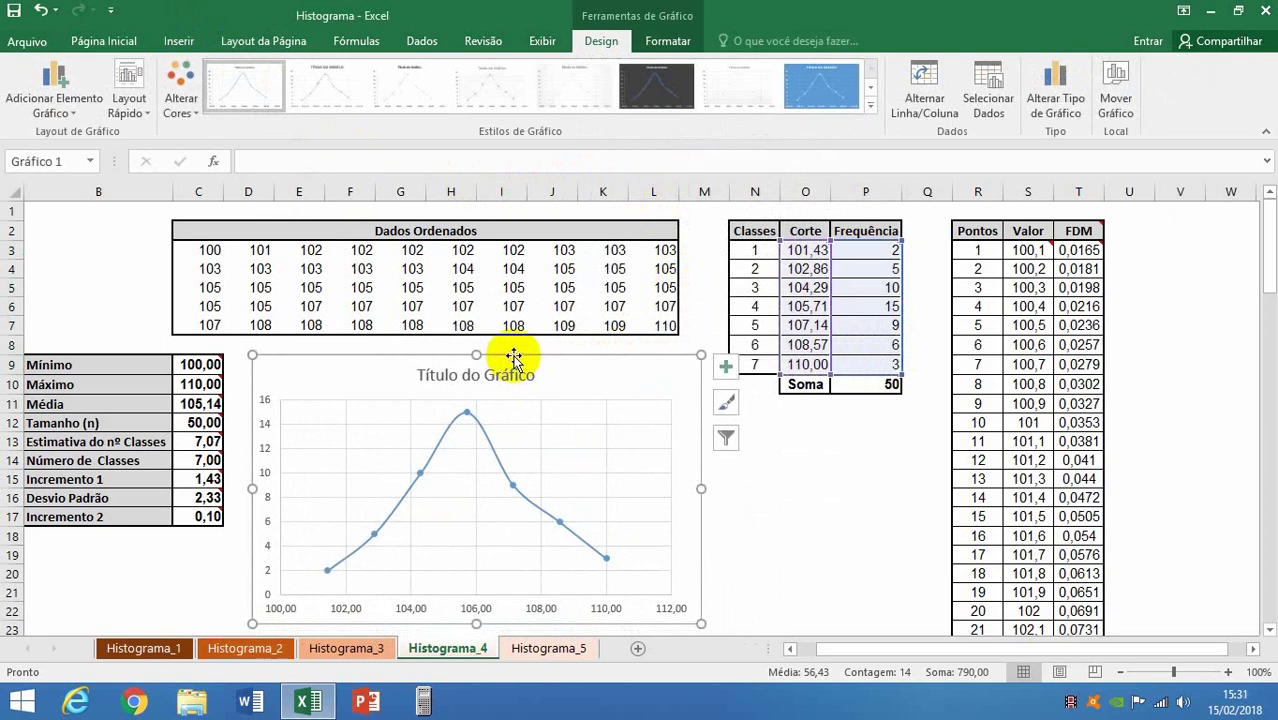
{"action": "left_click", "coordinate": [497, 380]}
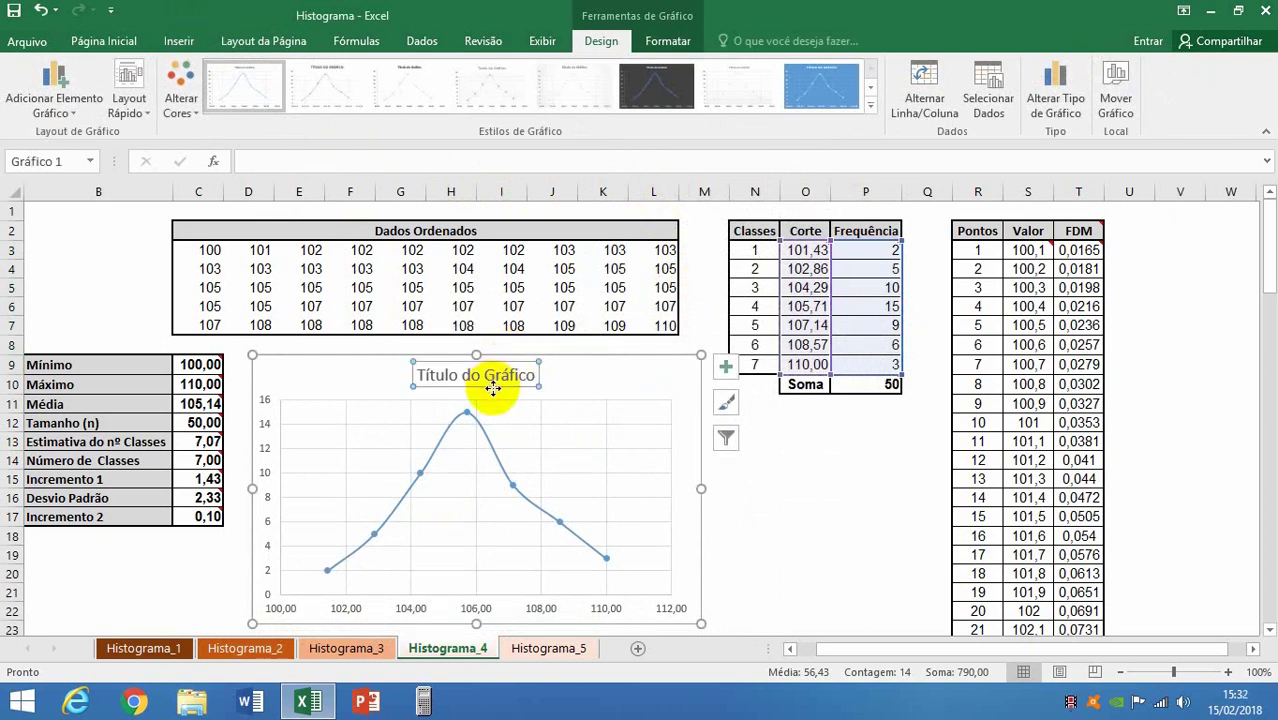
{"action": "key", "text": "Delete"}
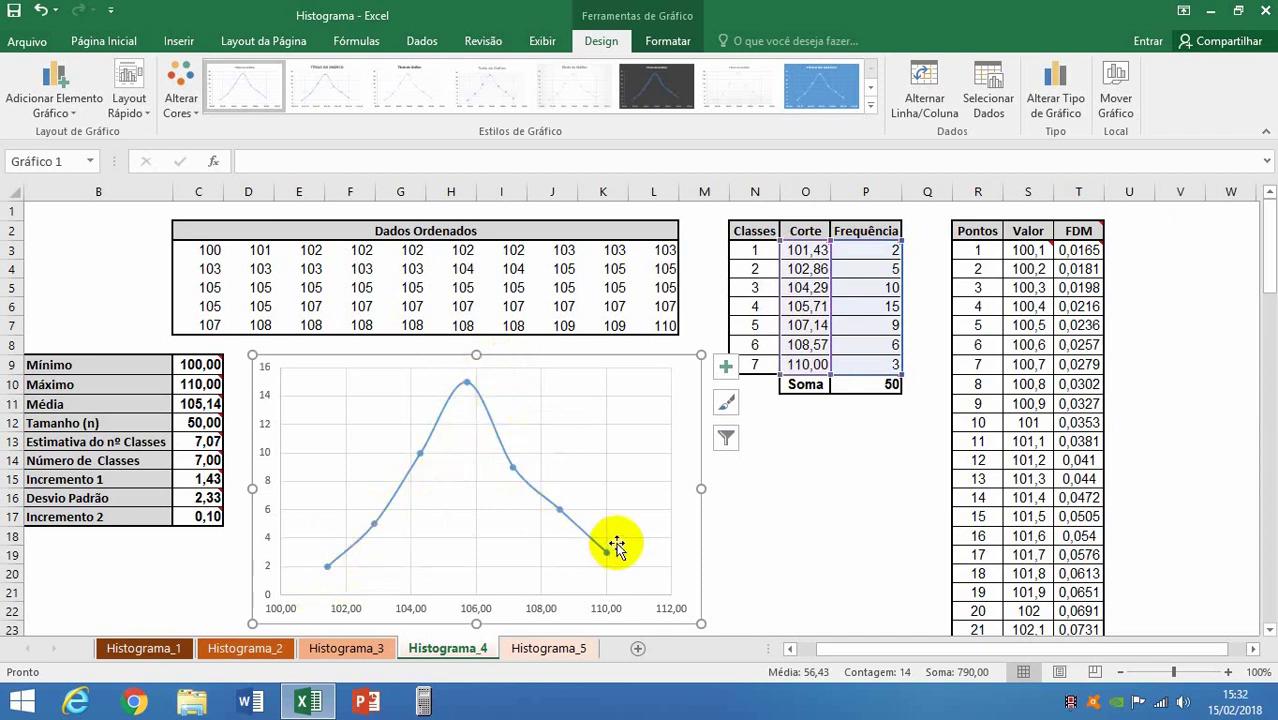
Step: Add a new data series named FDM to the scatter chart's data source
{"action": "left_click", "coordinate": [529, 484]}
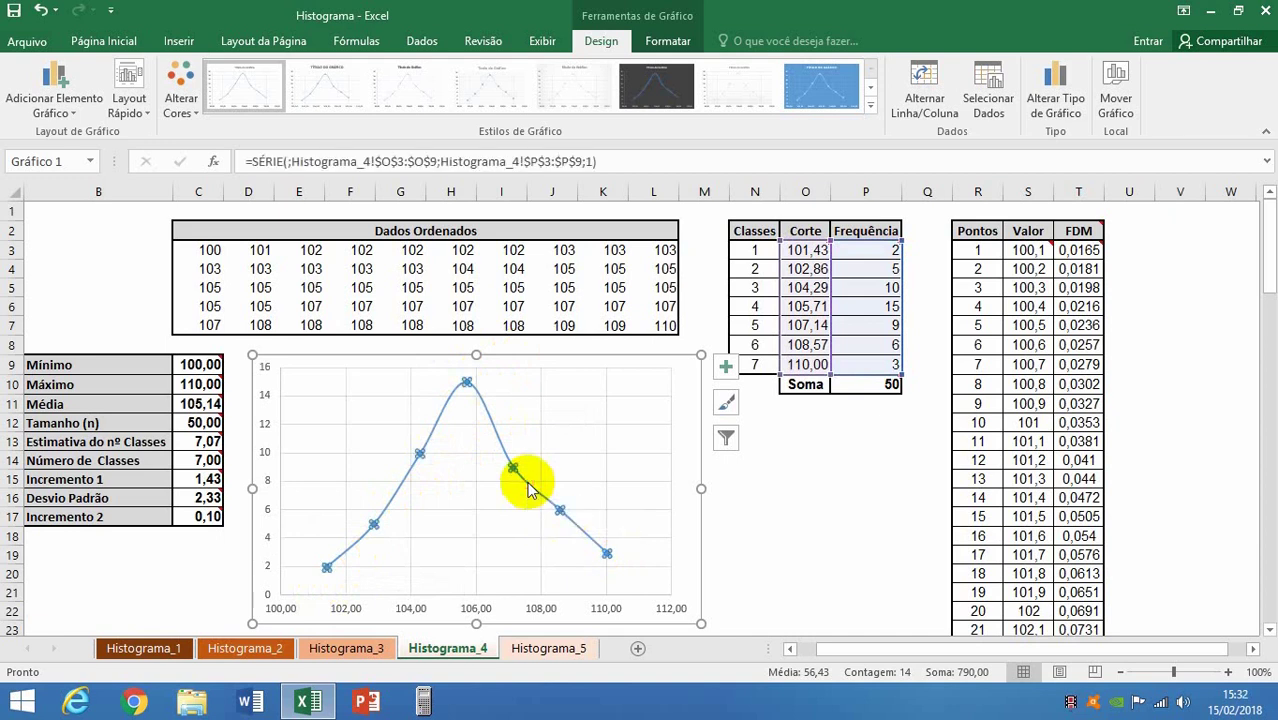
{"action": "right_click", "coordinate": [529, 487]}
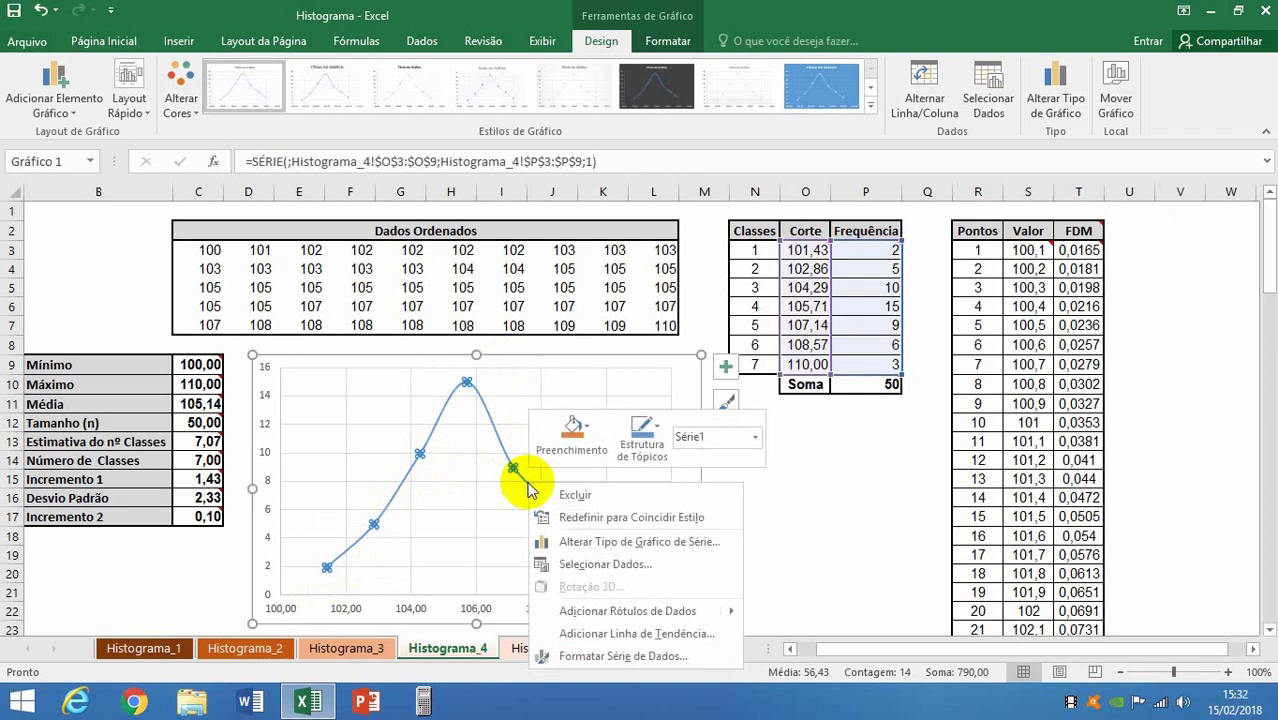
{"action": "left_click", "coordinate": [614, 566]}
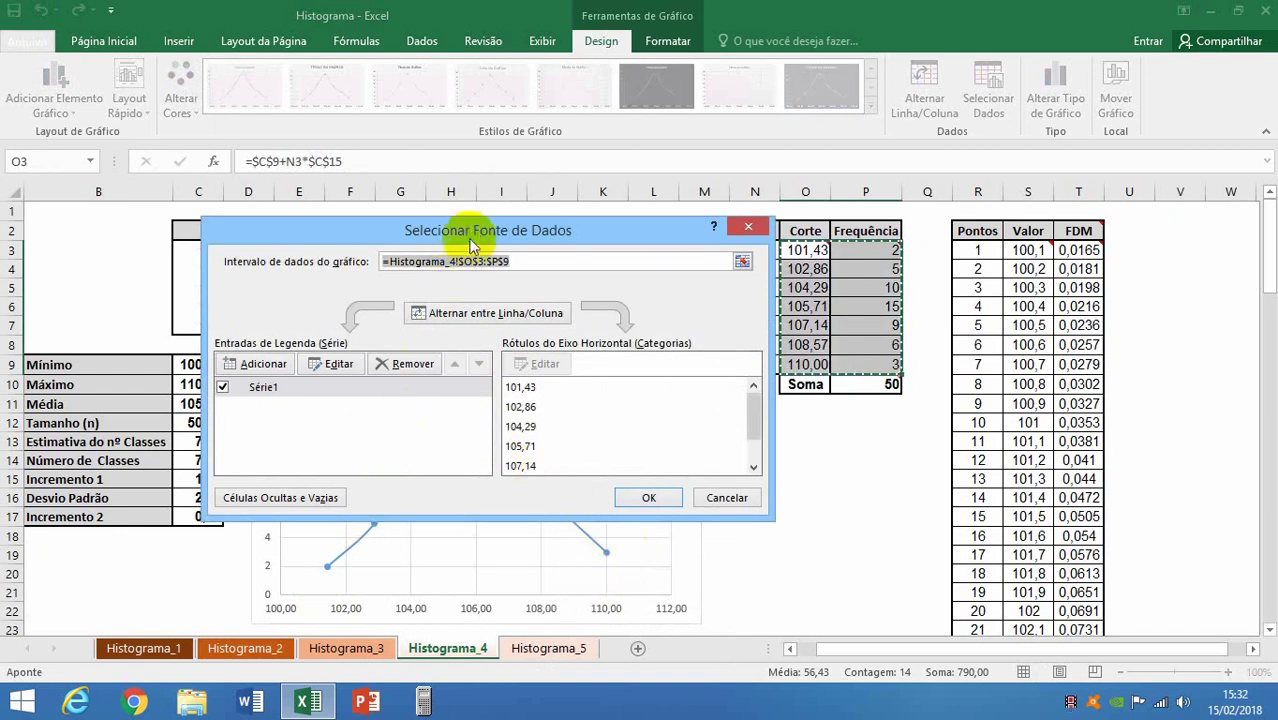
{"action": "left_click_drag", "start_coordinate": [462, 229], "coordinate": [410, 192]}
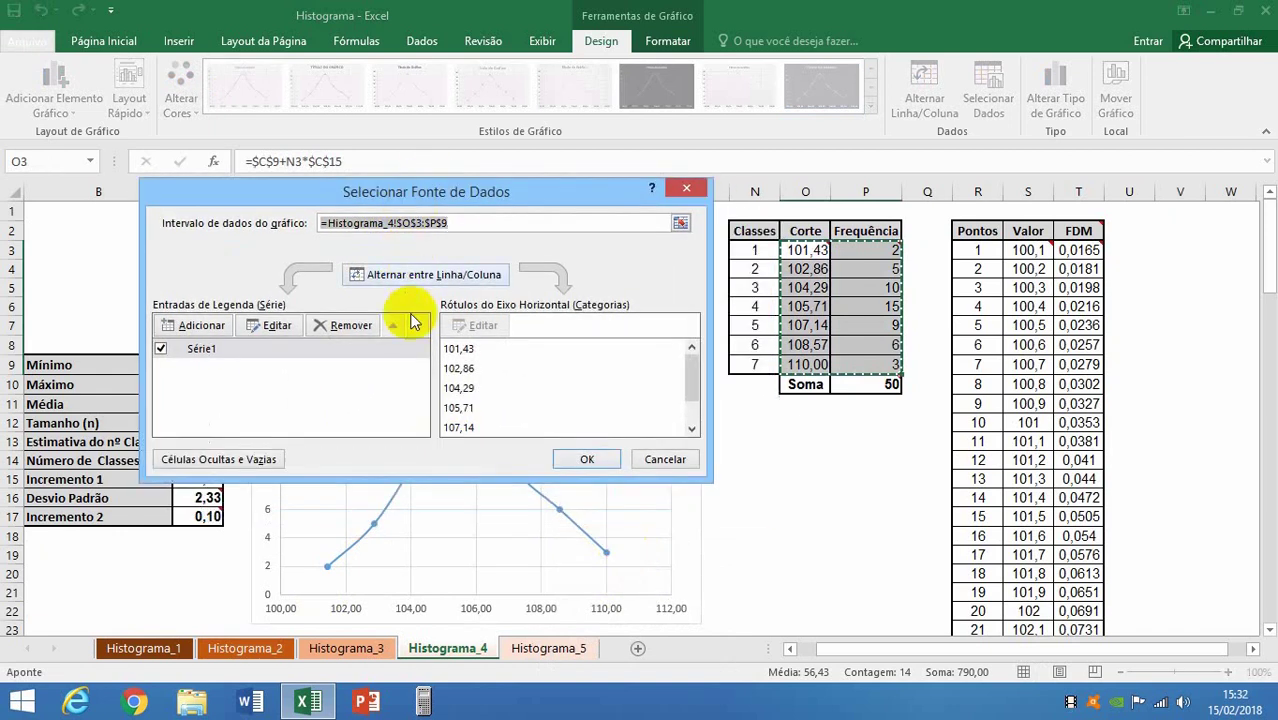
{"action": "left_click", "coordinate": [199, 326]}
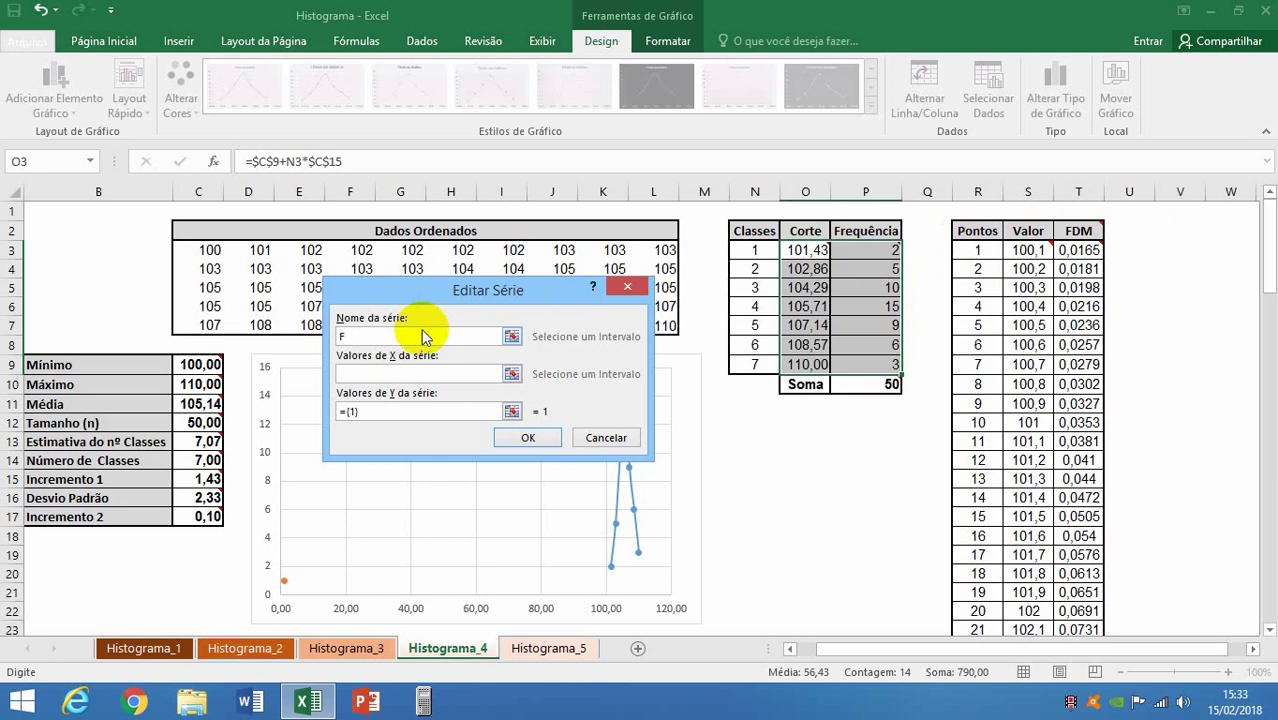
{"action": "type", "text": "DM"}
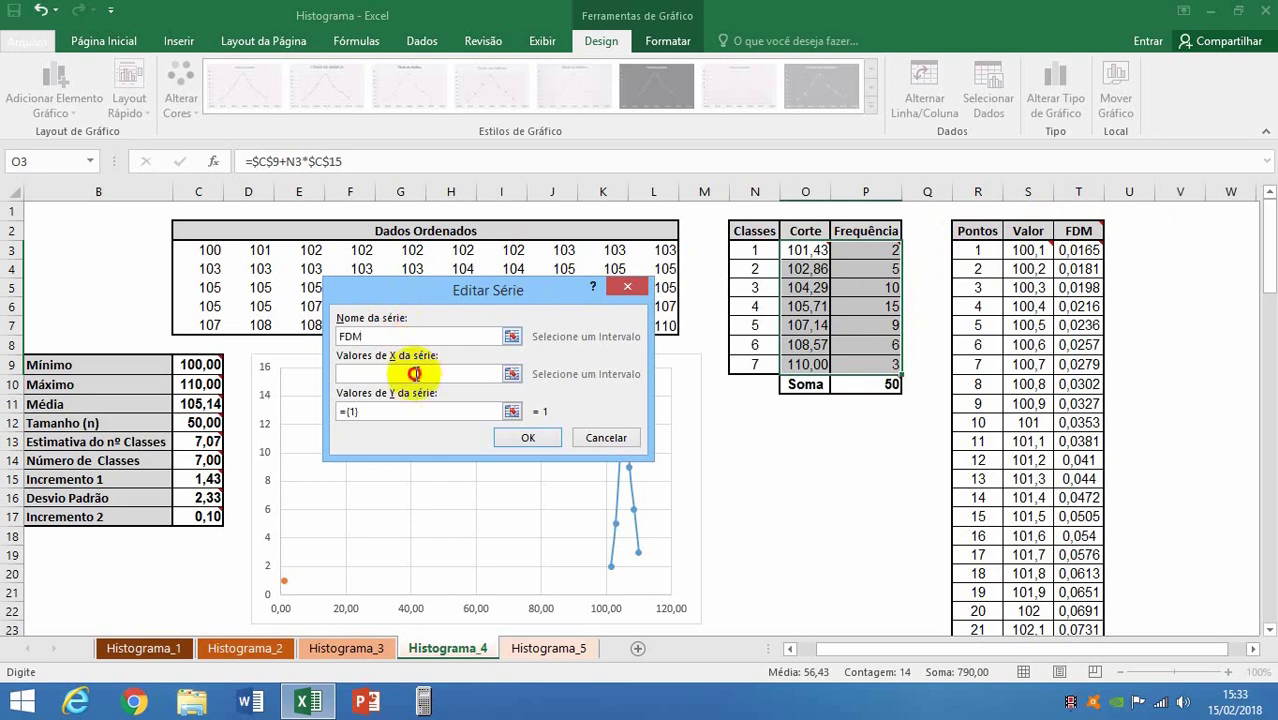
Step: Set the FDM series' X values to S3:S102 and its Y values to T3:T102, and apply the data source changes
{"action": "left_click", "coordinate": [415, 374]}
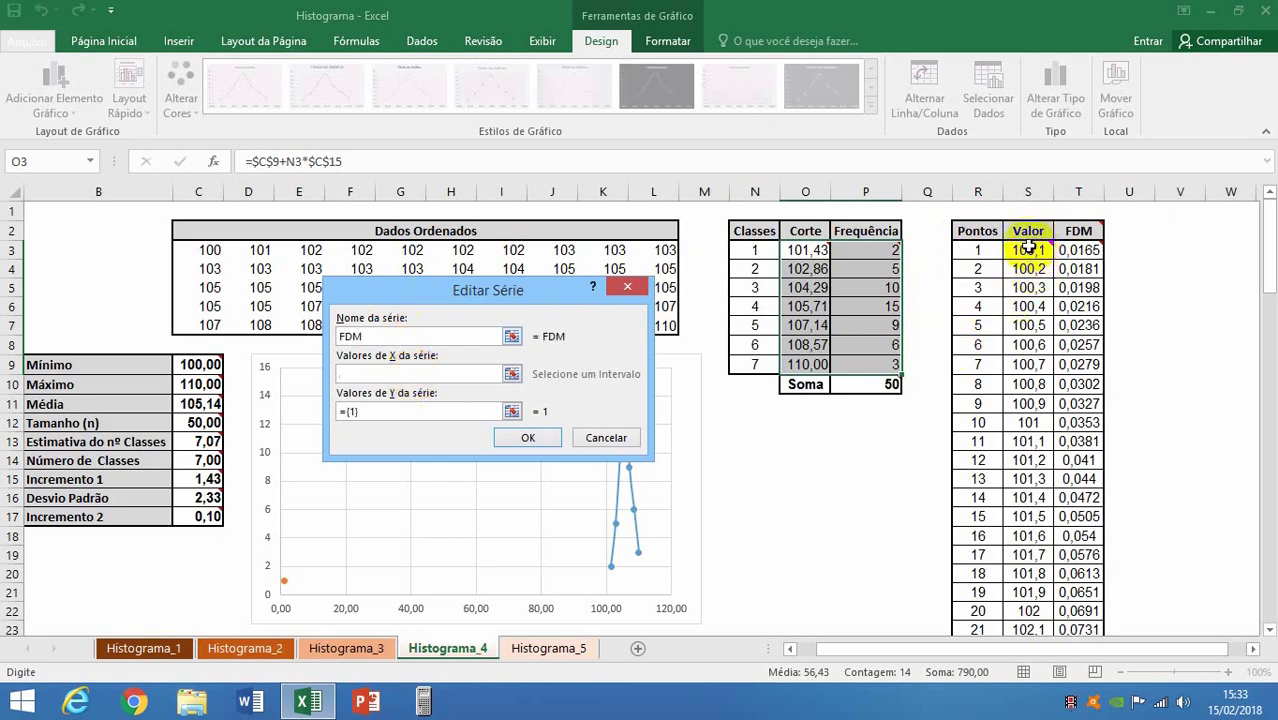
{"action": "left_click_drag", "start_coordinate": [1028, 250], "coordinate": [1022, 600]}
{"action": "left_click", "coordinate": [421, 411]}
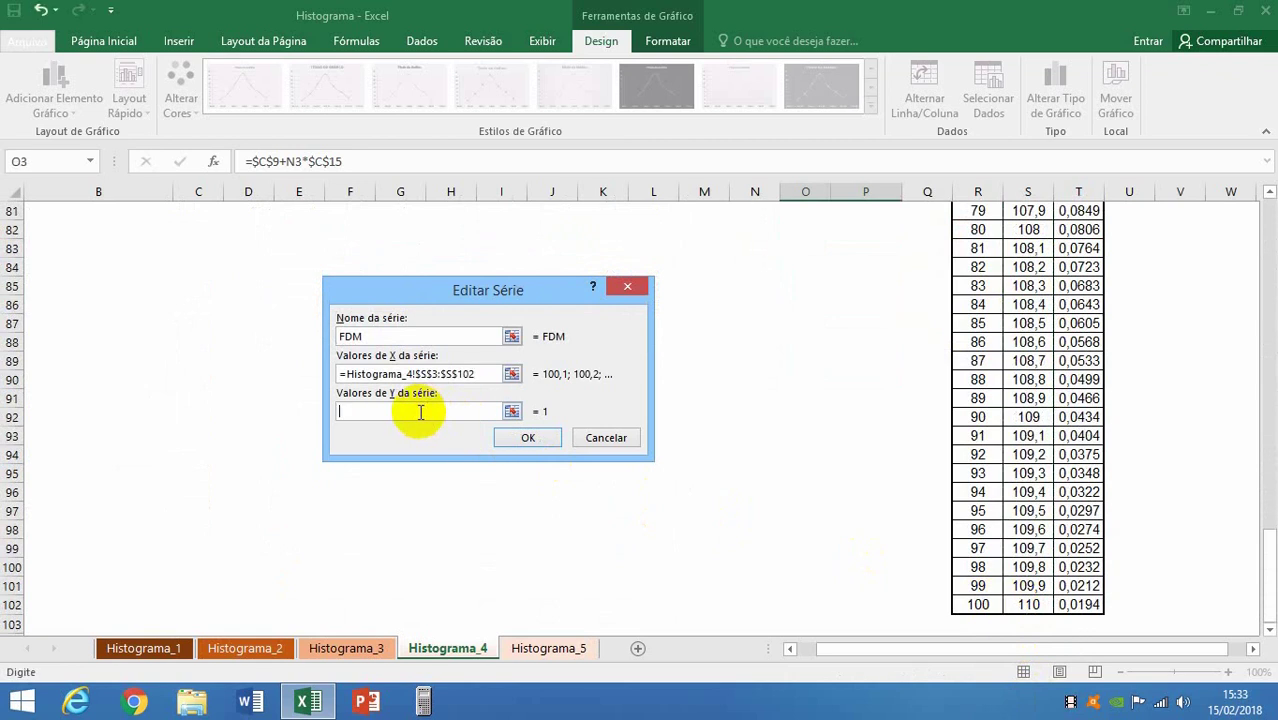
{"action": "scroll", "coordinate": [1100, 365], "scroll_direction": "up", "scroll_amount": 5}
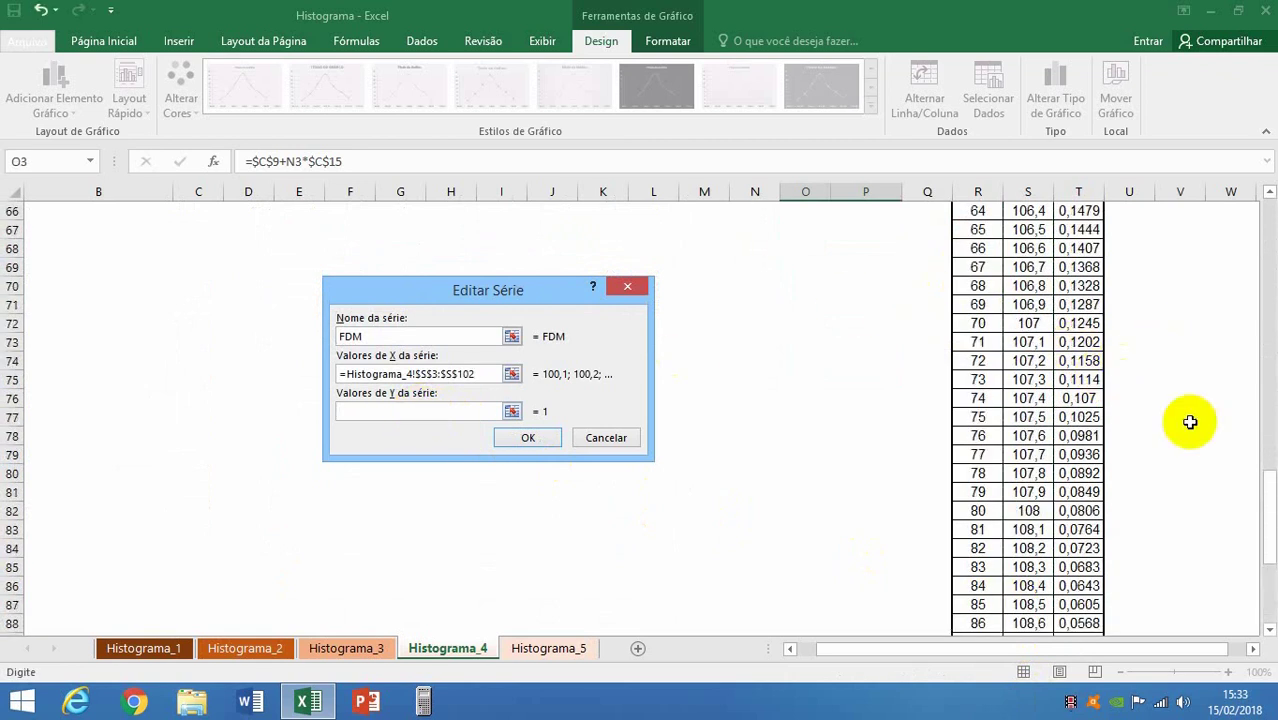
{"action": "scroll", "coordinate": [1190, 422], "scroll_direction": "up", "scroll_amount": 20}
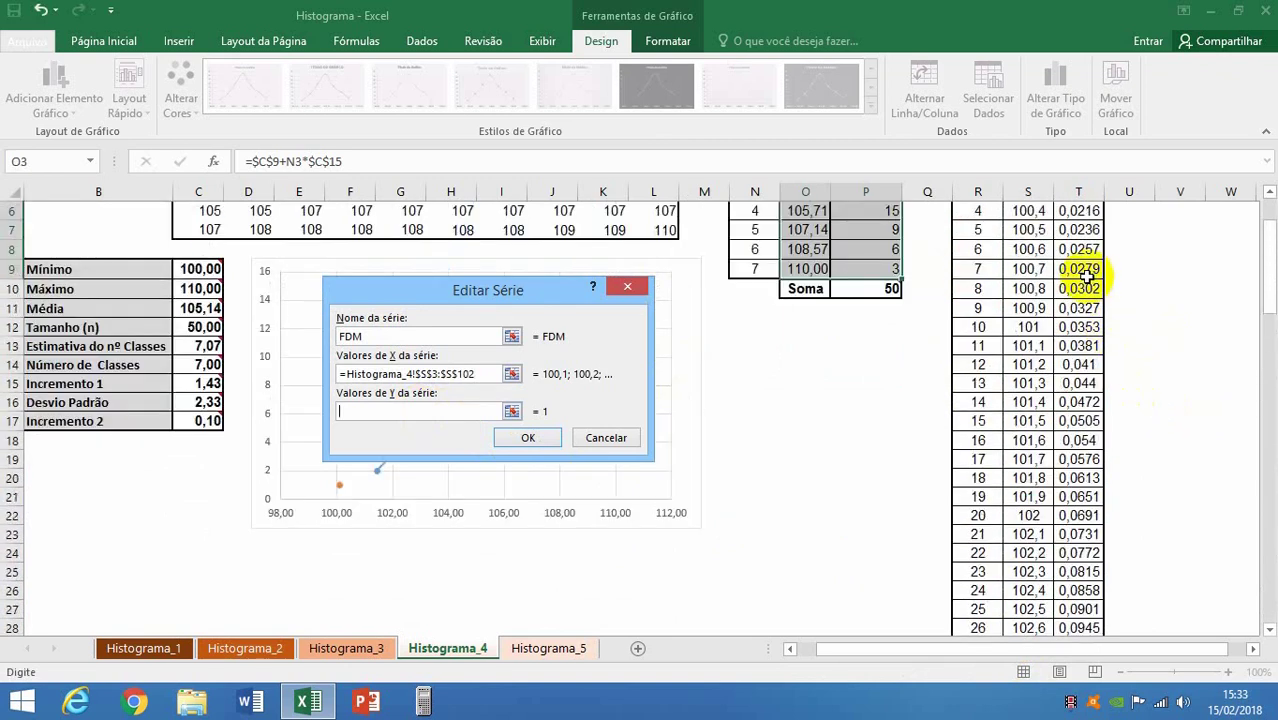
{"action": "scroll", "coordinate": [1087, 277], "scroll_direction": "up", "scroll_amount": 2}
{"action": "left_click_drag", "start_coordinate": [1084, 255], "coordinate": [1070, 585]}
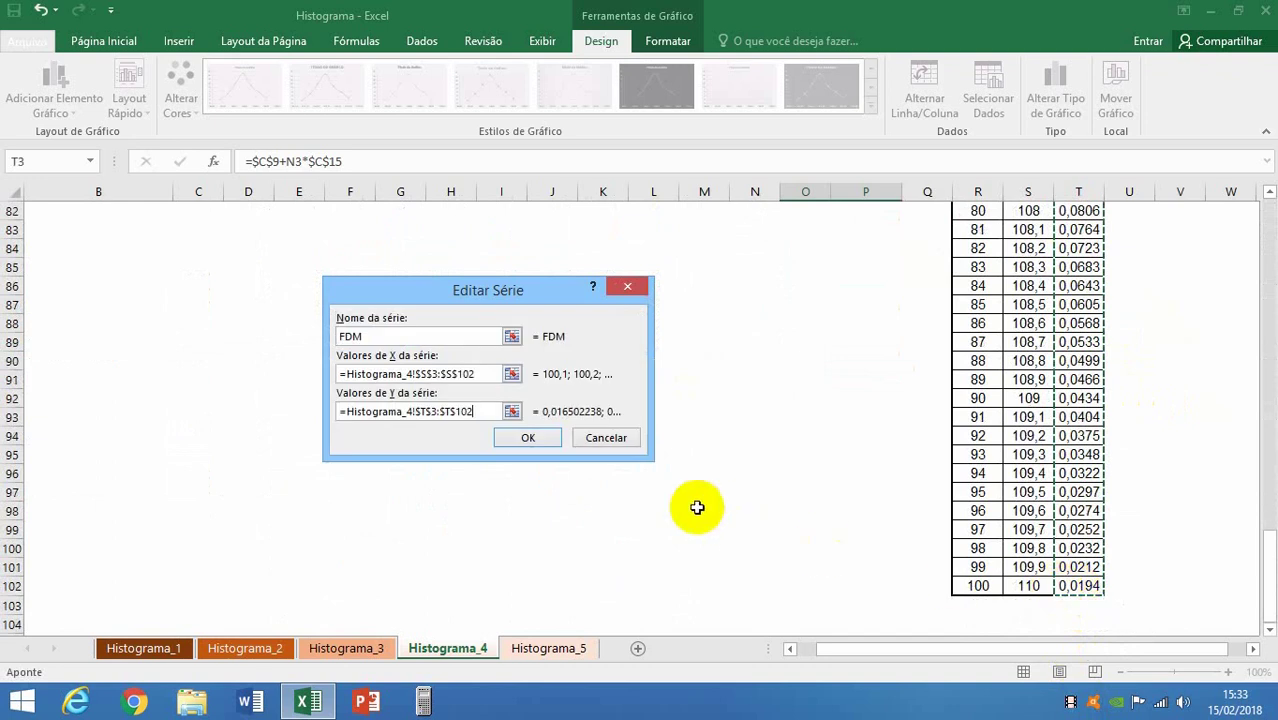
{"action": "left_click", "coordinate": [546, 438]}
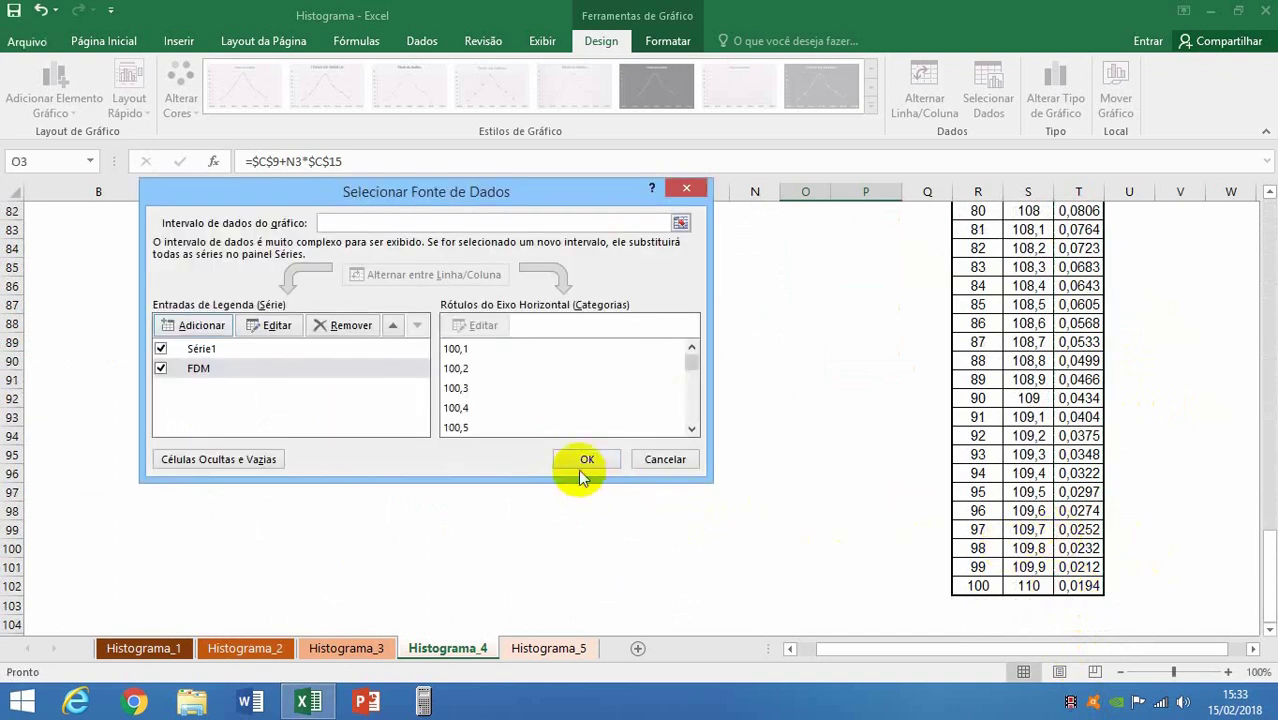
{"action": "left_click", "coordinate": [584, 459]}
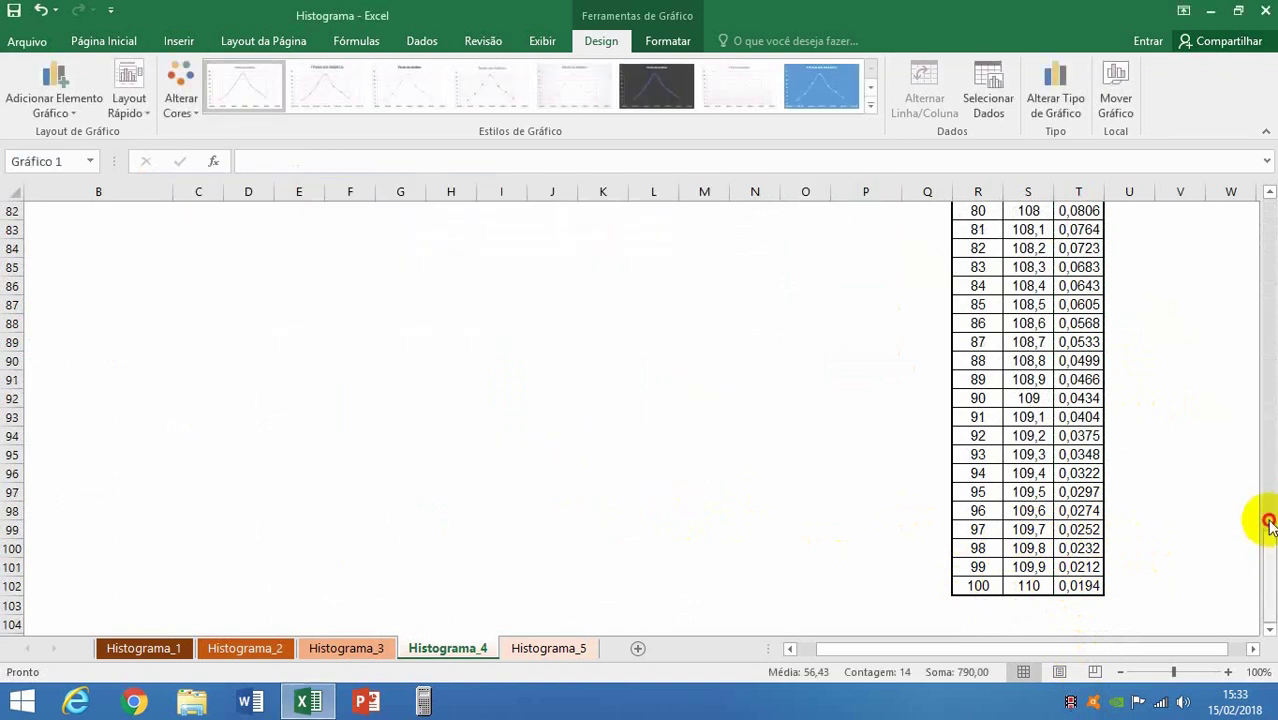
Step: Rename the chart's frequency series, Série1, as HISTOGRAMA and deselect the chart
{"action": "left_click_drag", "start_coordinate": [1268, 522], "coordinate": [1270, 223]}
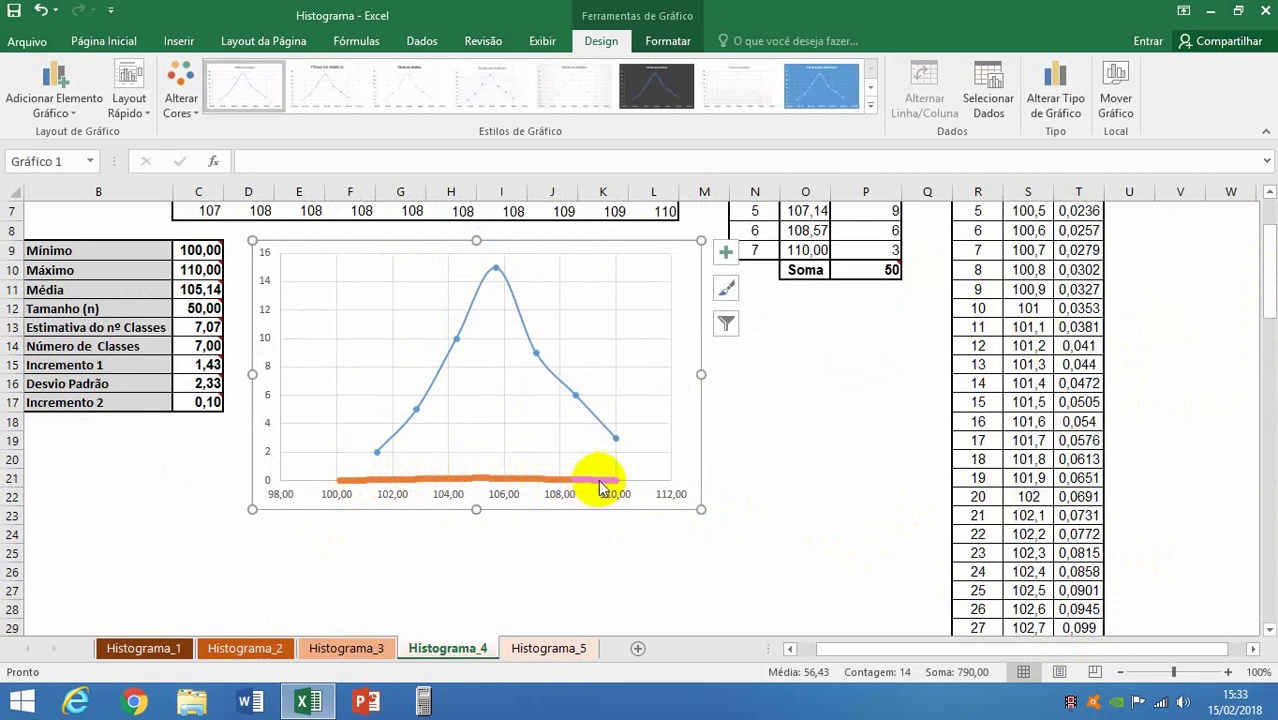
{"action": "left_click", "coordinate": [520, 318]}
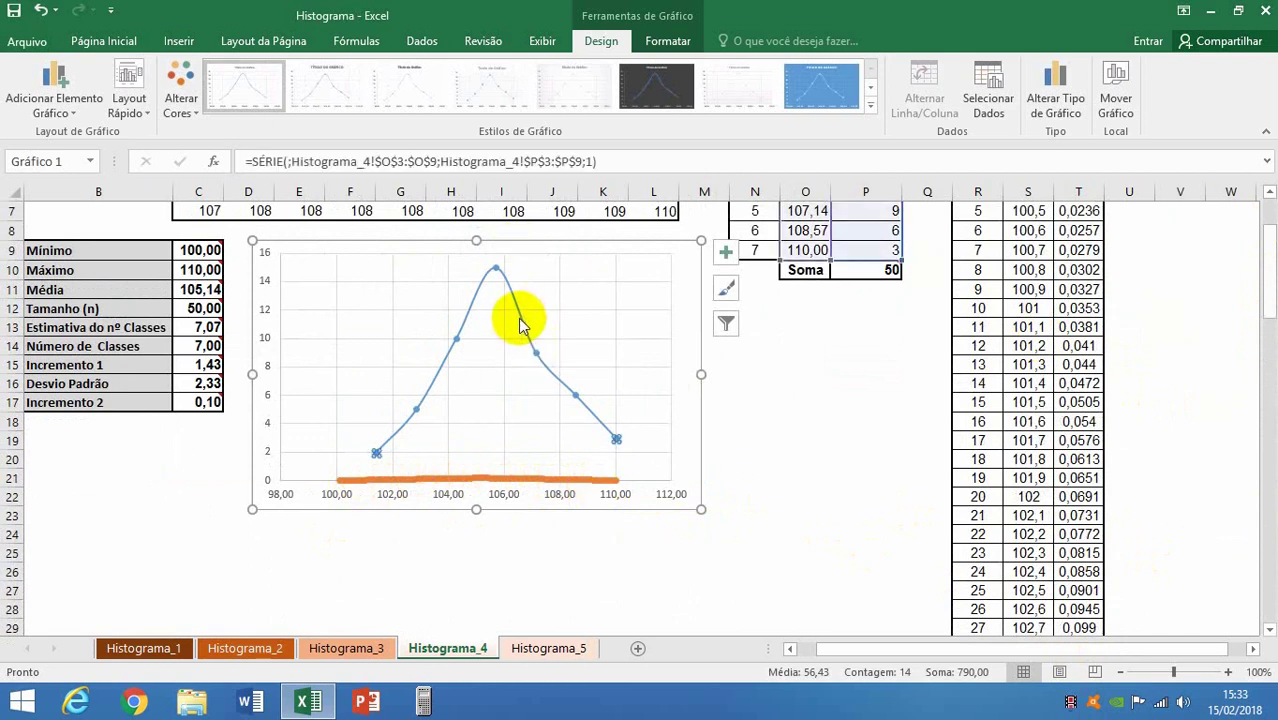
{"action": "right_click", "coordinate": [521, 318]}
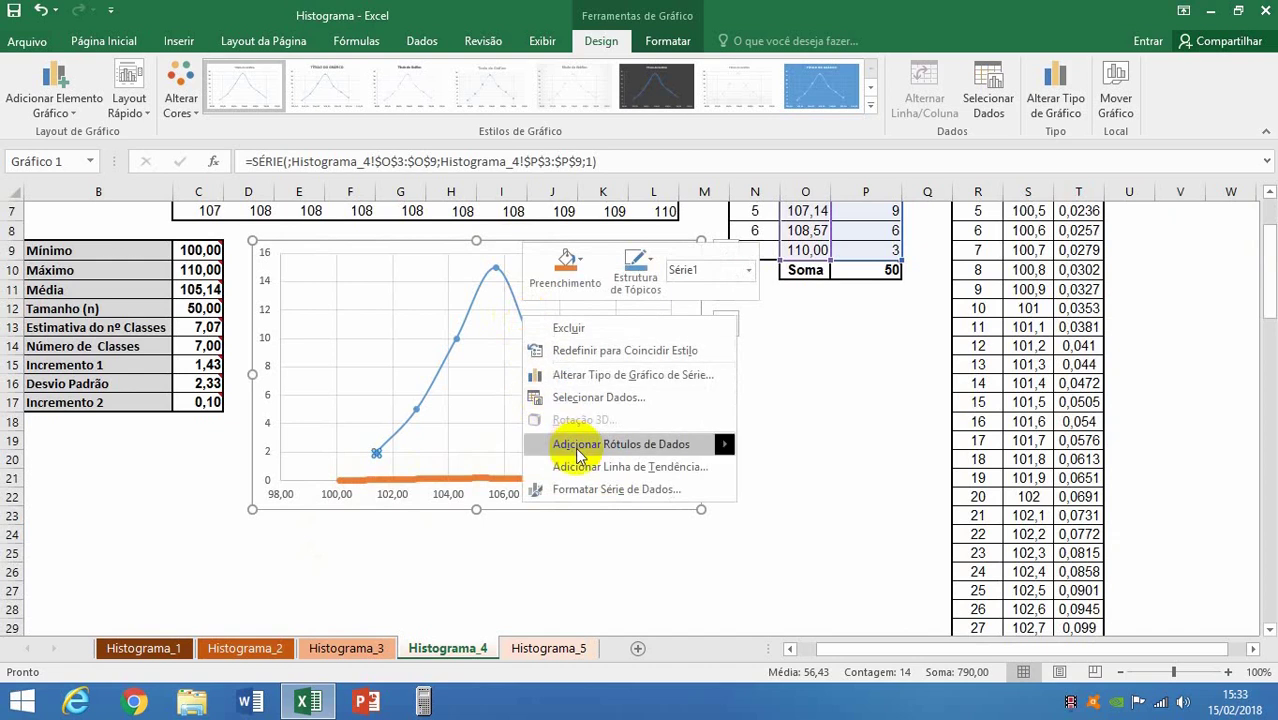
{"action": "left_click", "coordinate": [614, 397]}
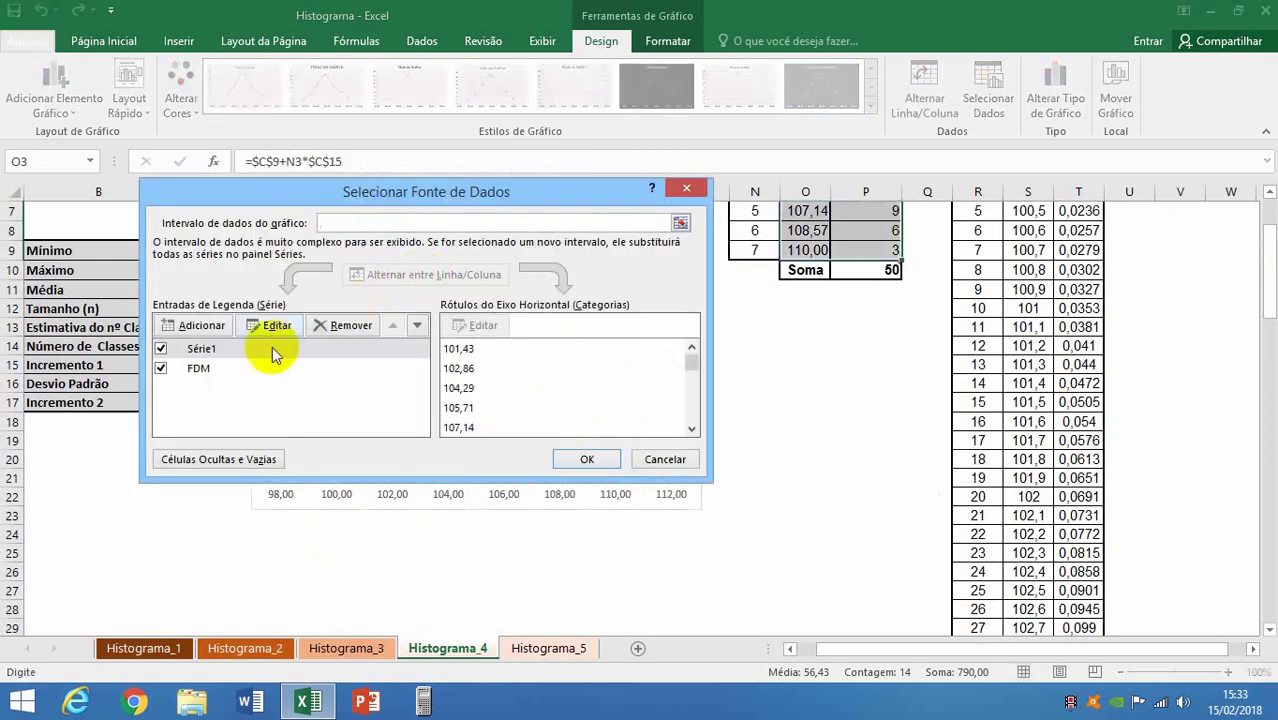
{"action": "left_click", "coordinate": [206, 352]}
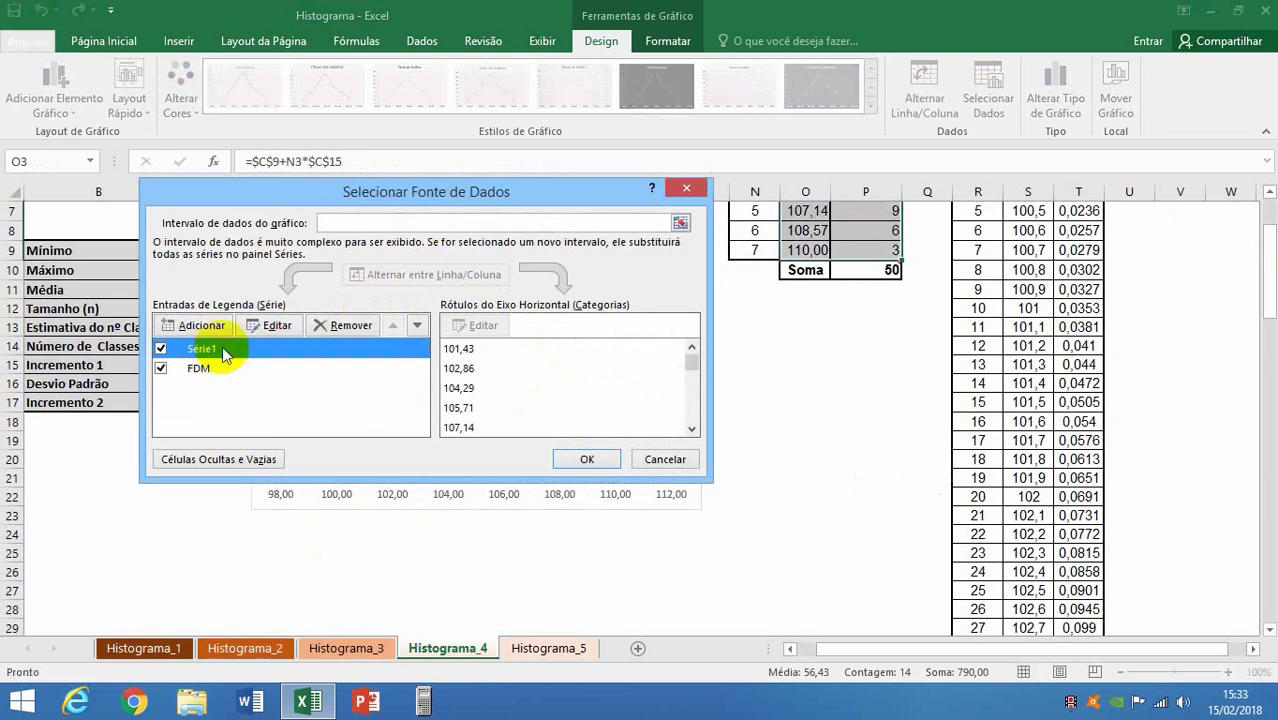
{"action": "left_click", "coordinate": [276, 329]}
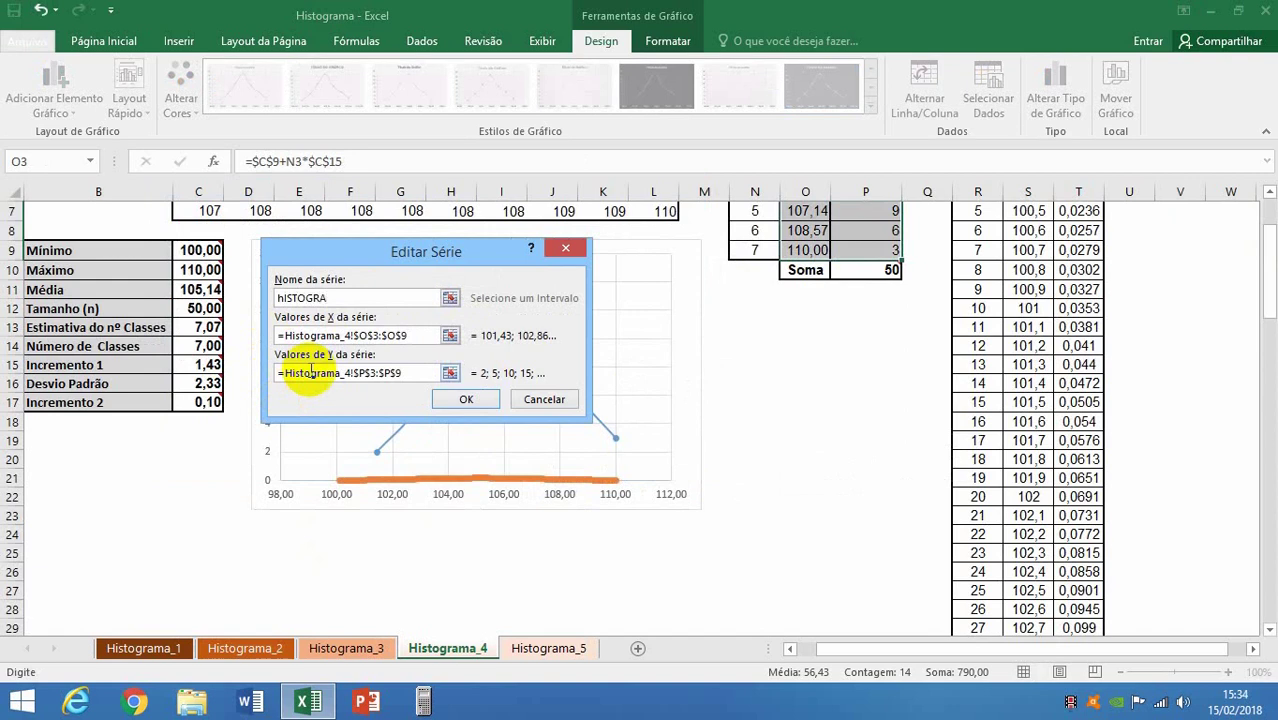
{"action": "left_click", "coordinate": [277, 300]}
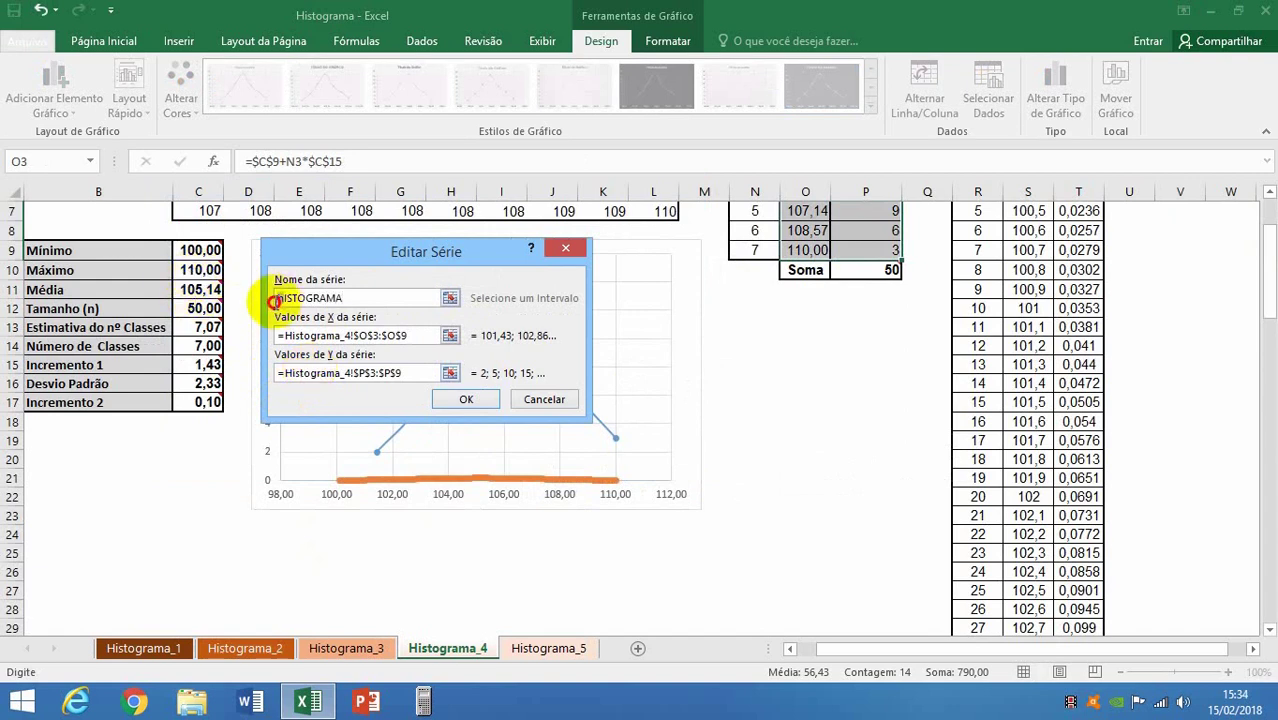
{"action": "left_click", "coordinate": [462, 399]}
{"action": "left_click", "coordinate": [587, 461]}
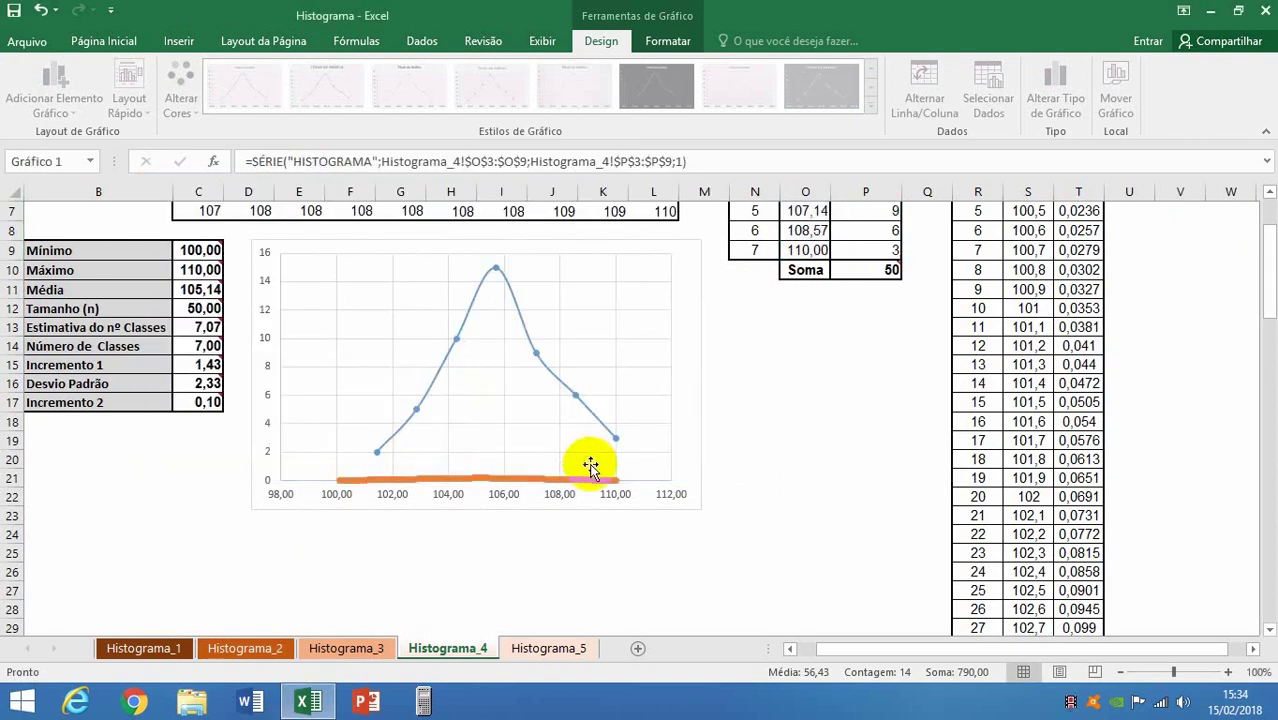
{"action": "left_click", "coordinate": [800, 498]}
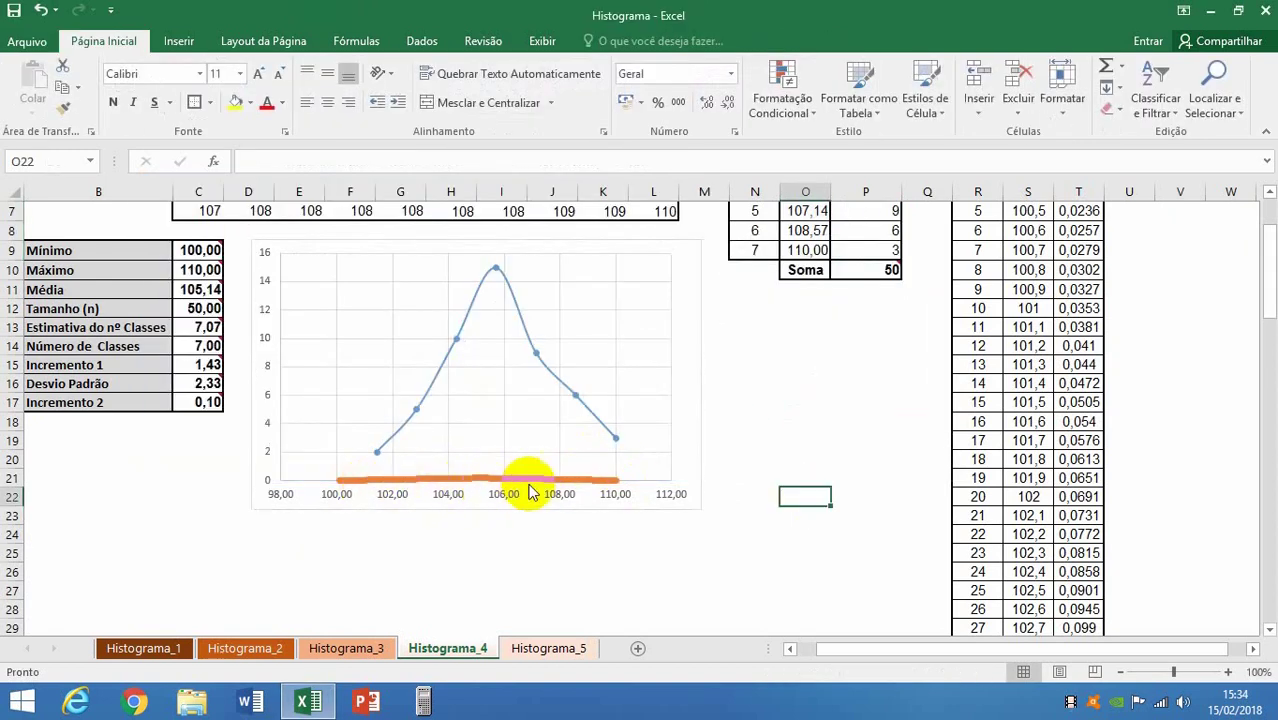
{"action": "scroll", "coordinate": [1088, 250], "scroll_direction": "up", "scroll_amount": 2}
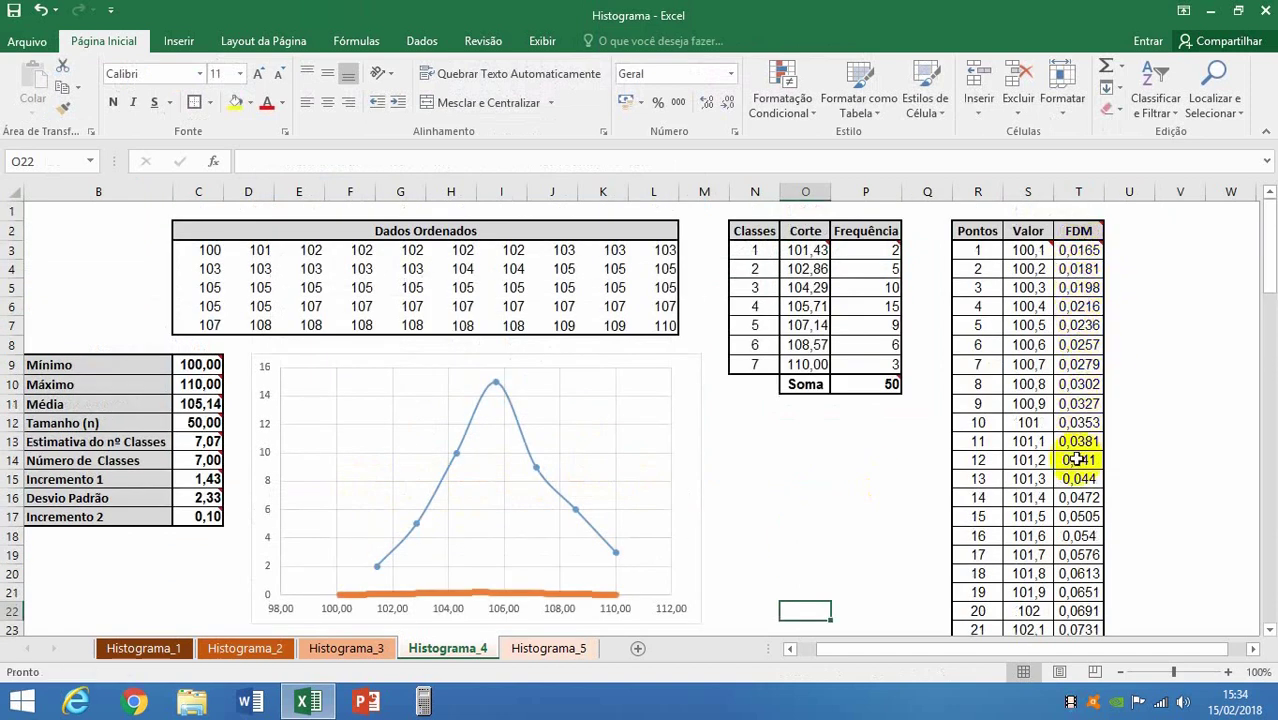
Step: Plot the FDM series on the secondary axis (Eixo Secundário), close its formatting options and deselect the chart
{"action": "scroll", "coordinate": [1078, 460], "scroll_direction": "down", "scroll_amount": 9}
{"action": "scroll", "coordinate": [1078, 465], "scroll_direction": "up", "scroll_amount": 4}
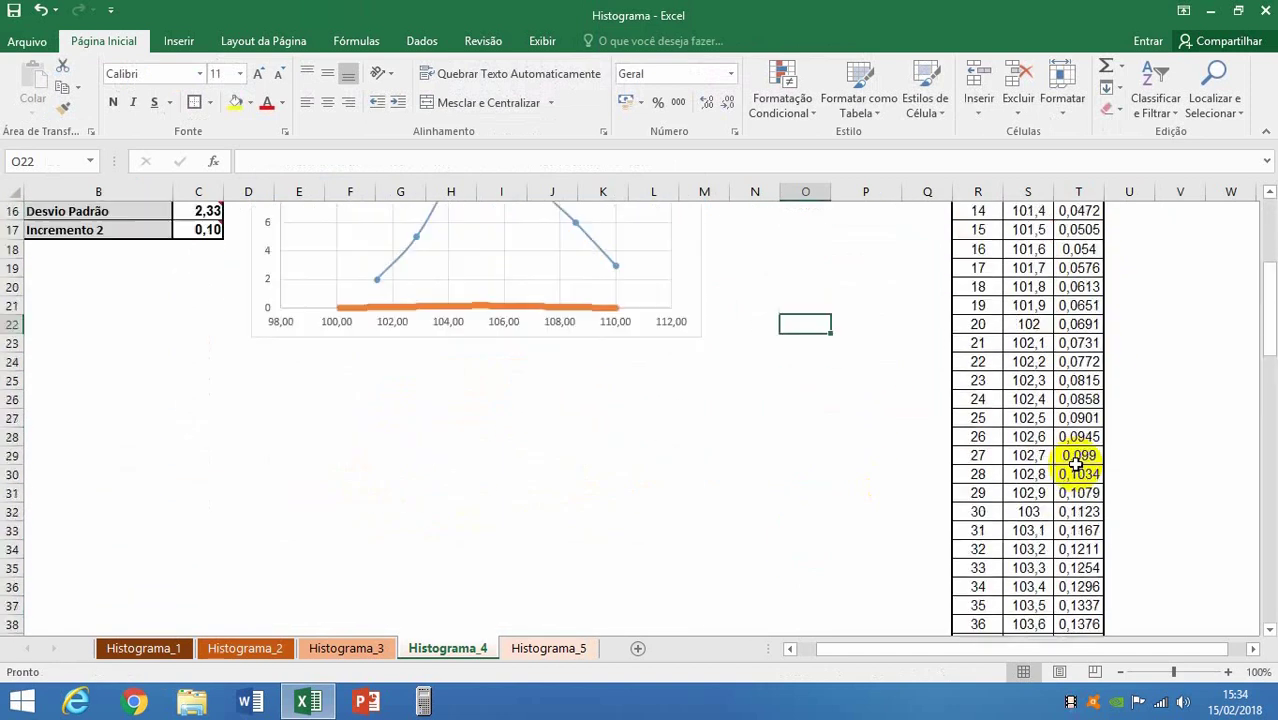
{"action": "scroll", "coordinate": [1078, 463], "scroll_direction": "up", "scroll_amount": 5}
{"action": "scroll", "coordinate": [1073, 463], "scroll_direction": "down", "scroll_amount": 1}
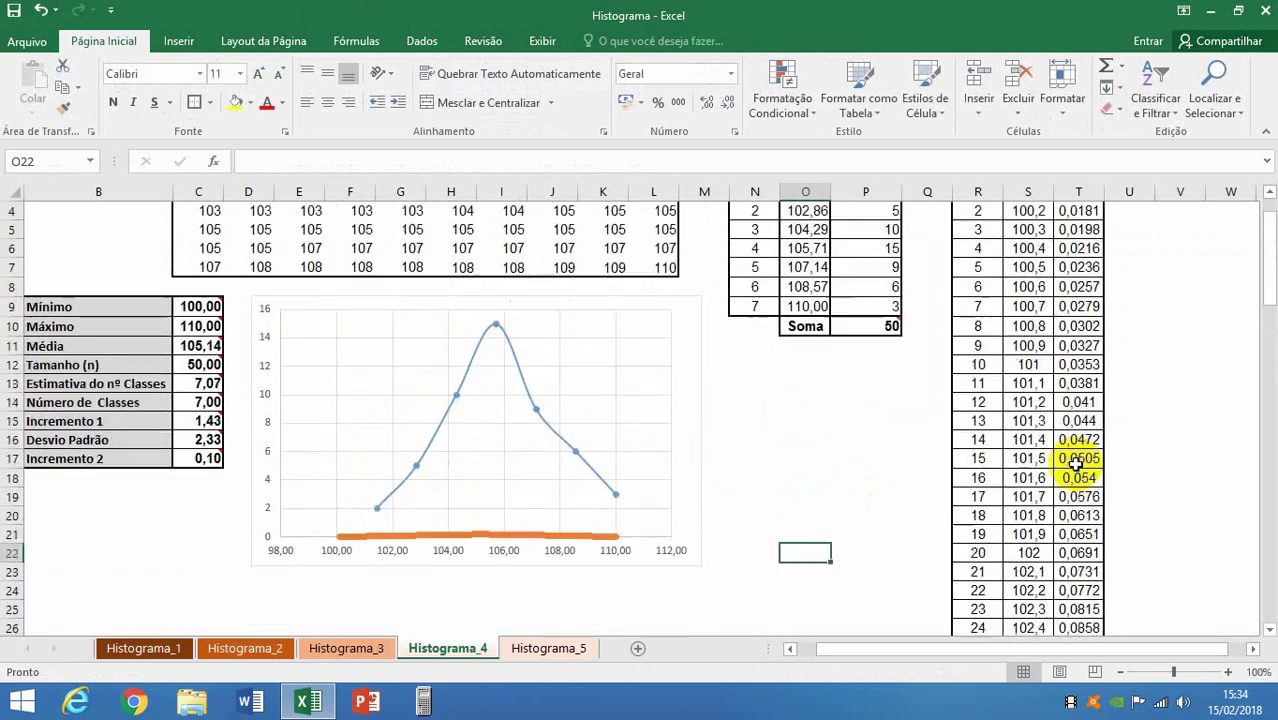
{"action": "left_click", "coordinate": [446, 536]}
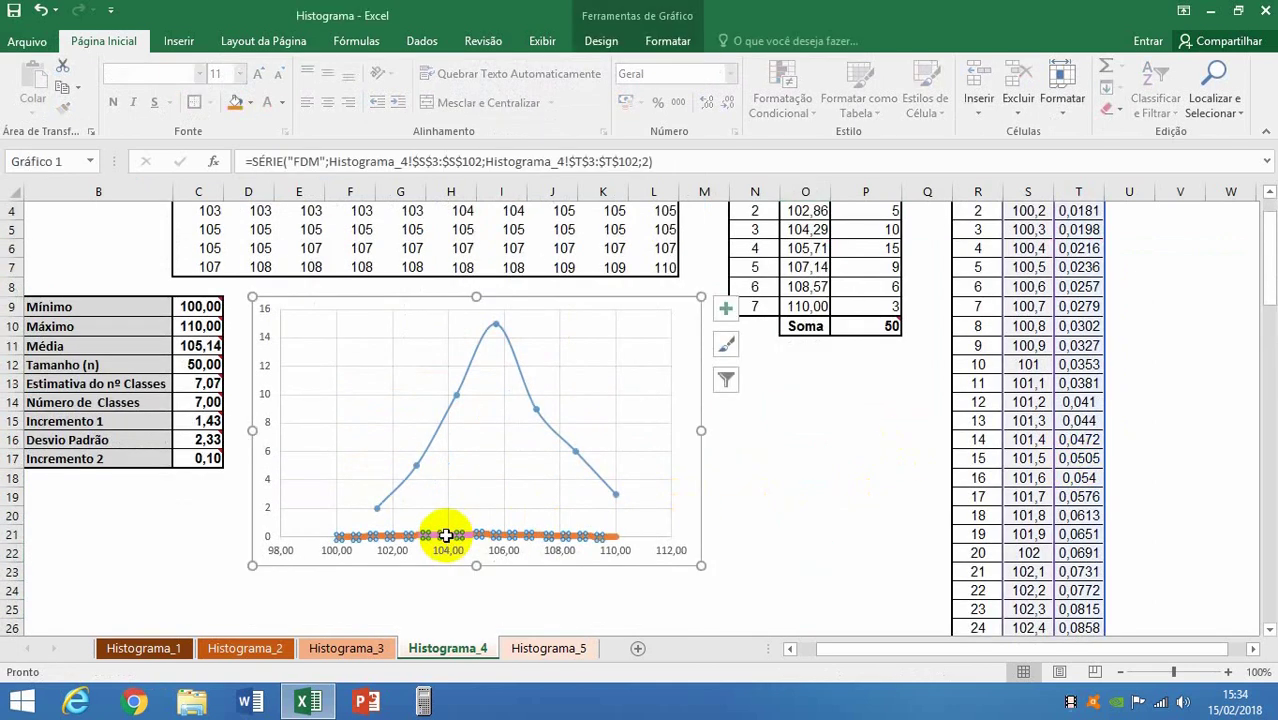
{"action": "right_click", "coordinate": [446, 536]}
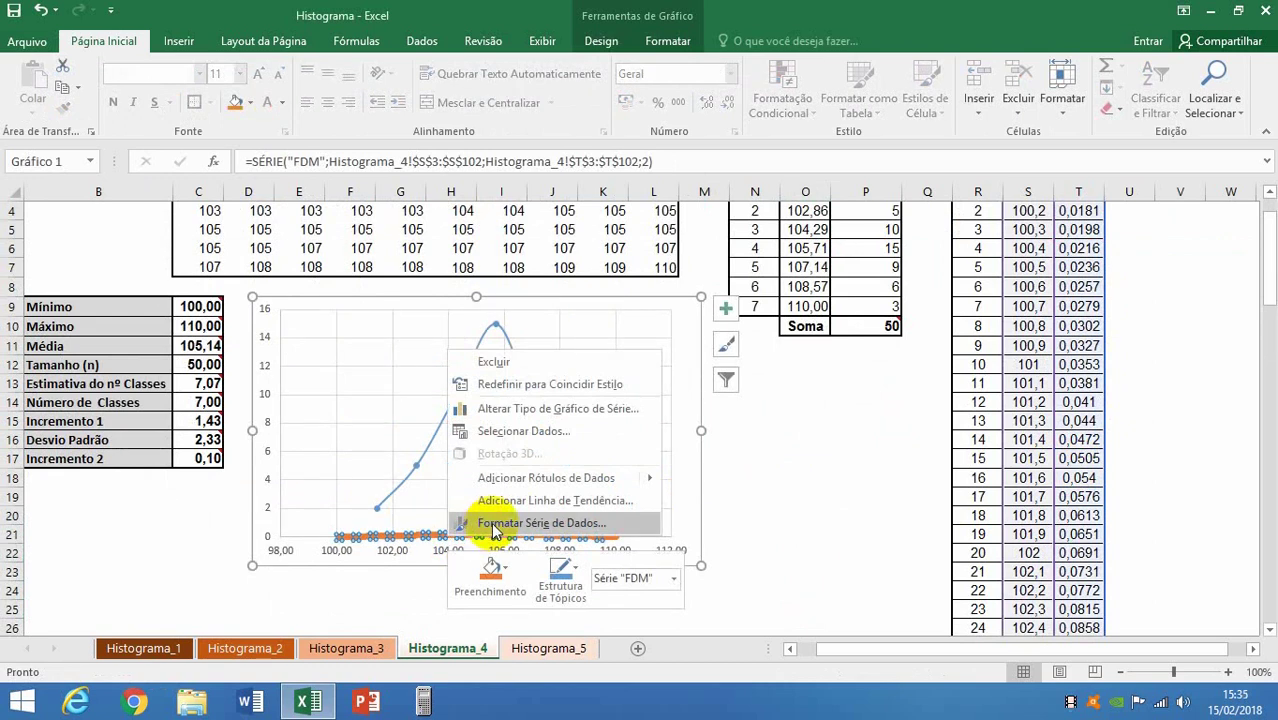
{"action": "left_click", "coordinate": [494, 525]}
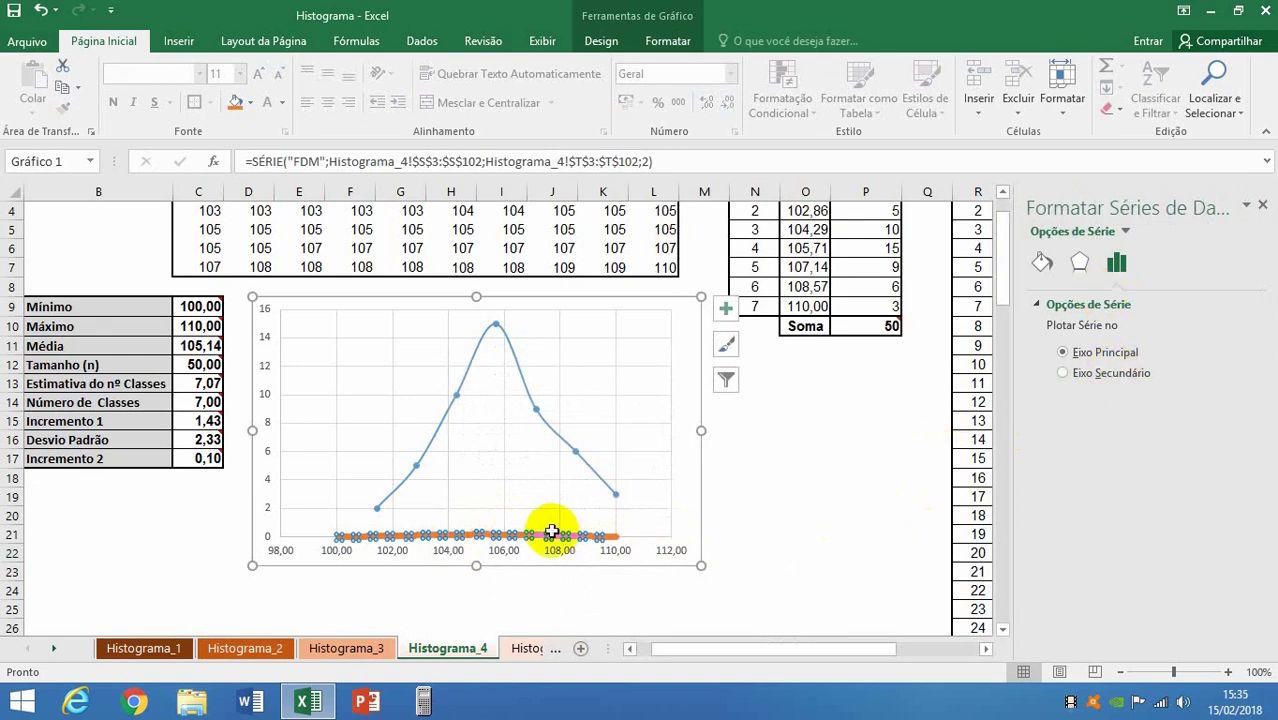
{"action": "left_click", "coordinate": [1064, 374]}
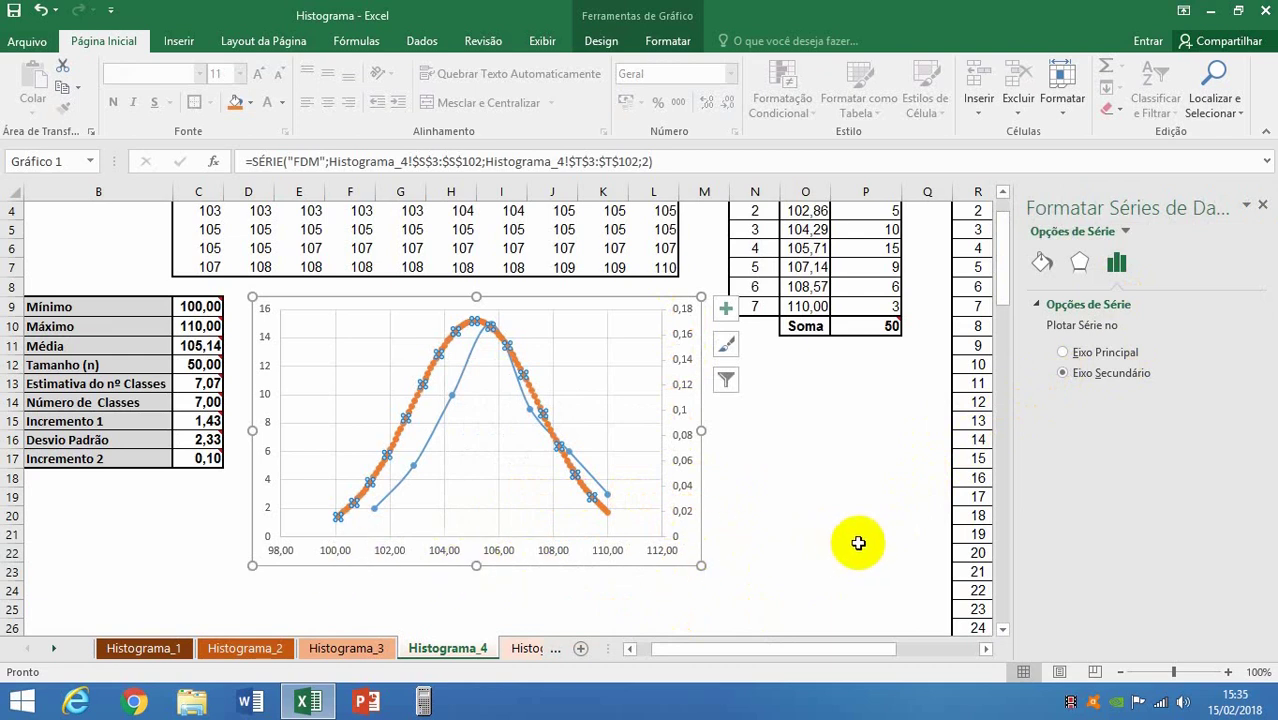
{"action": "left_click", "coordinate": [1263, 205]}
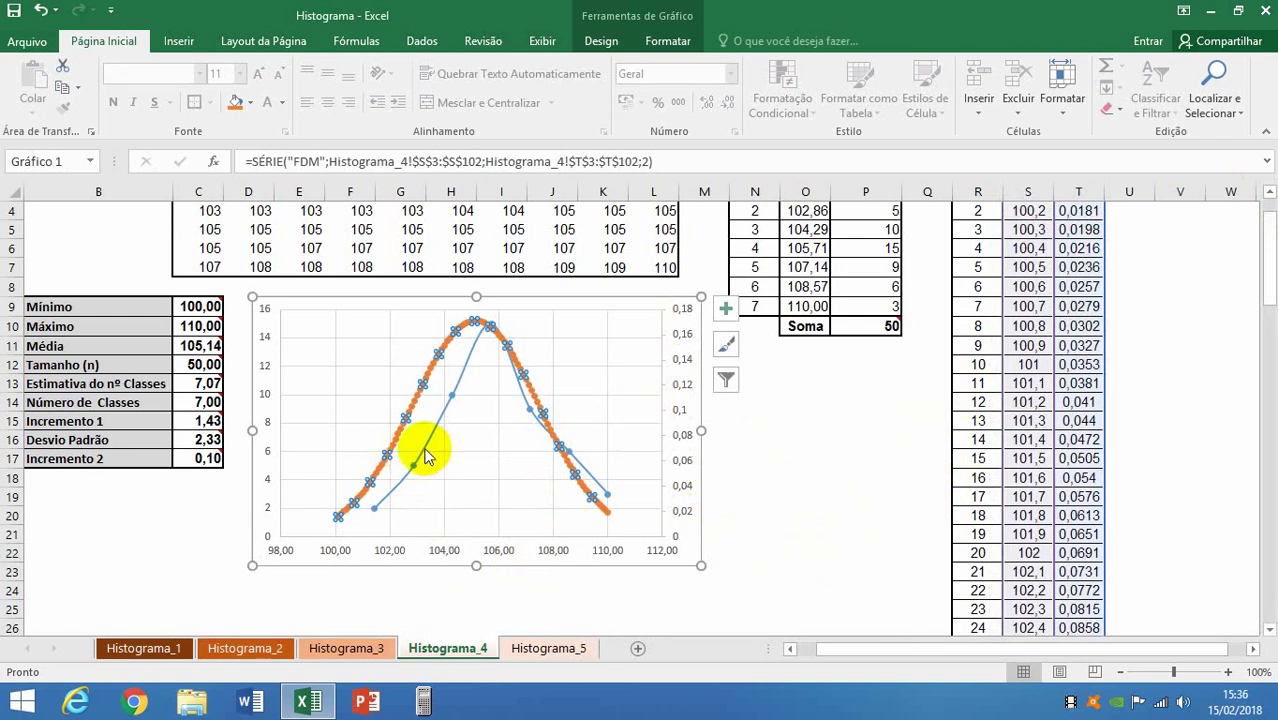
{"action": "left_click", "coordinate": [757, 514]}
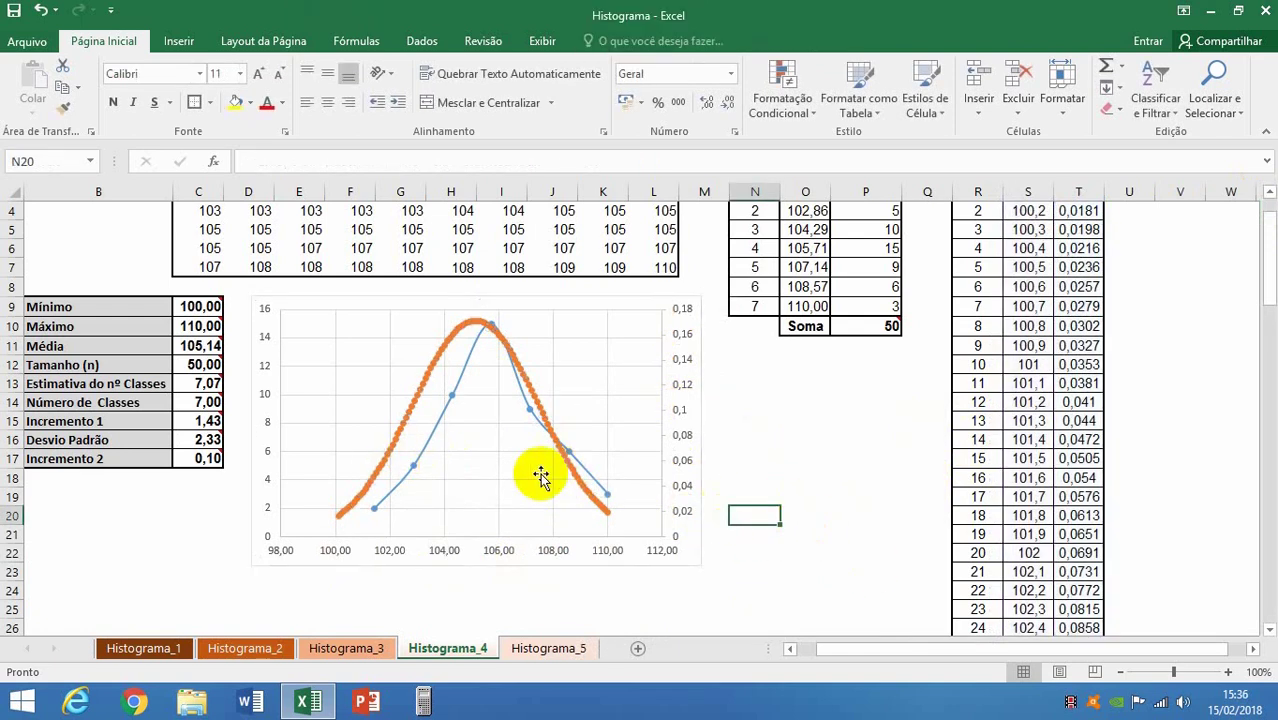
Step: Add error bars to the HISTOGRAMA series with the detailed error bar options open
{"action": "left_click", "coordinate": [430, 446]}
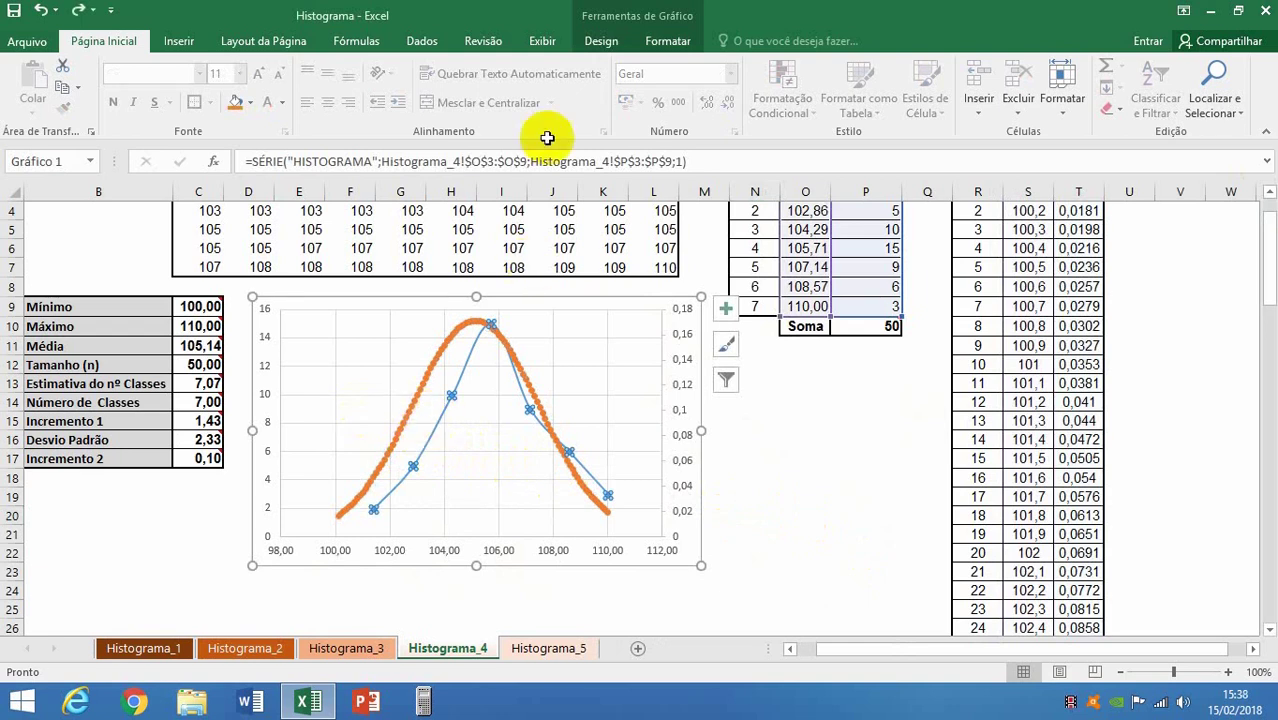
{"action": "left_click", "coordinate": [599, 44]}
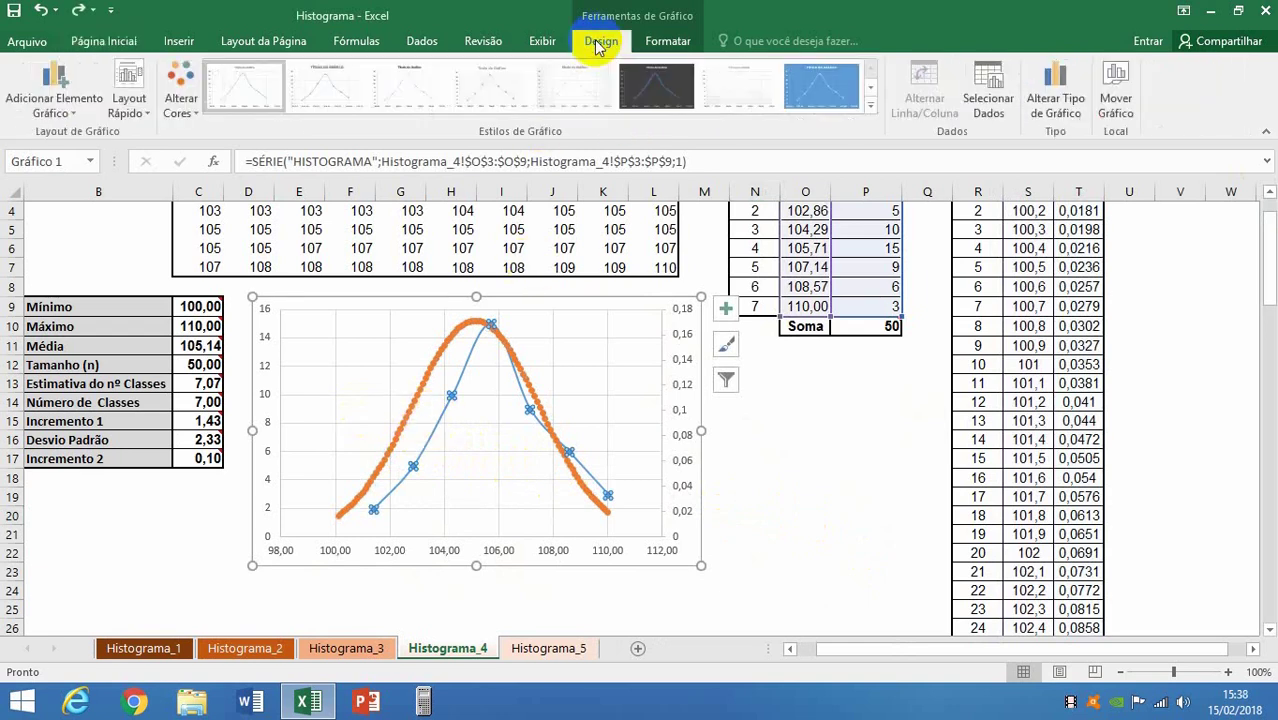
{"action": "left_click", "coordinate": [70, 110]}
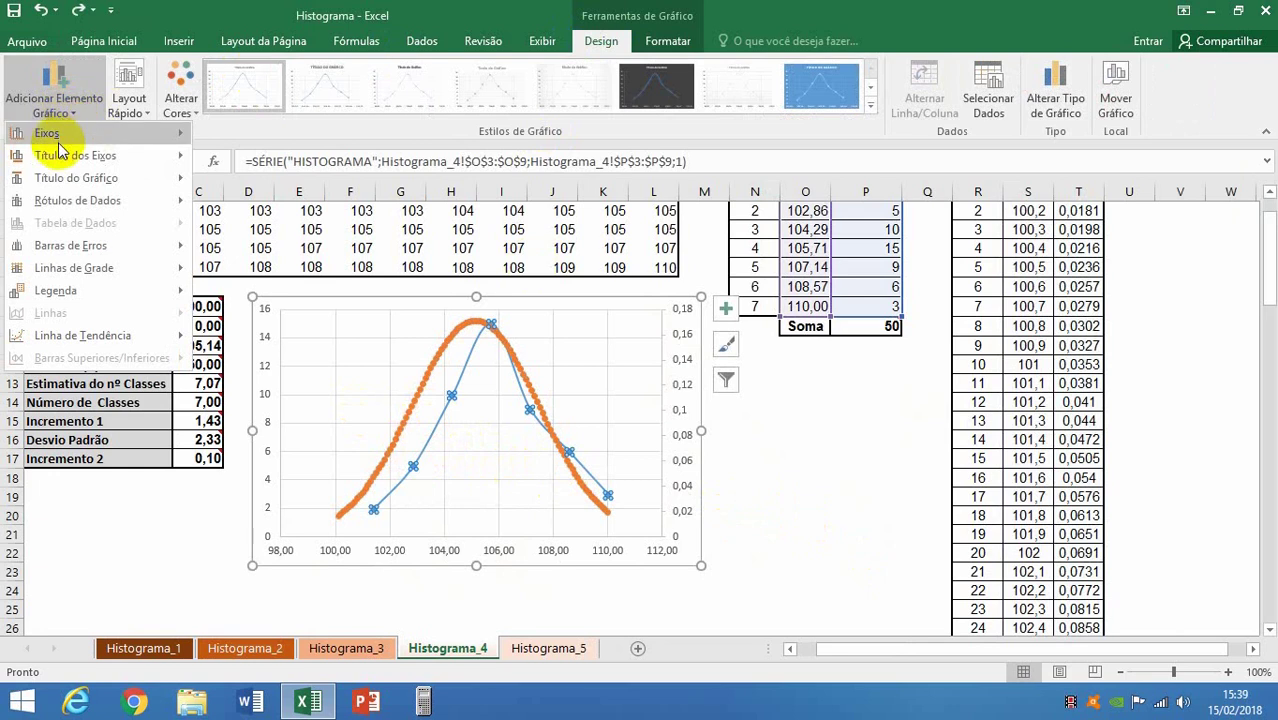
{"action": "mouse_move", "coordinate": [83, 250]}
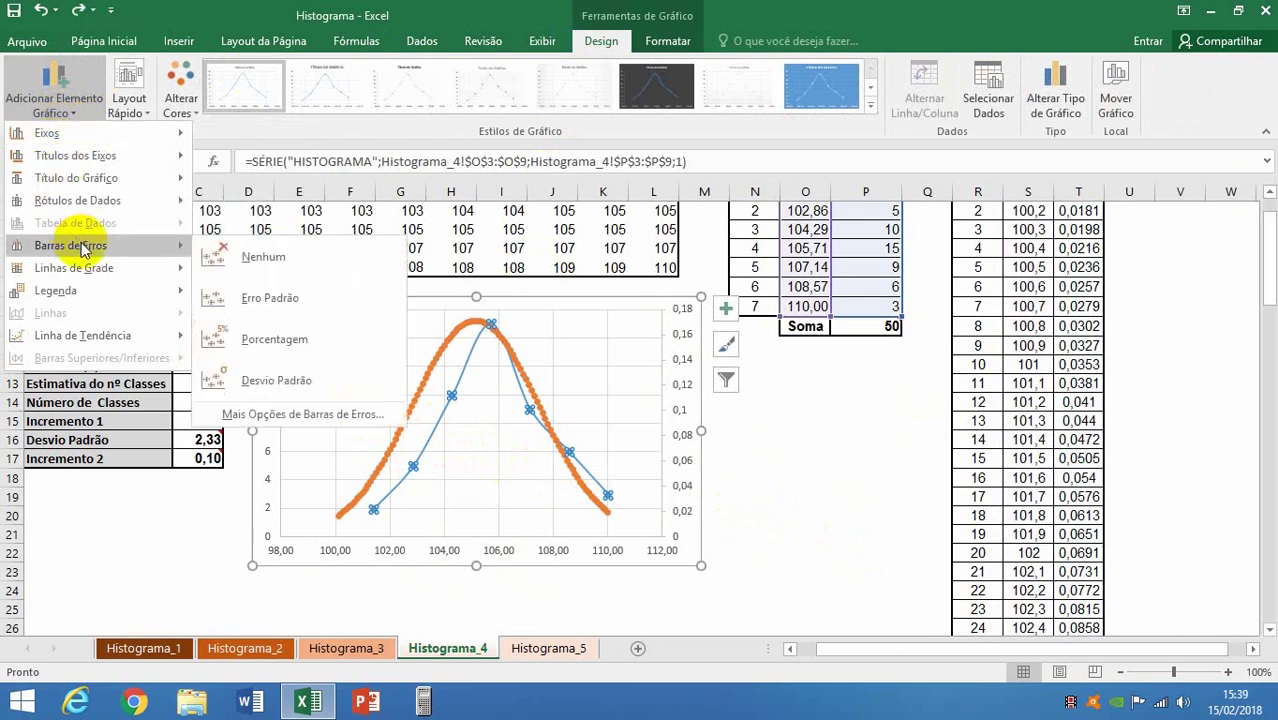
{"action": "left_click", "coordinate": [296, 416]}
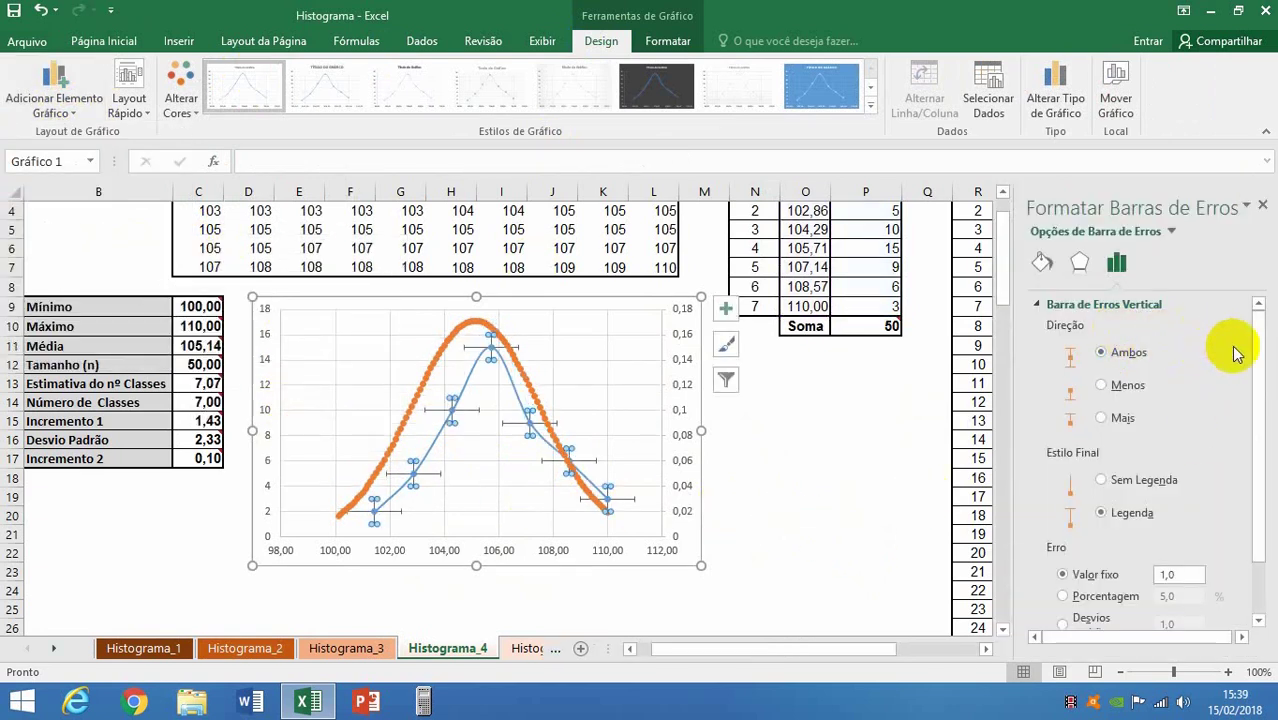
{"action": "mouse_move", "coordinate": [1255, 346]}
{"action": "left_mouse_down"}
{"action": "mouse_move", "coordinate": [1255, 380]}
{"action": "mouse_move", "coordinate": [1250, 338]}
{"action": "left_mouse_up"}
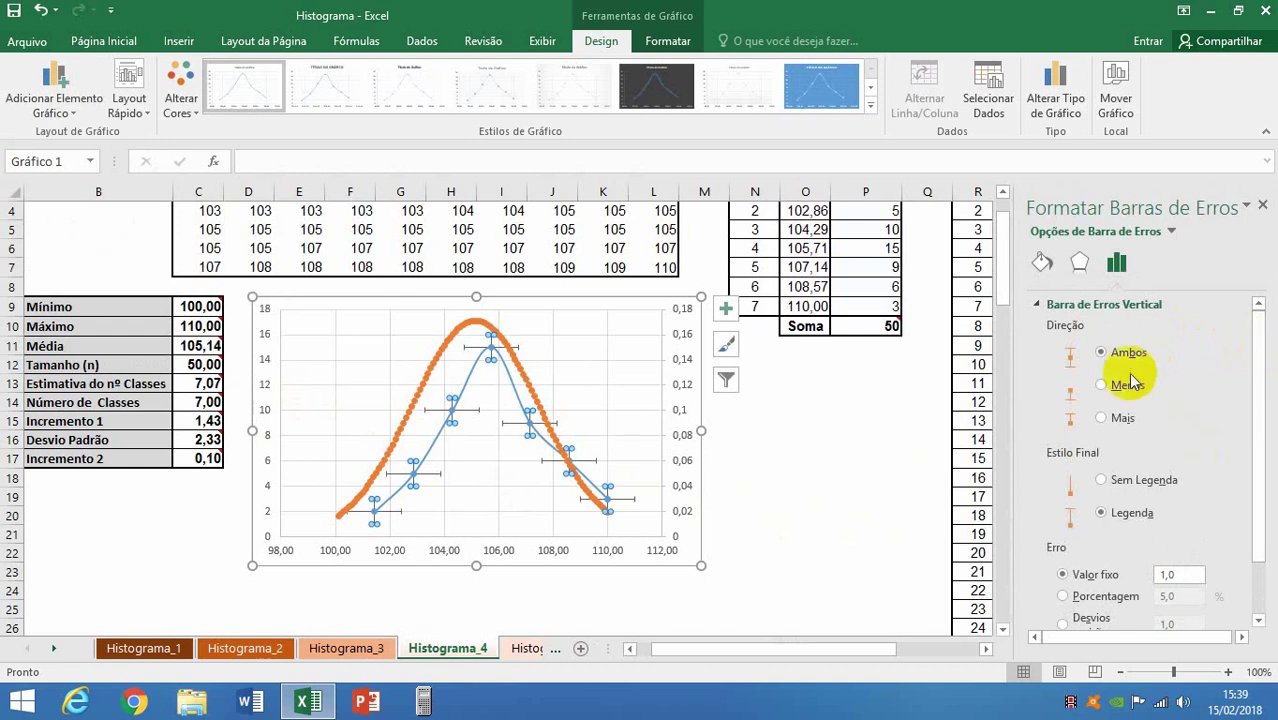
Step: Set the vertical error bars to direction Menos, end style Sem Legenda and a percentage error of 100%, and close the options
{"action": "left_click", "coordinate": [1101, 386]}
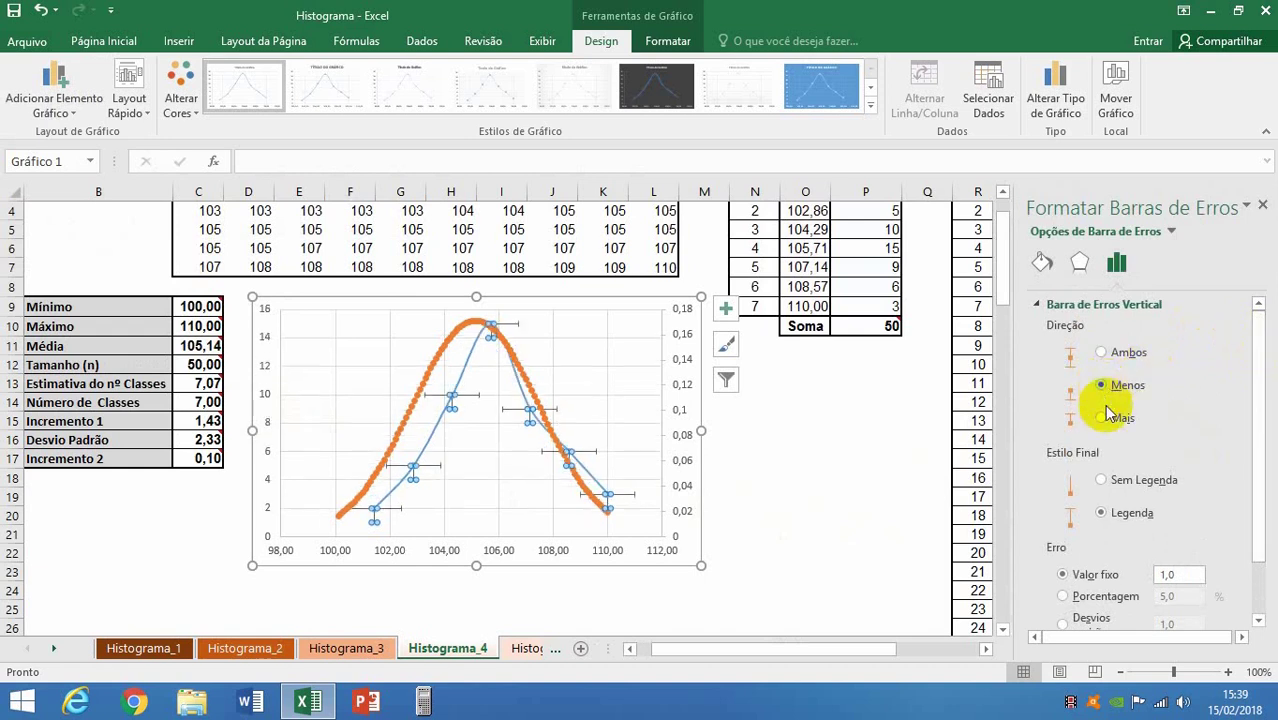
{"action": "left_click", "coordinate": [1104, 482]}
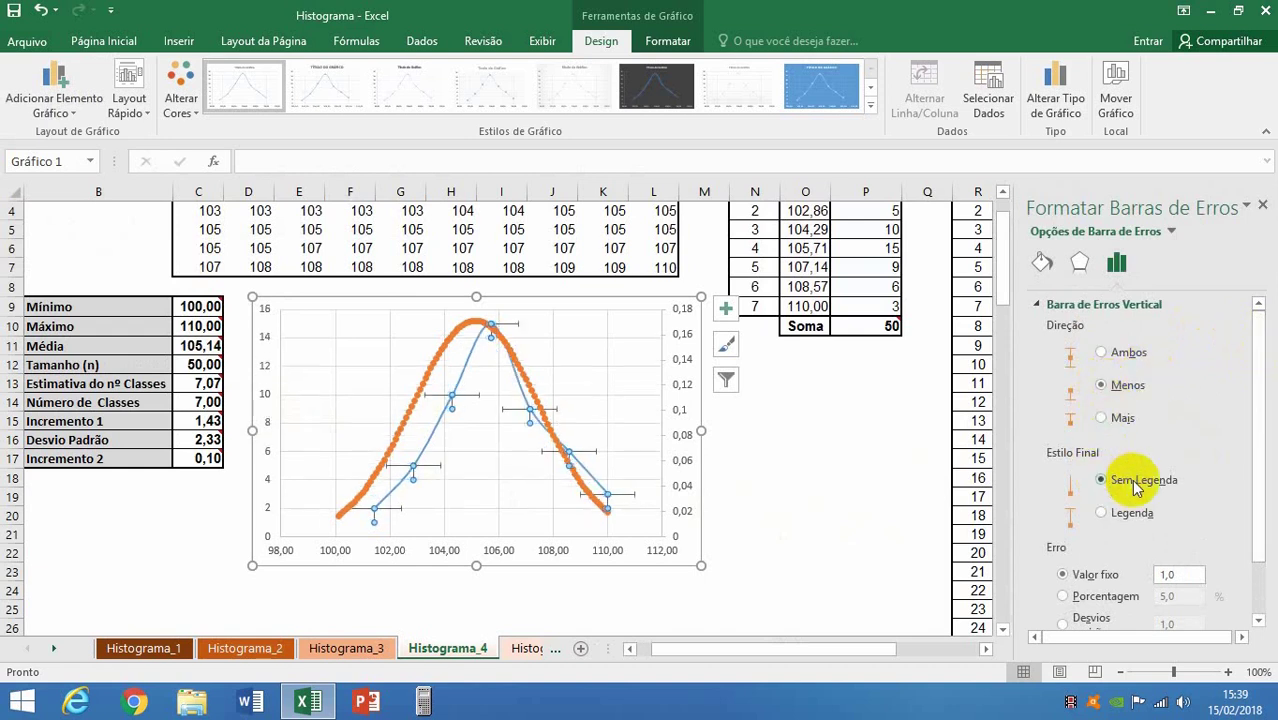
{"action": "left_click_drag", "start_coordinate": [1255, 434], "coordinate": [1266, 524]}
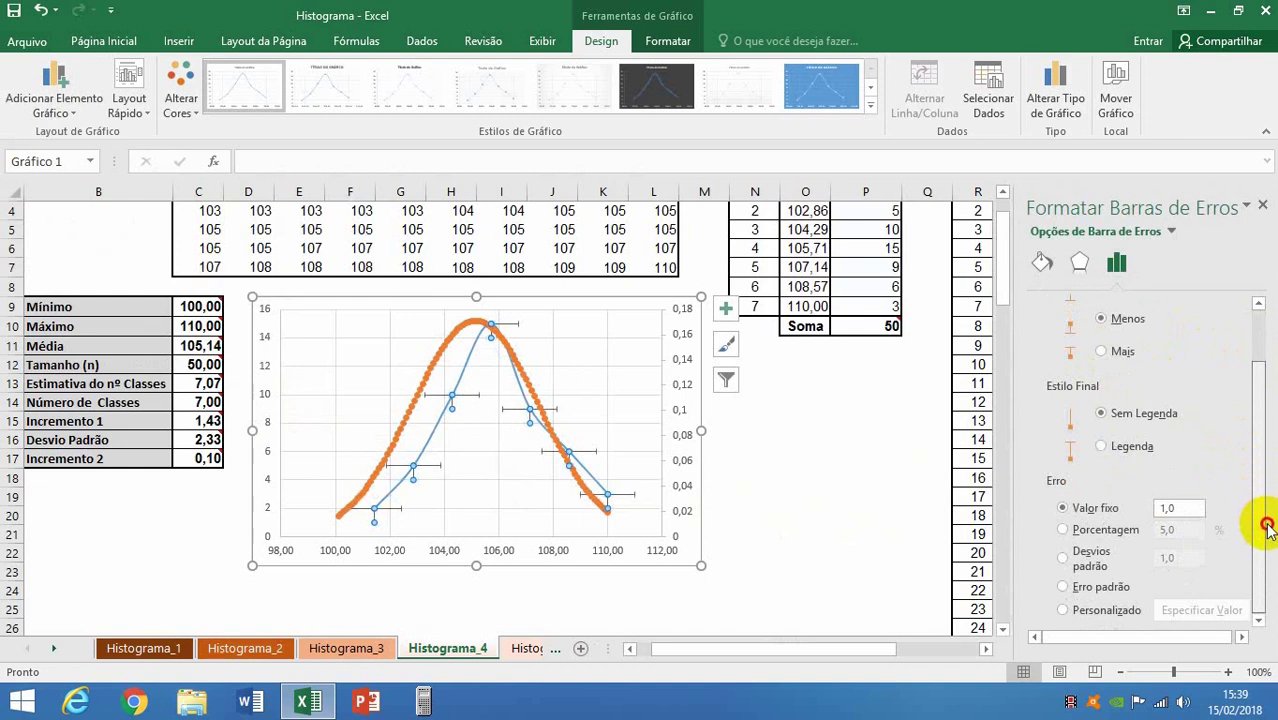
{"action": "left_click", "coordinate": [1062, 530]}
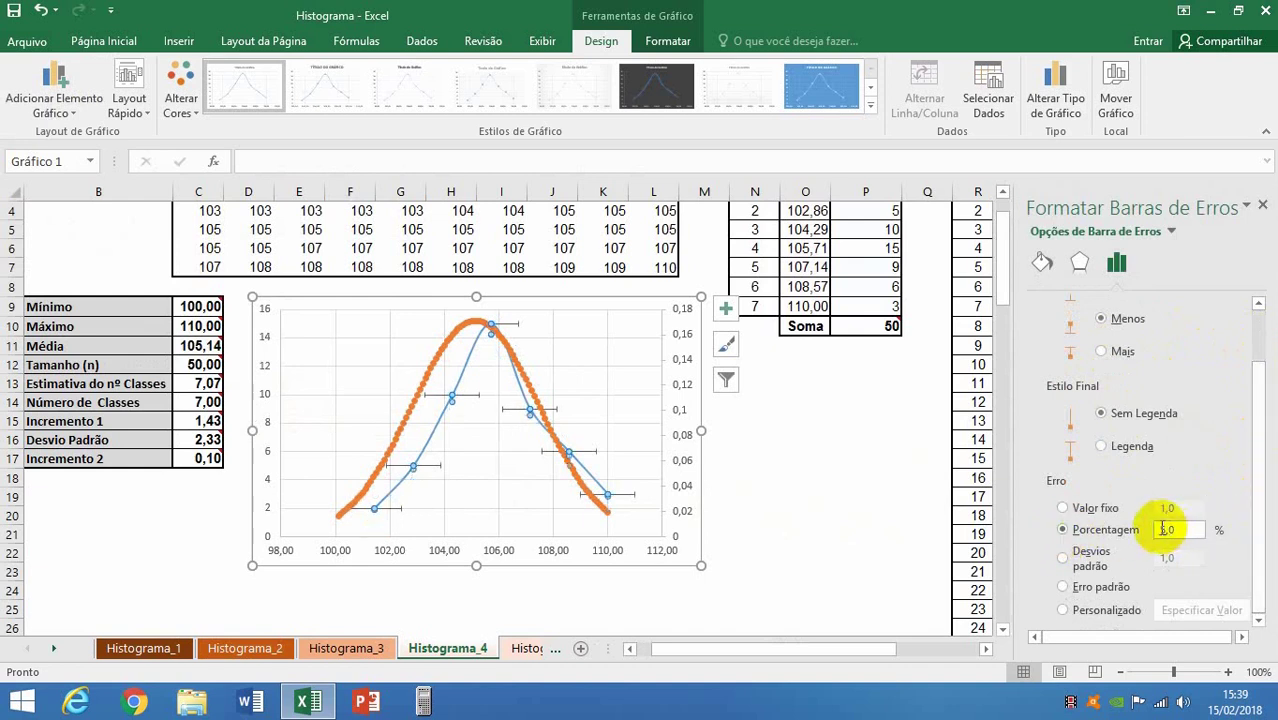
{"action": "double_click", "coordinate": [1168, 530]}
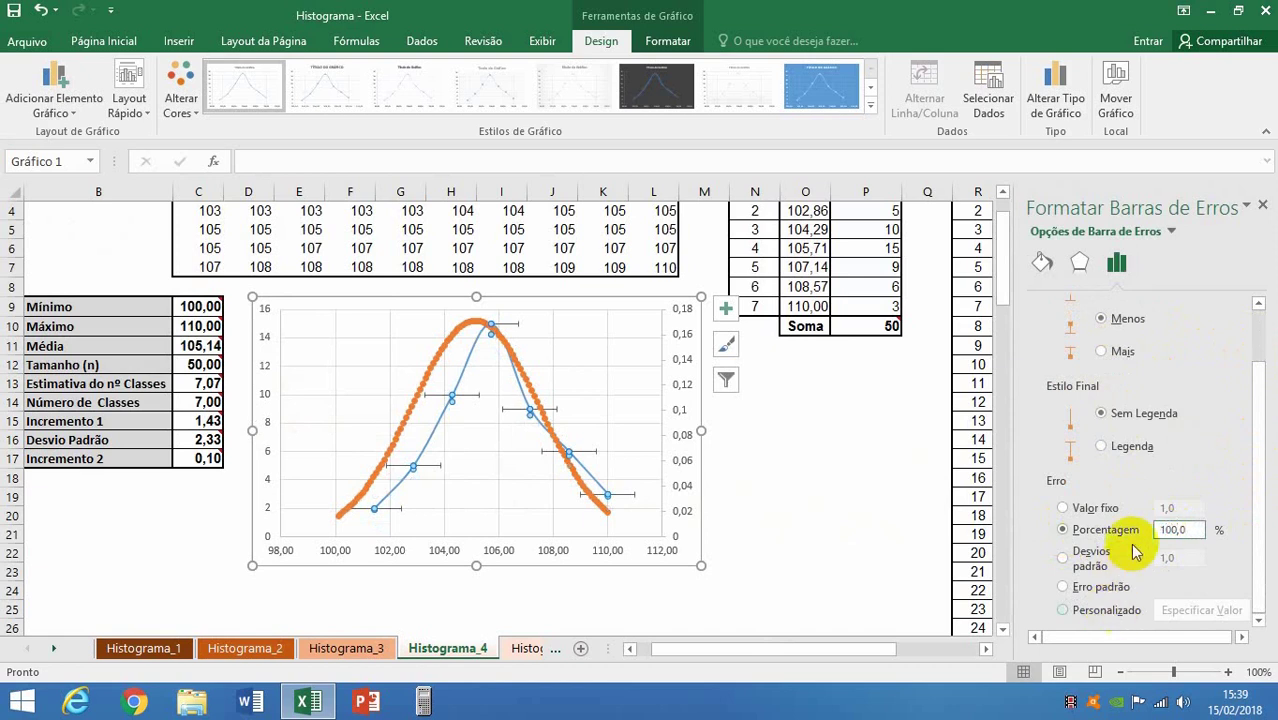
{"action": "left_click", "coordinate": [1262, 207]}
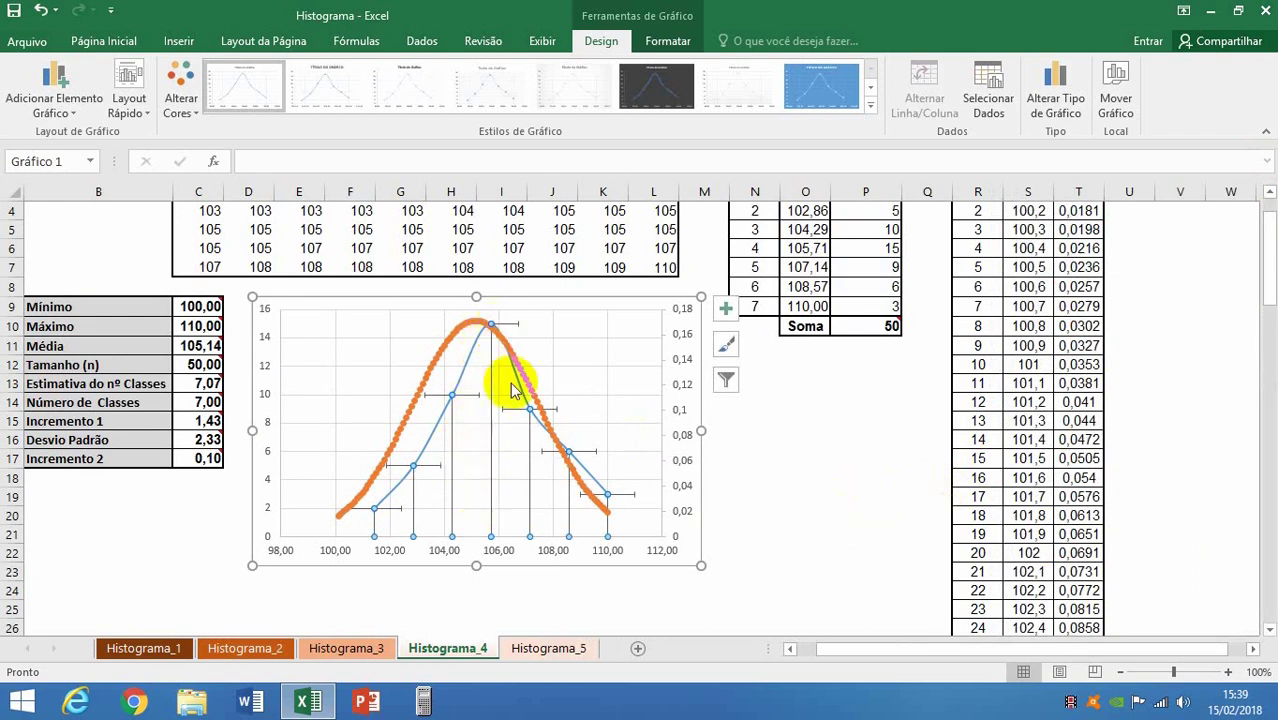
{"action": "mouse_move", "coordinate": [612, 524]}
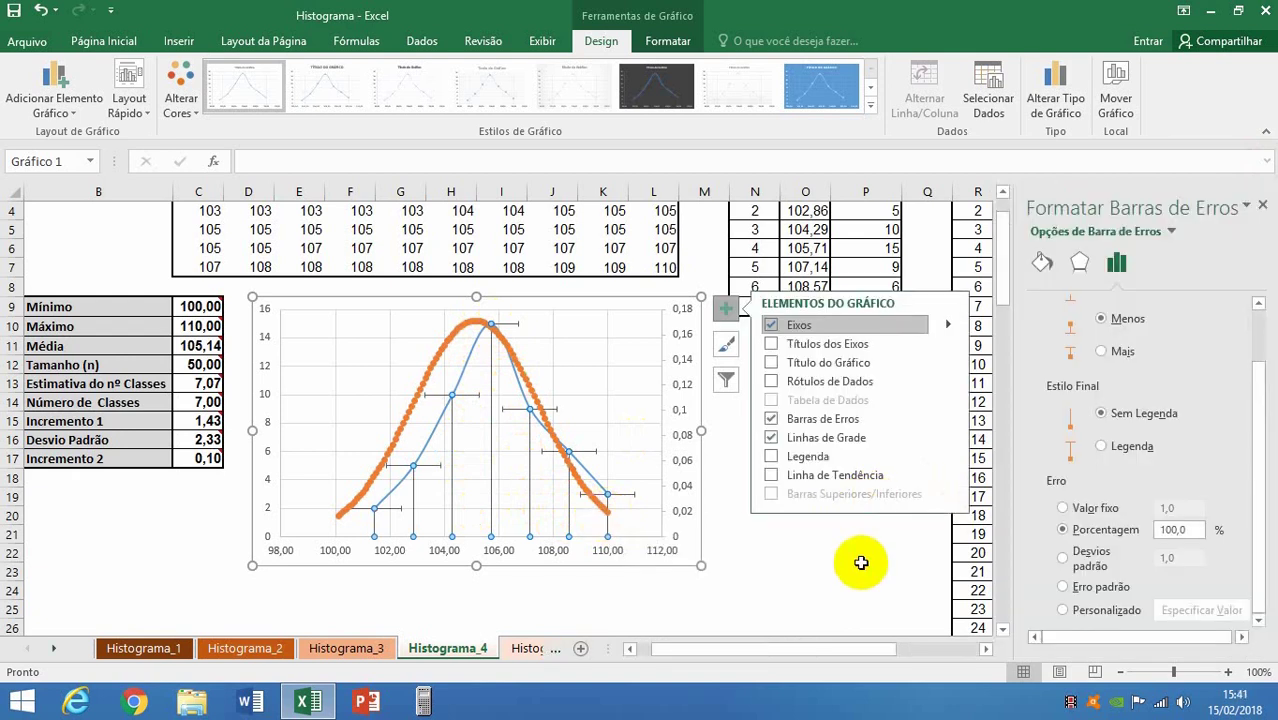
{"action": "left_click", "coordinate": [860, 566]}
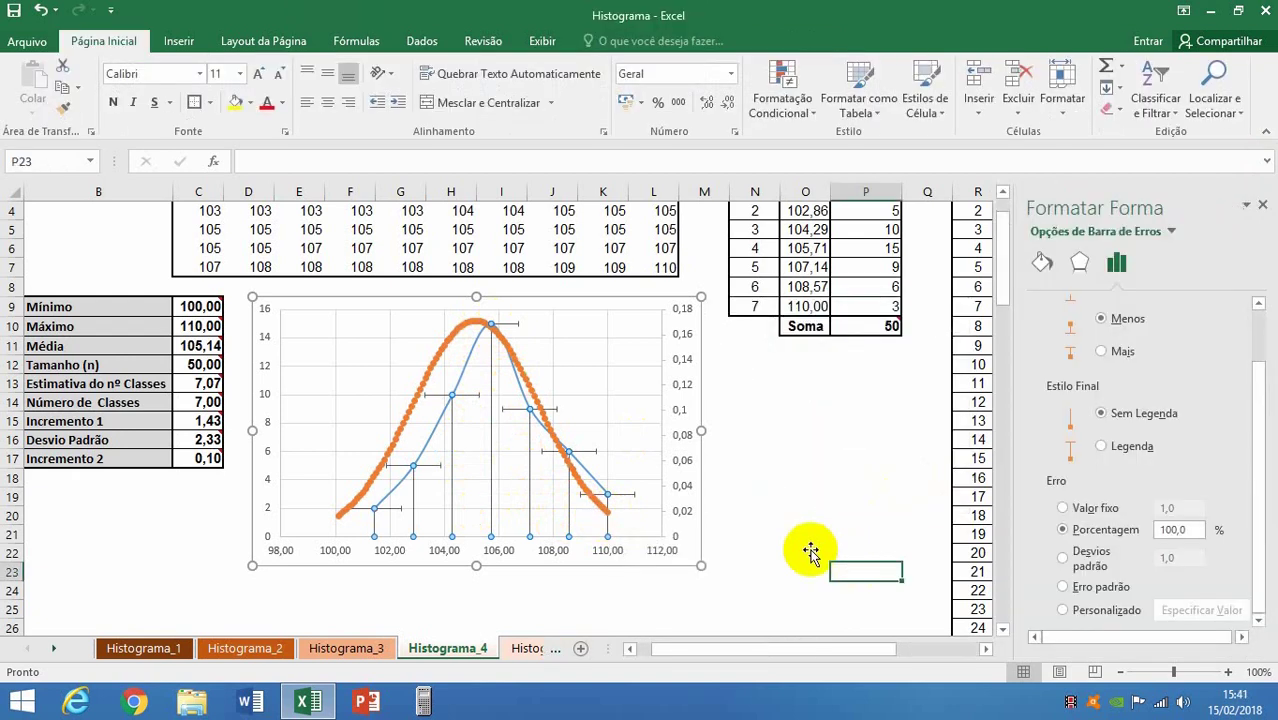
{"action": "left_click", "coordinate": [450, 463]}
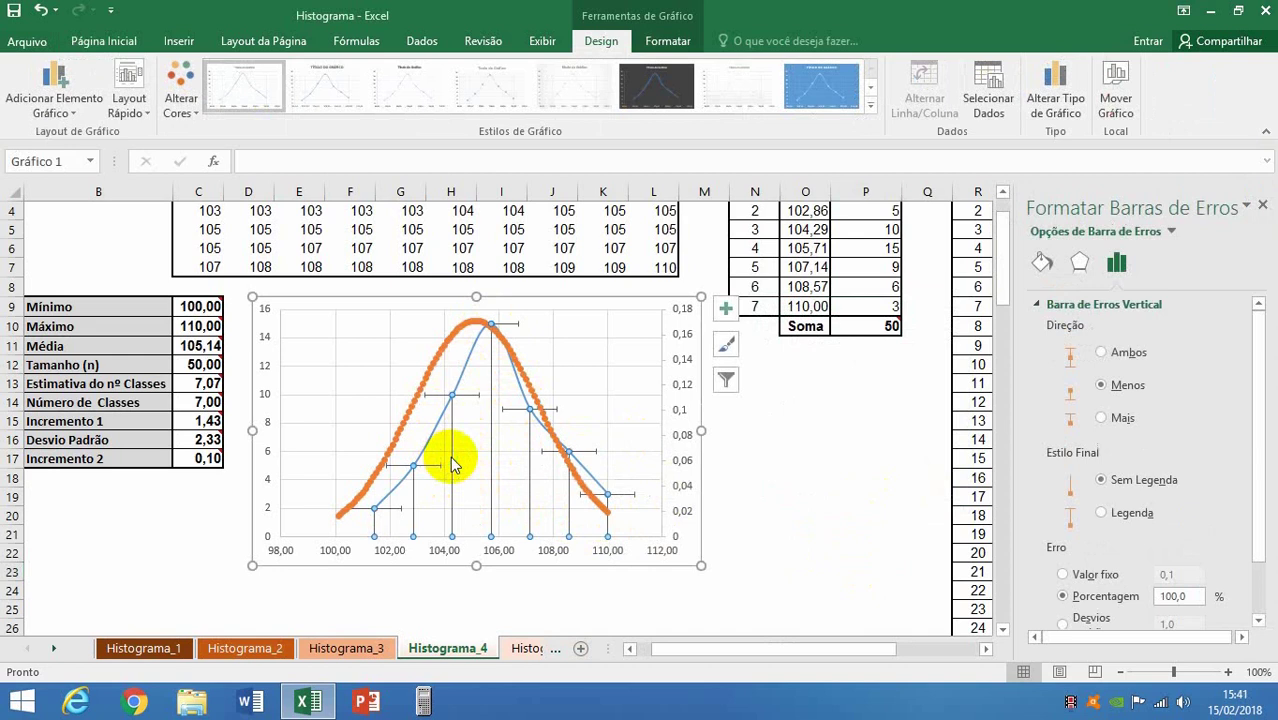
{"action": "right_click", "coordinate": [452, 465]}
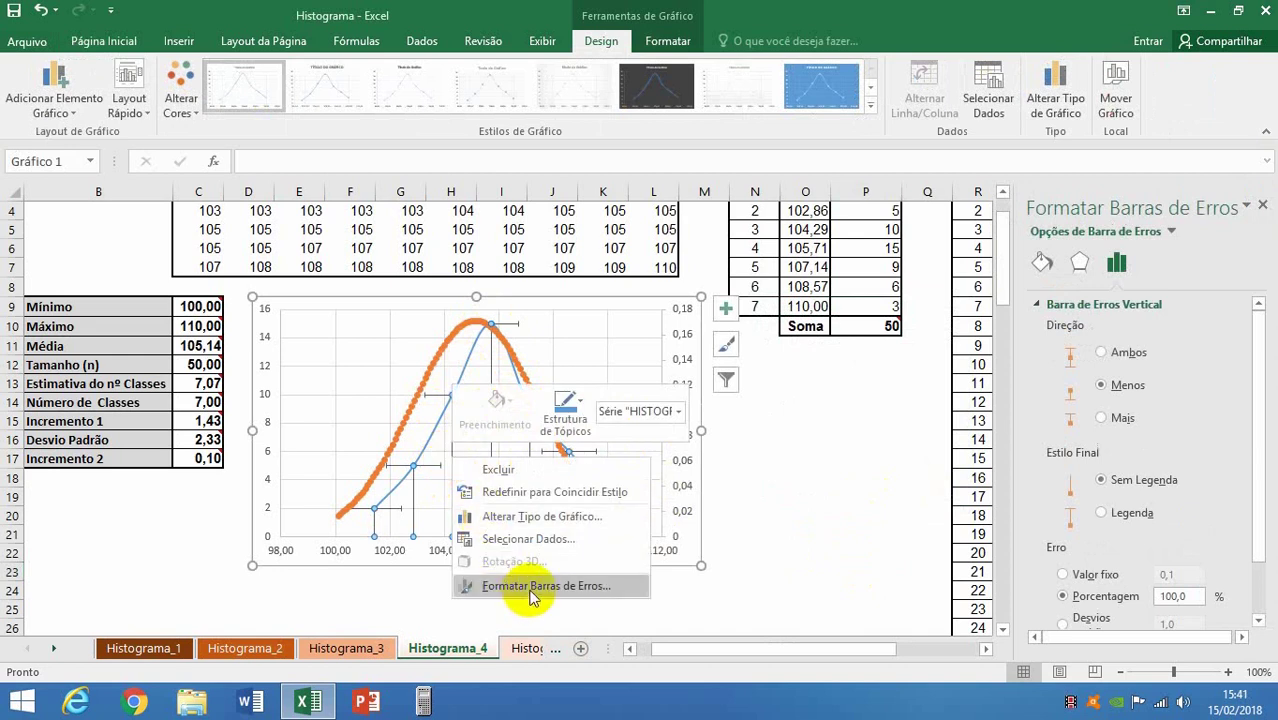
{"action": "left_click", "coordinate": [1265, 207]}
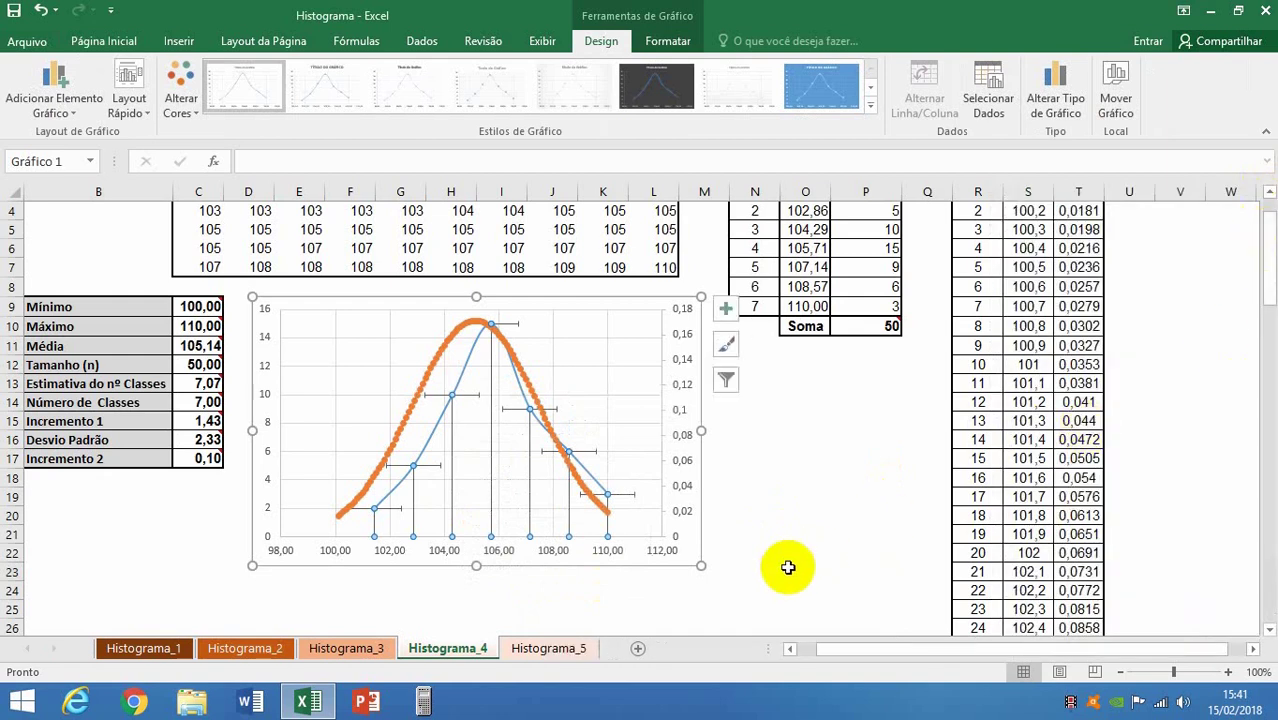
Step: Set the line width of the HISTOGRAMA series' vertical error bars to 30 pt, after trying 50 pt and 35 pt
{"action": "right_click", "coordinate": [530, 496]}
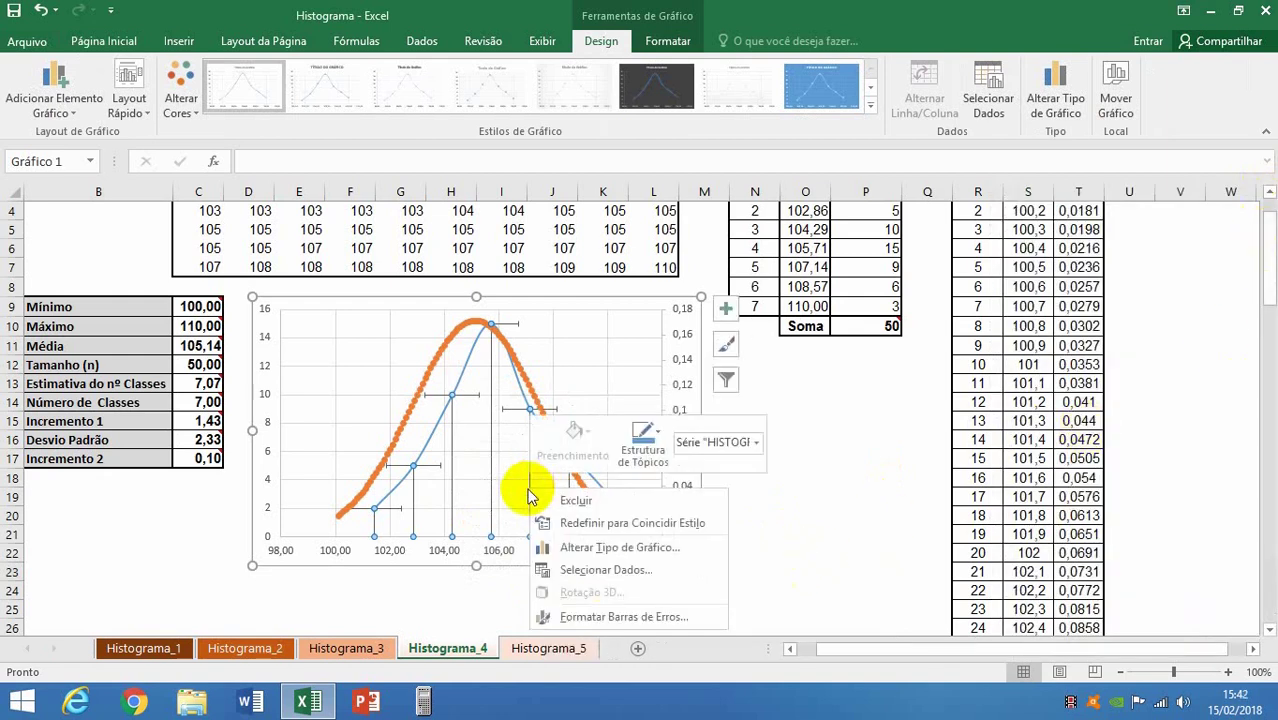
{"action": "left_click", "coordinate": [595, 618]}
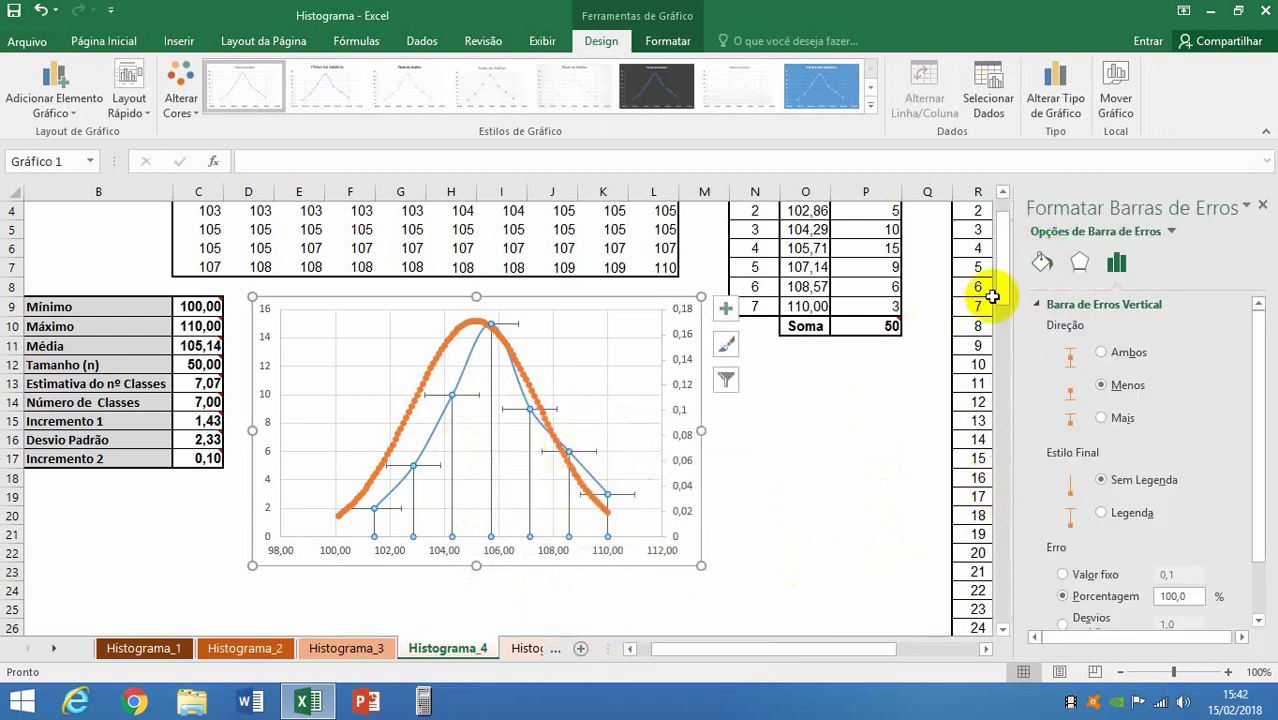
{"action": "left_click", "coordinate": [1041, 262]}
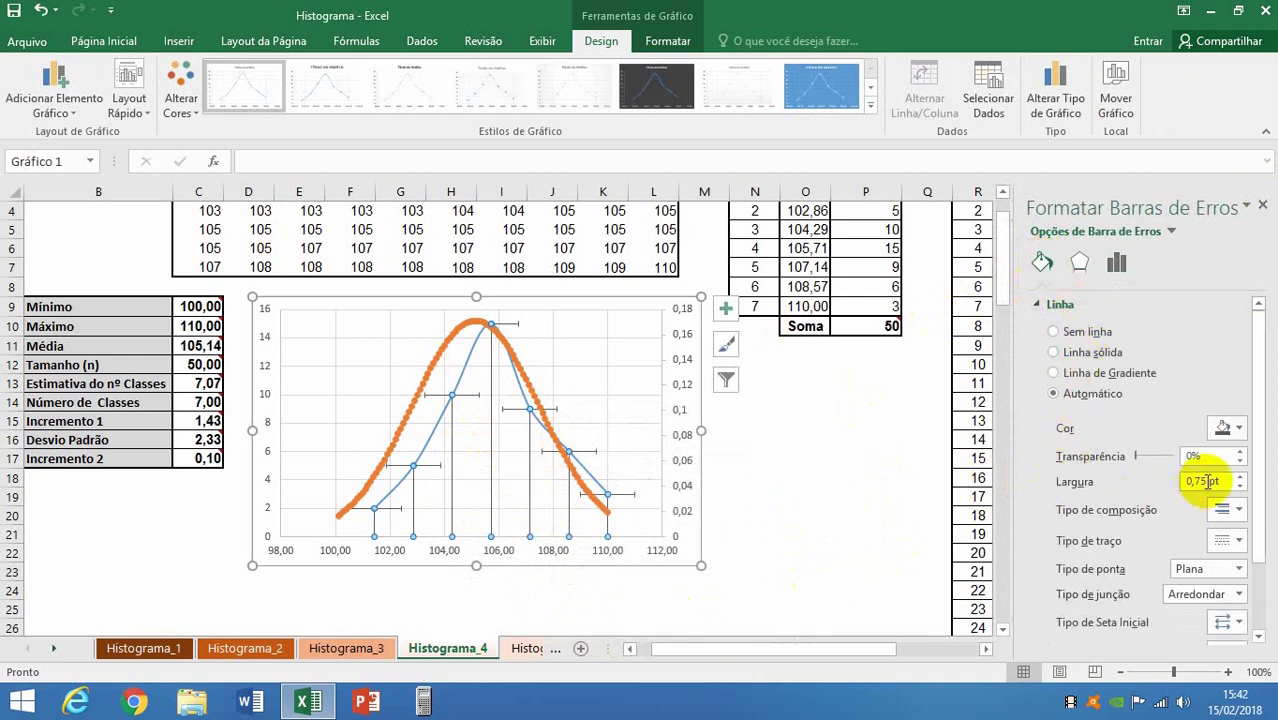
{"action": "left_click_drag", "start_coordinate": [1207, 481], "coordinate": [1185, 485]}
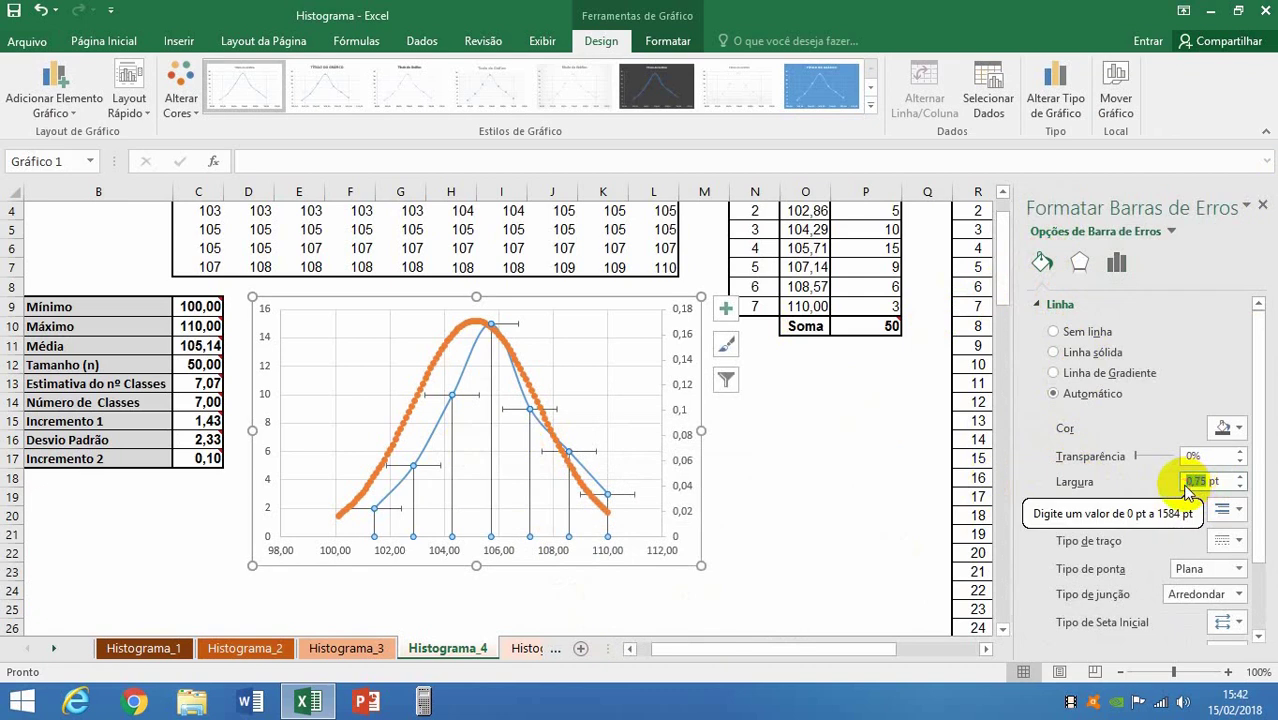
{"action": "type", "text": "50"}
{"action": "key", "text": "Return"}
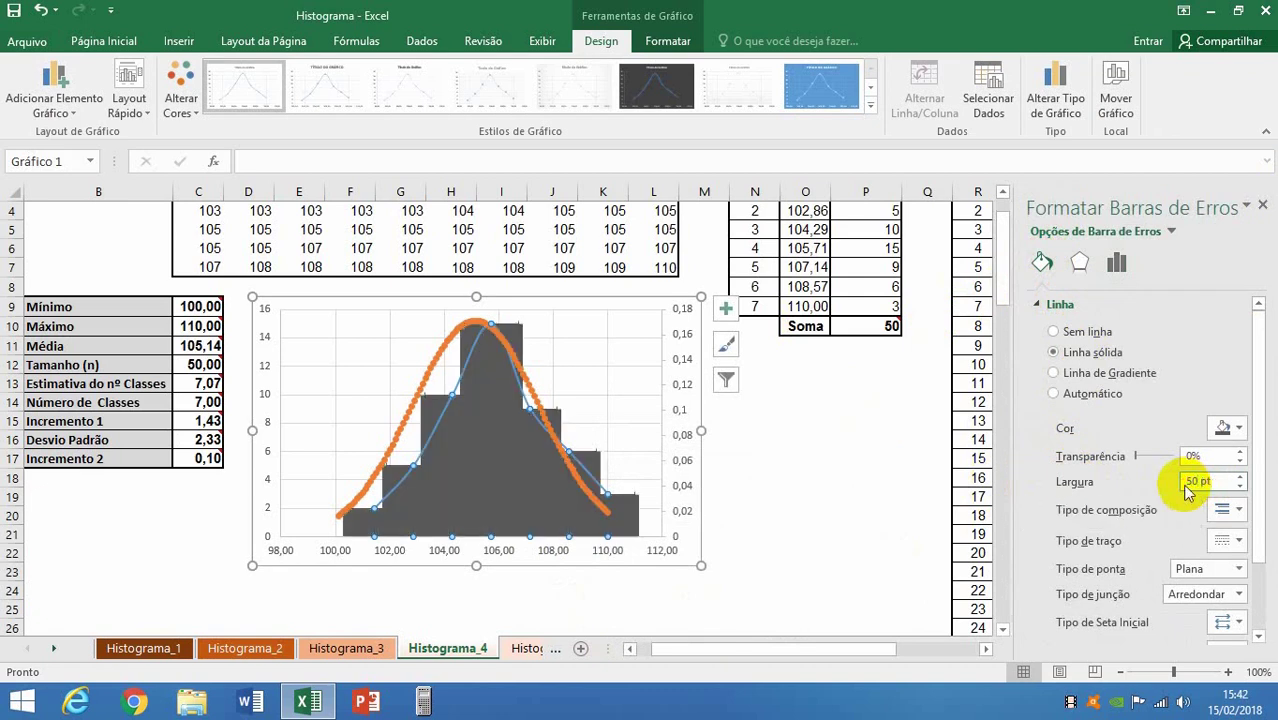
{"action": "key", "text": "BackSpace"}
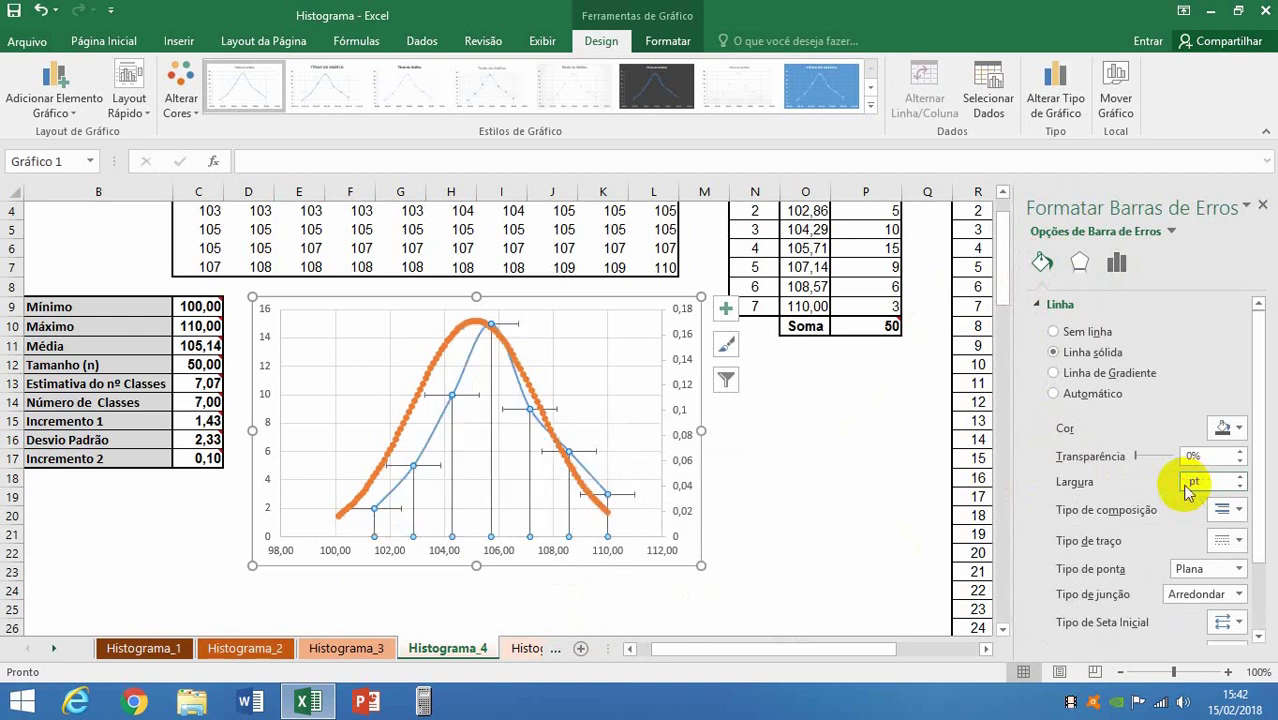
{"action": "type", "text": "30 "}
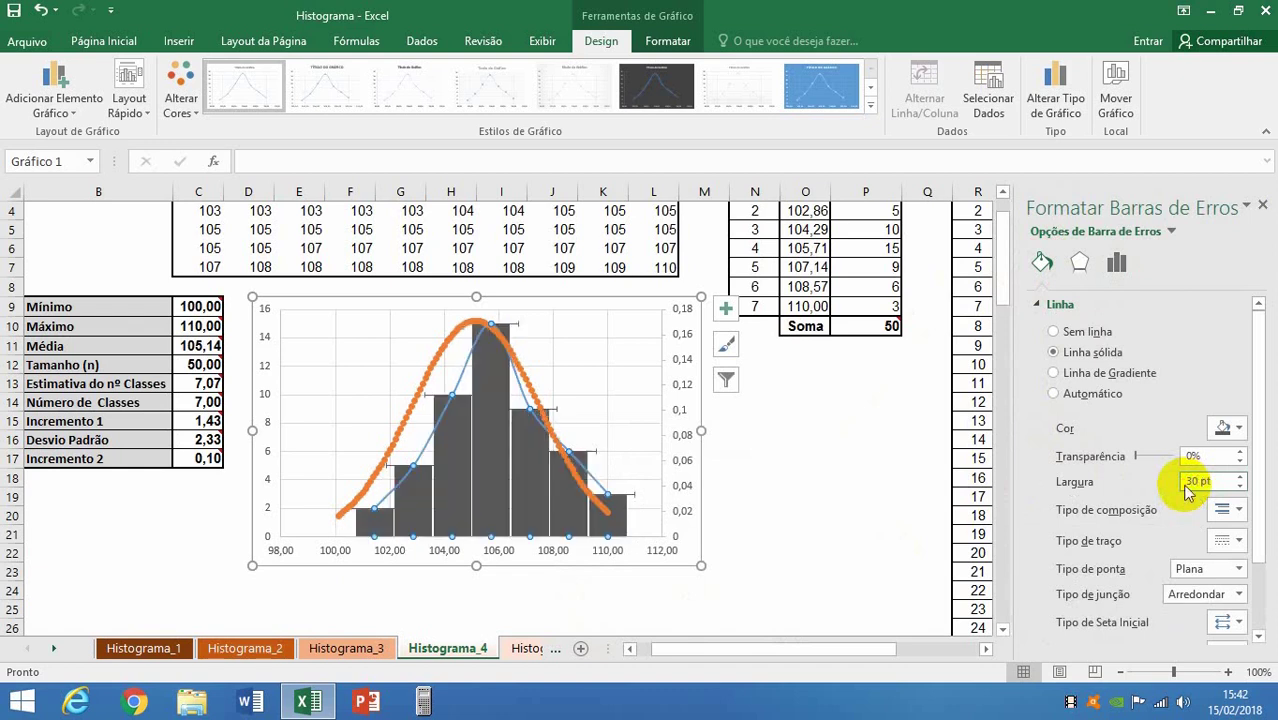
{"action": "type", "text": "5"}
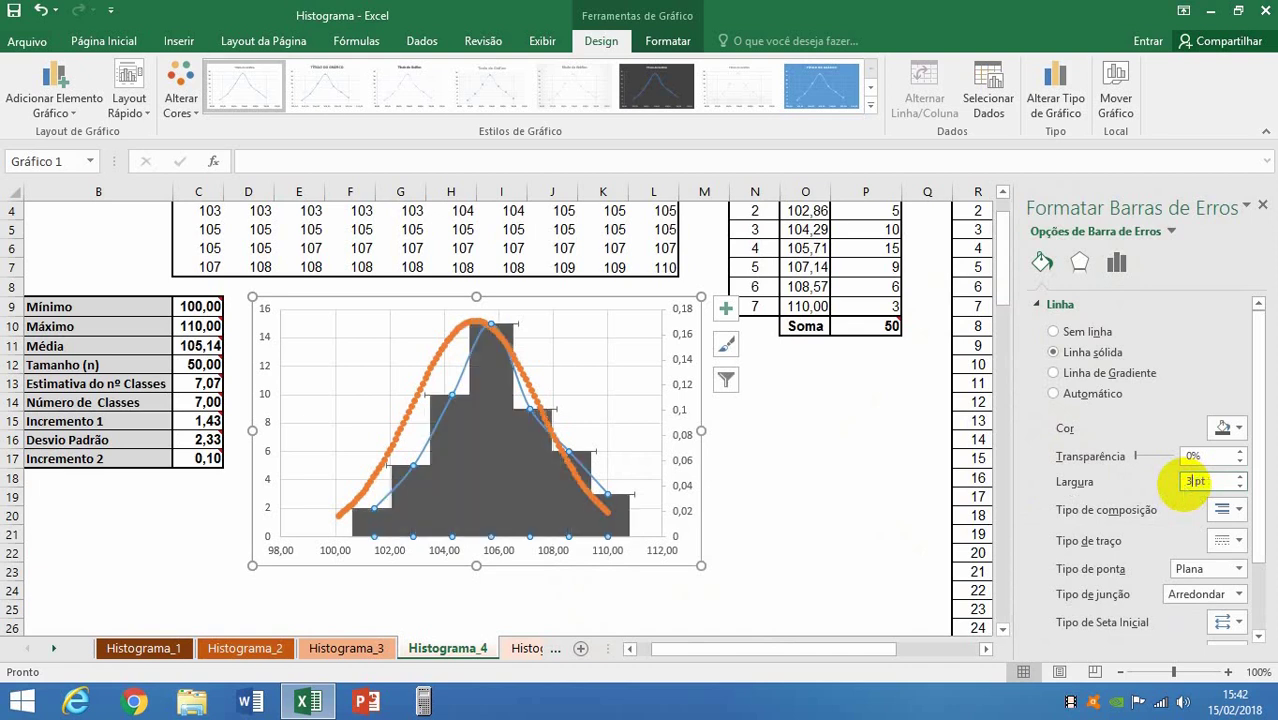
{"action": "key", "text": "BackSpace"}
{"action": "type", "text": "0"}
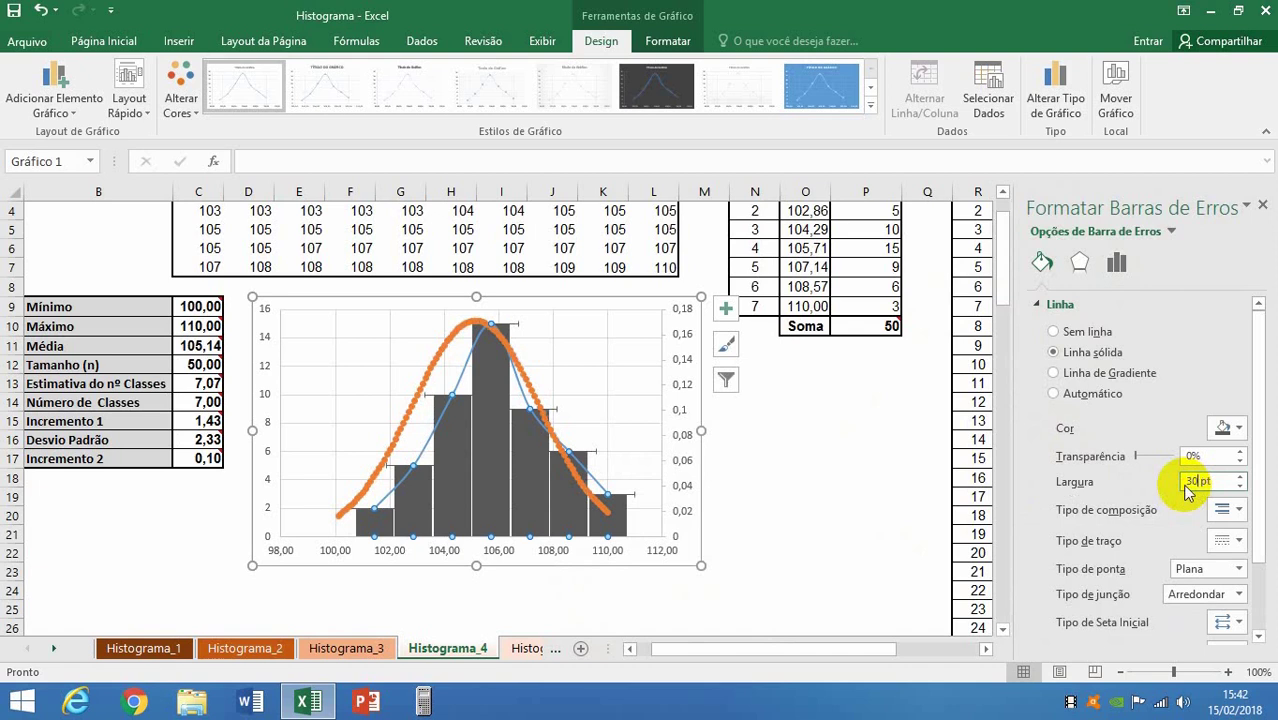
Step: Colour the HISTOGRAMA series' vertical error bars dark green, after trying gold
{"action": "left_click", "coordinate": [1238, 428]}
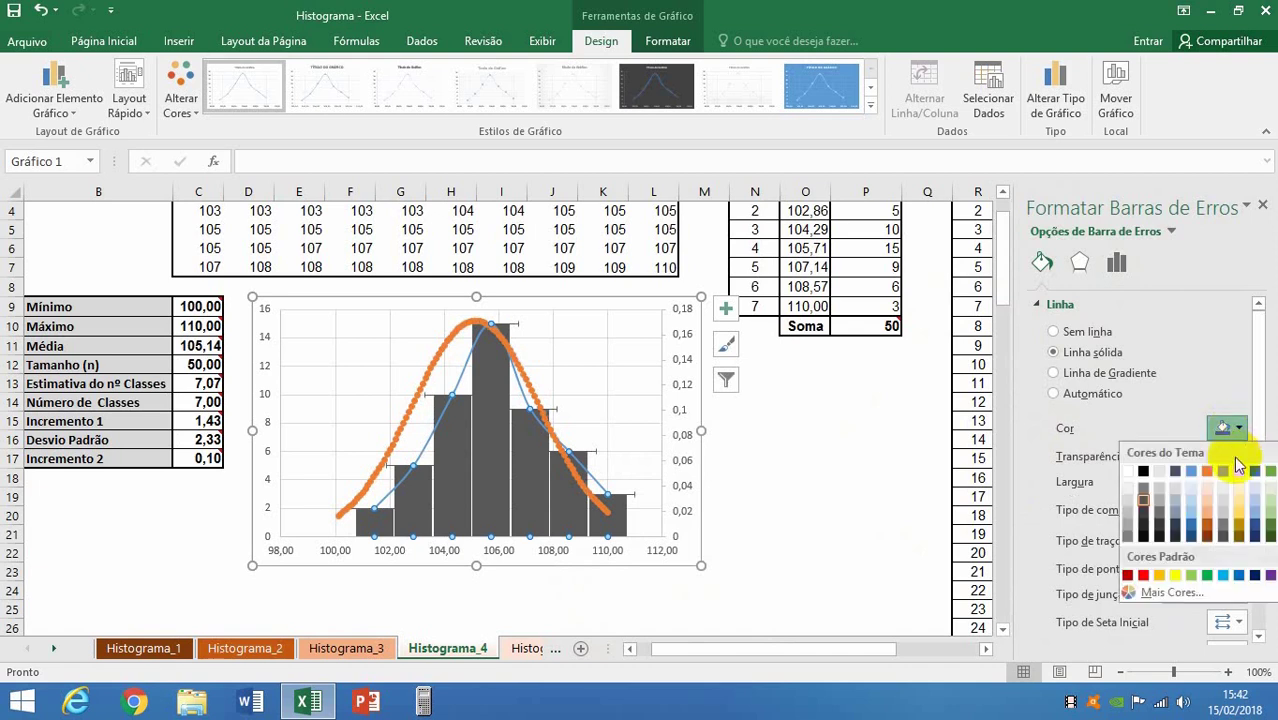
{"action": "left_click", "coordinate": [1239, 470]}
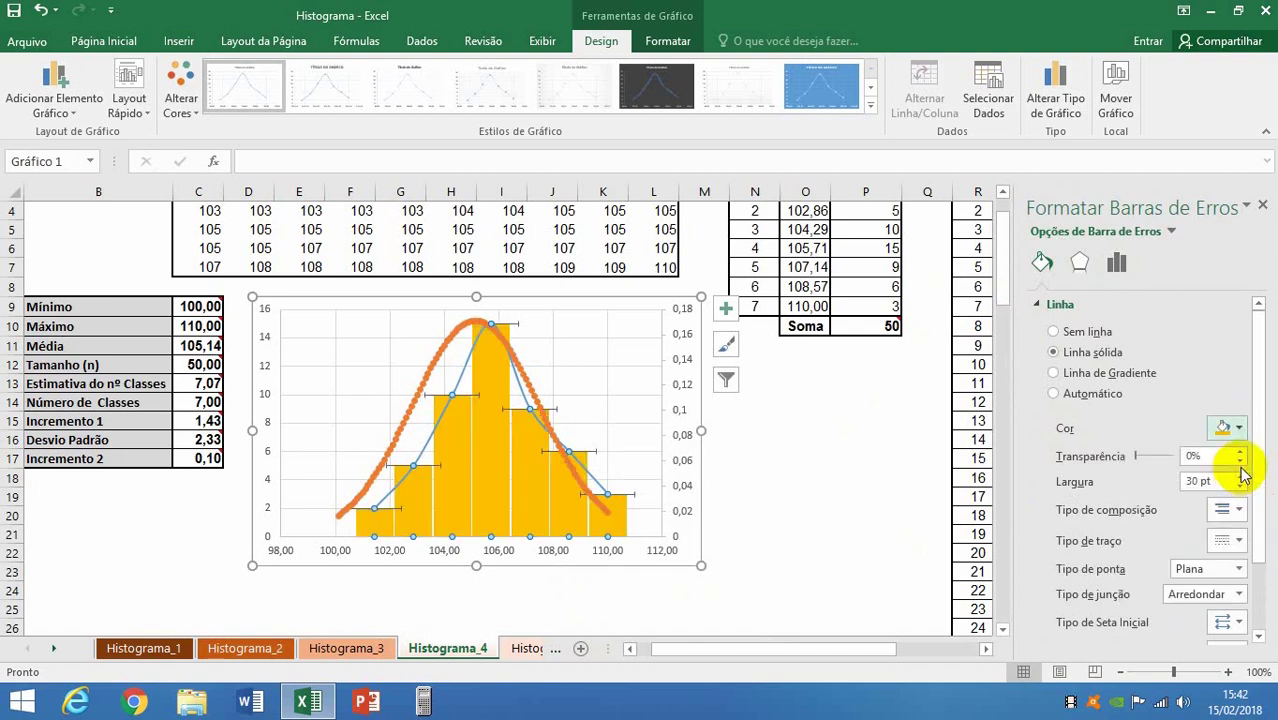
{"action": "left_click", "coordinate": [1239, 428]}
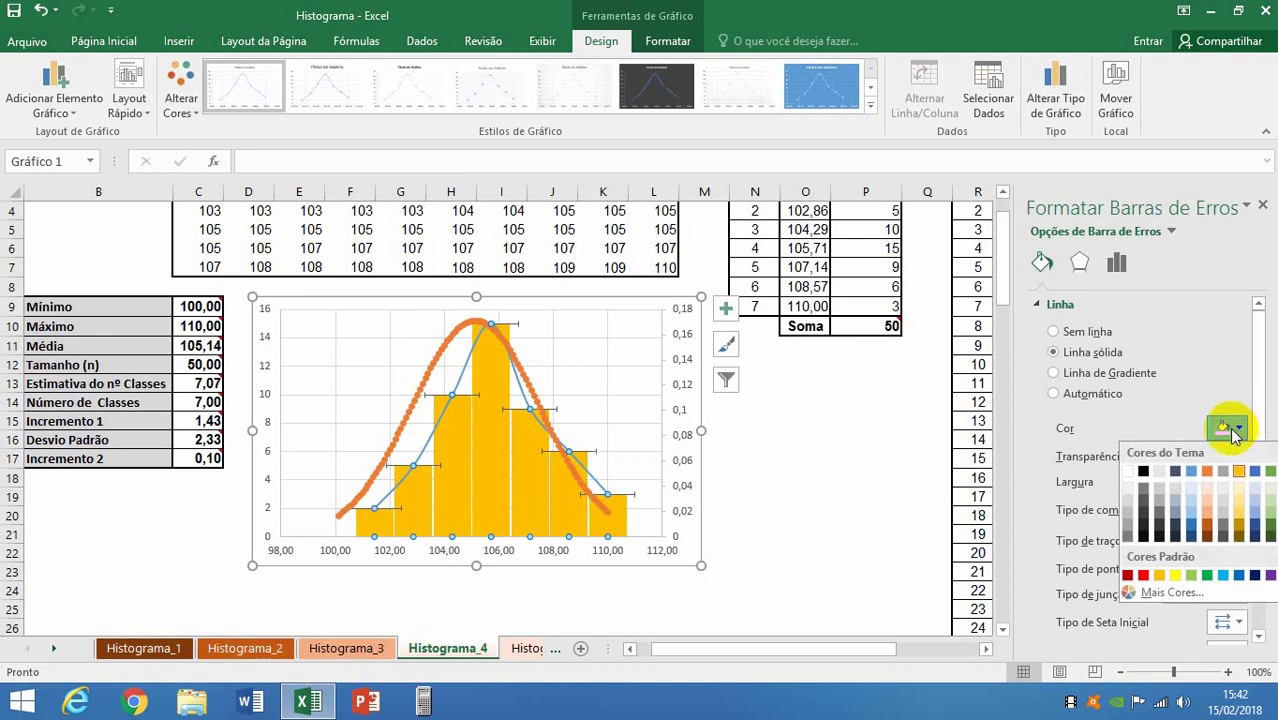
{"action": "left_click", "coordinate": [1271, 531]}
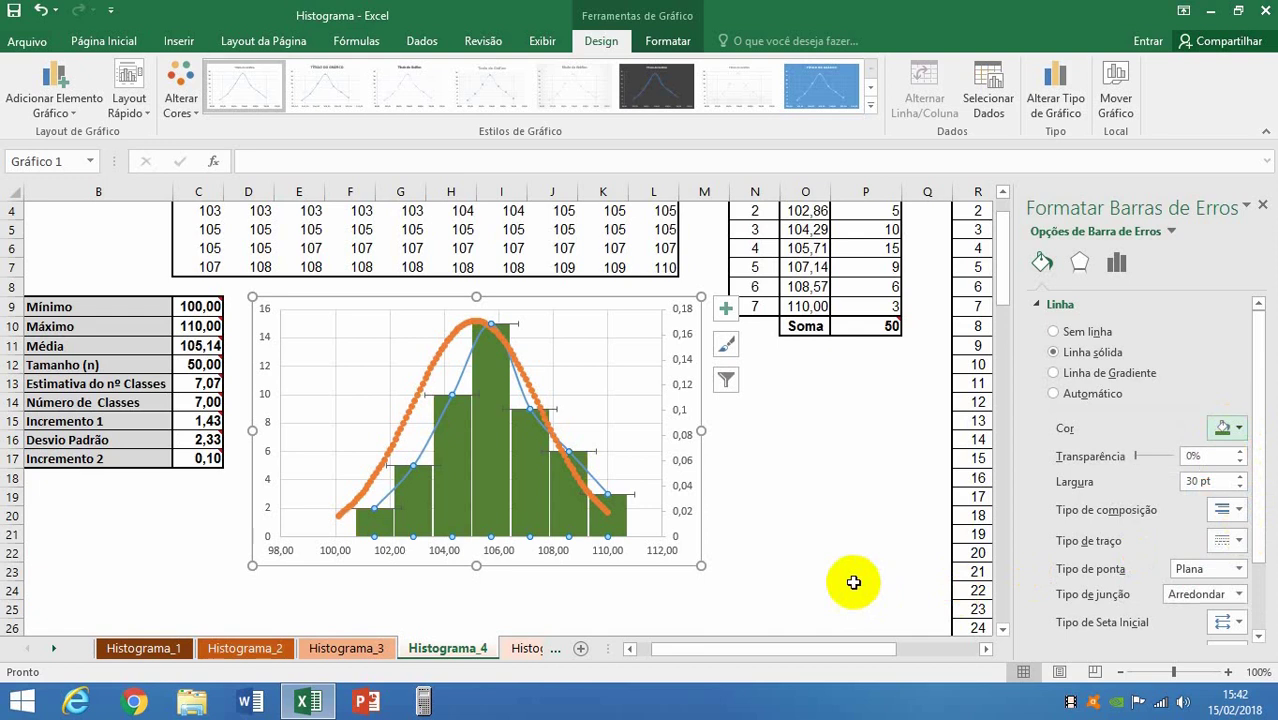
Step: Try changing the whole chart to the X Y (Dispersão) type with the plain Dispersão subtype
{"action": "right_click", "coordinate": [460, 387]}
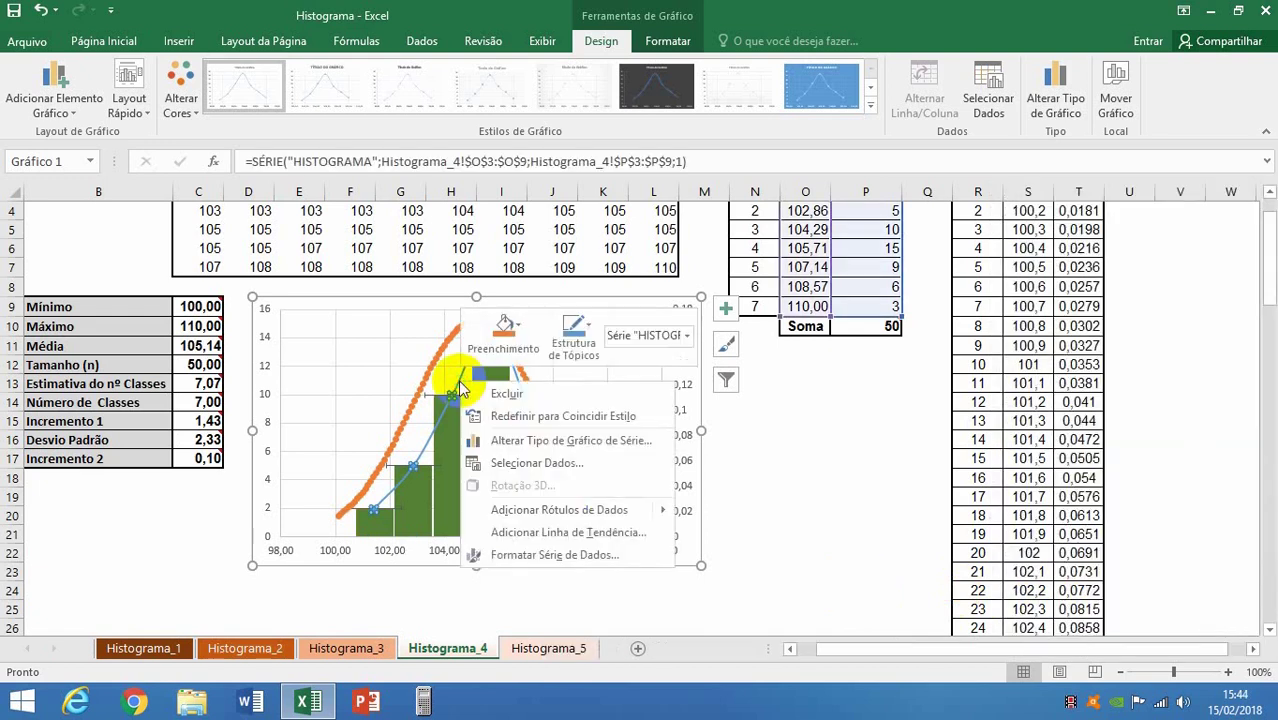
{"action": "left_click", "coordinate": [551, 443]}
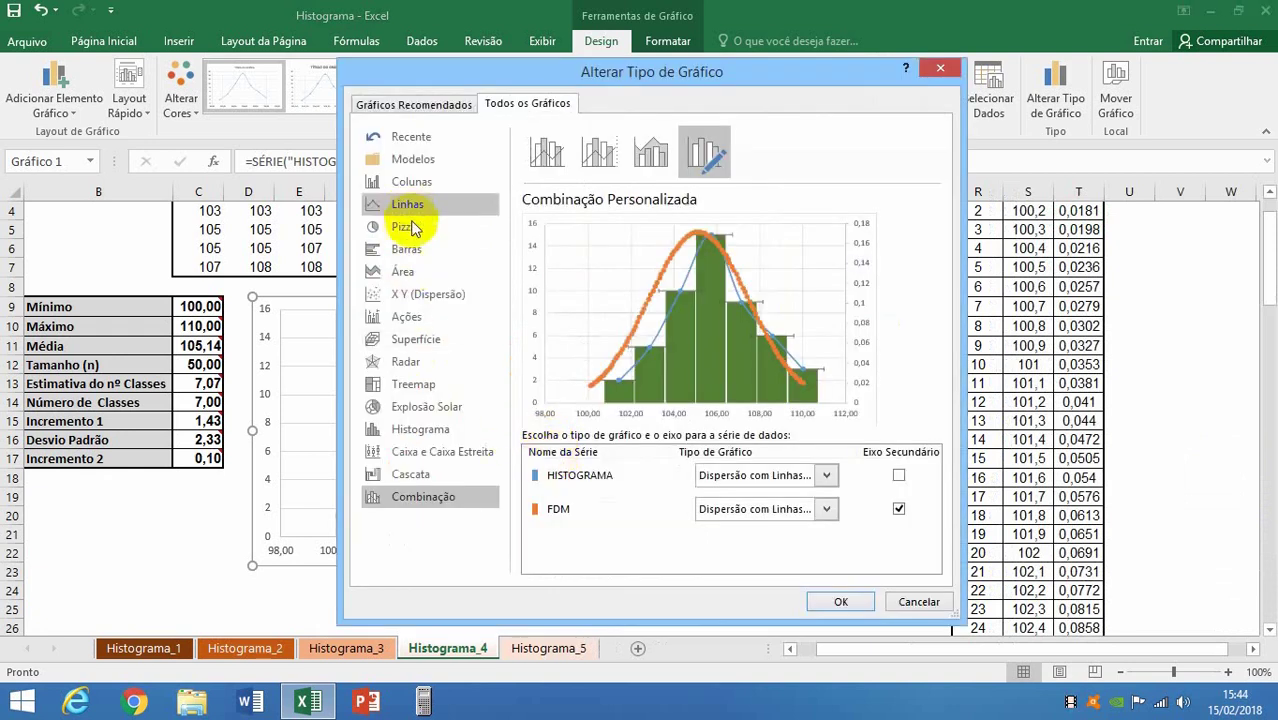
{"action": "left_click", "coordinate": [390, 298]}
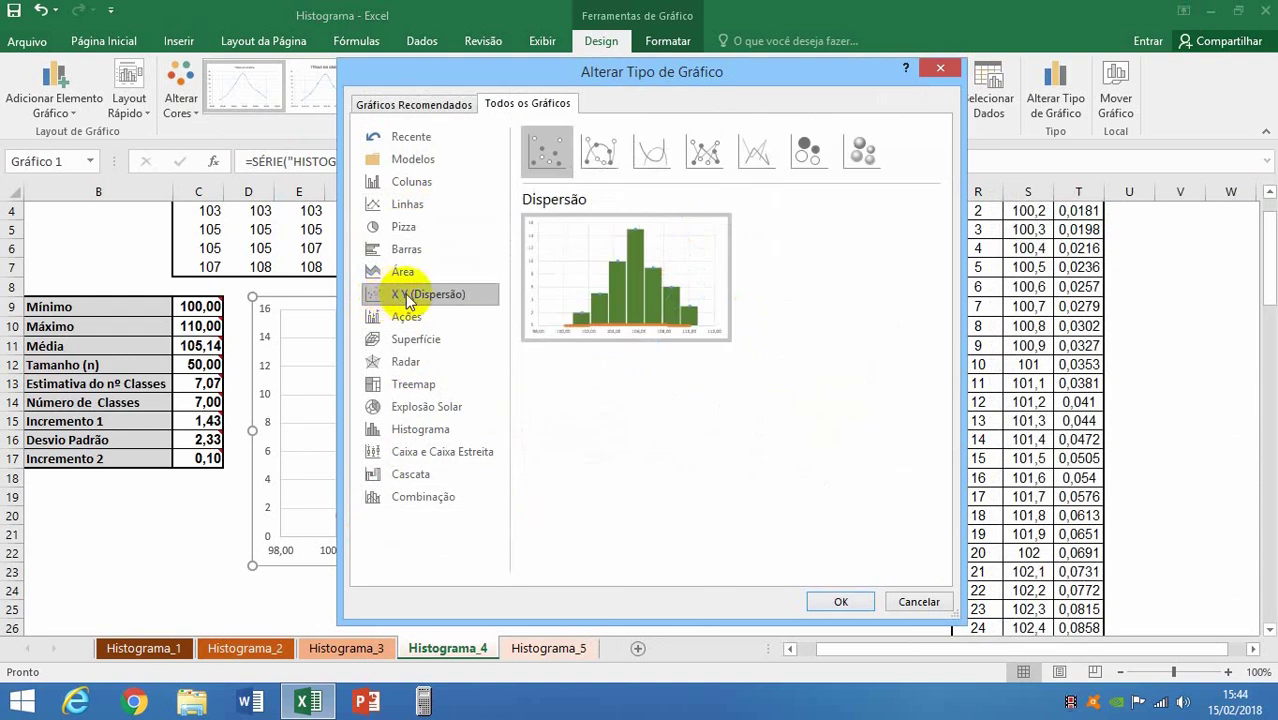
{"action": "left_click", "coordinate": [594, 155]}
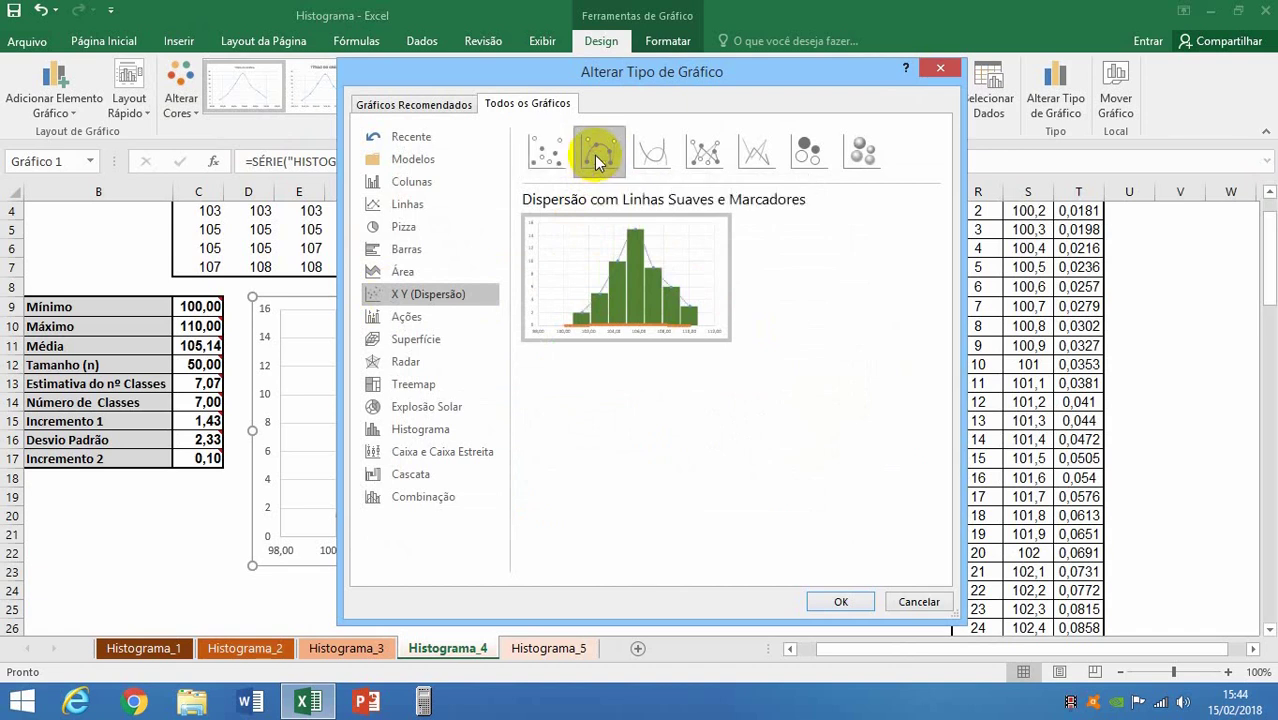
{"action": "mouse_move", "coordinate": [605, 262]}
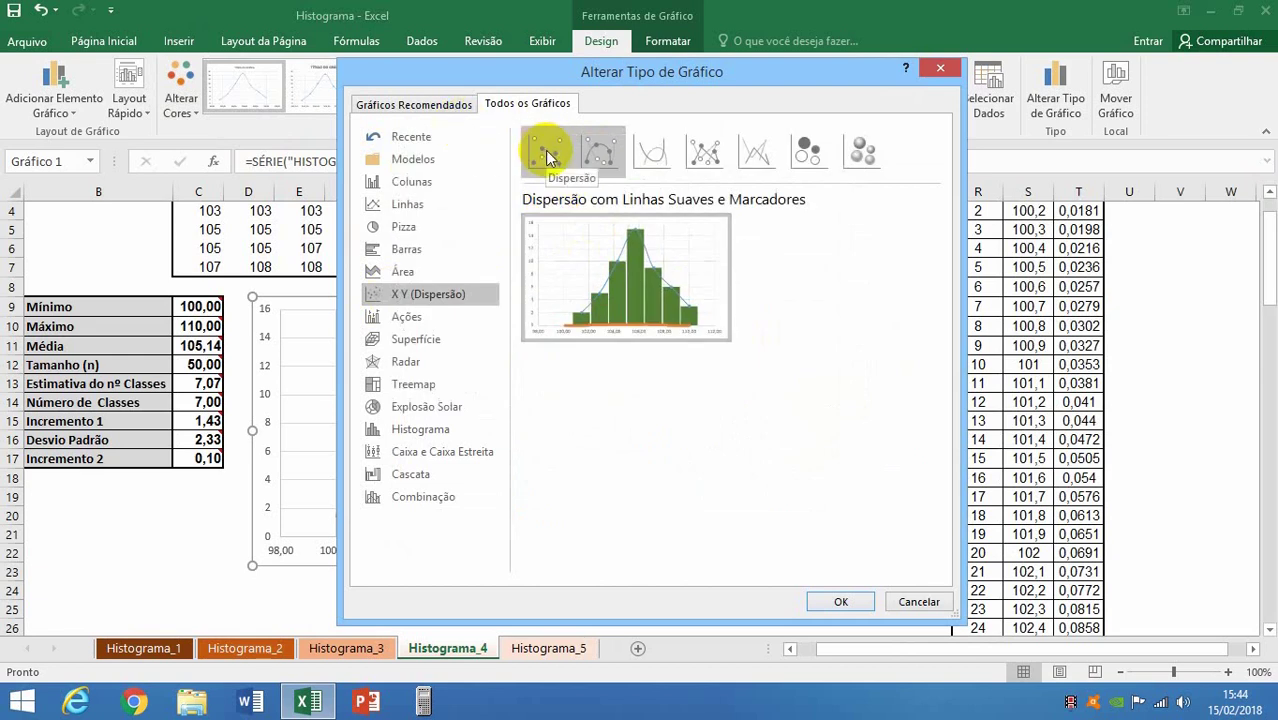
{"action": "left_click", "coordinate": [546, 155]}
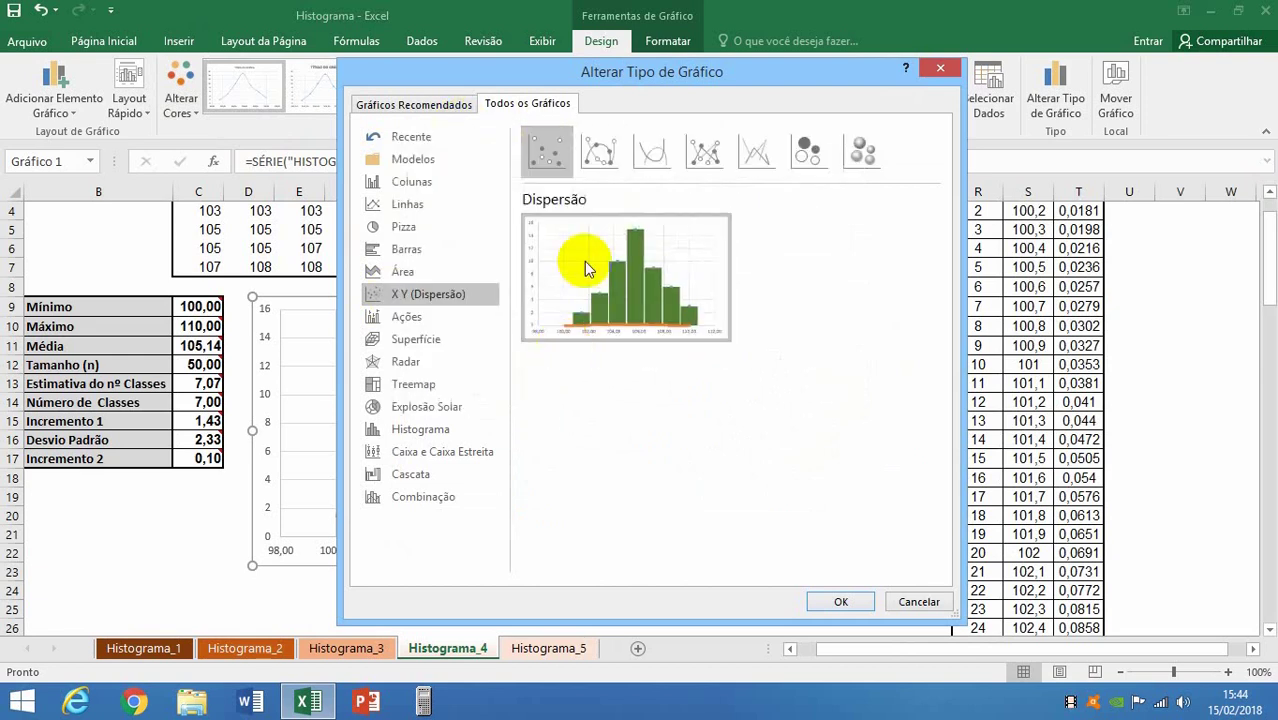
{"action": "left_click", "coordinate": [841, 603]}
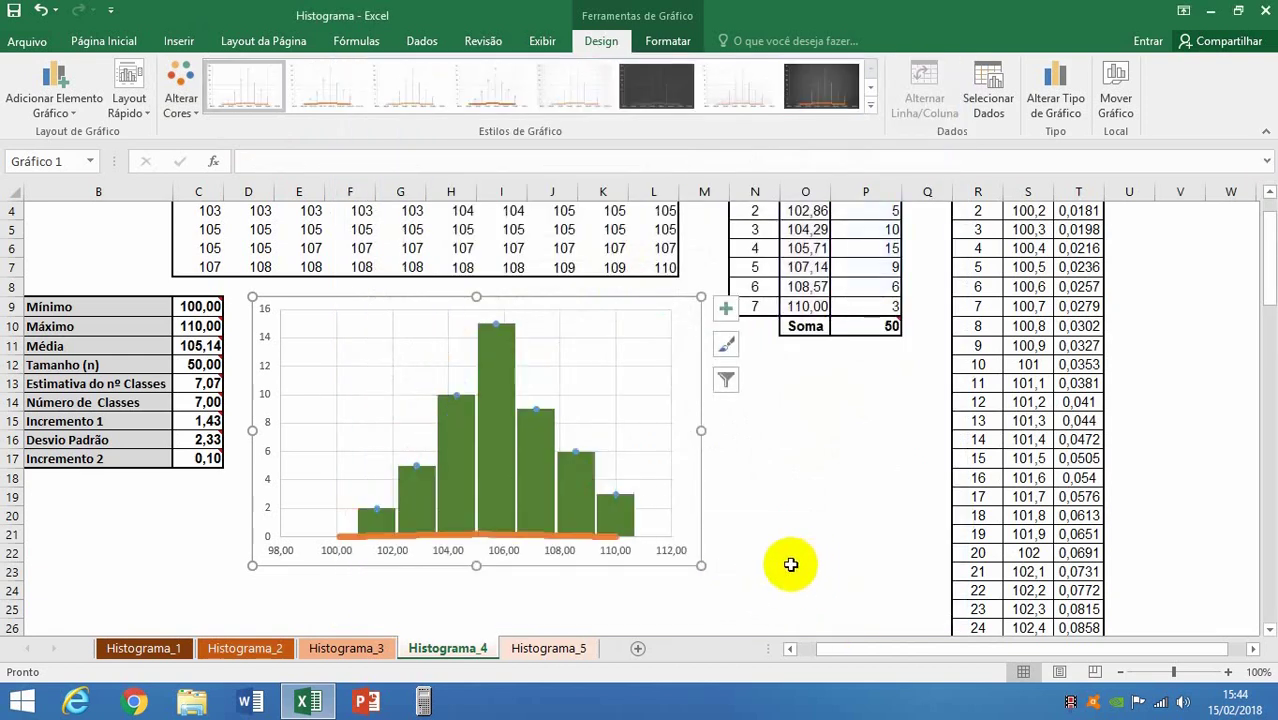
Step: Check the FDM series along the horizontal axis and undo the chart type change
{"action": "left_click", "coordinate": [500, 537]}
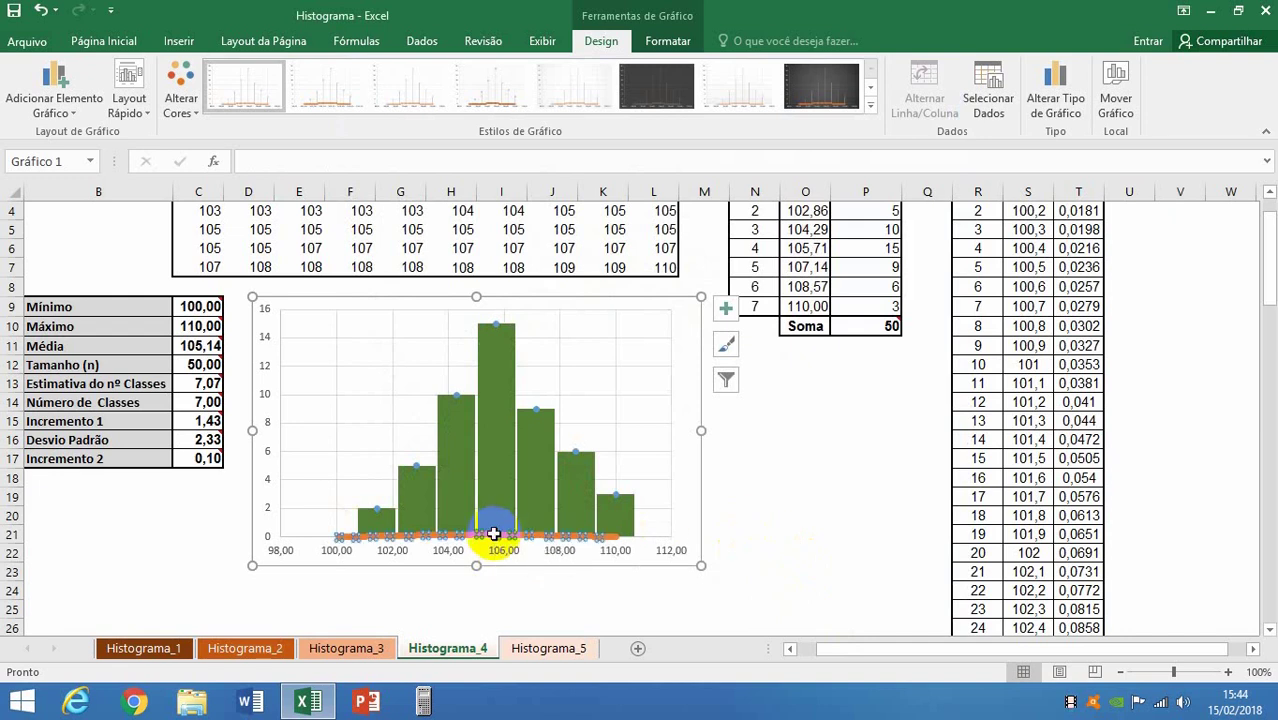
{"action": "left_click", "coordinate": [494, 534]}
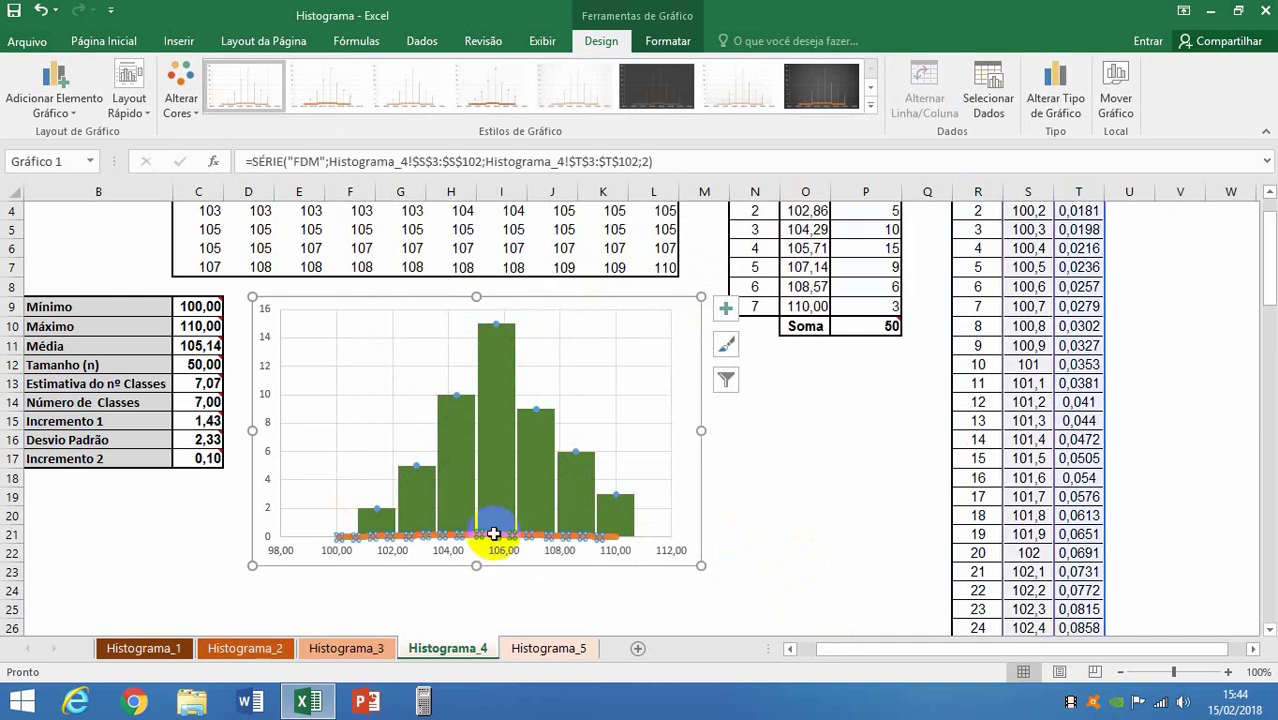
{"action": "right_click", "coordinate": [495, 537]}
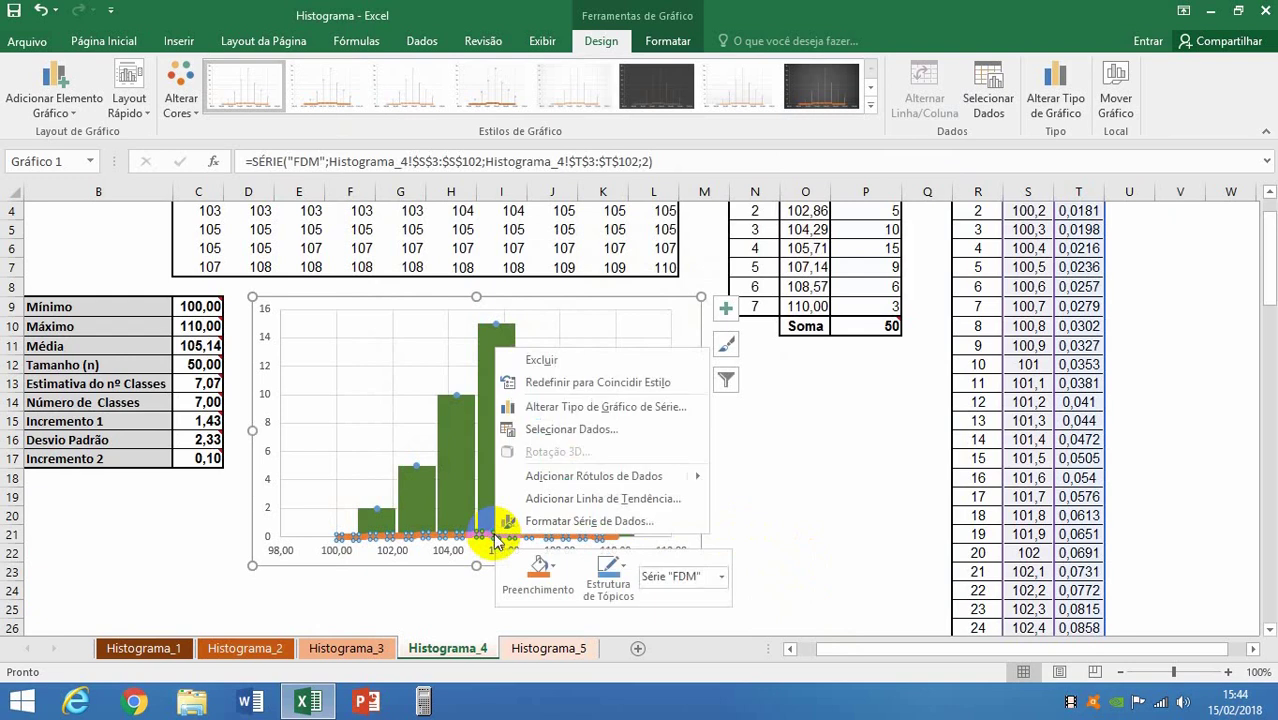
{"action": "left_click", "coordinate": [40, 10]}
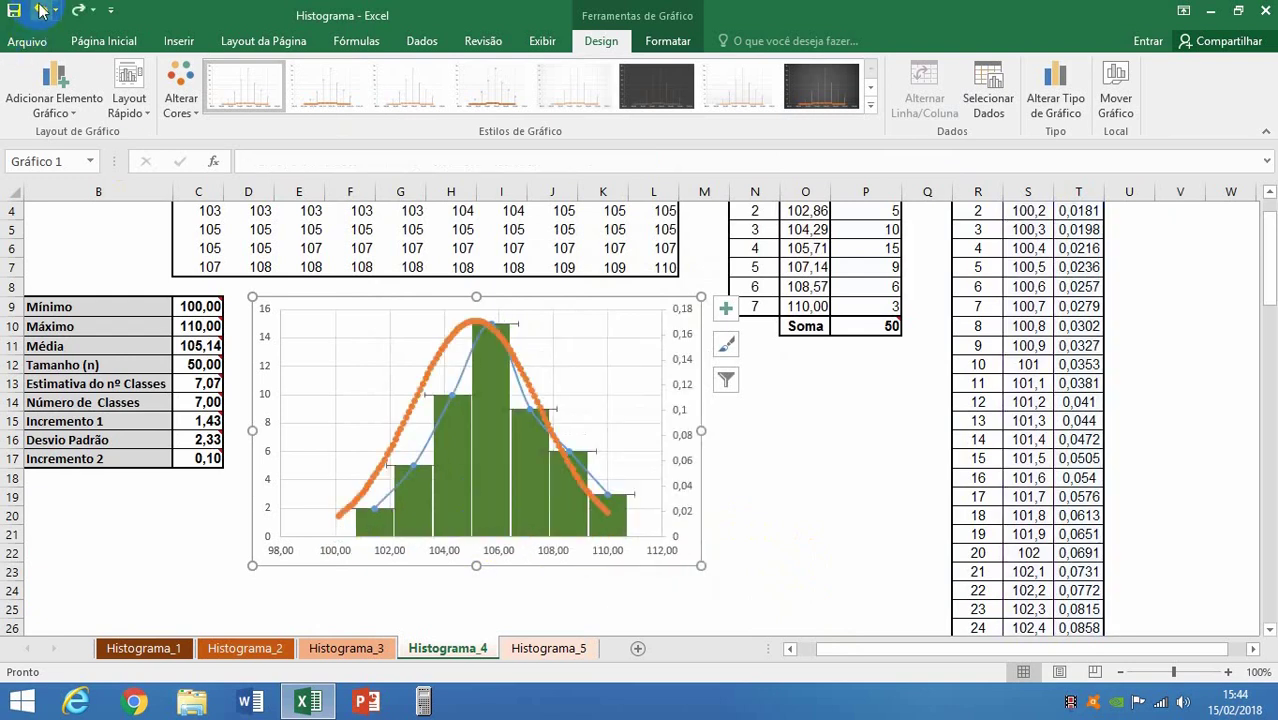
{"action": "left_click", "coordinate": [40, 10]}
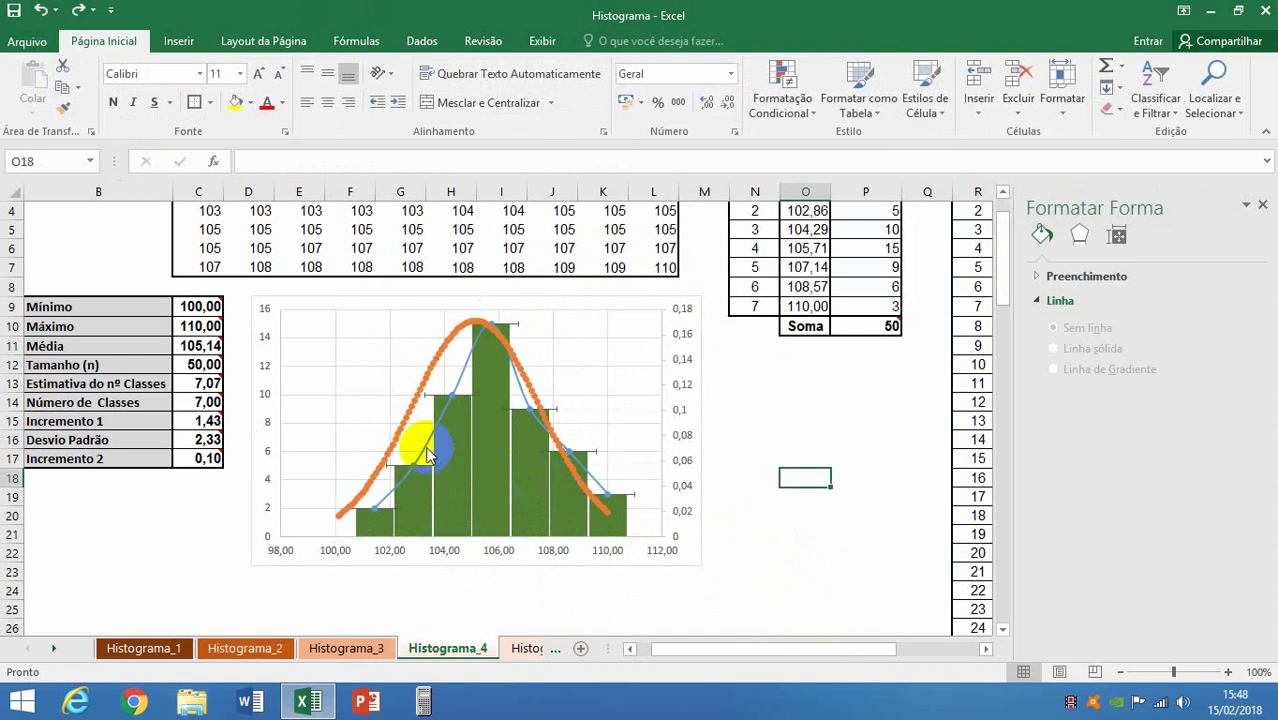
Step: Change only the HISTOGRAMA series to the Dispersão type within the custom combination chart, and deselect the chart
{"action": "left_click", "coordinate": [425, 455]}
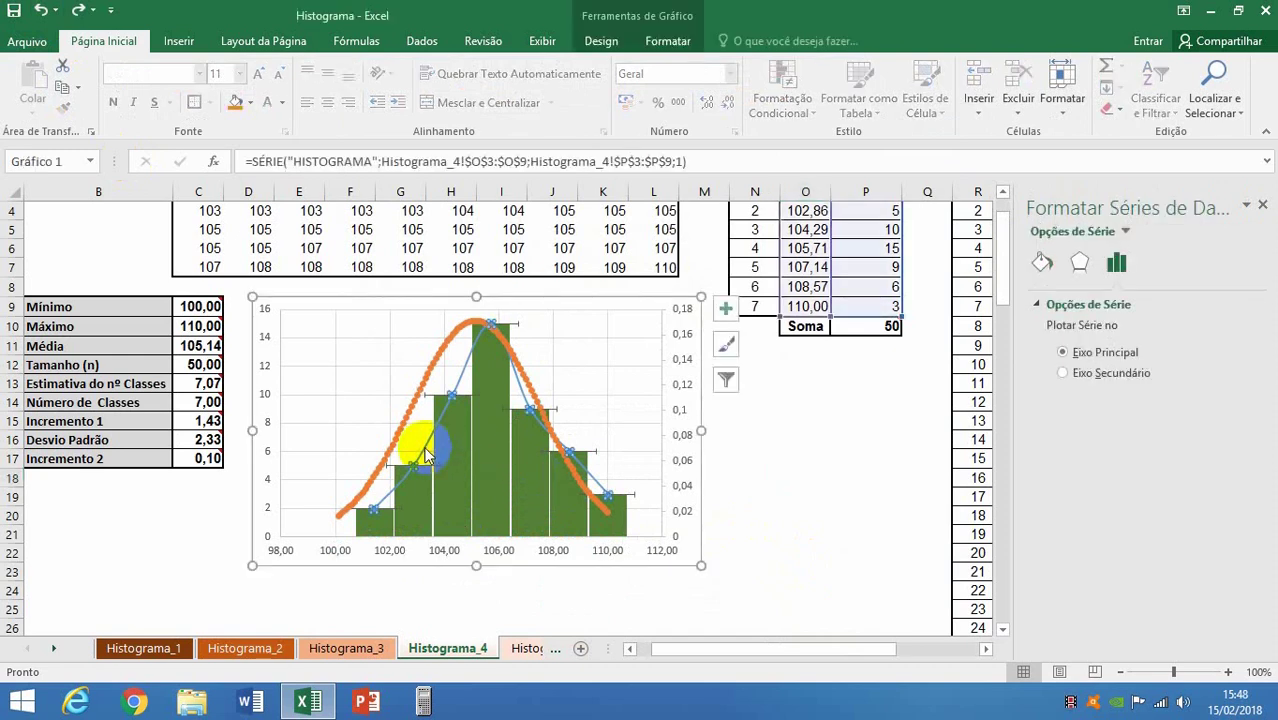
{"action": "right_click", "coordinate": [425, 455]}
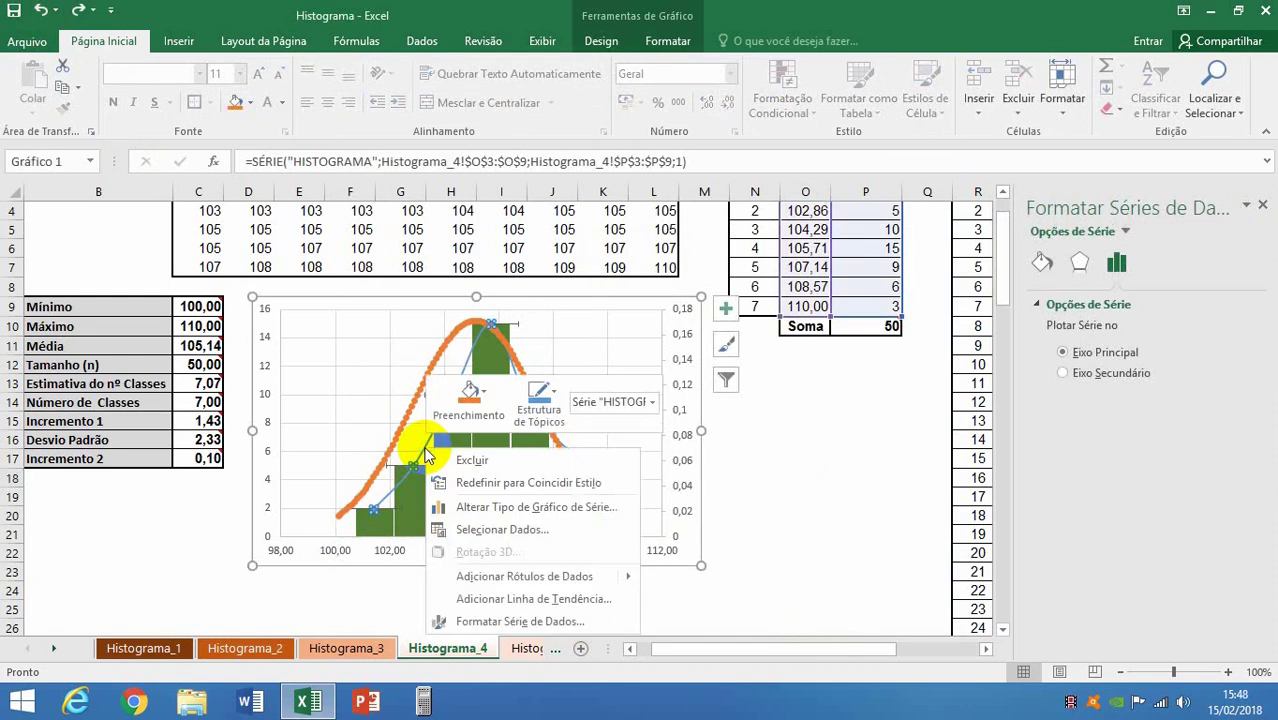
{"action": "left_click", "coordinate": [519, 508]}
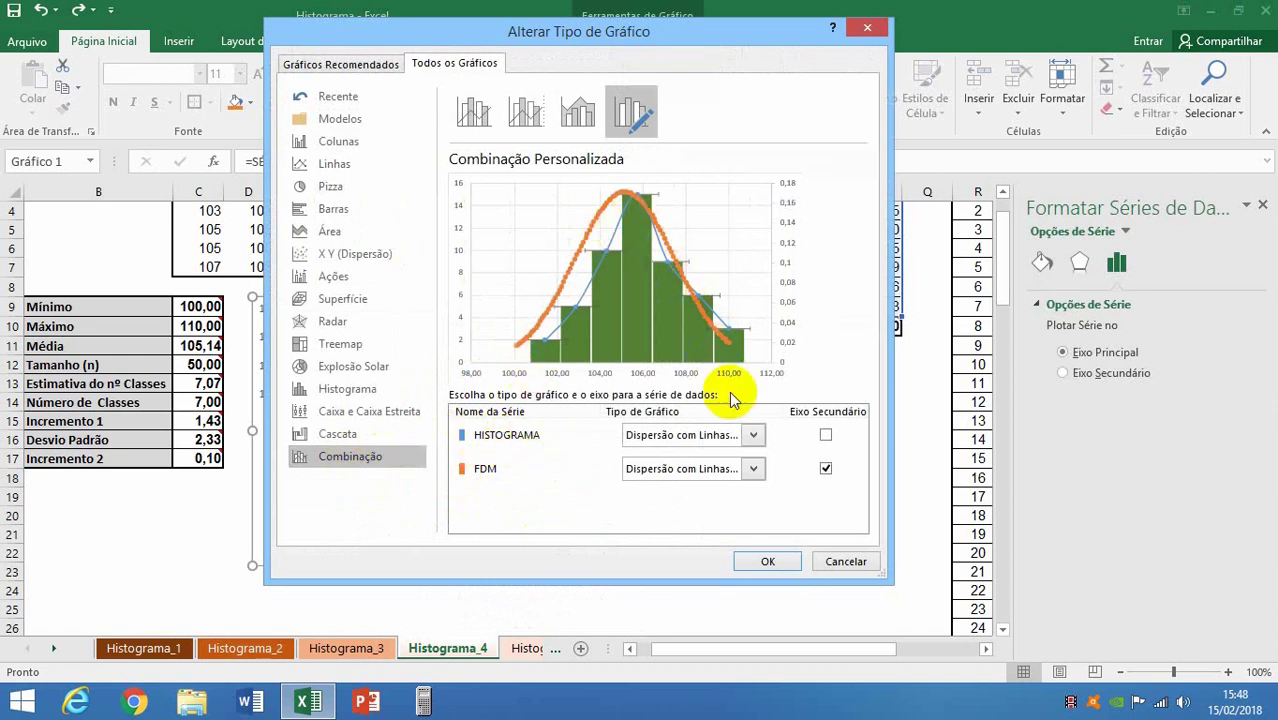
{"action": "left_click", "coordinate": [755, 432]}
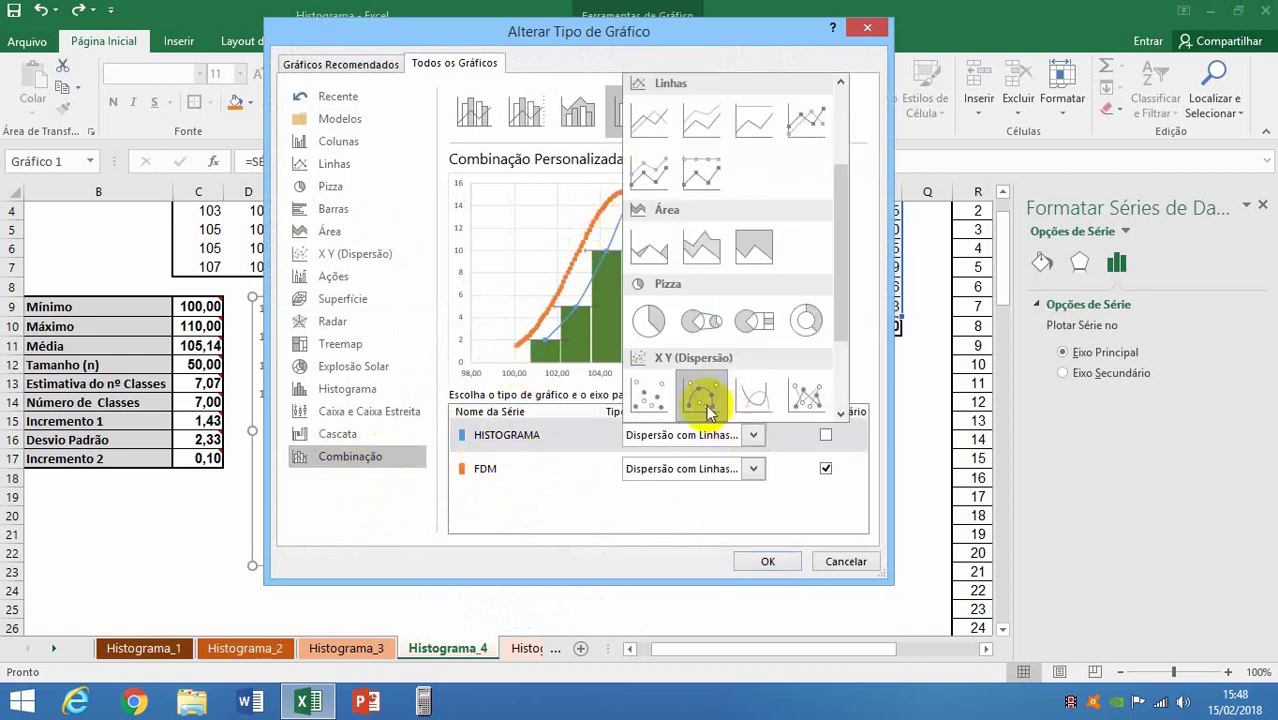
{"action": "left_click", "coordinate": [648, 400]}
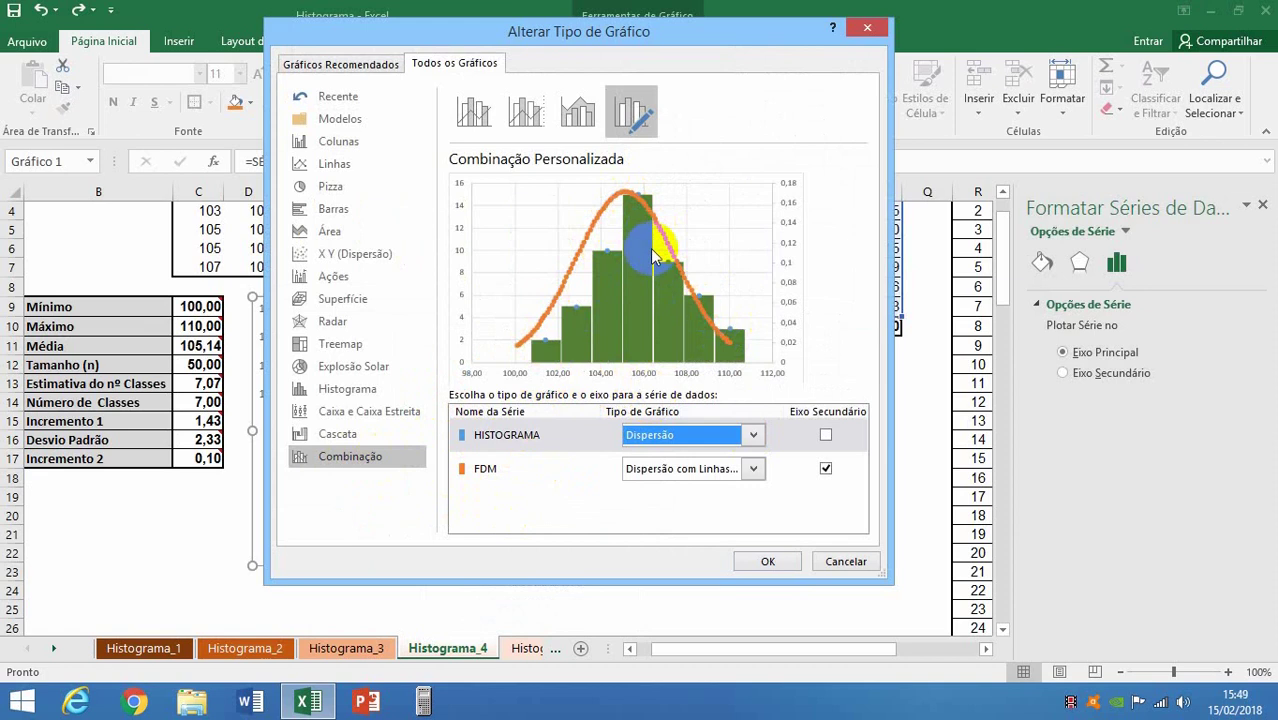
{"action": "left_click", "coordinate": [767, 563]}
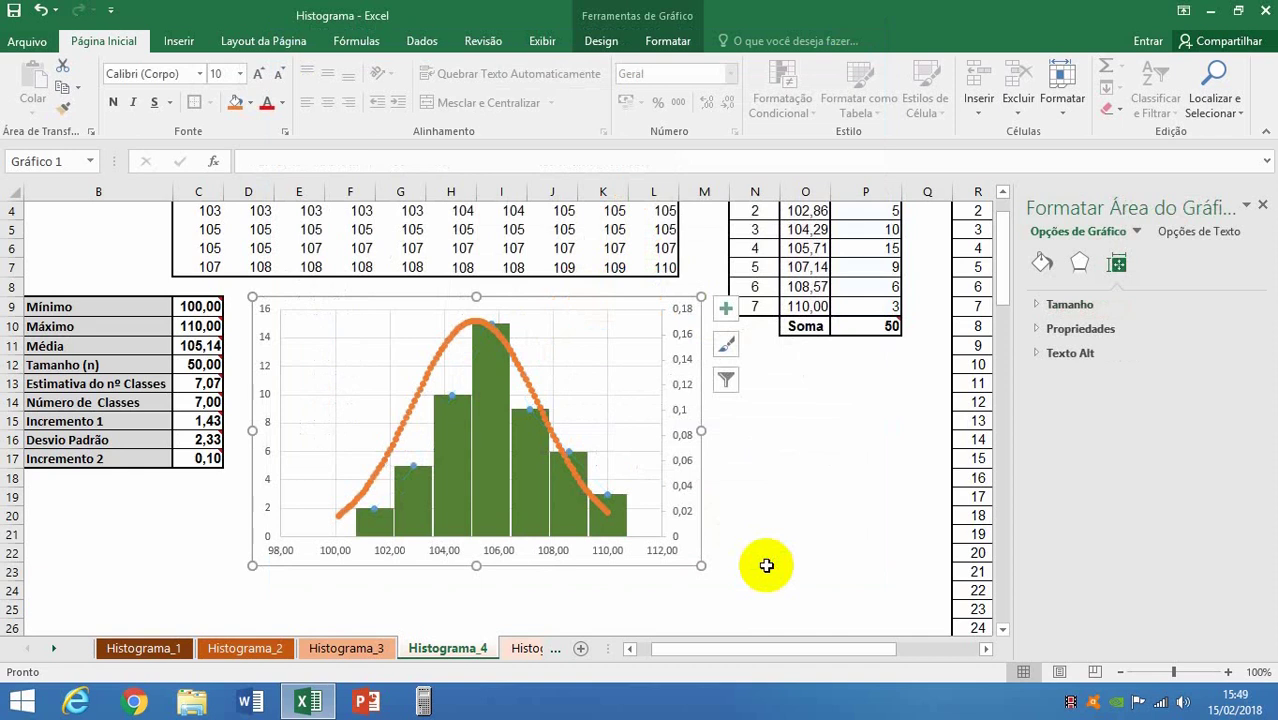
{"action": "left_click", "coordinate": [792, 570]}
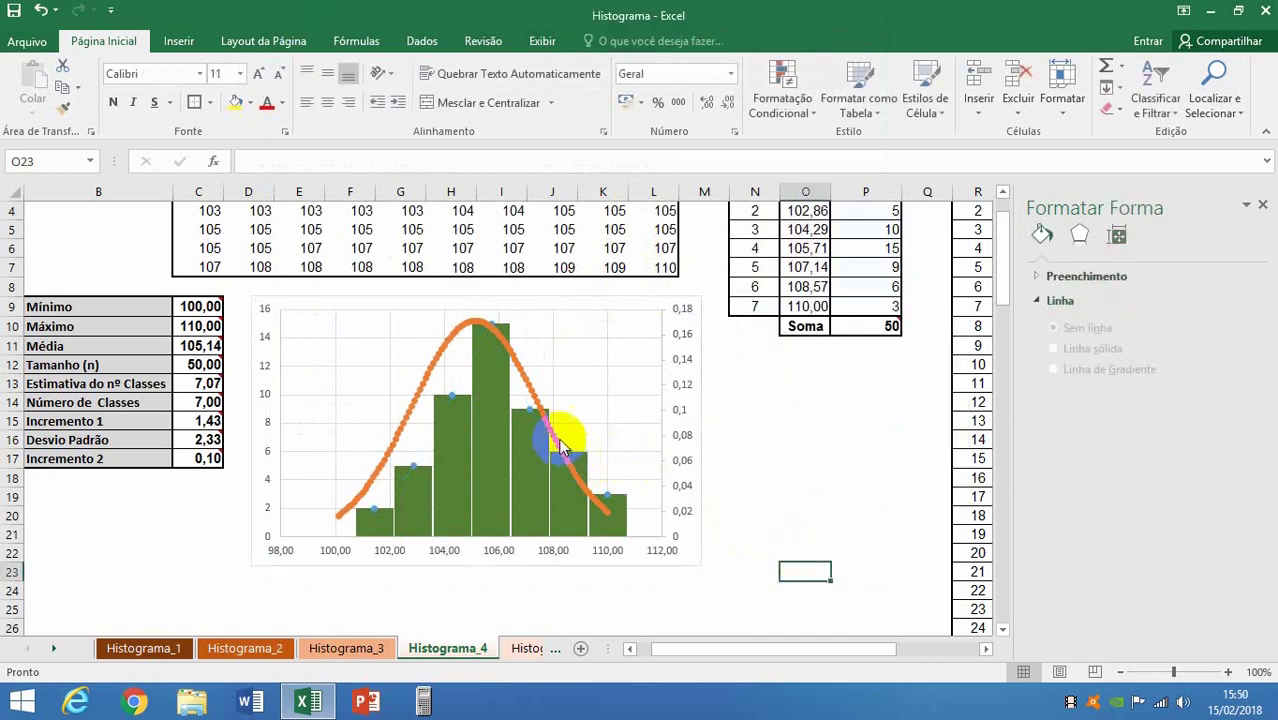
Step: Set the HISTOGRAMA series' marker option to Nenhum and deselect the chart
{"action": "left_click", "coordinate": [412, 467]}
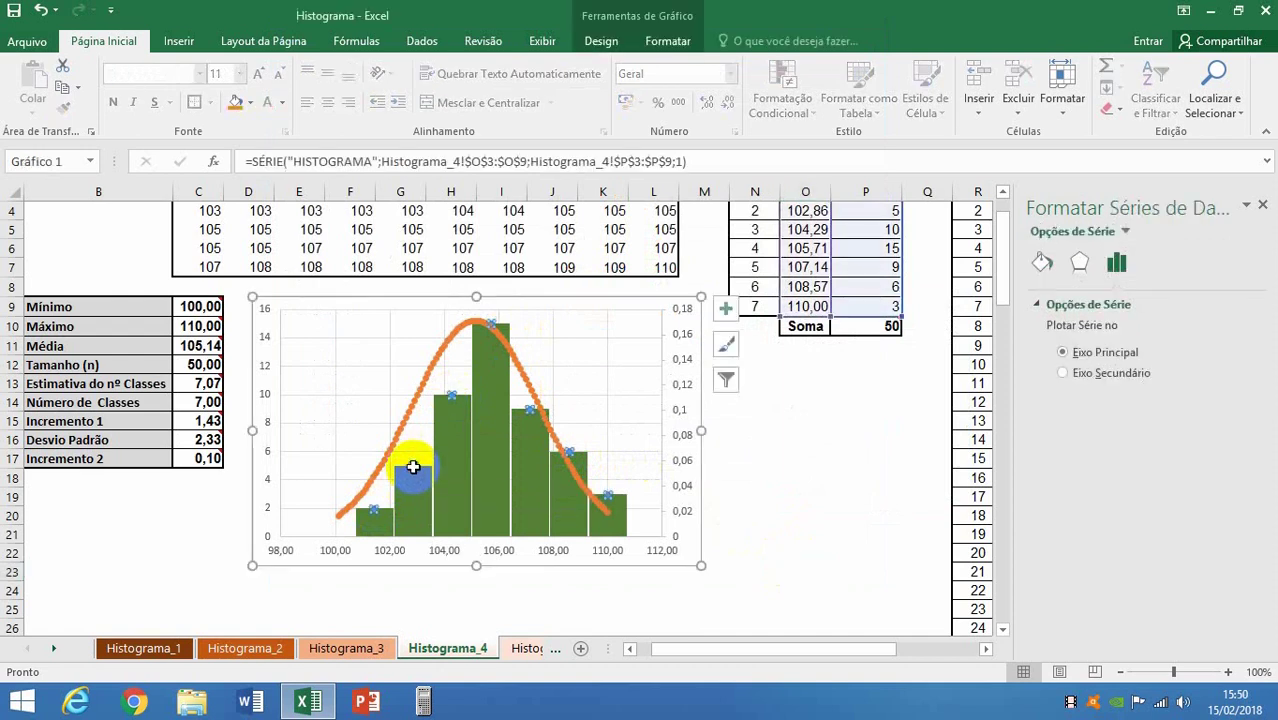
{"action": "right_click", "coordinate": [413, 469]}
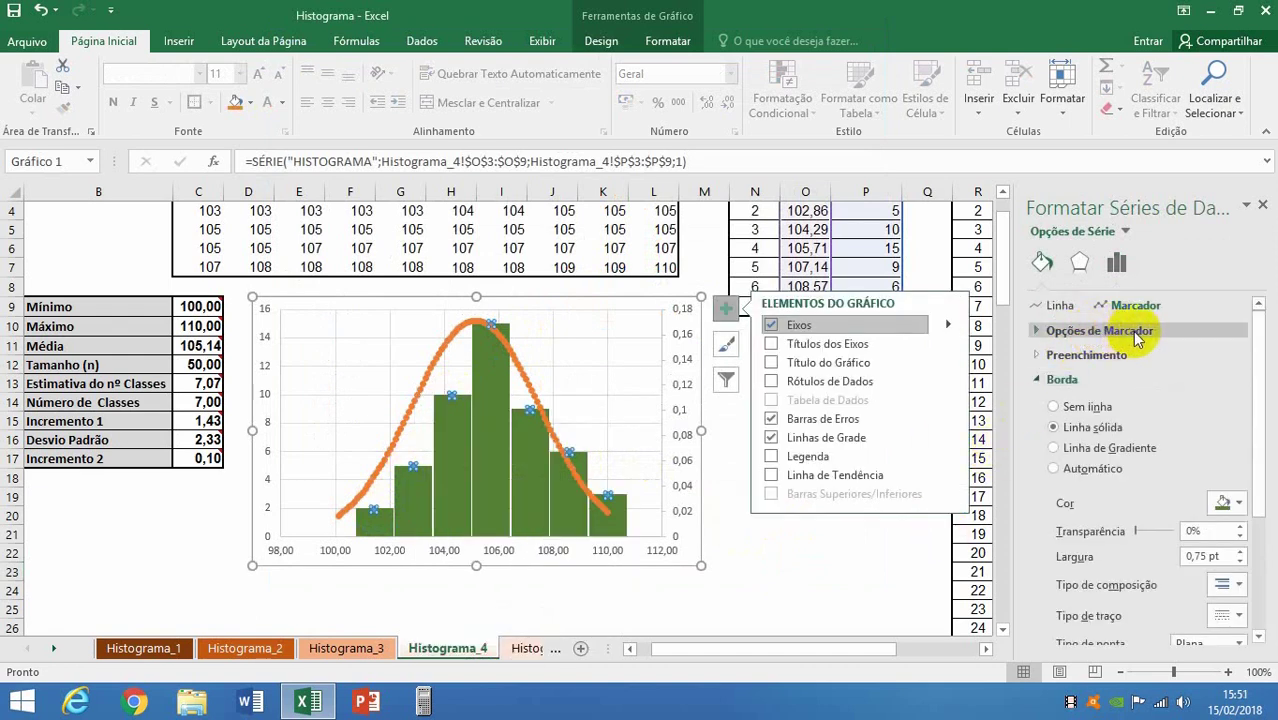
{"action": "left_click", "coordinate": [1132, 330]}
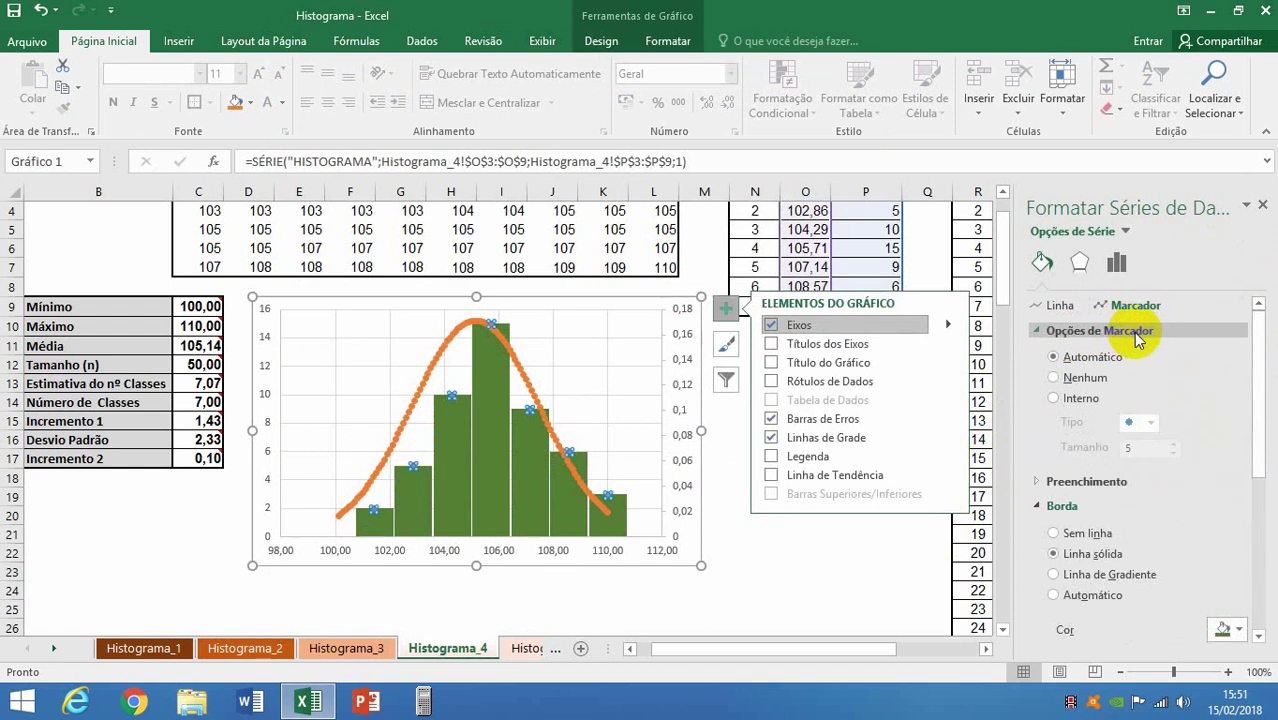
{"action": "left_click", "coordinate": [1056, 380]}
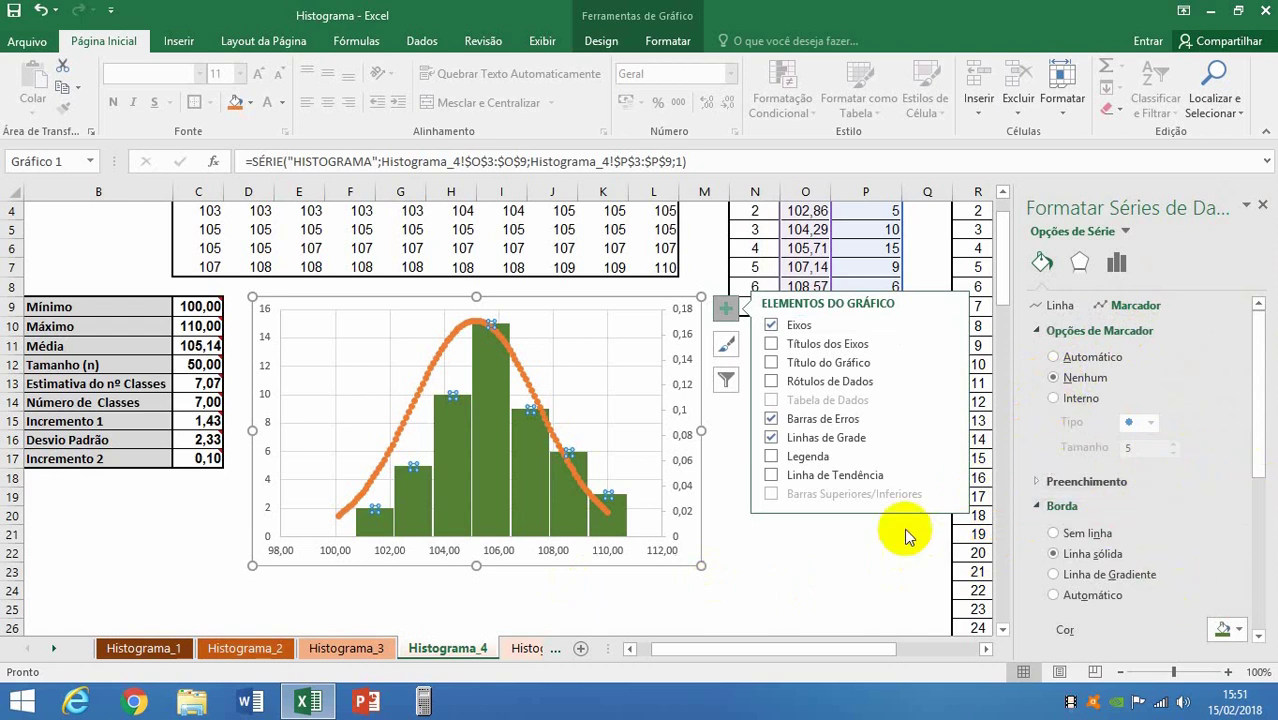
{"action": "left_click", "coordinate": [840, 572]}
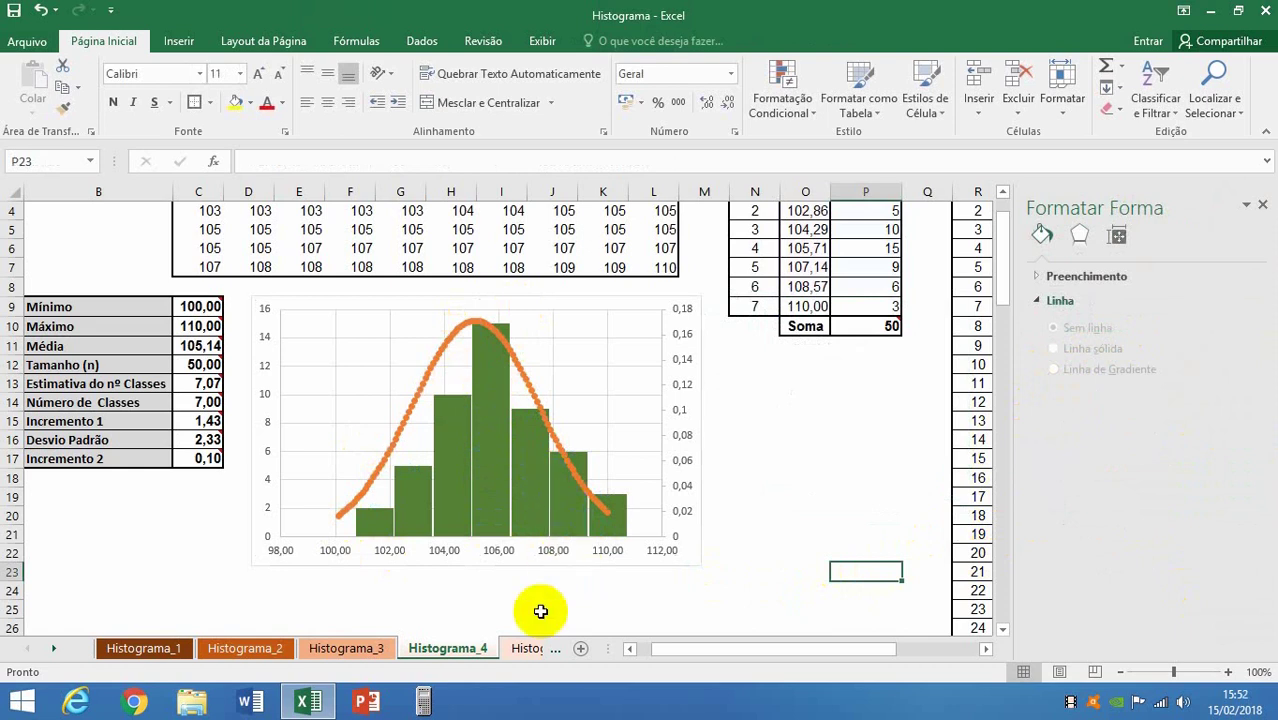
Step: Compare the Histograma_4 chart with the reference chart on the Histograma_5 sheet and return to Histograma_4
{"action": "left_click", "coordinate": [525, 648]}
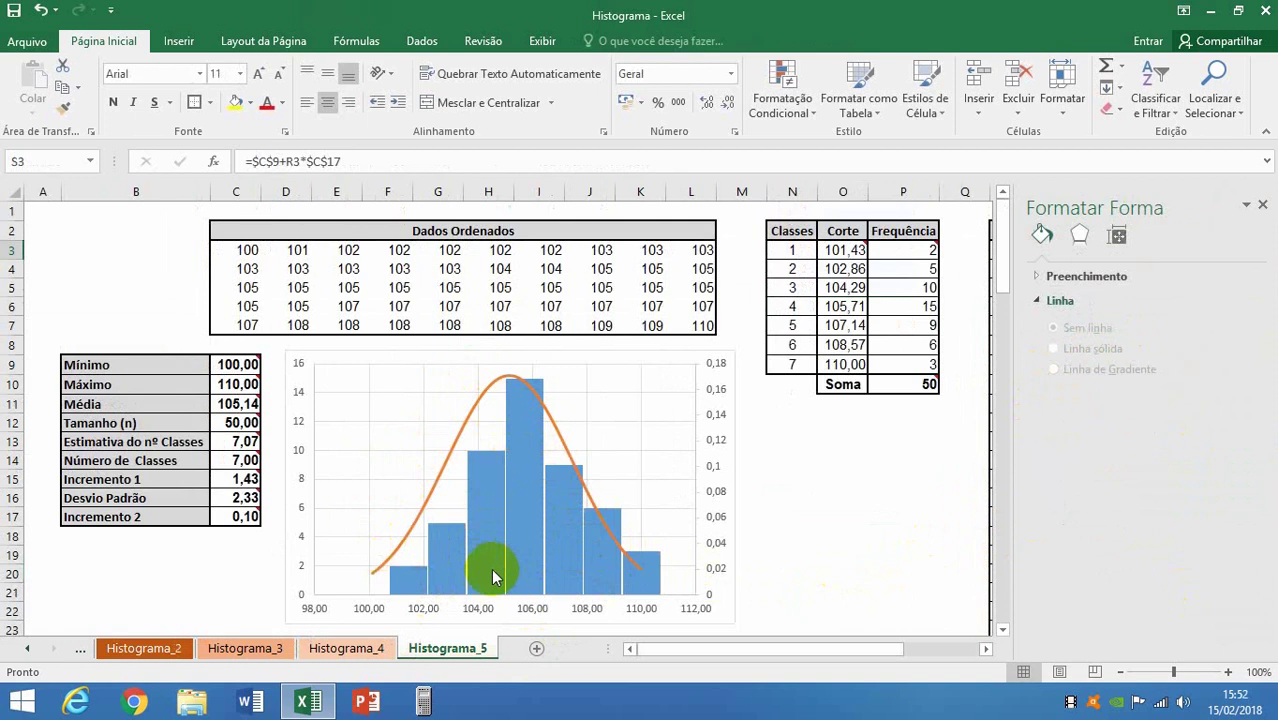
{"action": "left_click", "coordinate": [378, 652]}
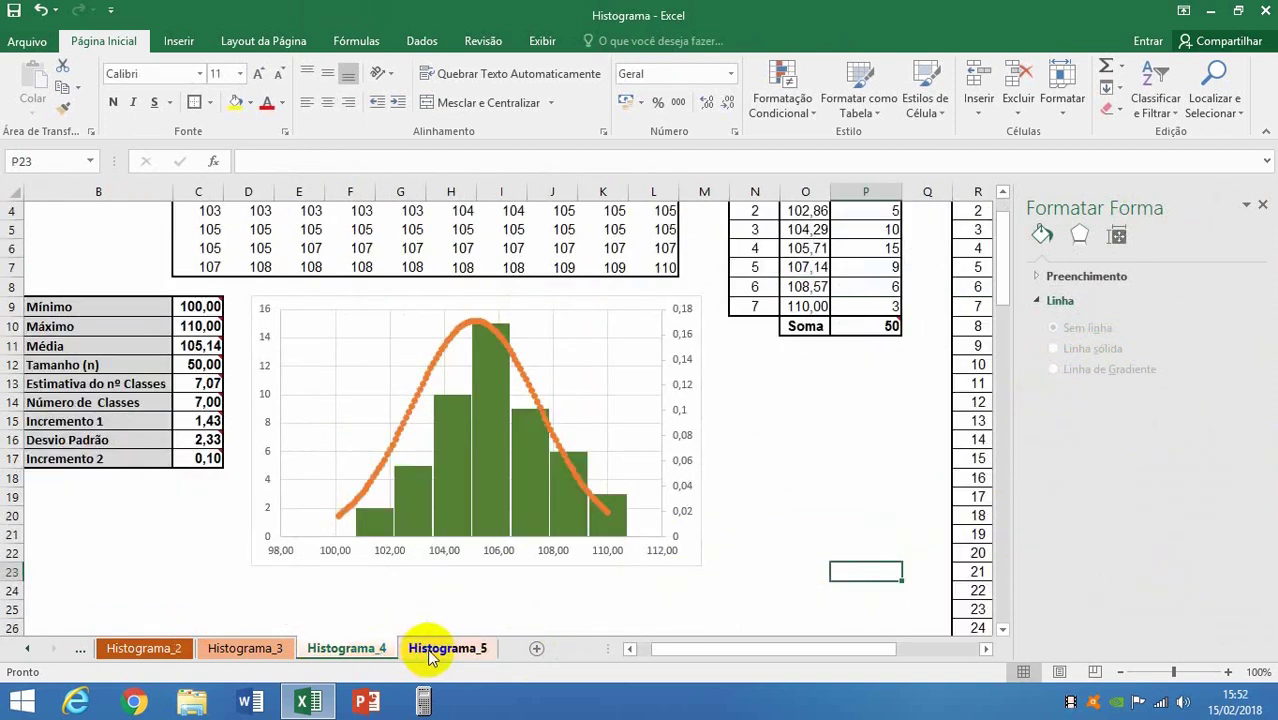
{"action": "left_click", "coordinate": [430, 655]}
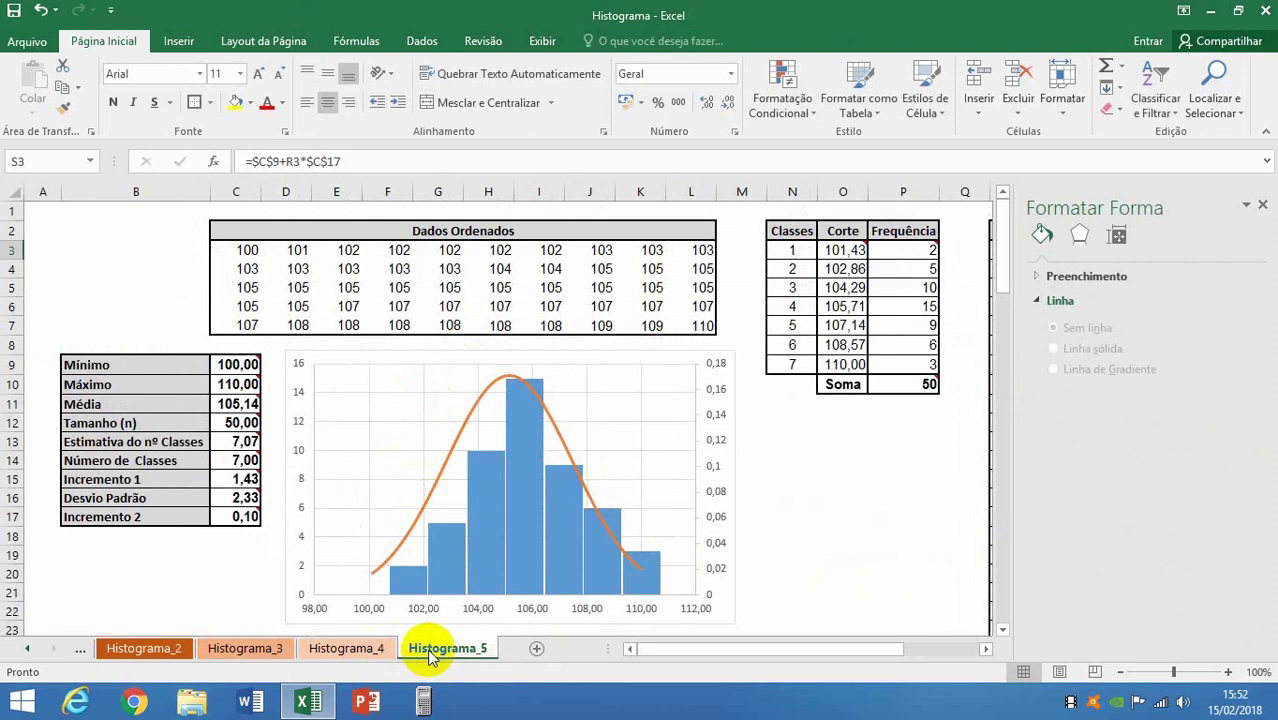
{"action": "left_click", "coordinate": [350, 650]}
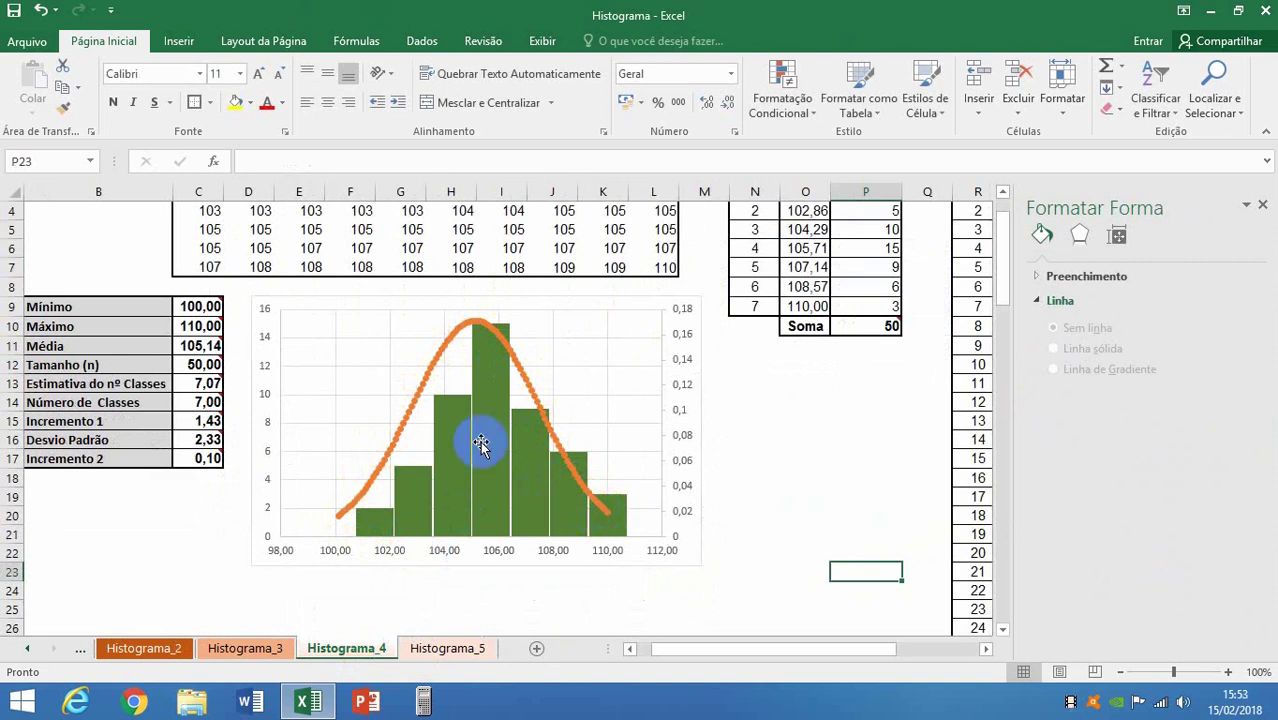
Step: Set the line width of the FDM series to 2,5 pt and deselect the chart
{"action": "left_click", "coordinate": [430, 376]}
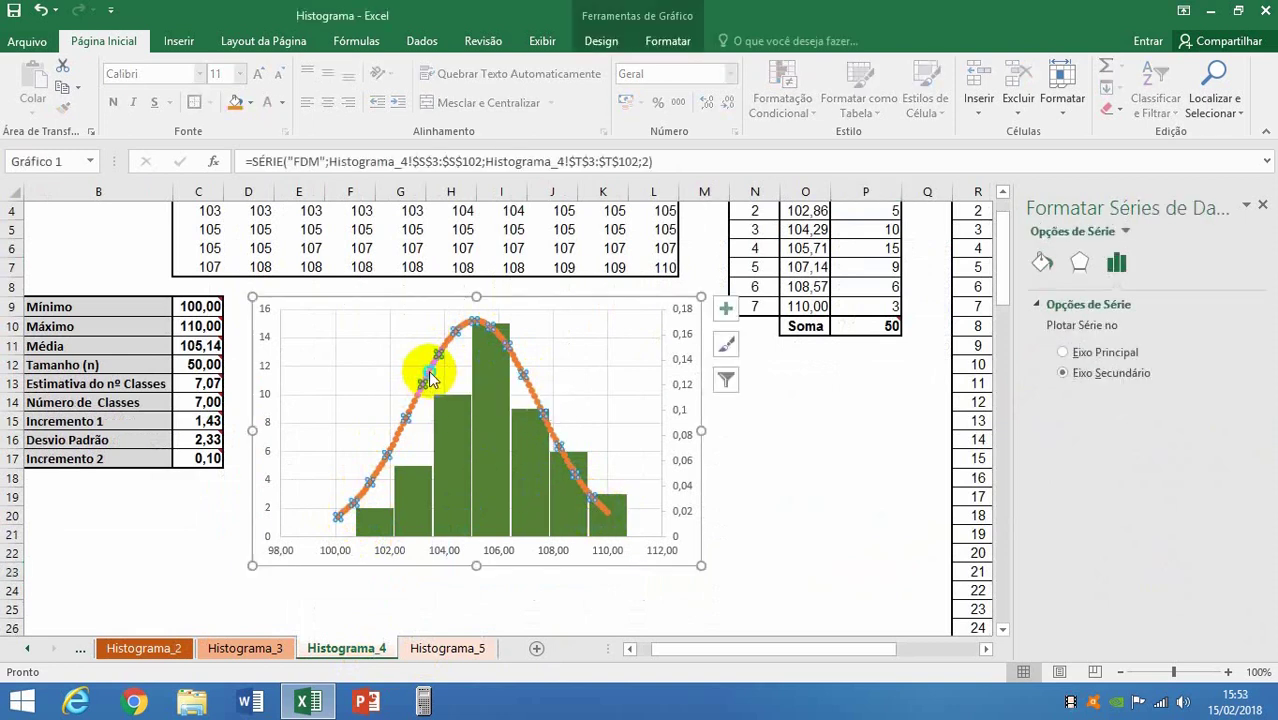
{"action": "right_click", "coordinate": [430, 376]}
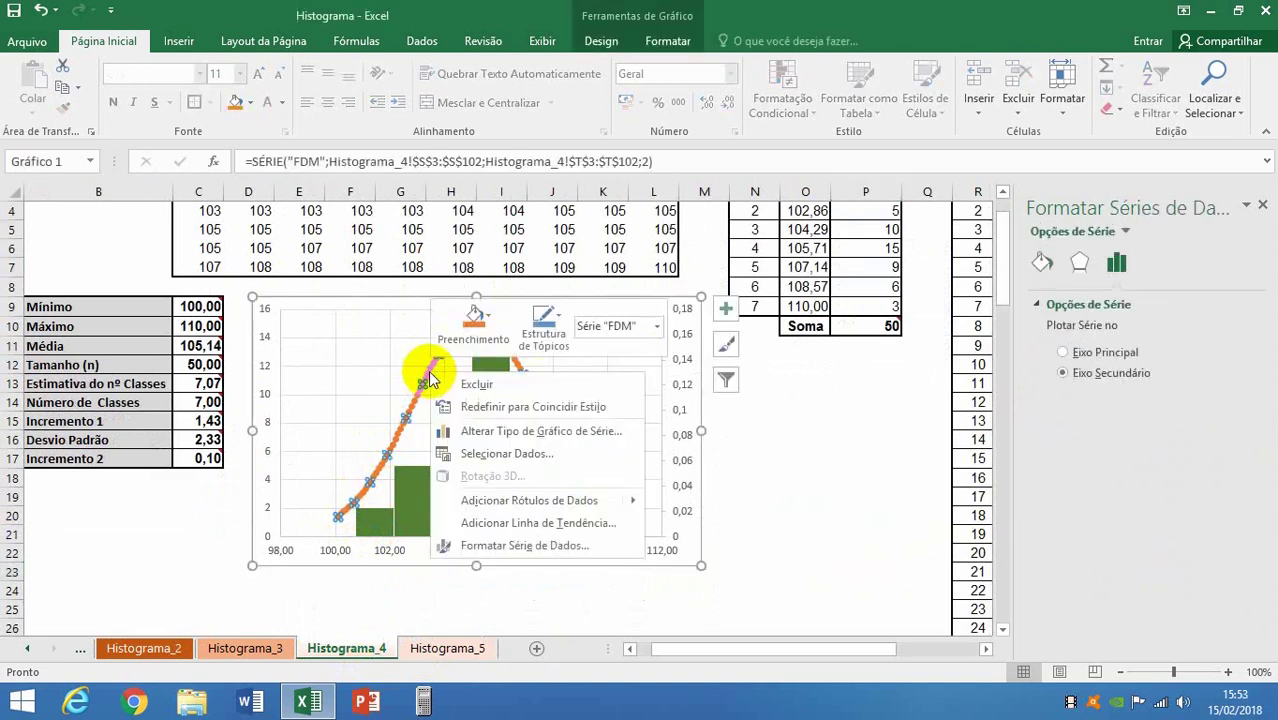
{"action": "left_click", "coordinate": [538, 548]}
{"action": "left_click", "coordinate": [1041, 263]}
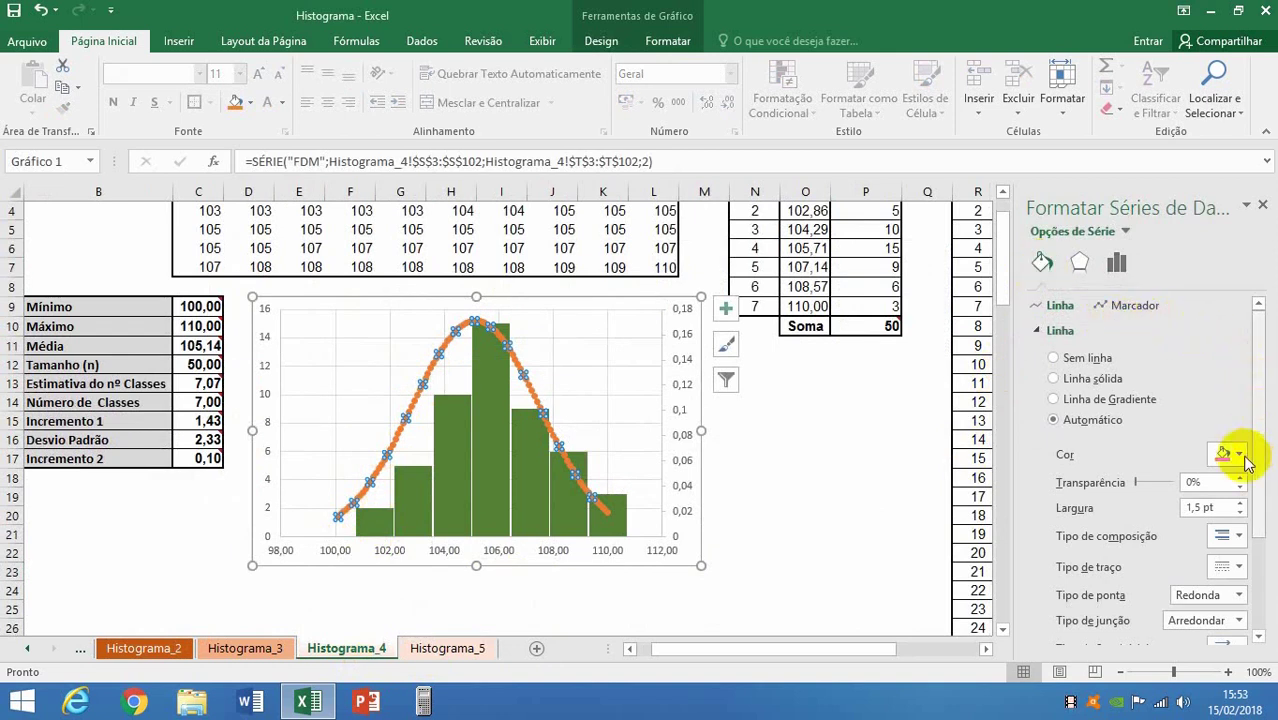
{"action": "double_click", "coordinate": [1192, 509]}
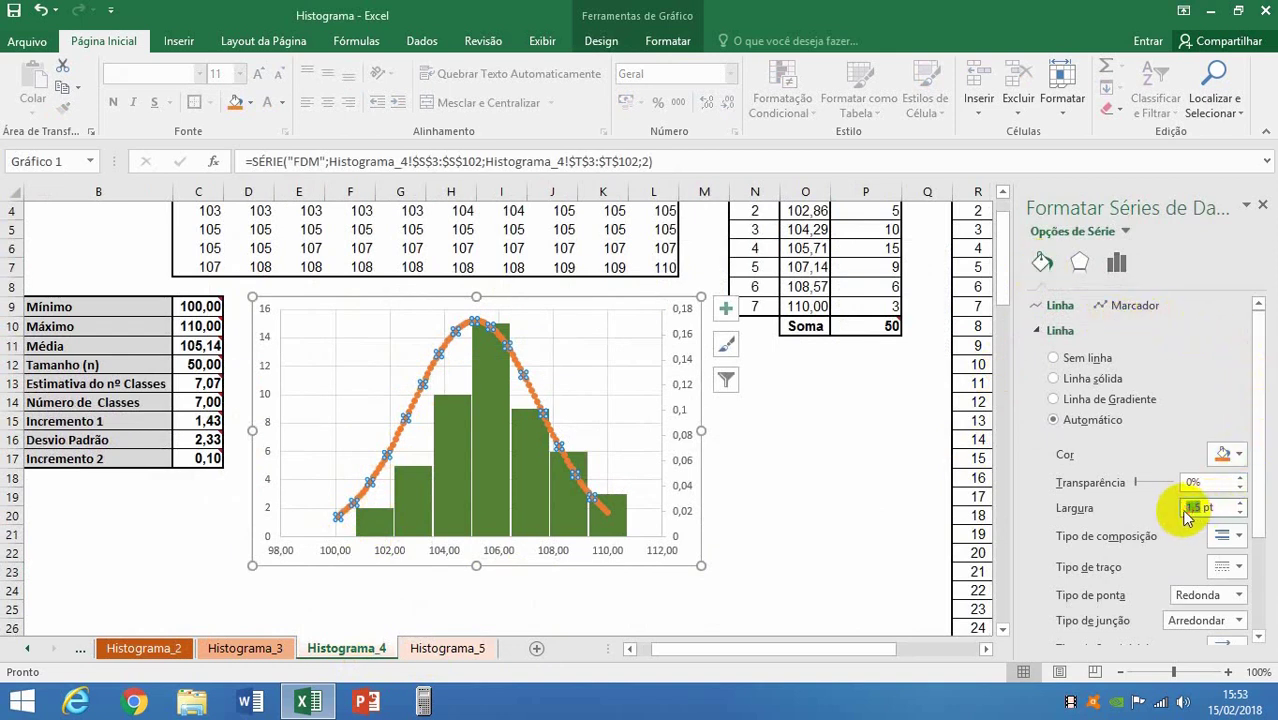
{"action": "type", "text": "2"}
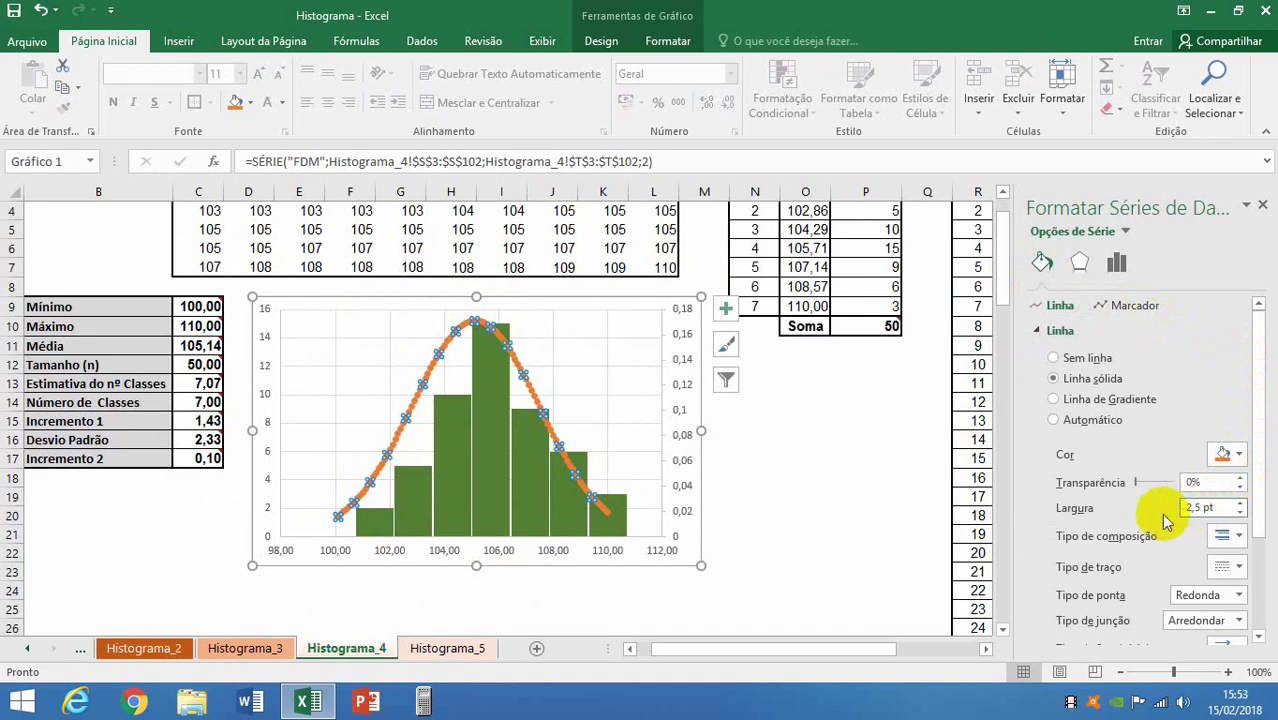
{"action": "left_click", "coordinate": [851, 459]}
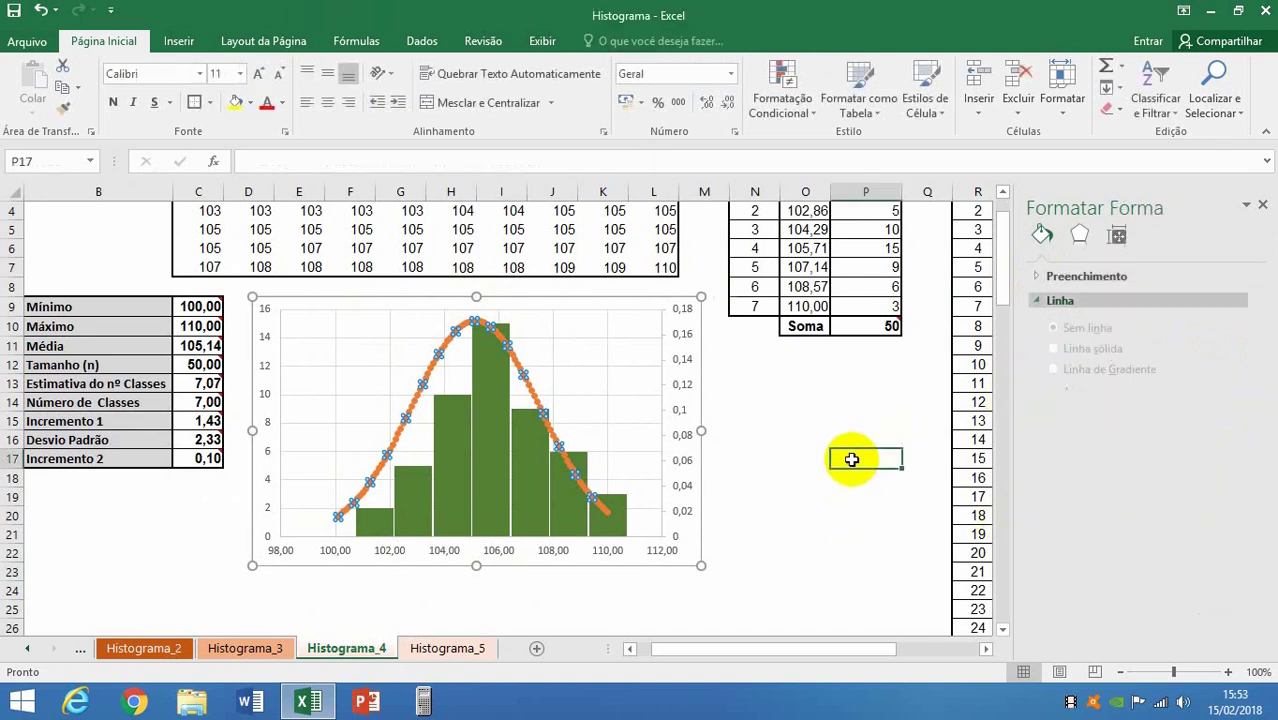
Step: Change only the FDM series to the Dispersão com Linhas Suaves type within the custom combination chart, keeping it on the secondary axis
{"action": "left_click", "coordinate": [414, 402]}
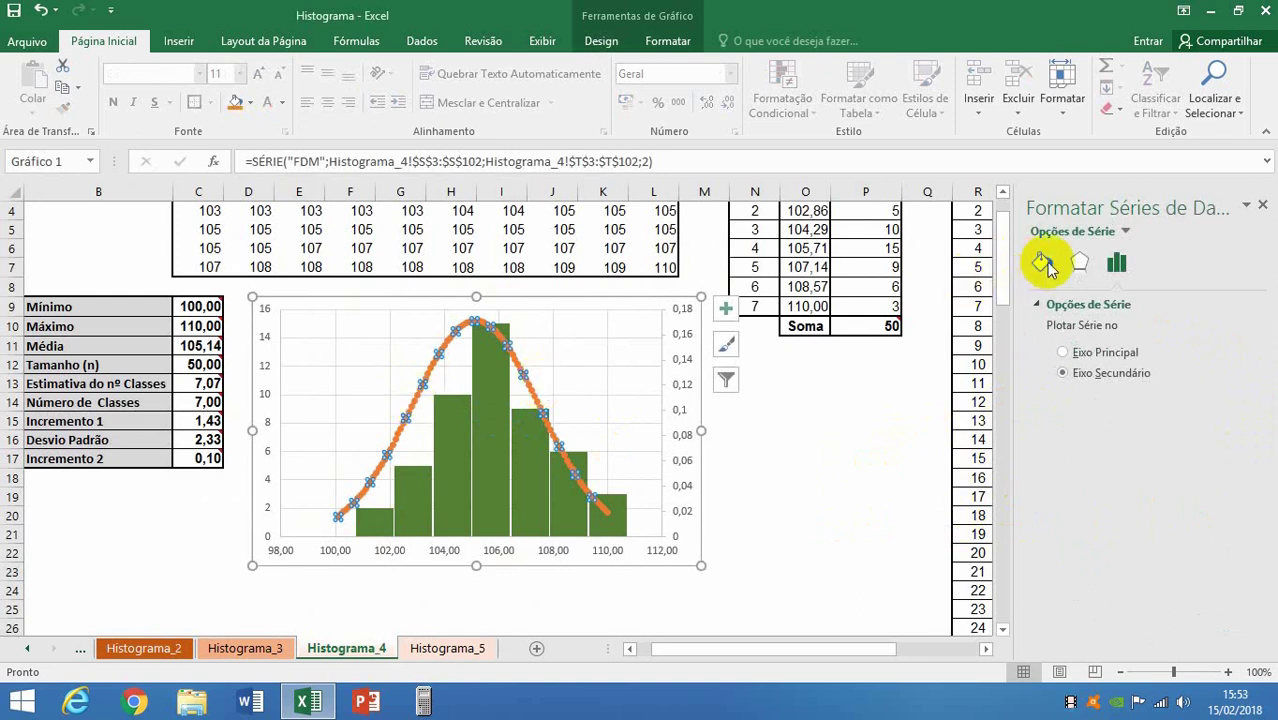
{"action": "left_click", "coordinate": [1040, 264]}
{"action": "right_click", "coordinate": [431, 385]}
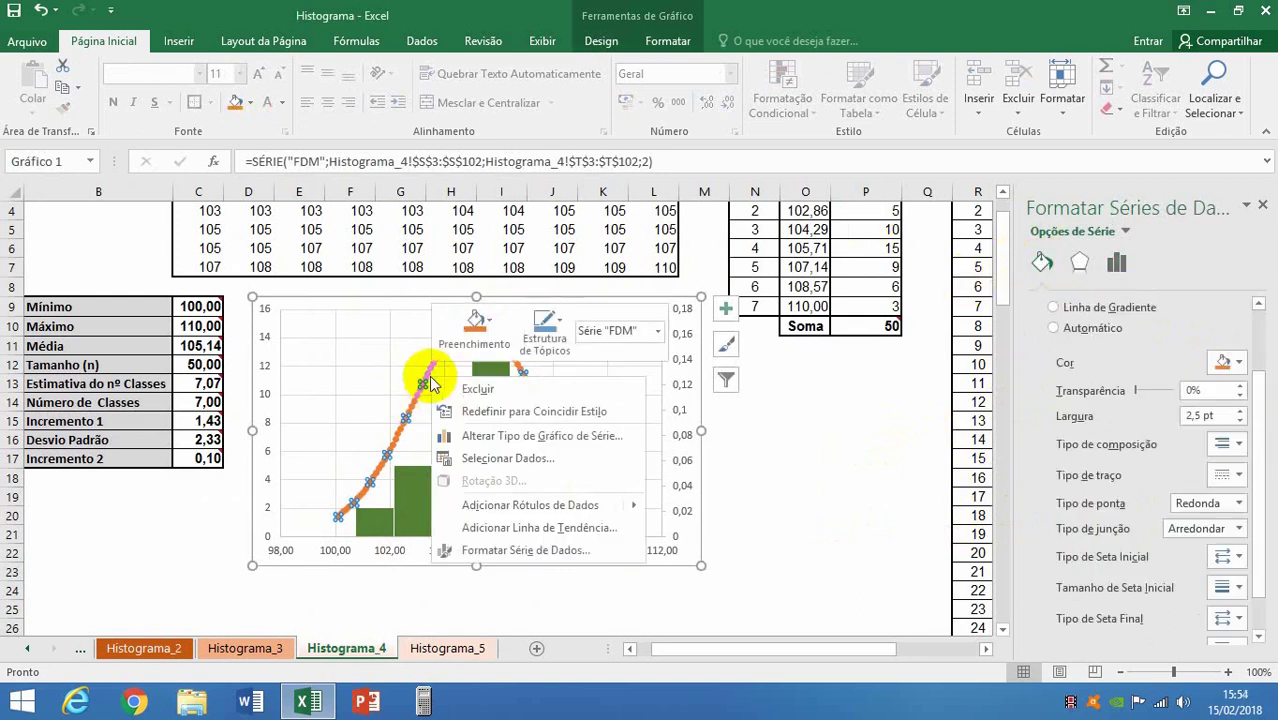
{"action": "left_click", "coordinate": [522, 438]}
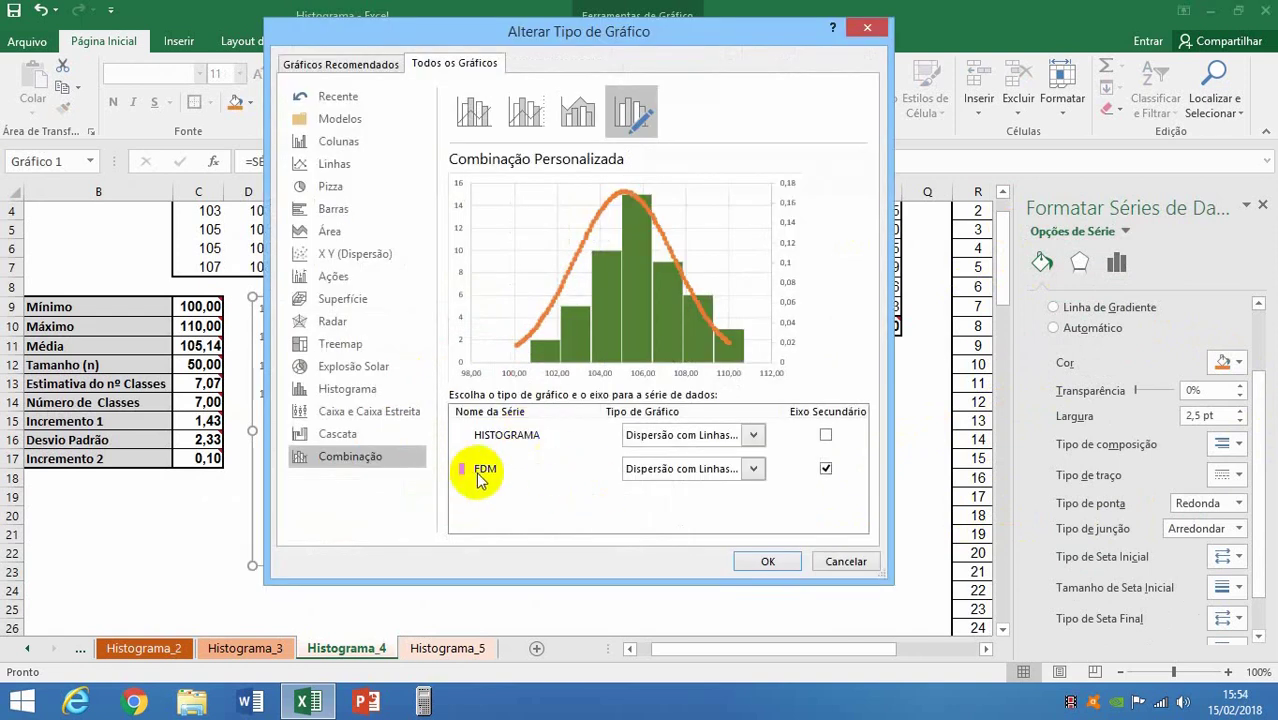
{"action": "left_click", "coordinate": [753, 468]}
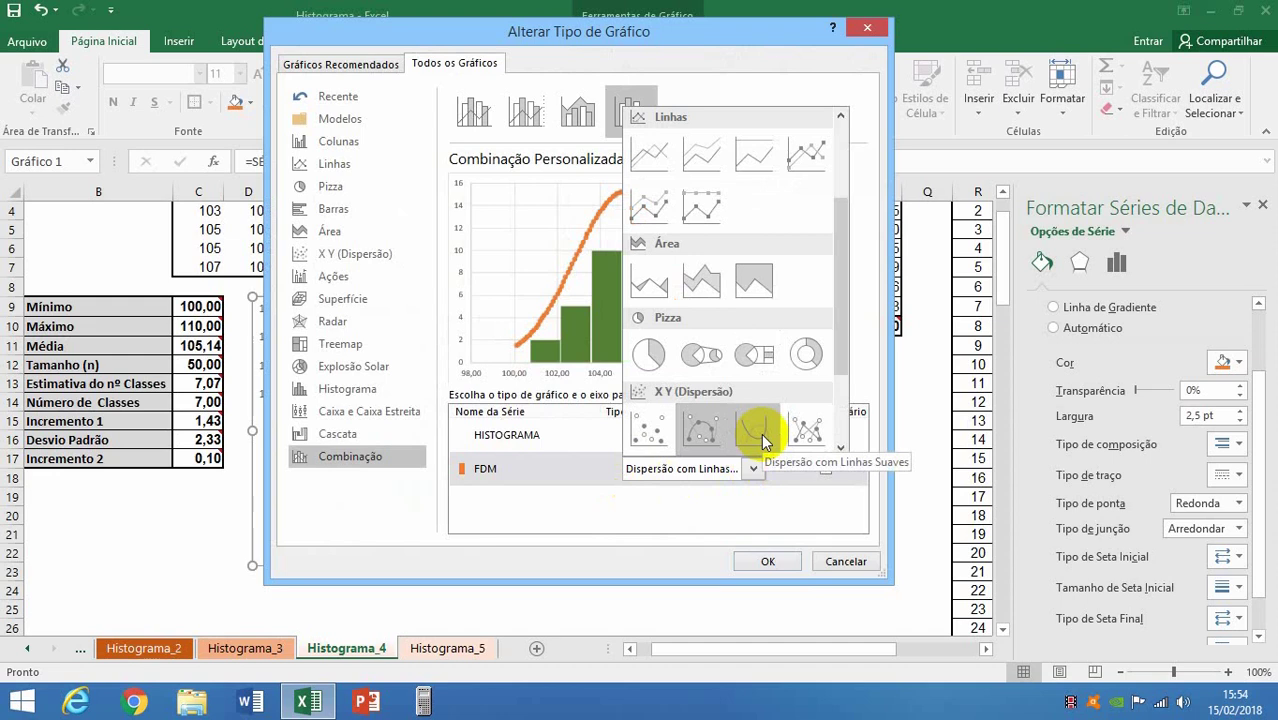
{"action": "left_click", "coordinate": [762, 440]}
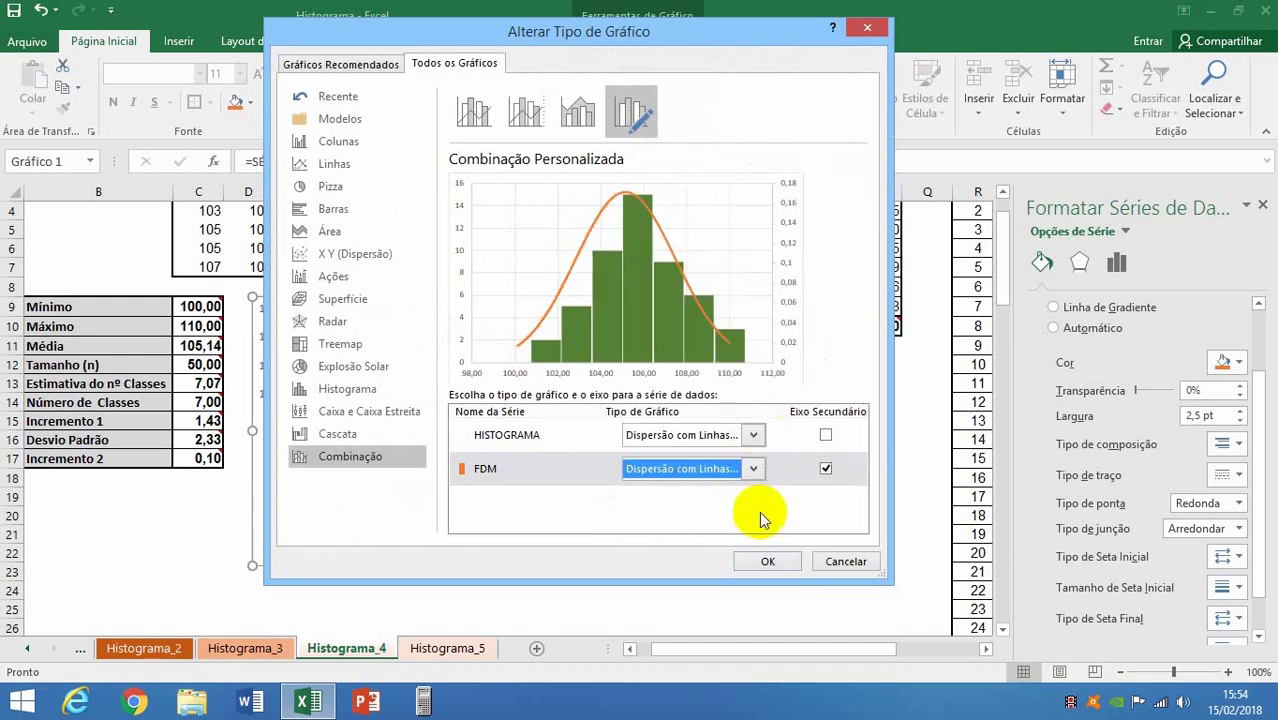
{"action": "left_click", "coordinate": [766, 562]}
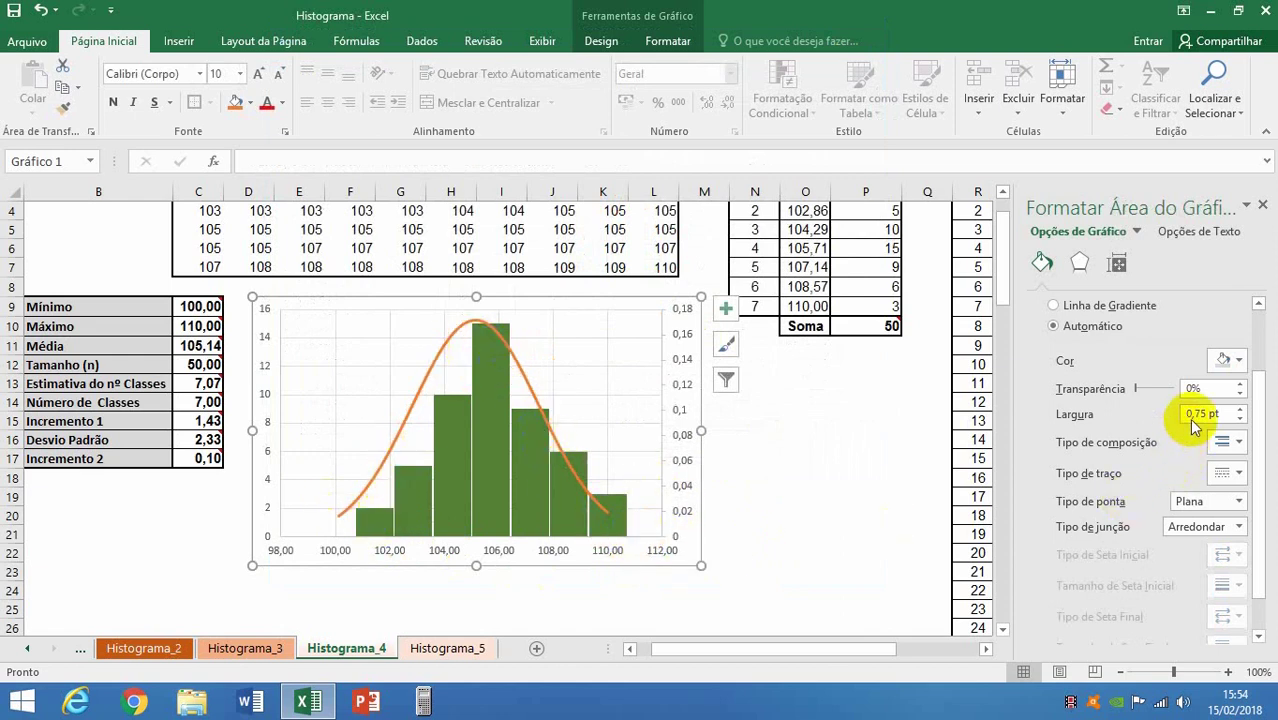
Step: Compare the finished Histograma_4 chart with the reference chart by switching between the Histograma_5 and Histograma_4 sheets, ending on Histograma_5
{"action": "left_click", "coordinate": [451, 649]}
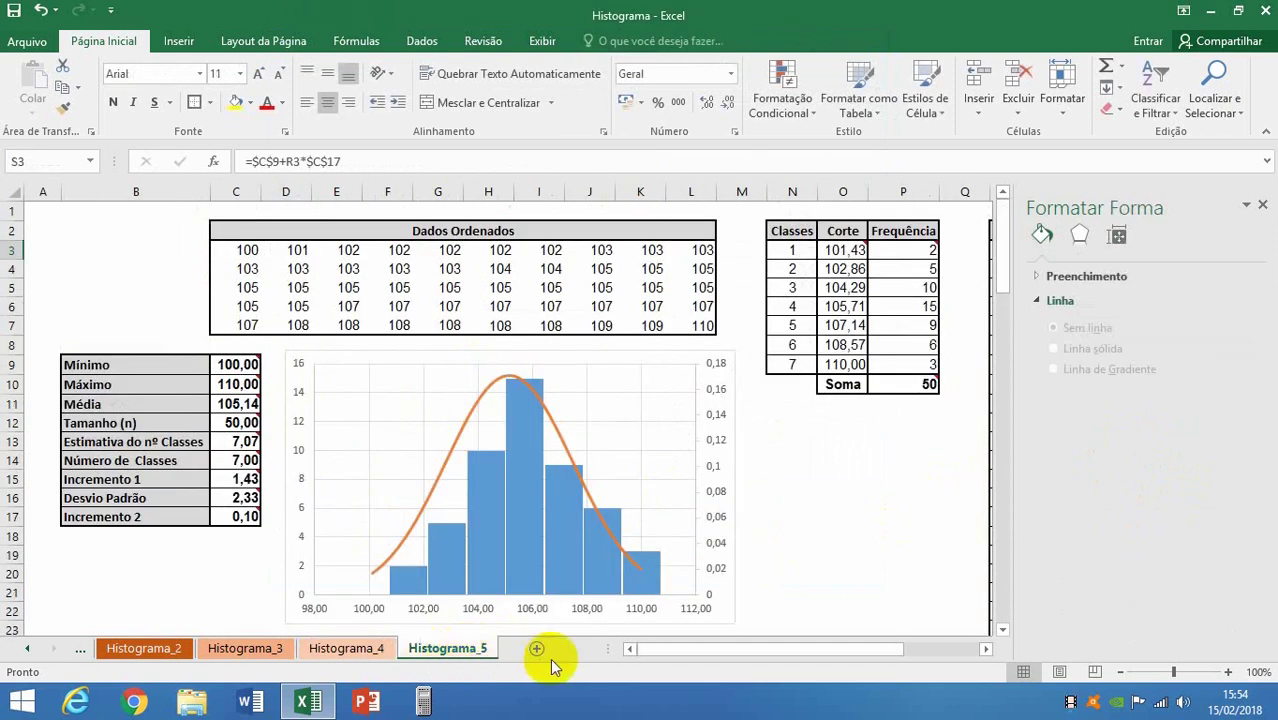
{"action": "left_click", "coordinate": [352, 650]}
{"action": "left_click", "coordinate": [445, 649]}
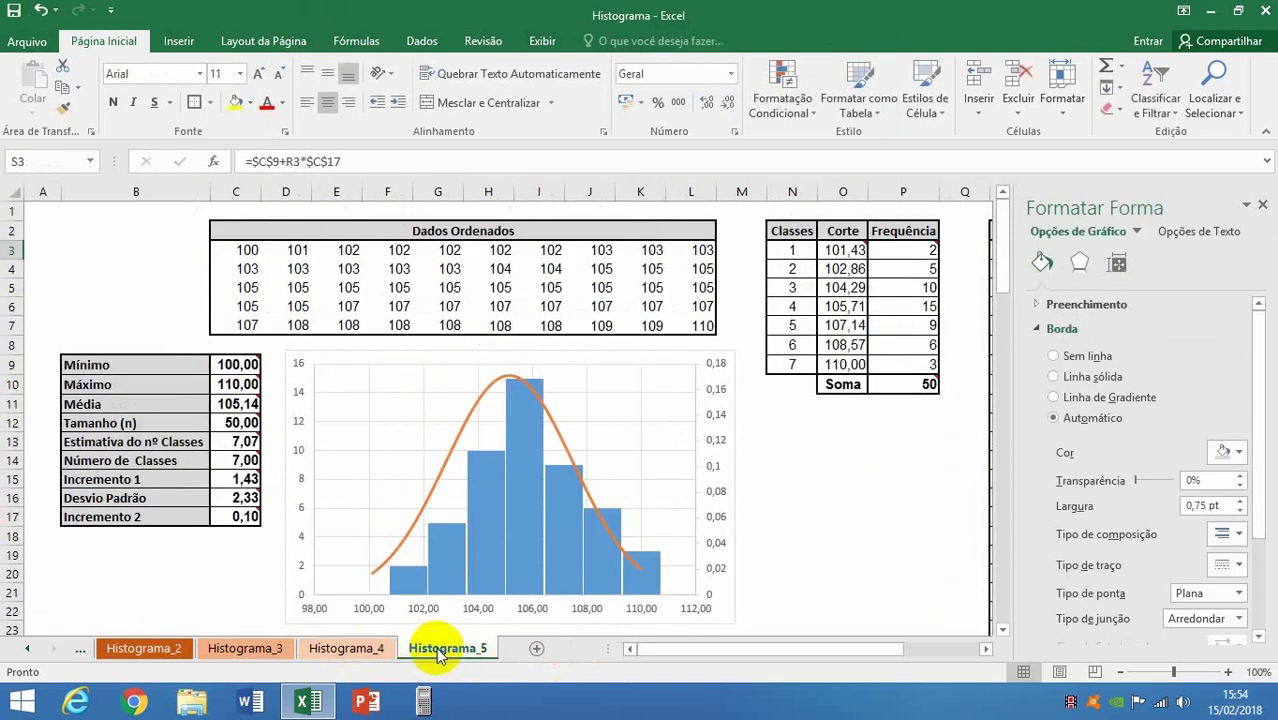